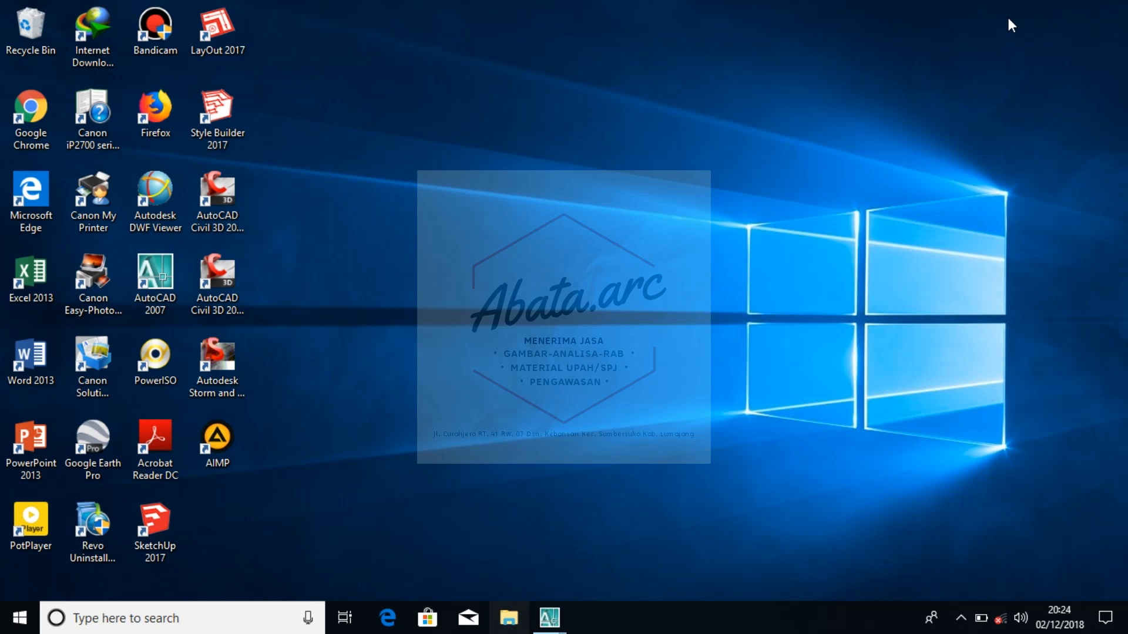
Step: Open AutoCAD 2007 and close the blank Drawing1 drawing
double_click(167, 295)
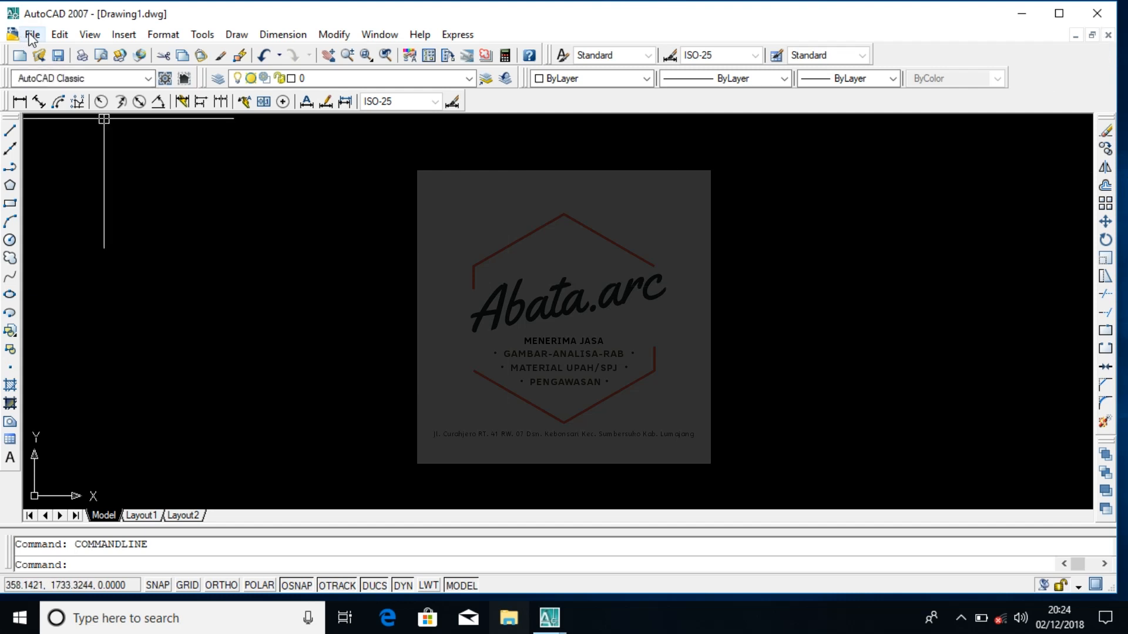
left_click(1108, 35)
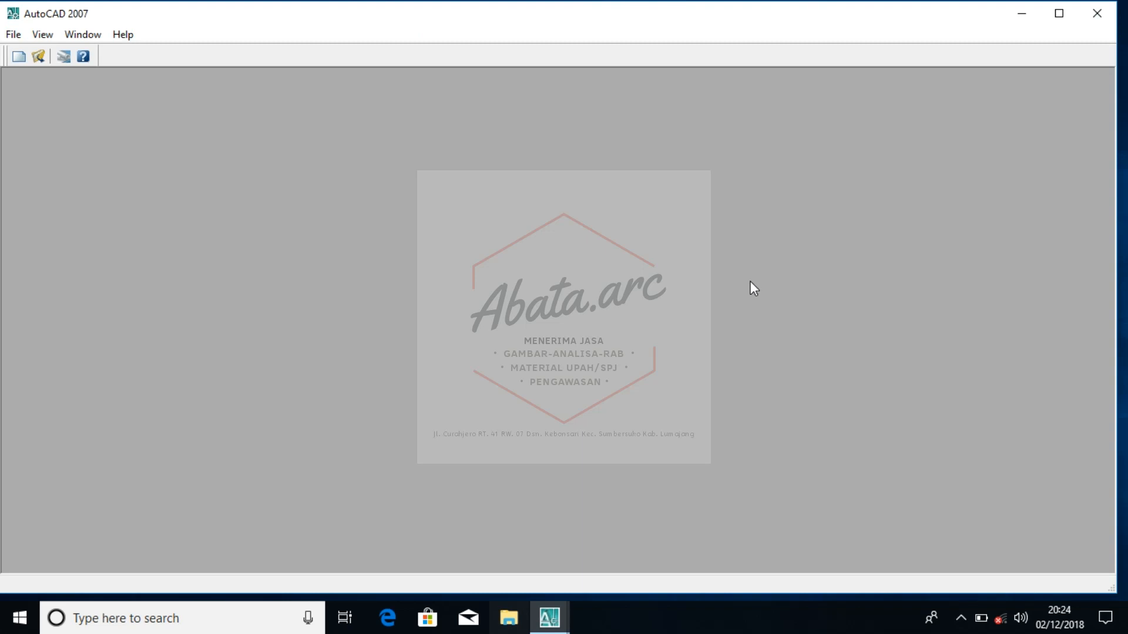
Step: Create a new drawing from the acad.dwt template and maximize the program window
left_click(20, 56)
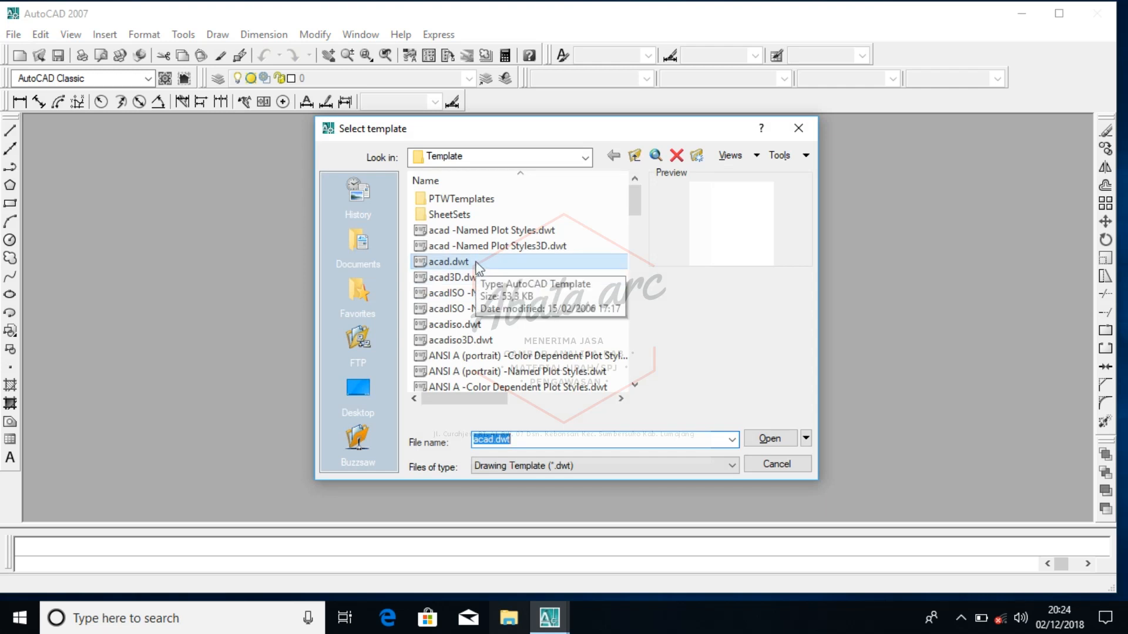
left_click(558, 262)
left_click(770, 437)
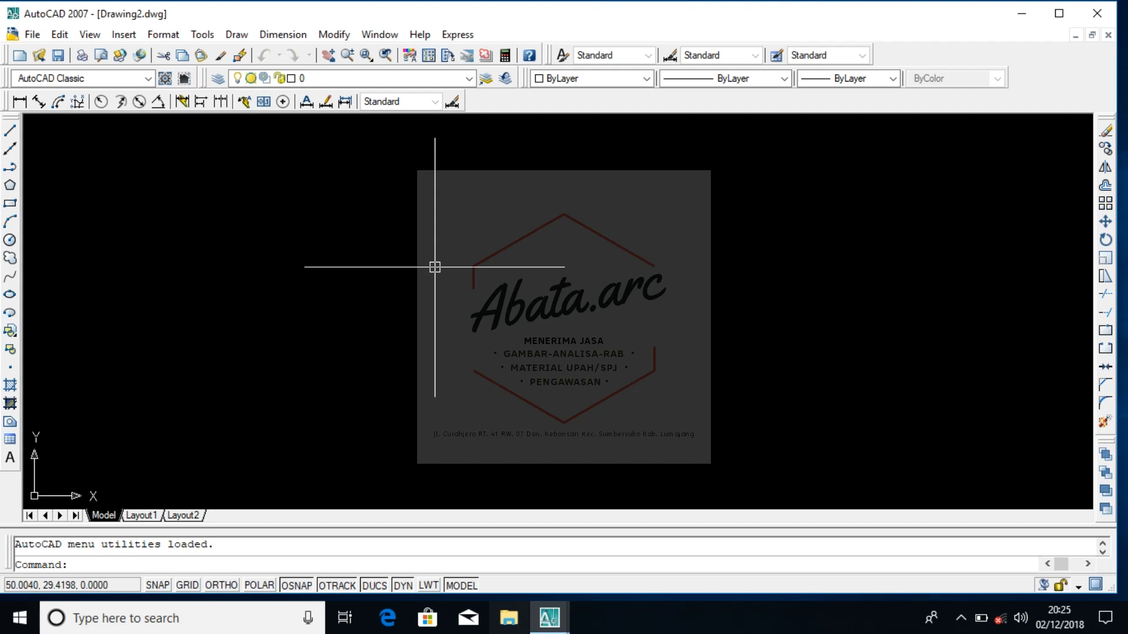
left_click(1060, 14)
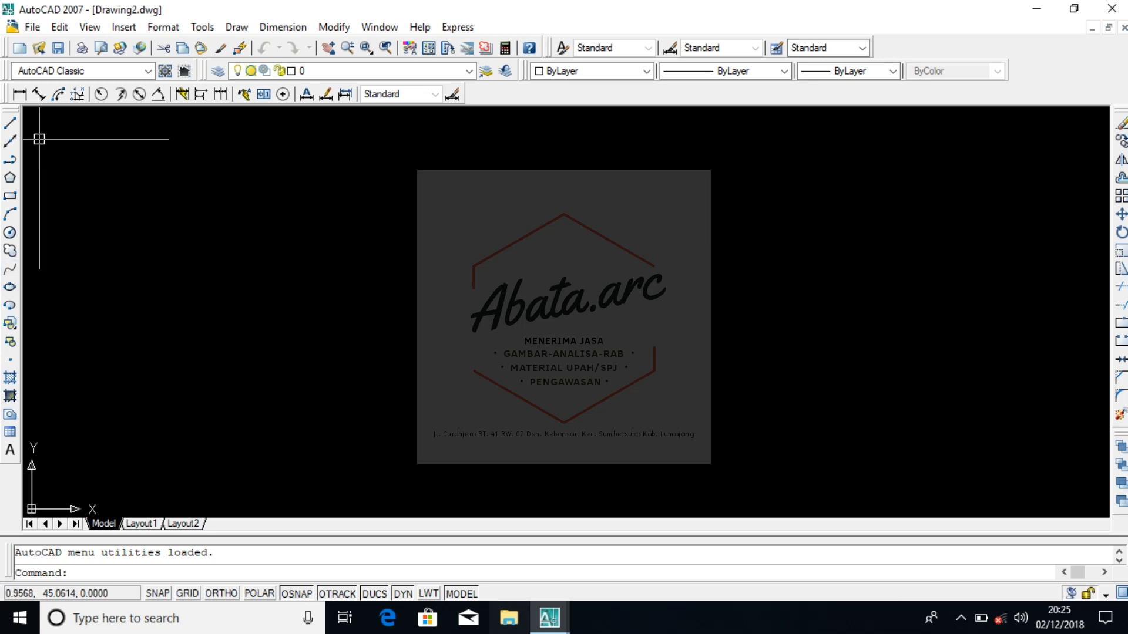
Step: Draw three connected freehand-angled line segments, each 3 units long: nearly horizontal, steeply downward, and diagonally up to the right
left_click(11, 124)
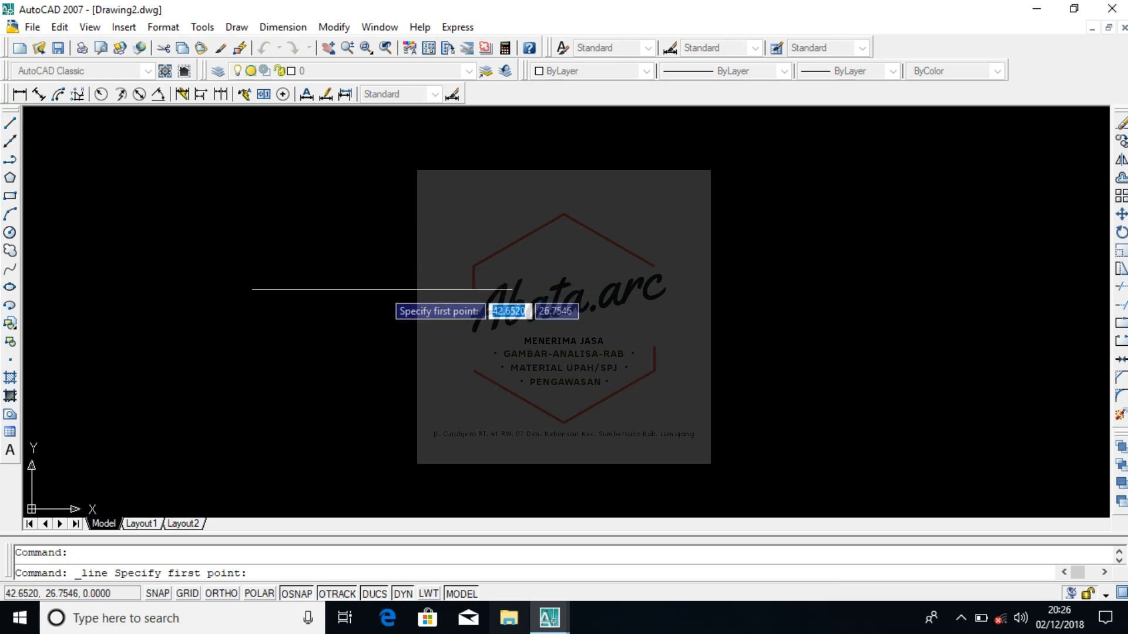
left_click(468, 300)
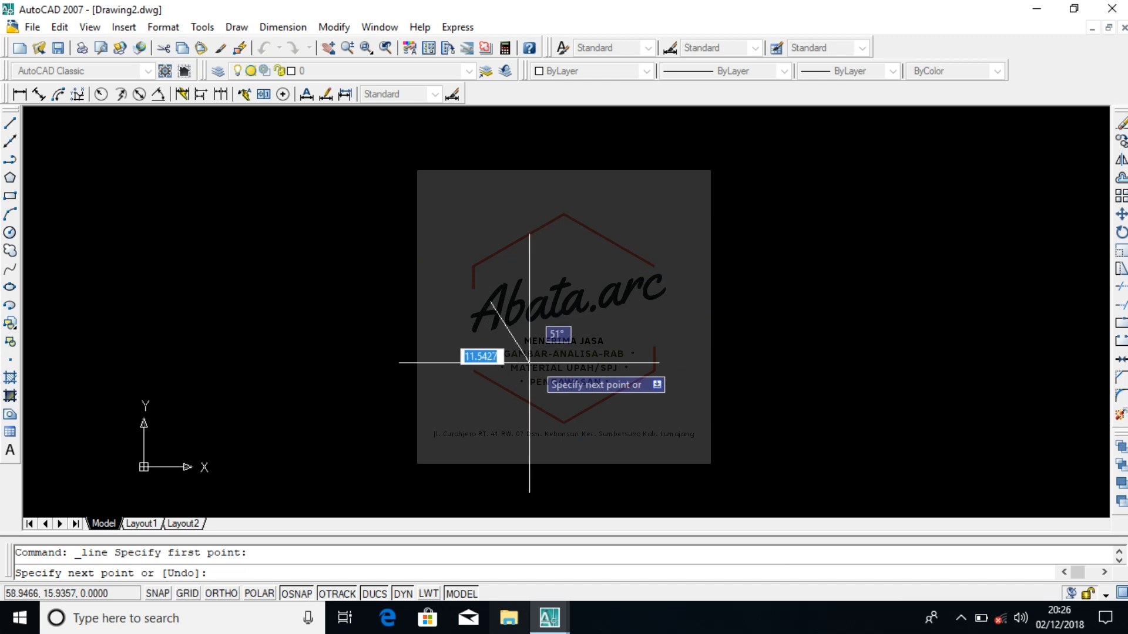
scroll(548, 253, "up", 3)
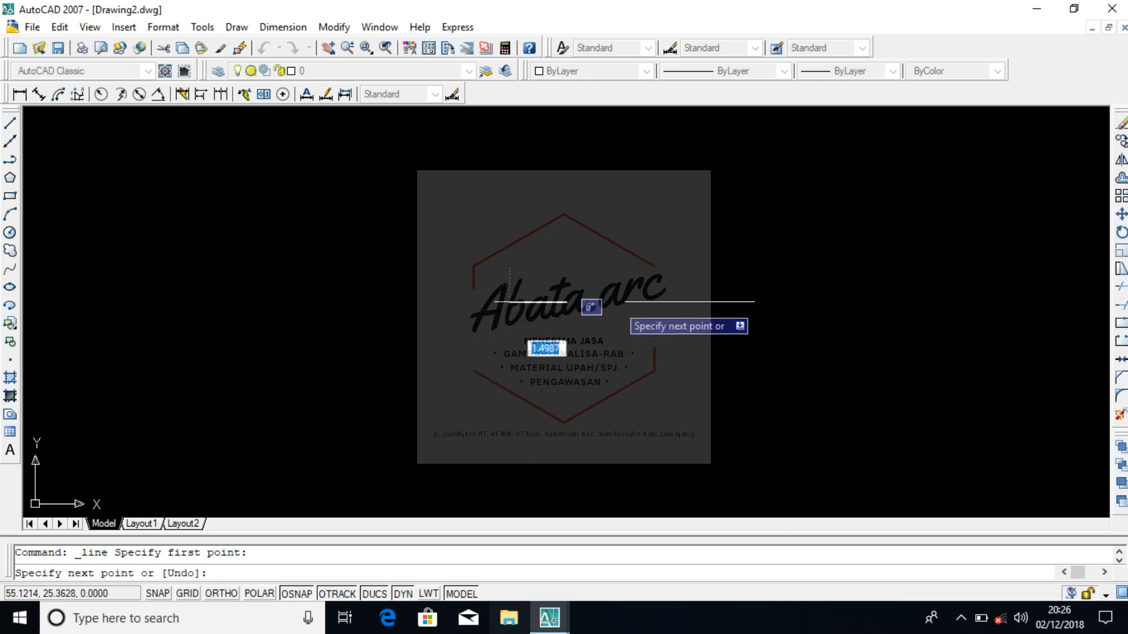
type("3")
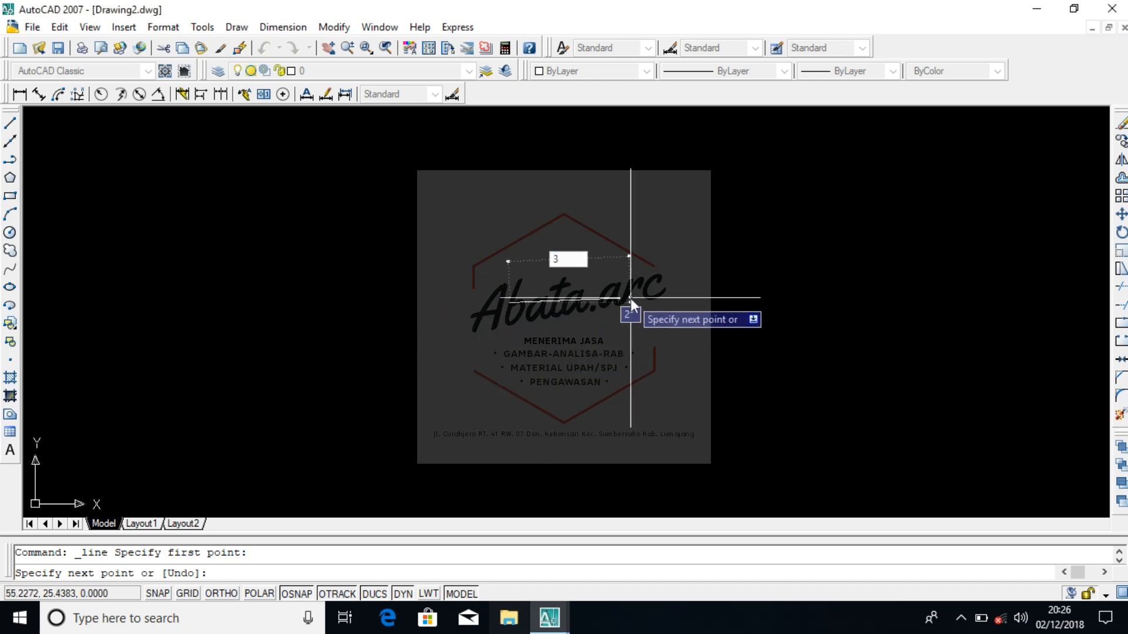
key("Return")
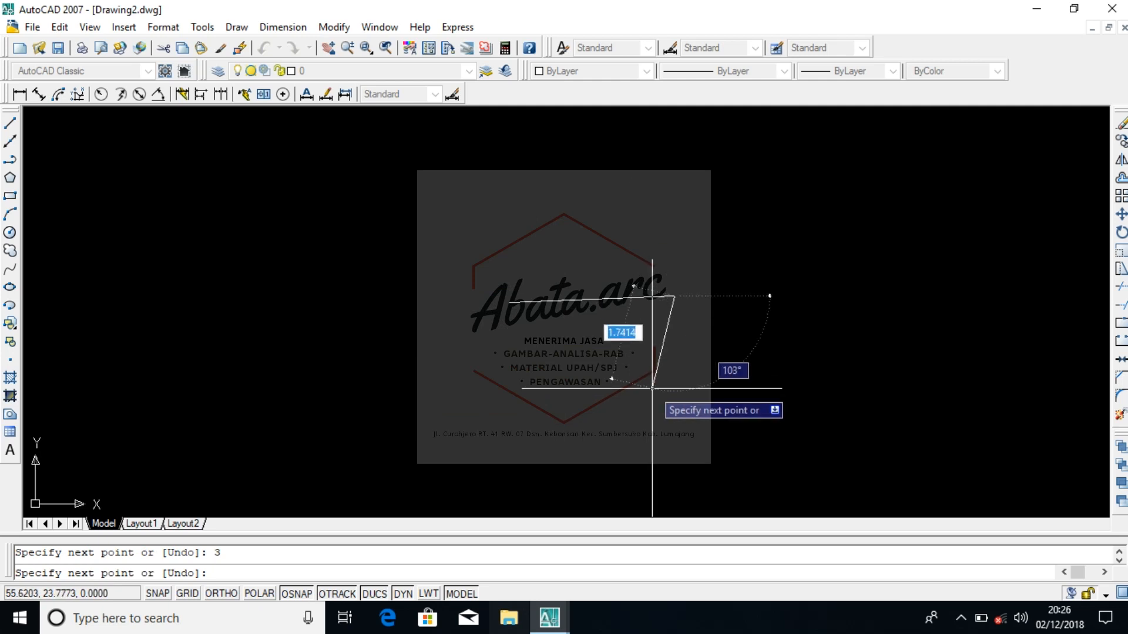
left_click(652, 388)
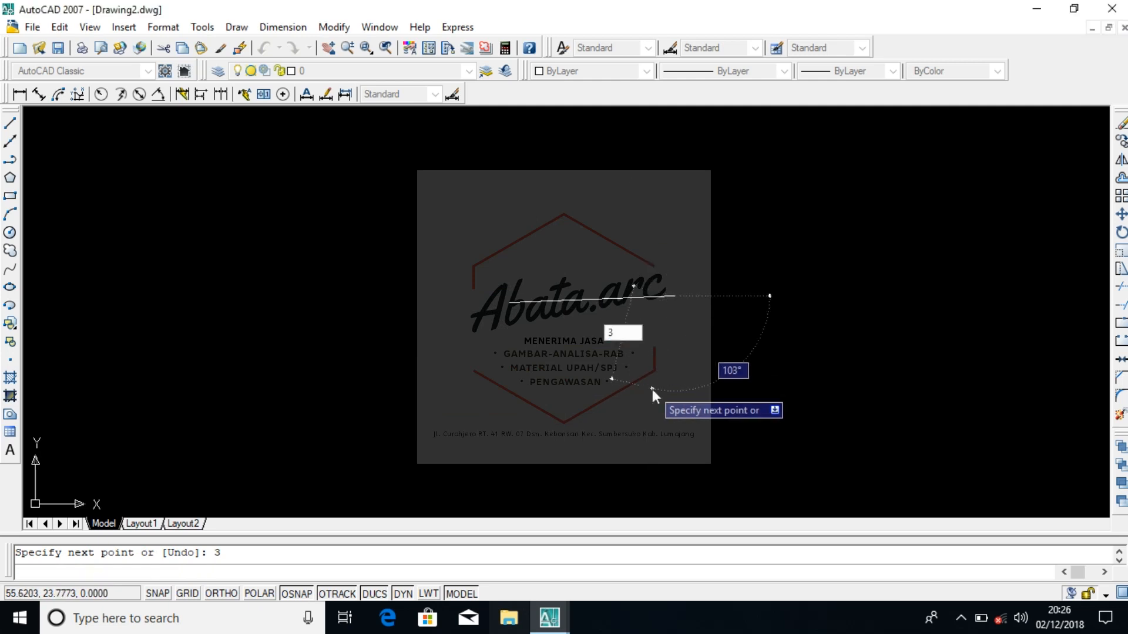
left_click(638, 454)
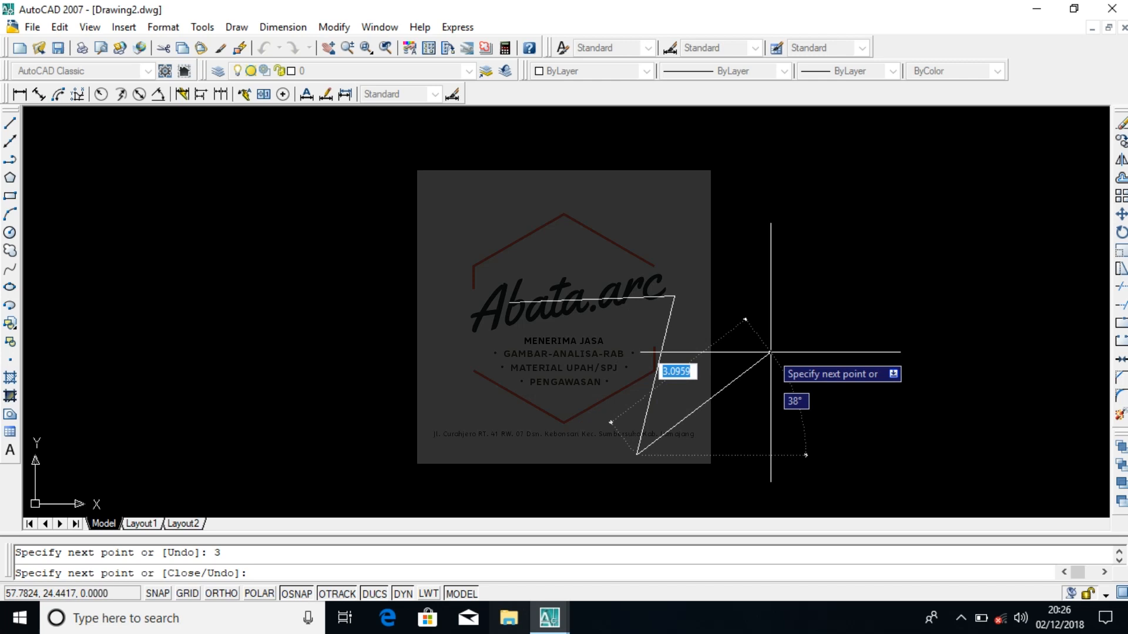
type("3")
key("Return")
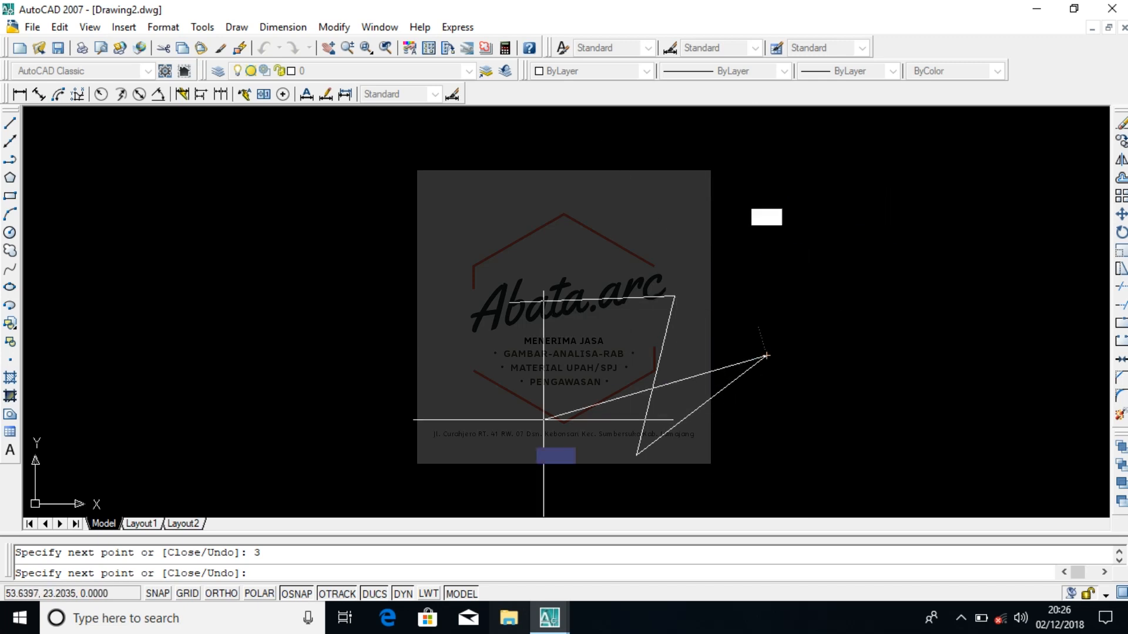
Step: Turn on Ortho mode and continue the line with a long horizontal segment leftward and a vertical segment upward
left_click(232, 594)
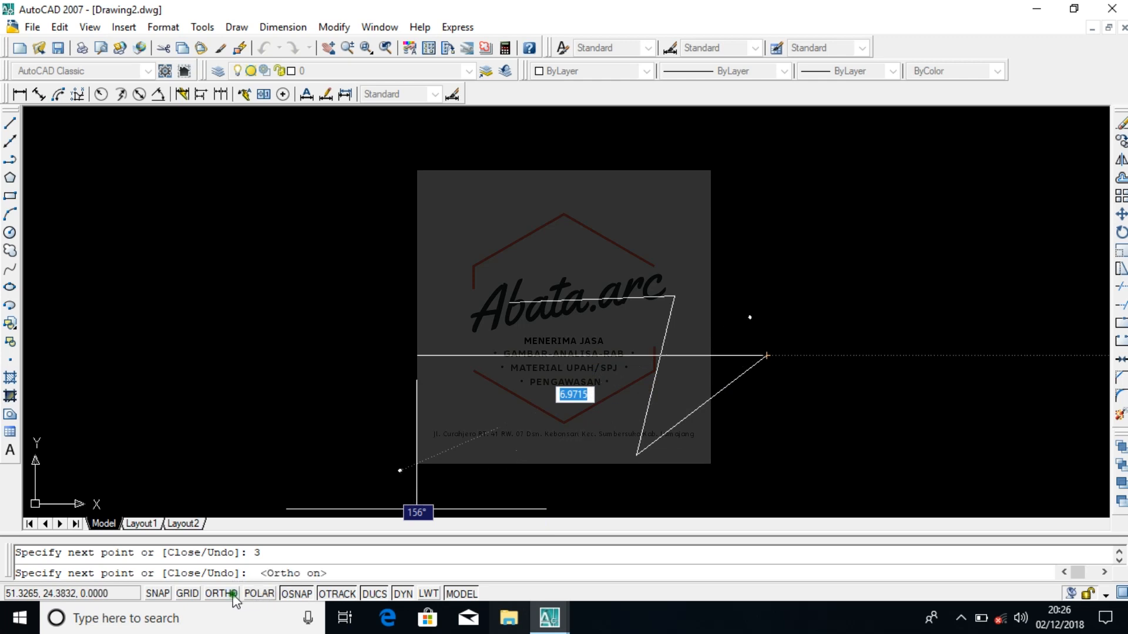
scroll(540, 333, "up", 3)
scroll(426, 315, "down", 4)
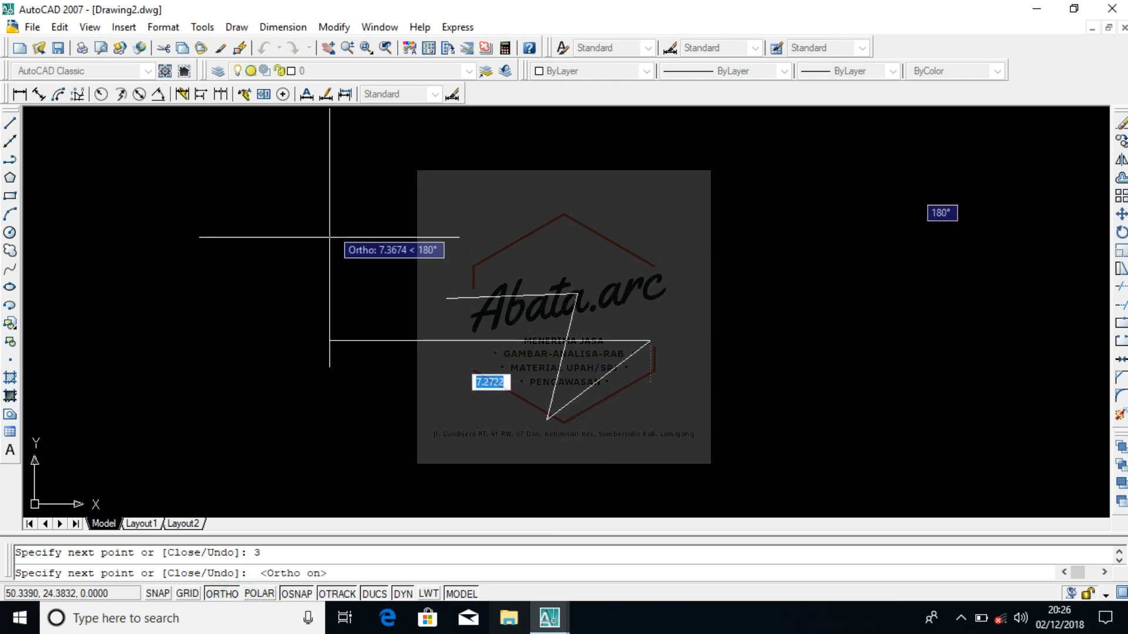
left_click(311, 260)
left_click(472, 176)
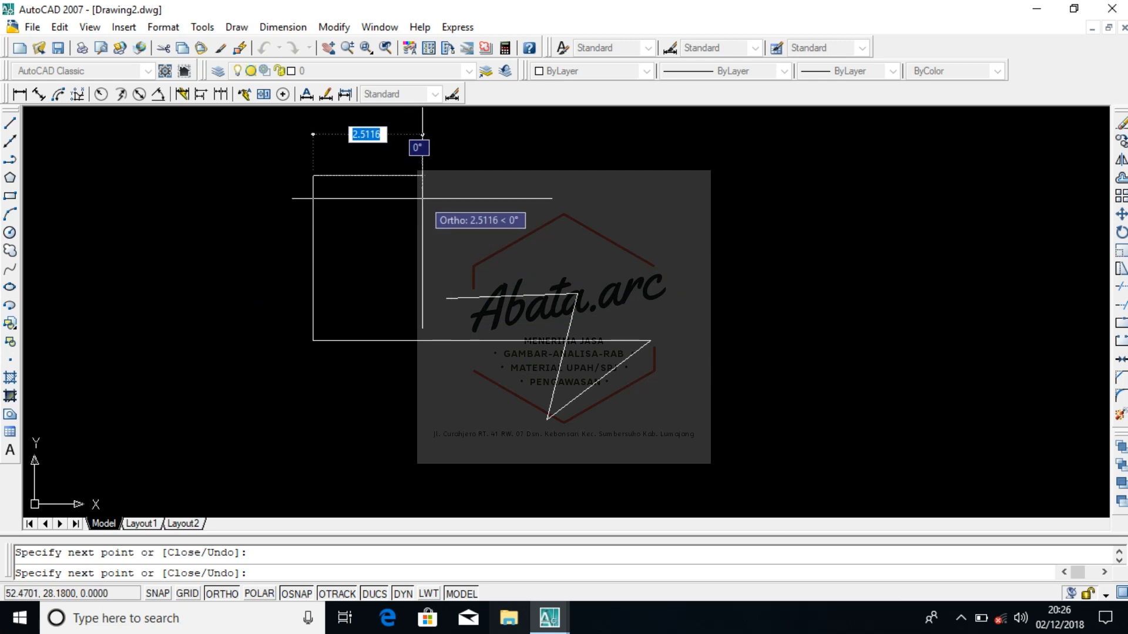
Step: Continue the line with orthogonal segments 3 units right, 3 units down and 3 units left, and end the Line command
type("3")
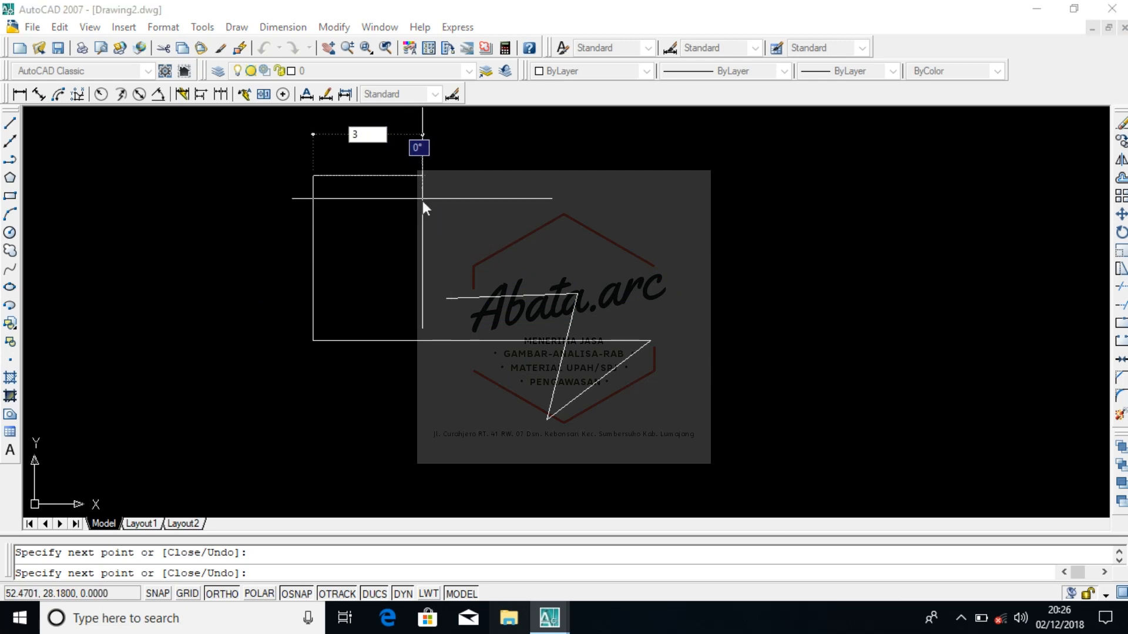
key("Return")
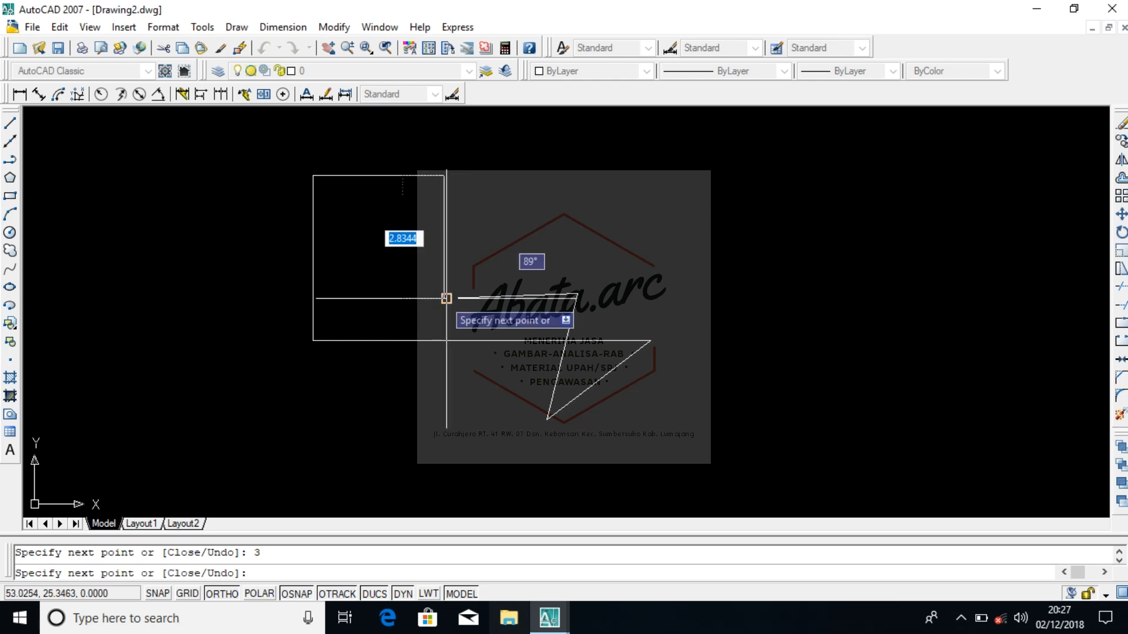
scroll(416, 266, "up", 3)
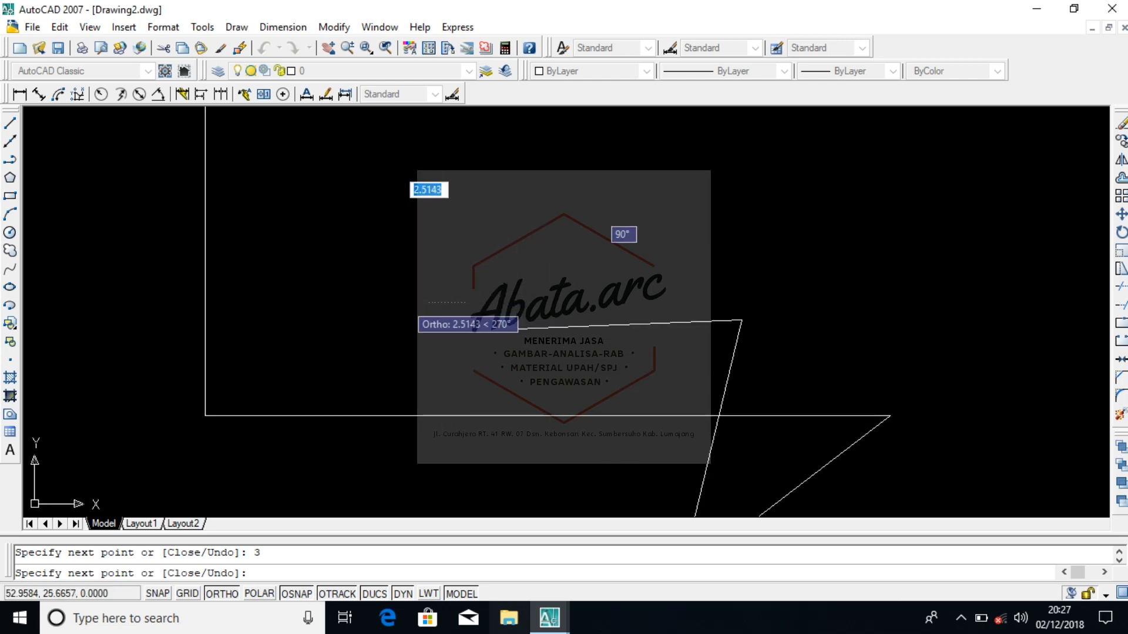
scroll(404, 304, "down", 2)
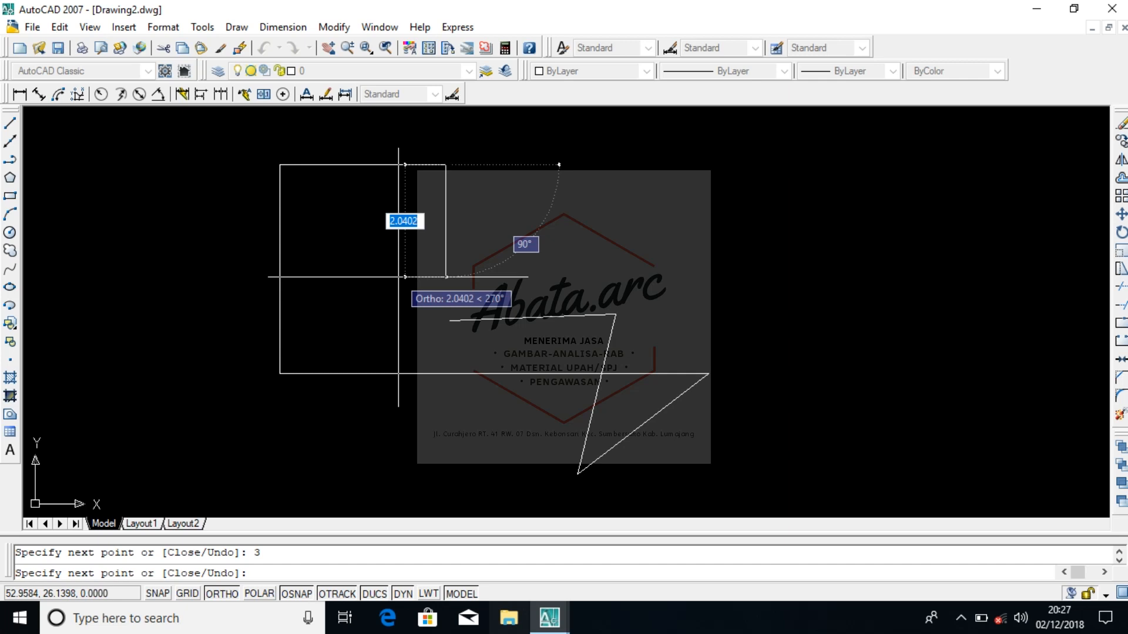
type("3")
key("Return")
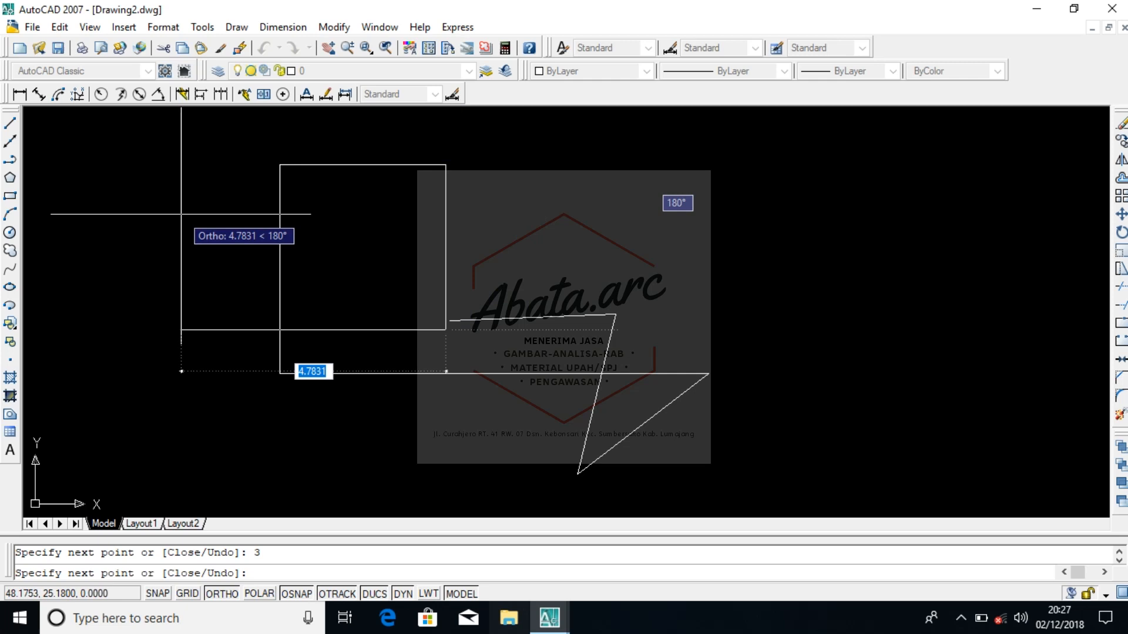
scroll(177, 246, "up", 2)
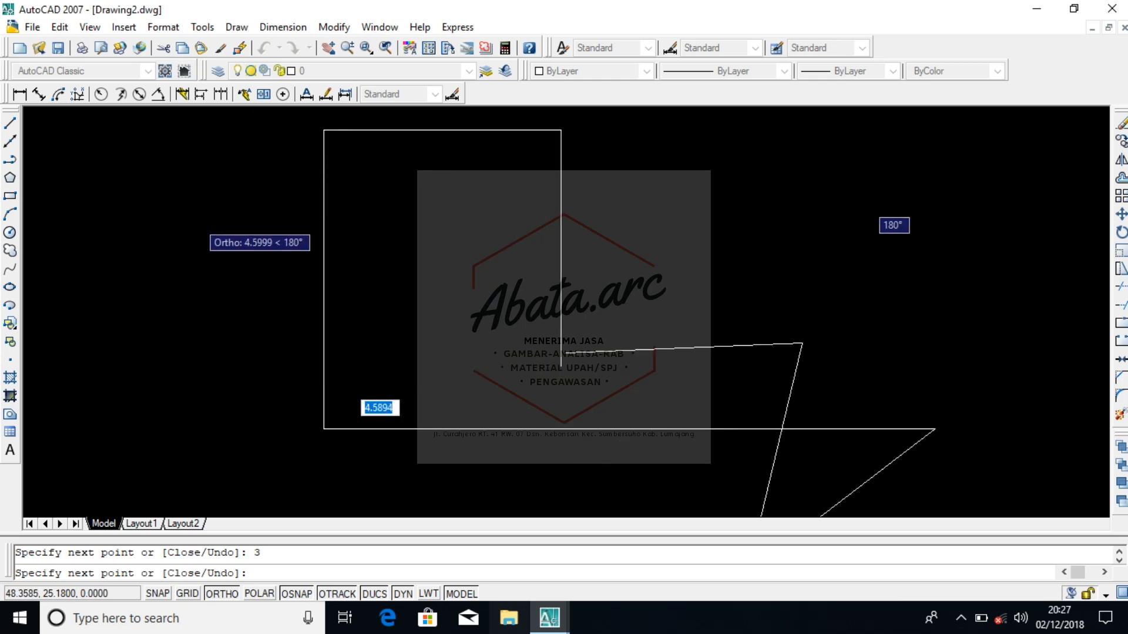
scroll(198, 222, "down", 2)
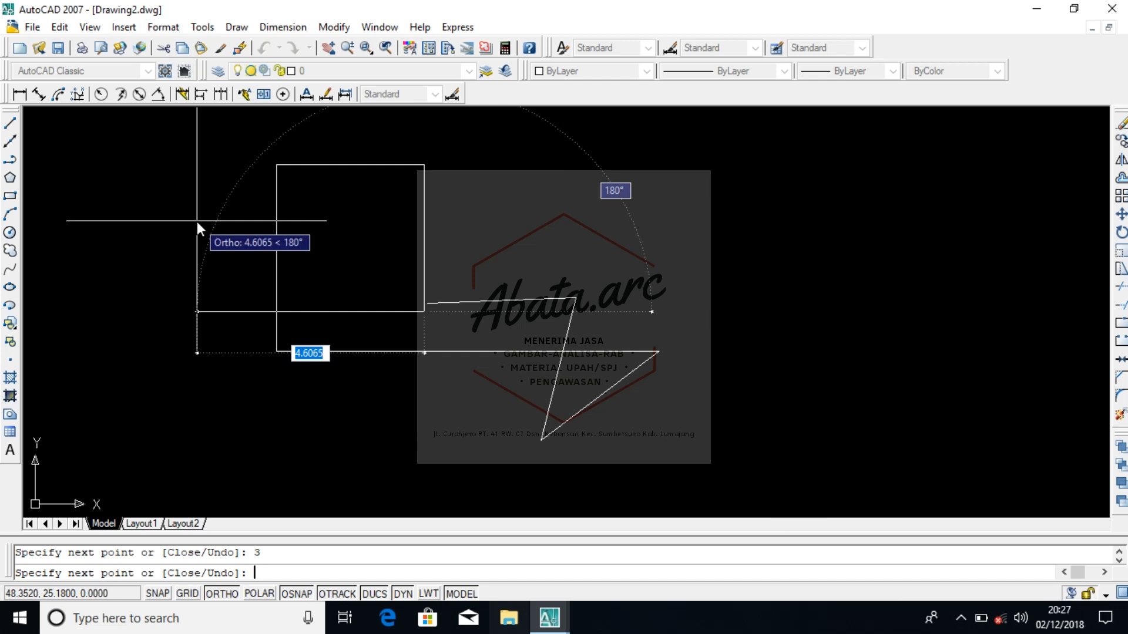
type("3")
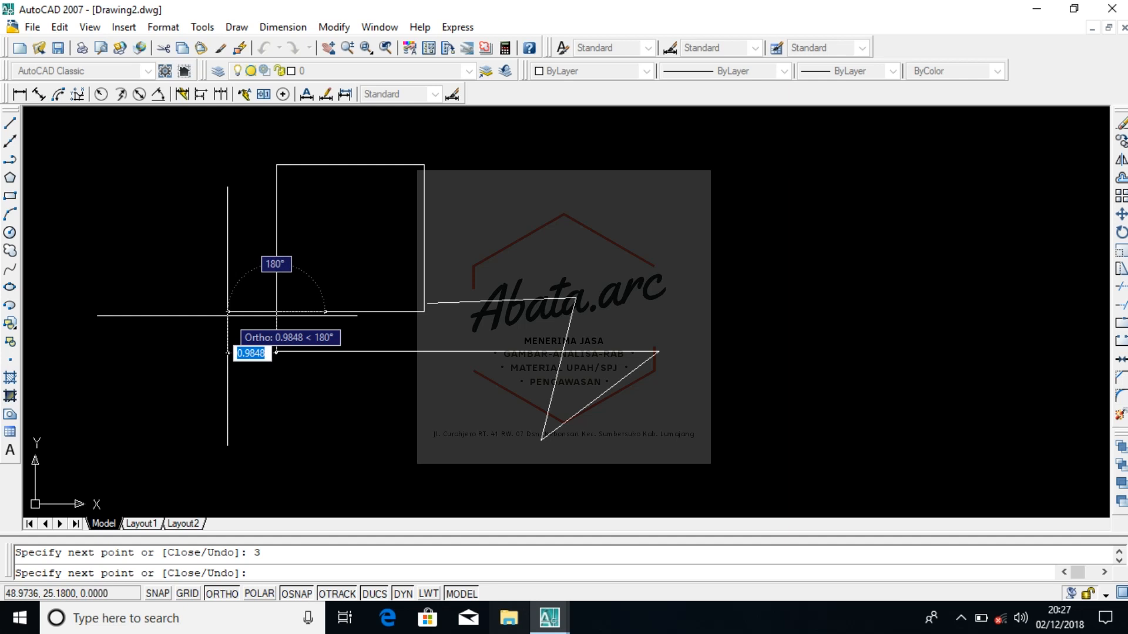
key("Escape")
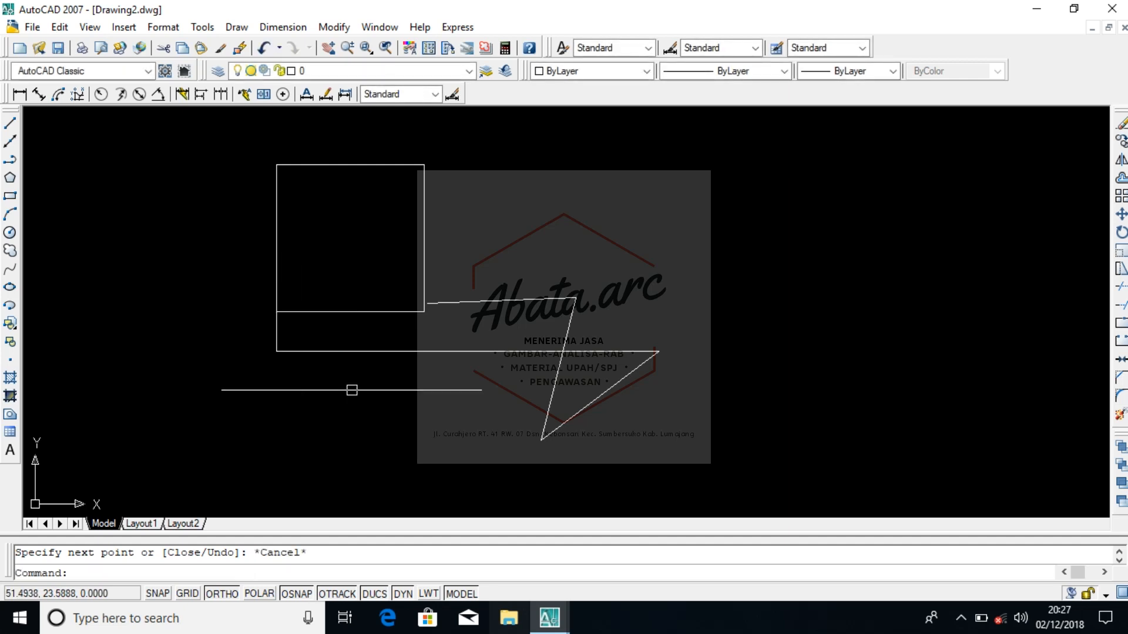
Step: Erase all the practice line segments from the drawing
scroll(494, 302, "down", 2)
left_click(656, 424)
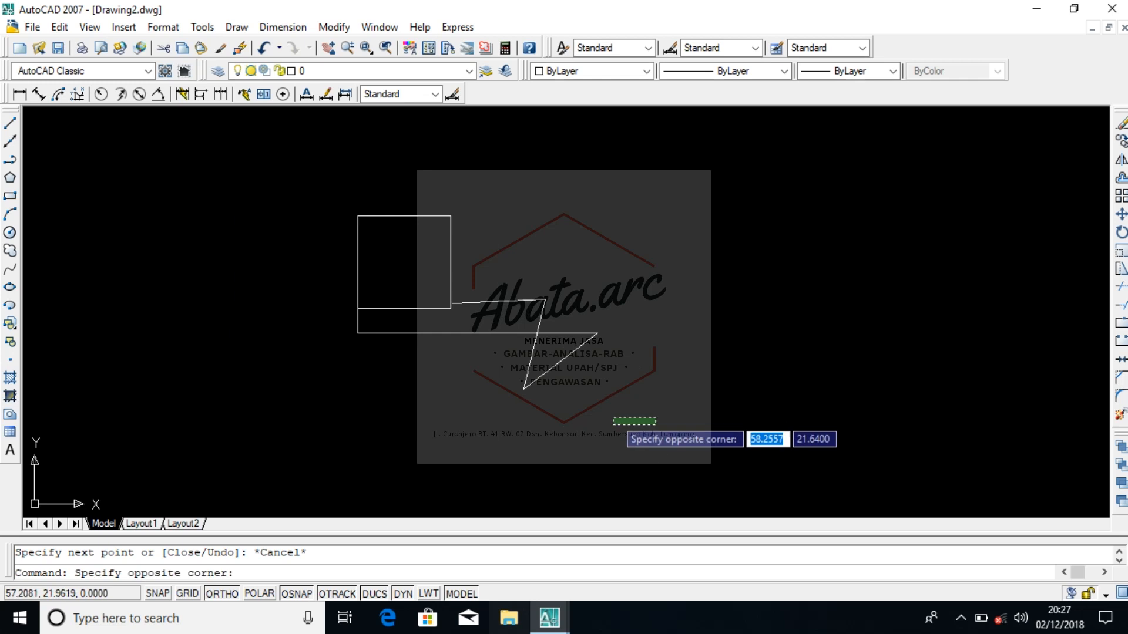
left_click(316, 185)
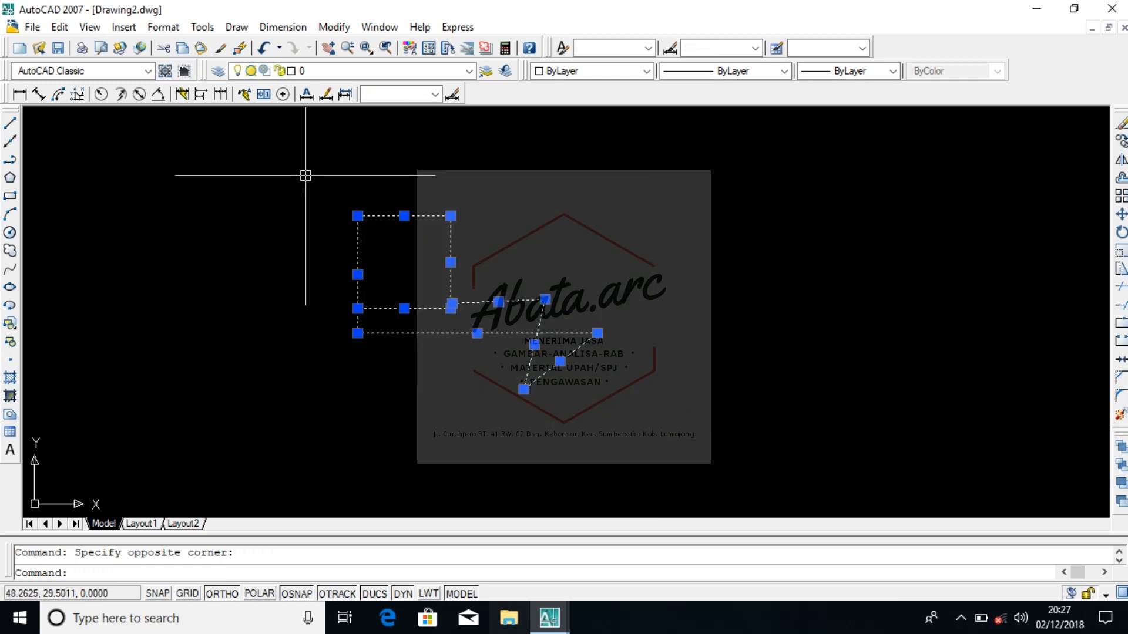
key("Delete")
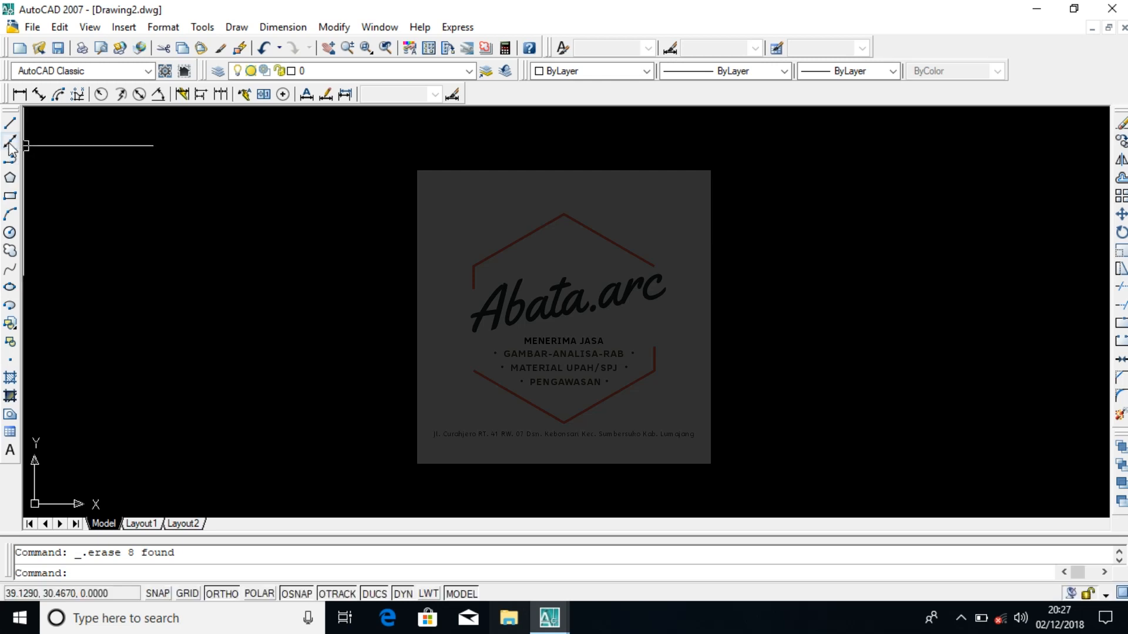
Step: Draw a vertical and a horizontal construction line crossing at one point near the middle of the drawing
left_click(10, 144)
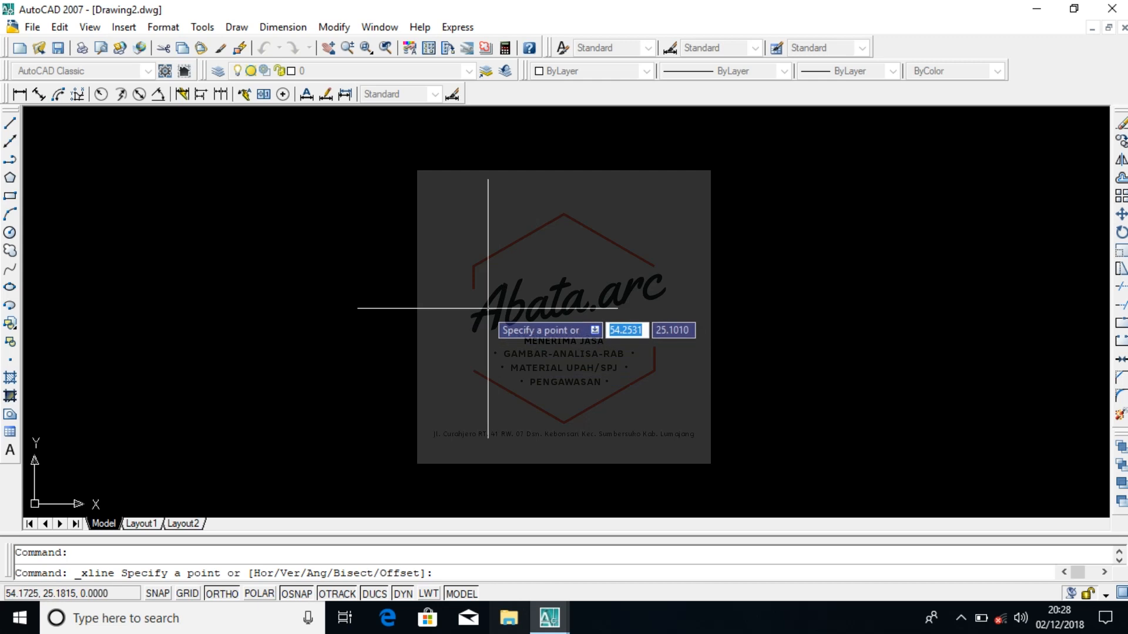
left_click(571, 337)
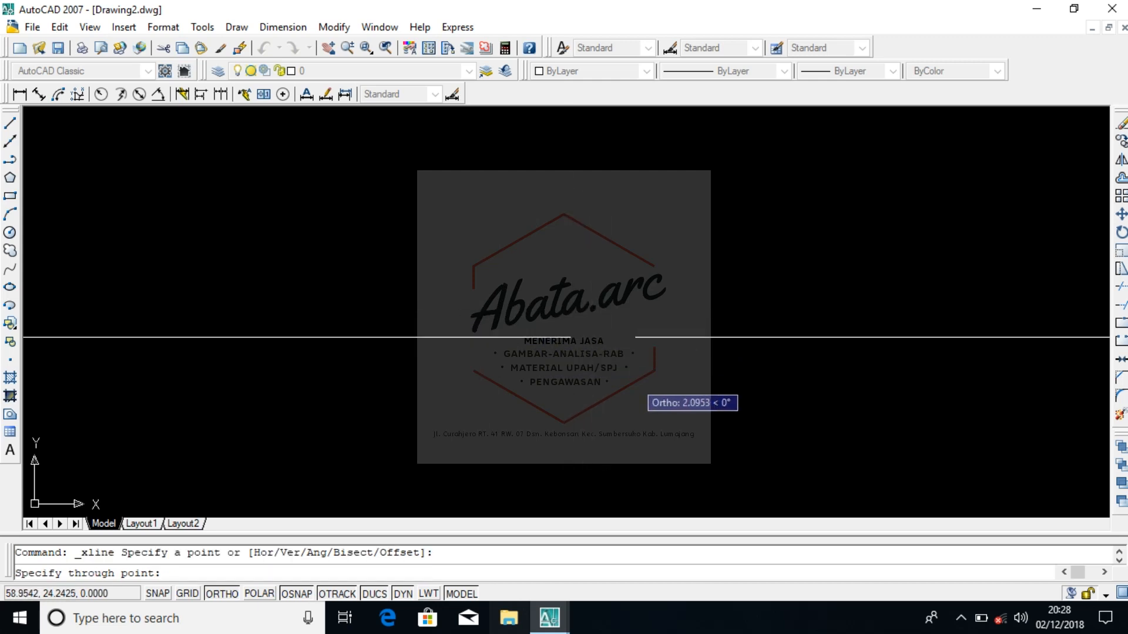
left_click(635, 419)
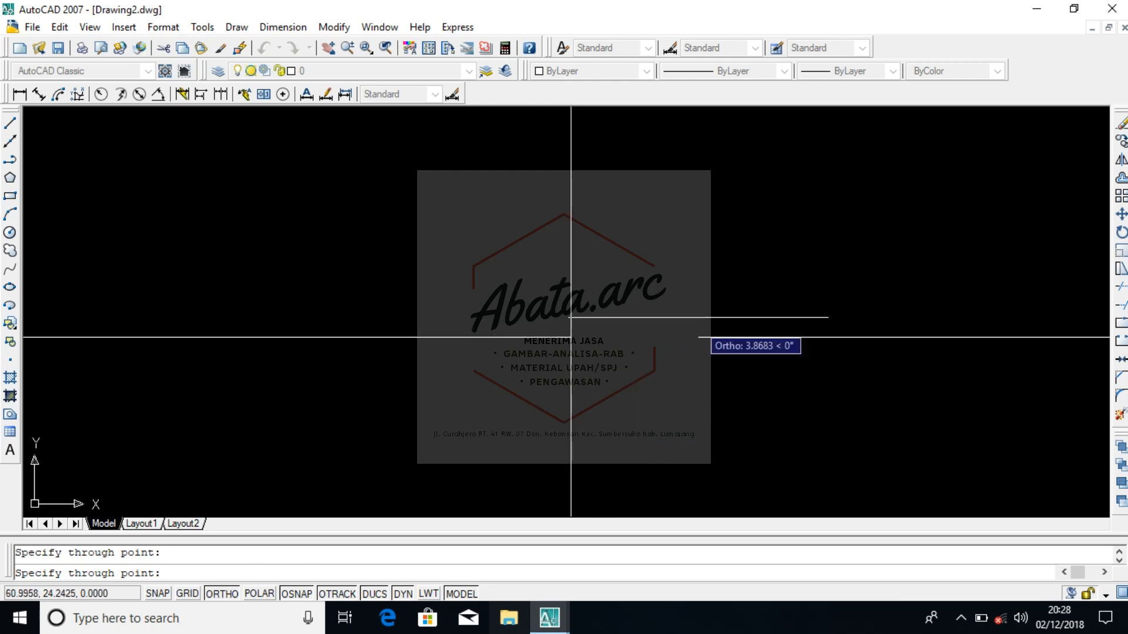
left_click(752, 350)
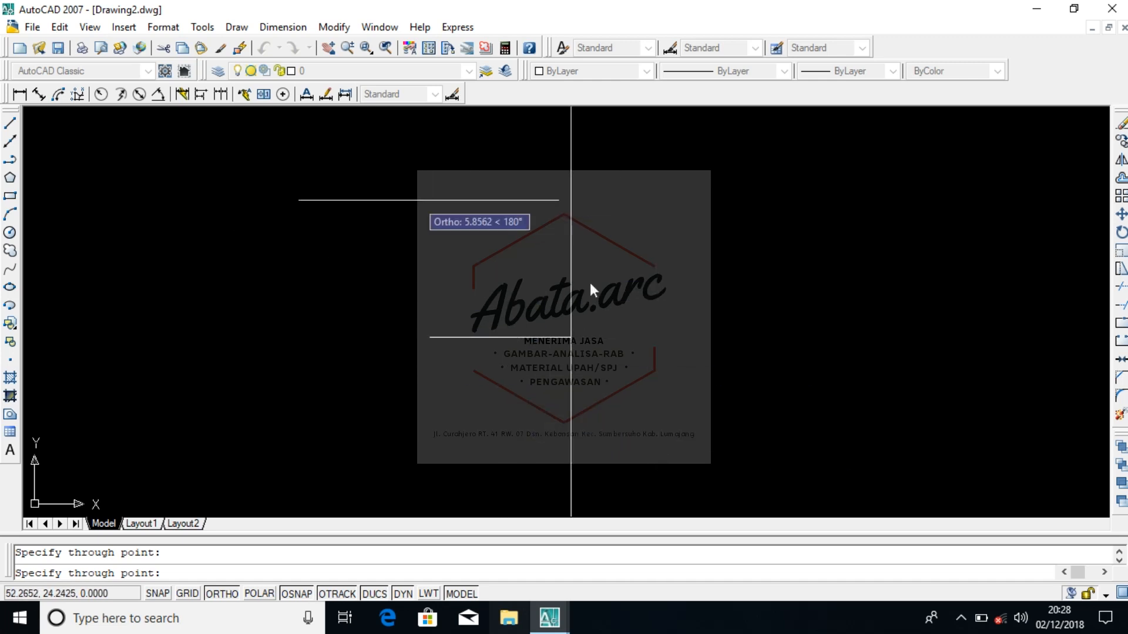
Step: Turn off Ortho and add several angled construction lines through the crossing point of the existing two, ending the command
left_click(222, 593)
scroll(331, 384, "down", 2)
scroll(365, 412, "up", 1)
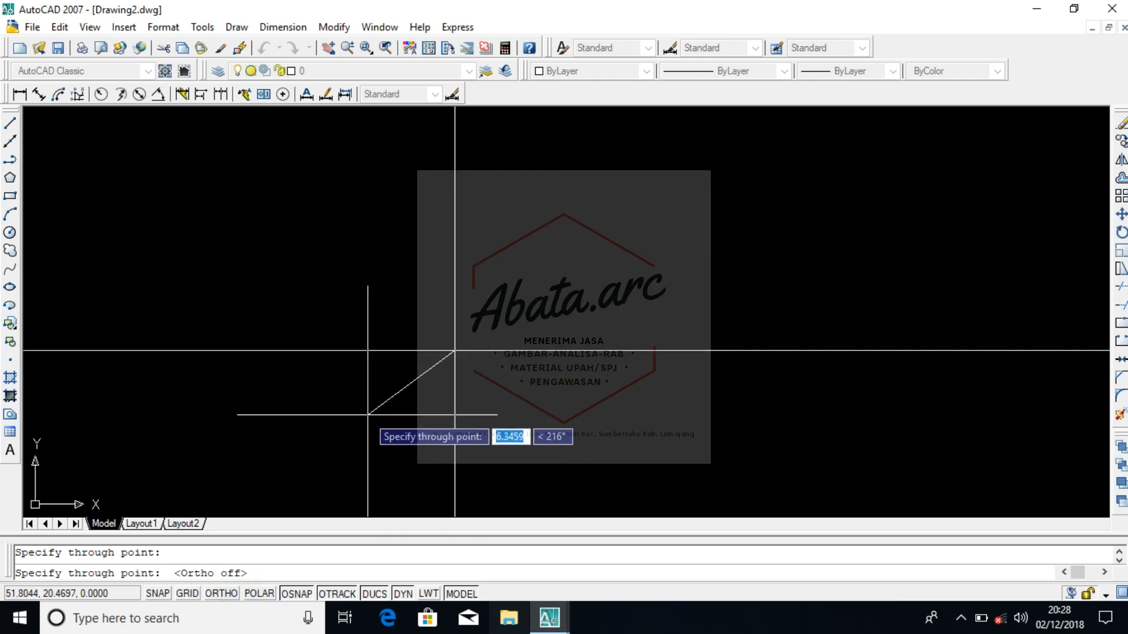
left_click(512, 317)
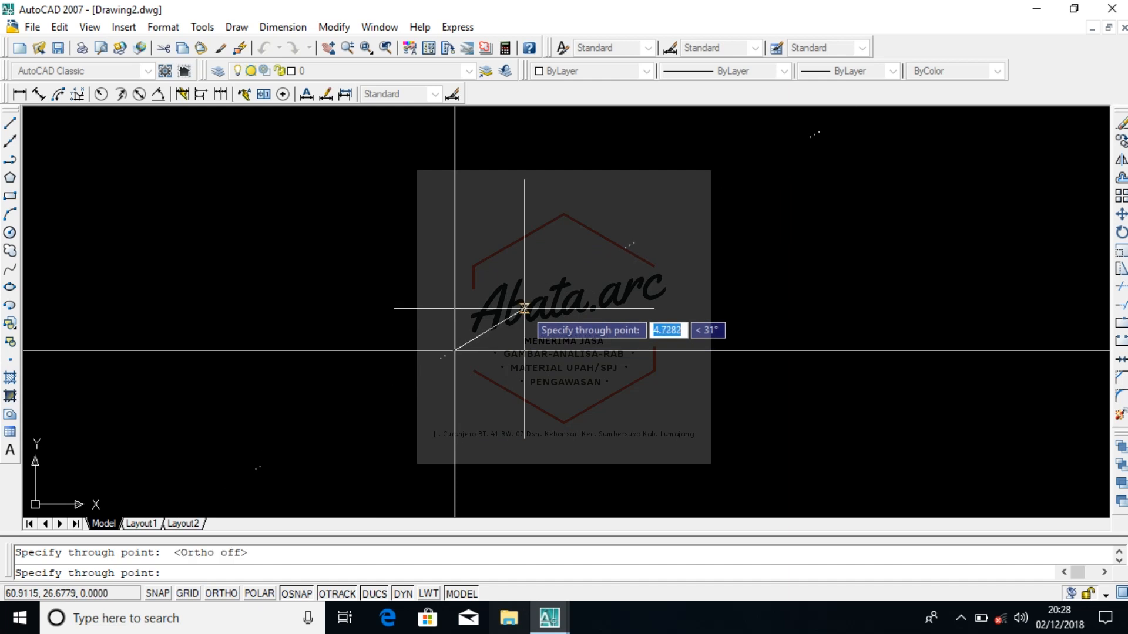
left_click(349, 232)
left_click(454, 232)
left_click(530, 218)
left_click(613, 433)
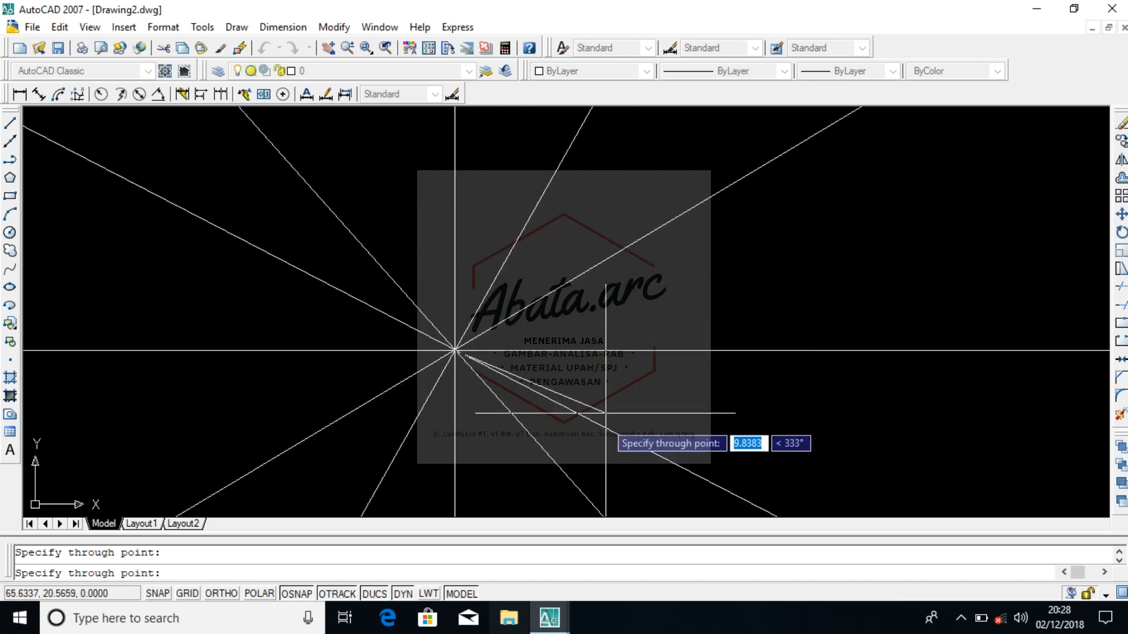
key("Return")
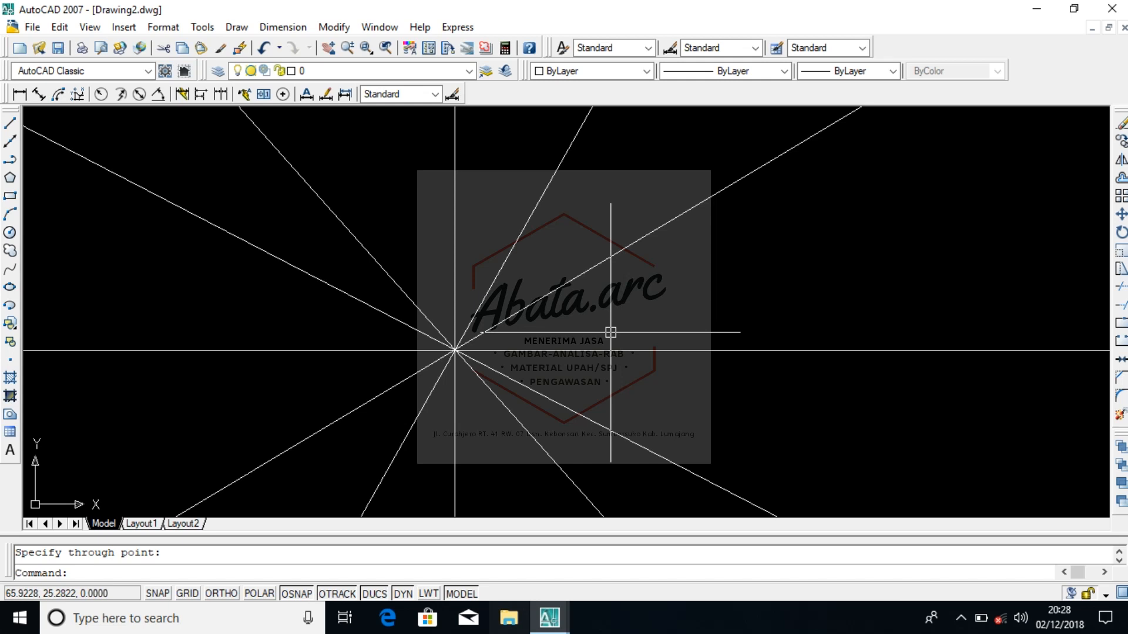
Step: Erase all the construction lines from the drawing
middle_click_drag(610, 332, 670, 307)
left_click(639, 437)
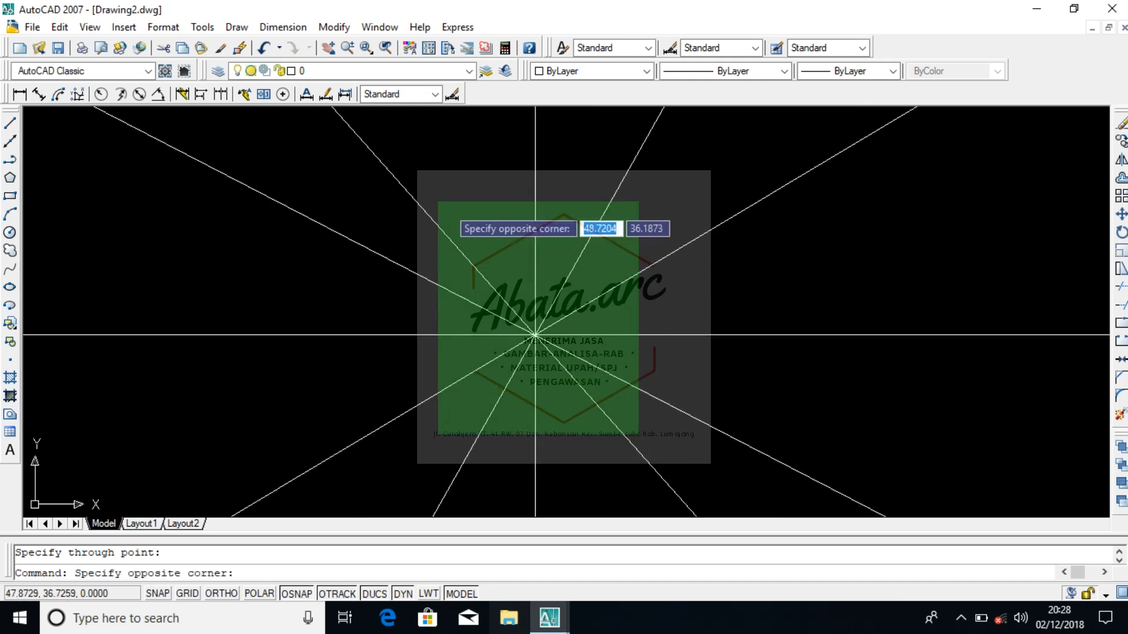
left_click(388, 216)
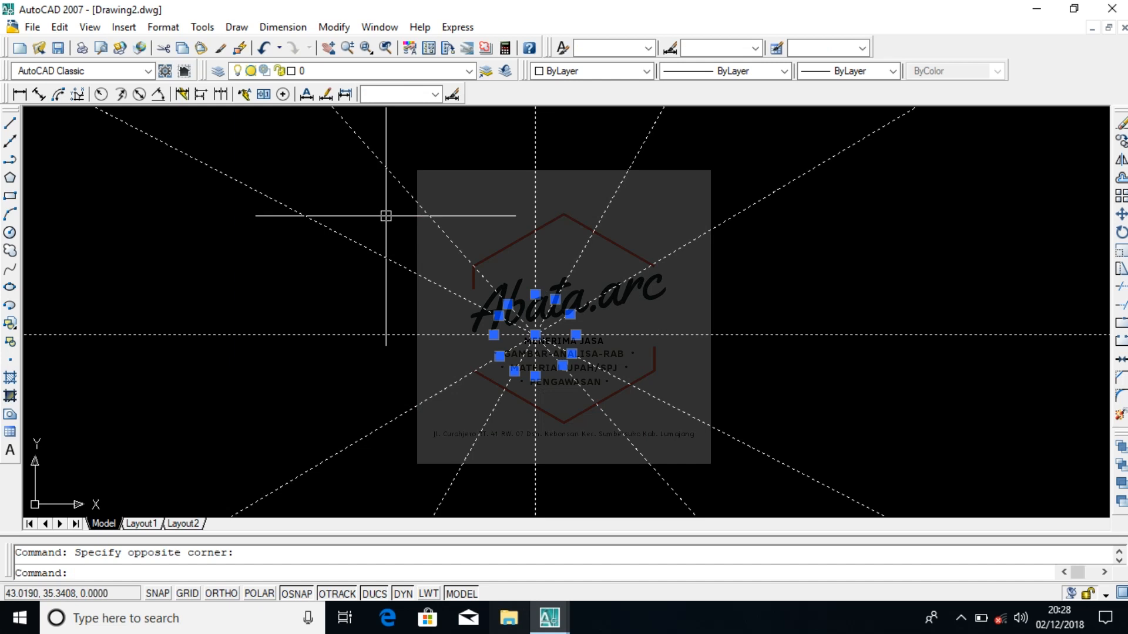
key("Delete")
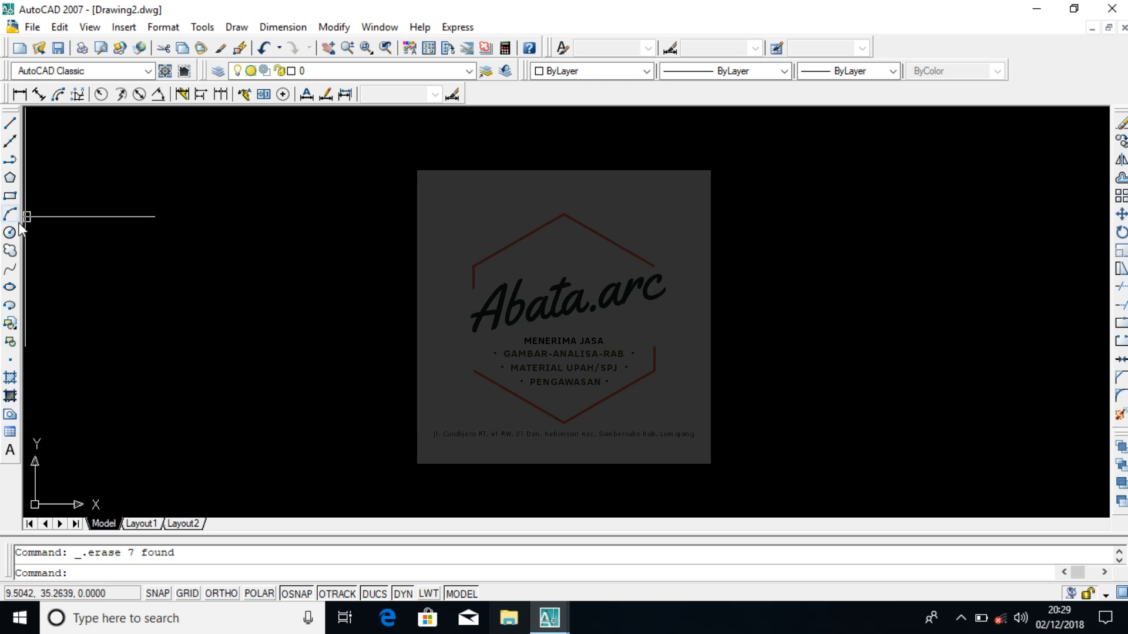
Step: Draw a single polyline segment 10 units long at 60°, end the command and select the segment
left_click(11, 165)
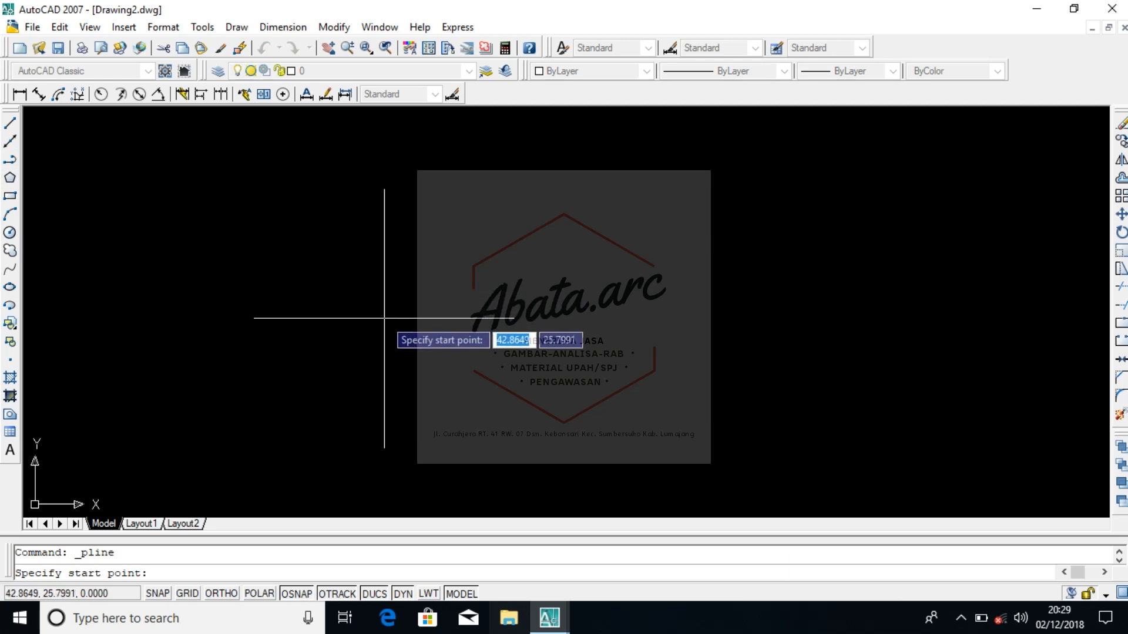
left_click(404, 295)
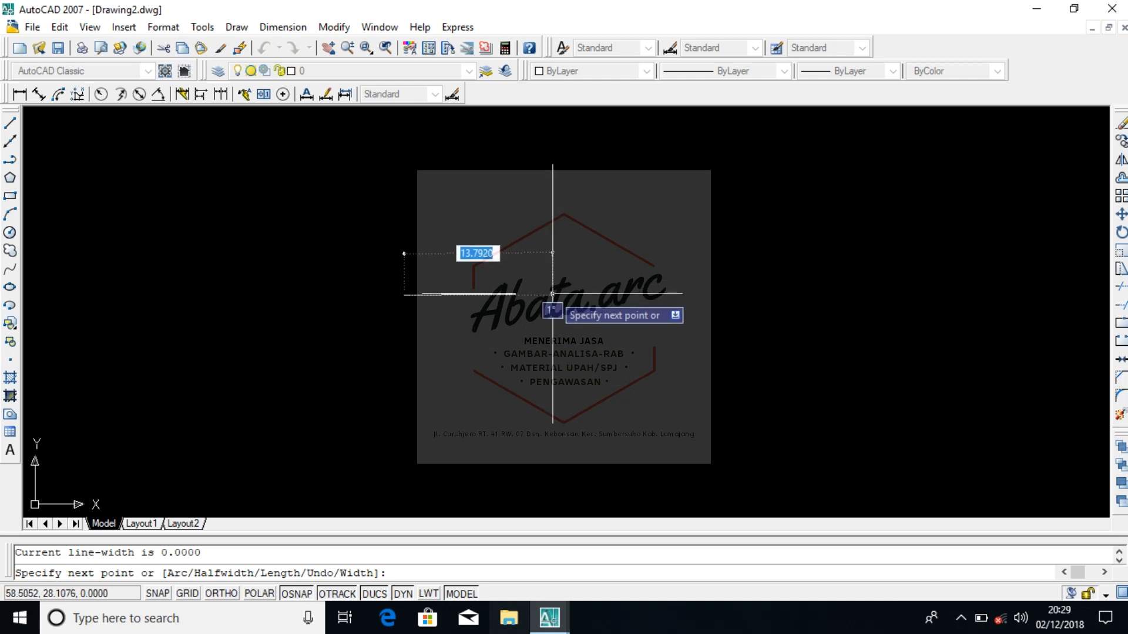
type("10")
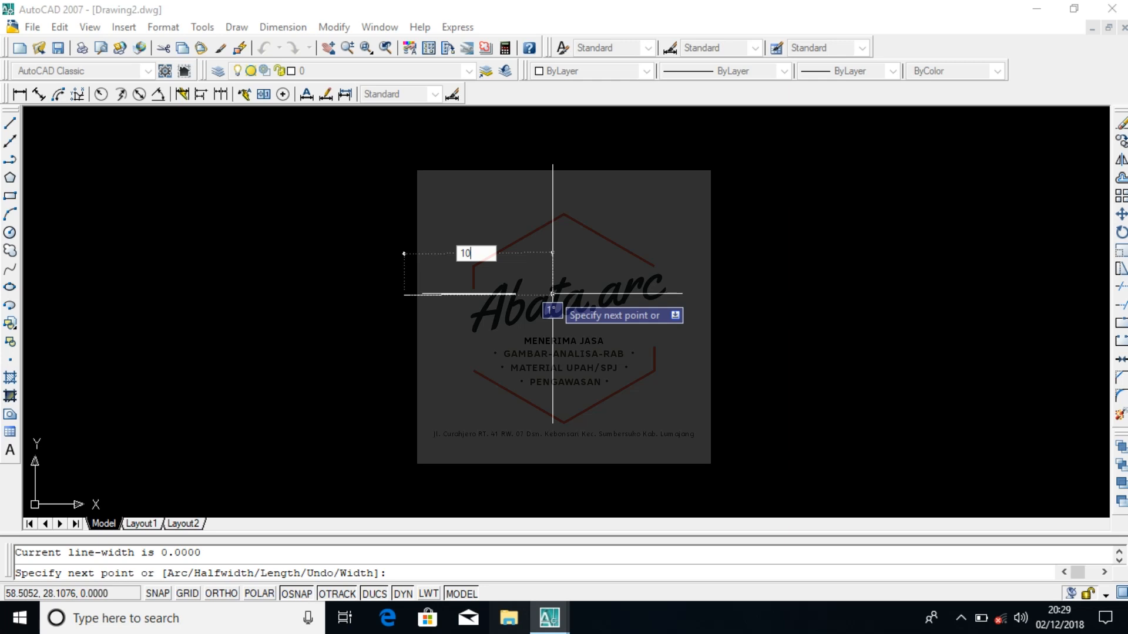
key("Tab")
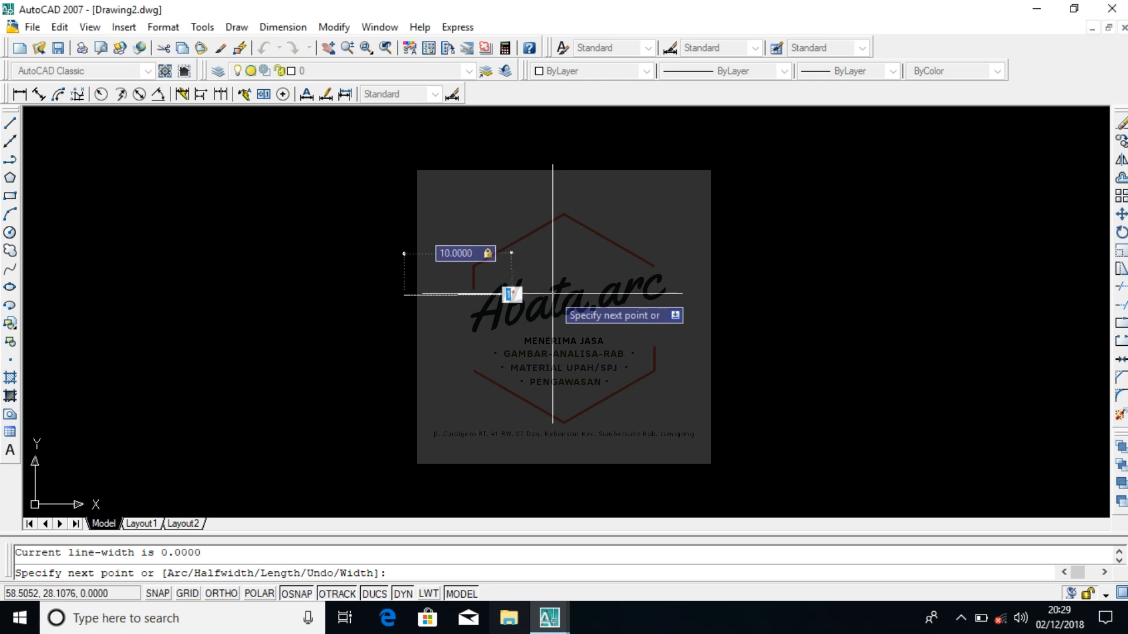
type("6")
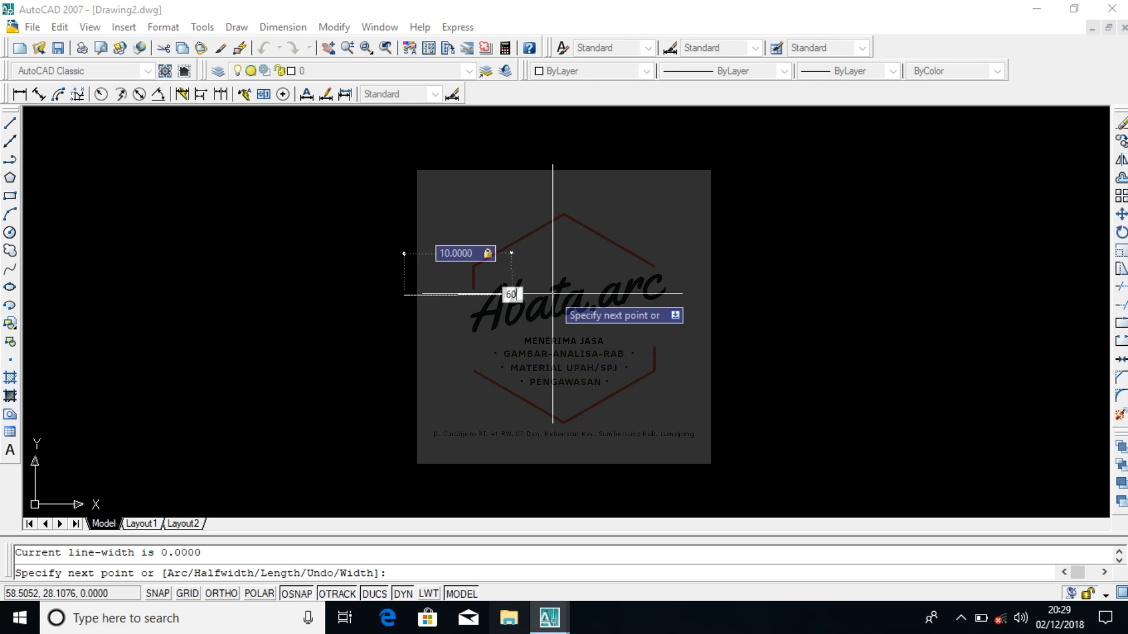
type("0")
key("Return")
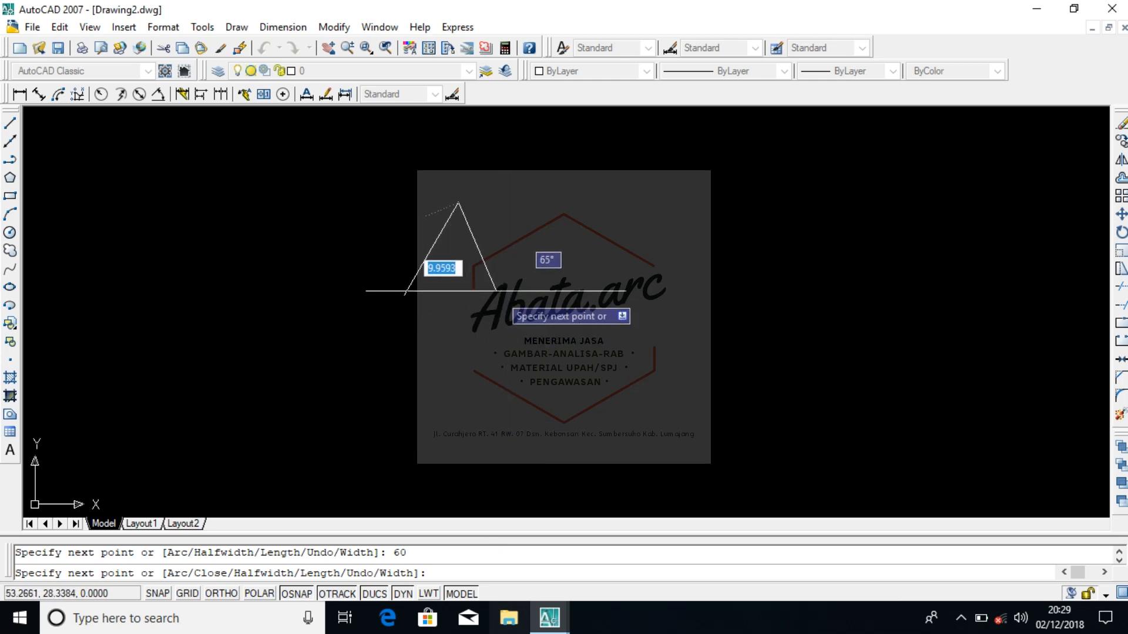
right_click(491, 260)
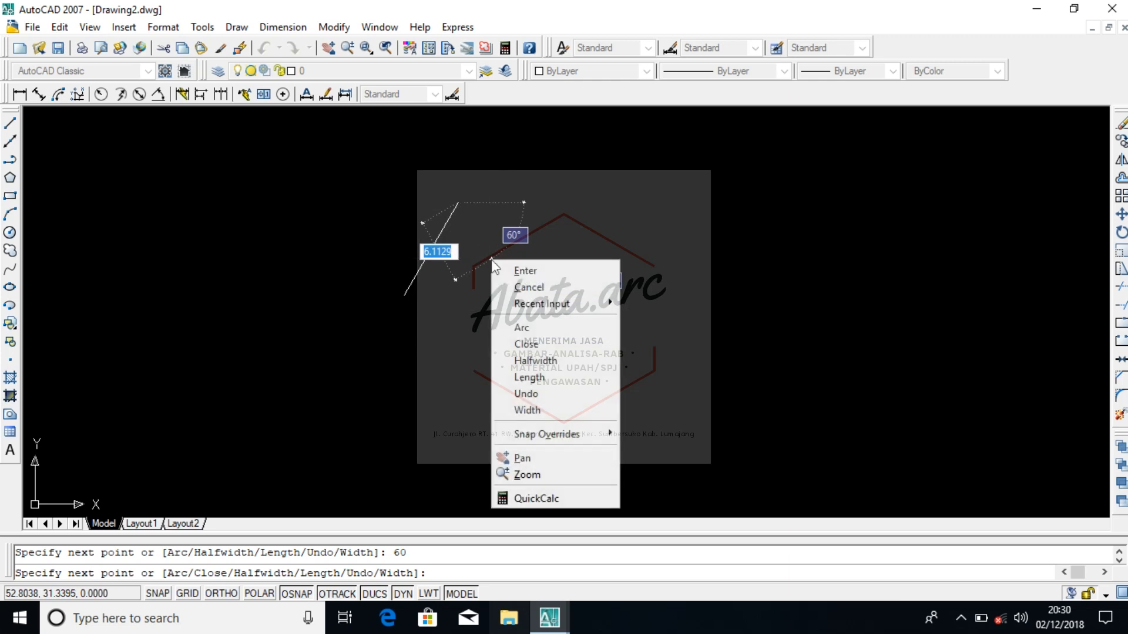
left_click(527, 270)
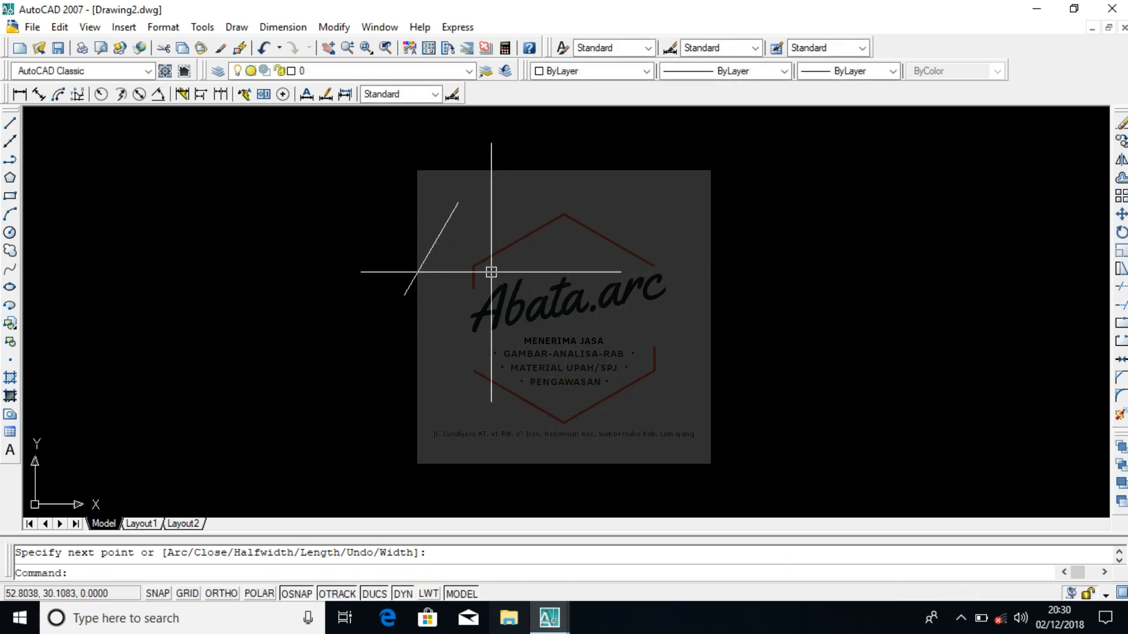
left_click(420, 270)
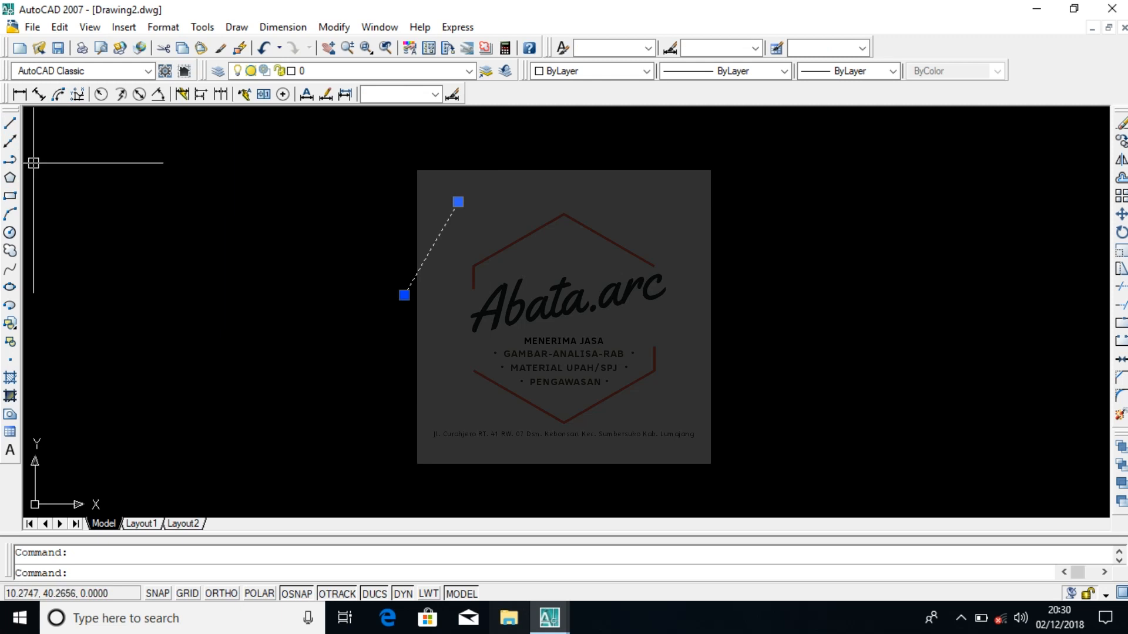
Step: Draw a seven-segment zigzag polyline beside the slanted segment, end the command and select the whole zigzag
left_click(10, 159)
left_click(404, 295)
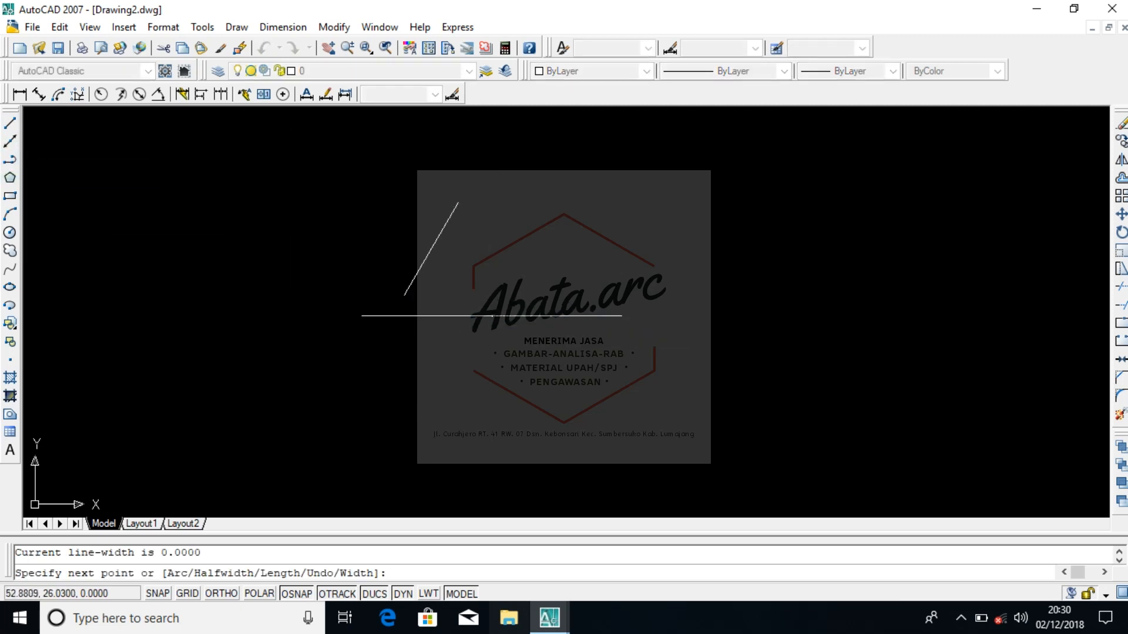
left_click(645, 233)
left_click(683, 294)
left_click(740, 243)
left_click(743, 346)
left_click(575, 373)
left_click(583, 323)
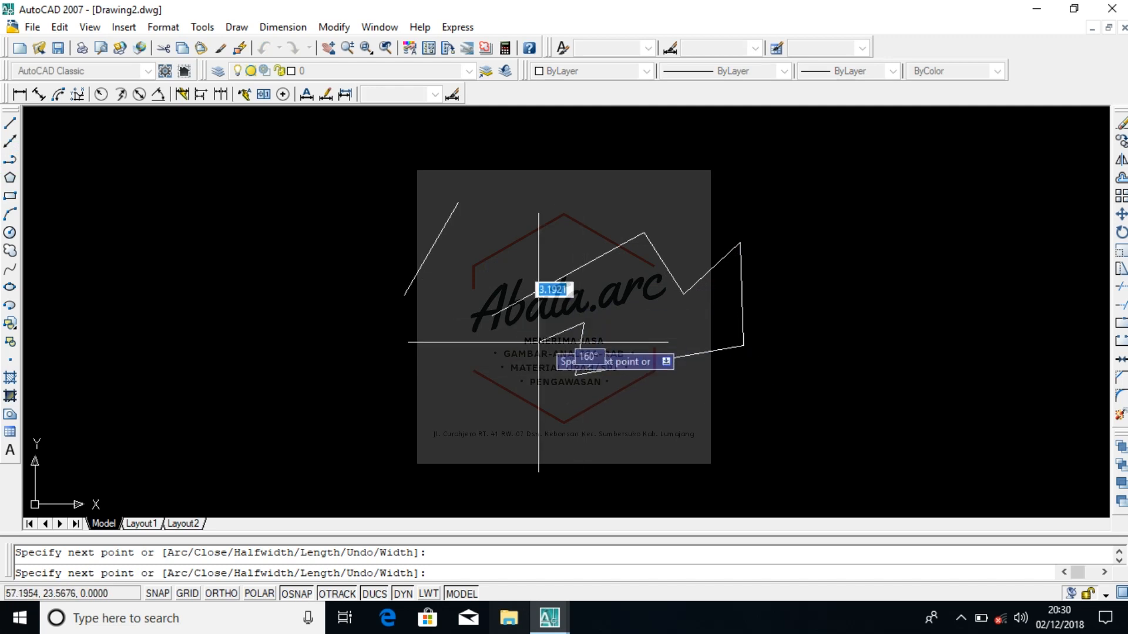
left_click(492, 355)
key("Escape")
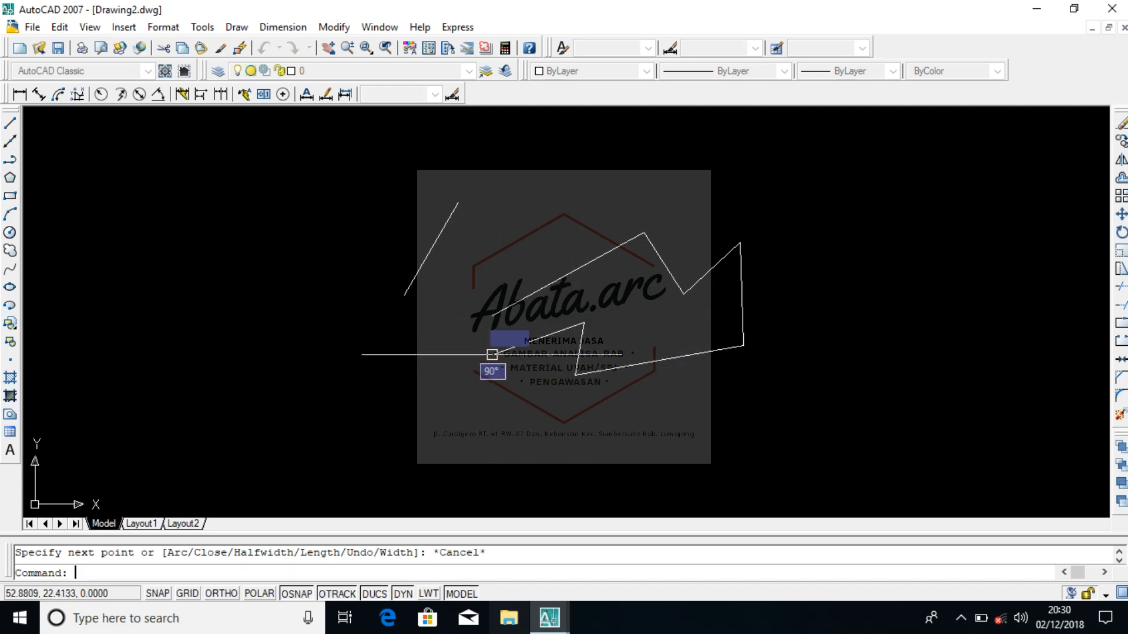
left_click(546, 339)
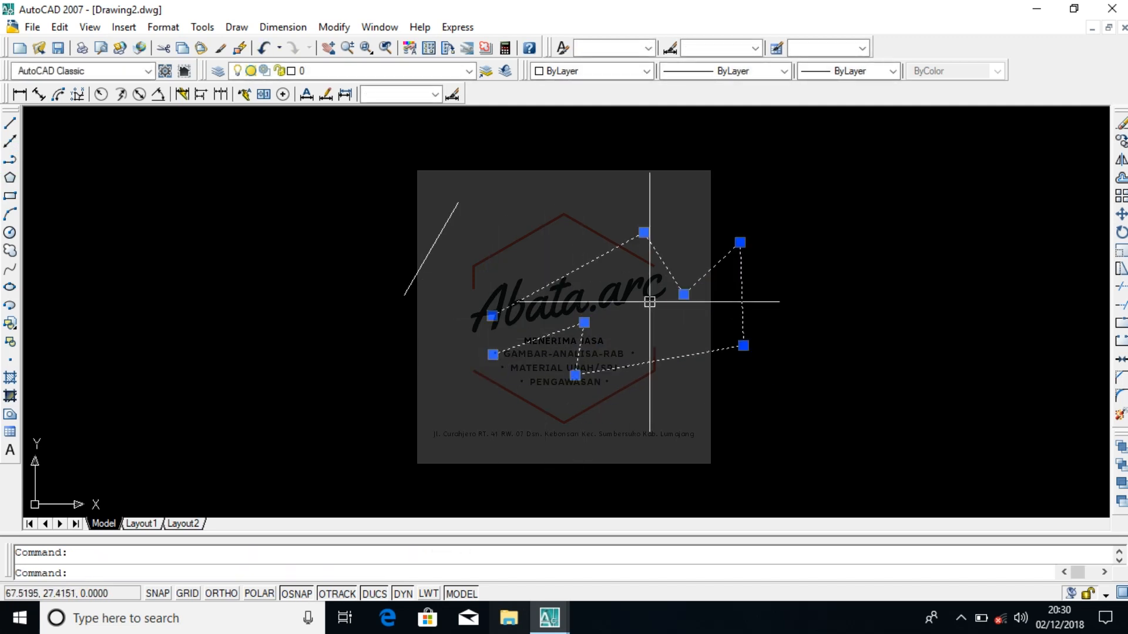
Step: Draw a chain of six connected freehand segments with the Line command in the empty area beside the polylines
left_click(12, 122)
left_click(307, 340)
left_click(298, 256)
left_click(309, 255)
left_click(316, 306)
left_click(377, 390)
left_click(396, 230)
key("Escape")
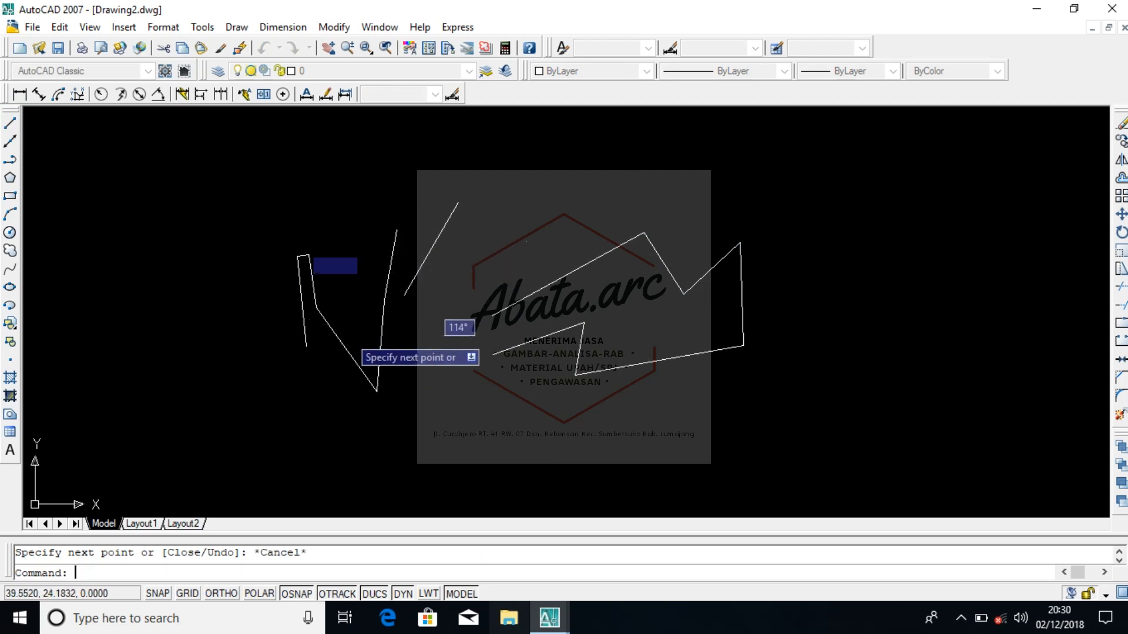
Step: Select the separate segments of the line chain and the zigzag polyline to compare how lines and polylines are selected
left_click(333, 326)
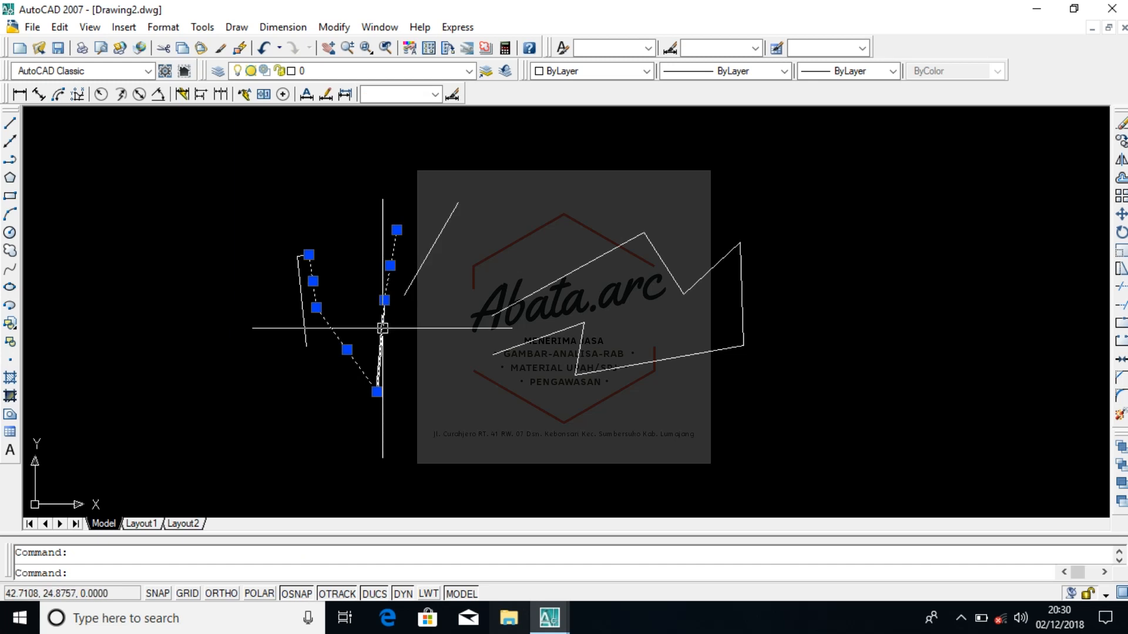
left_click(301, 301)
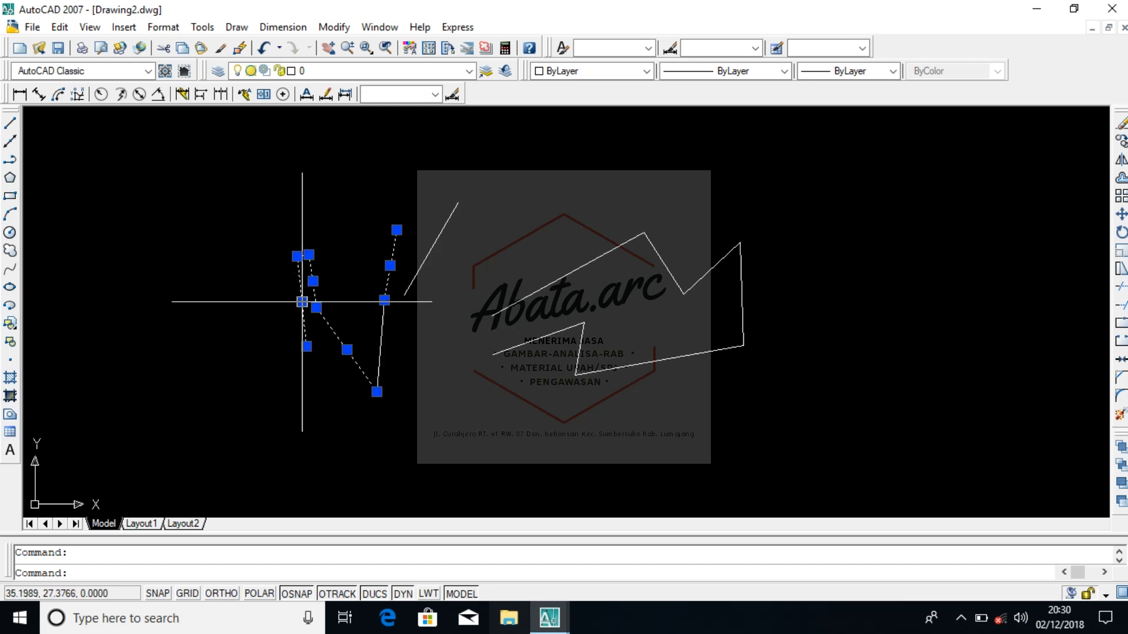
left_click(383, 327)
left_click(617, 382)
left_click(607, 390)
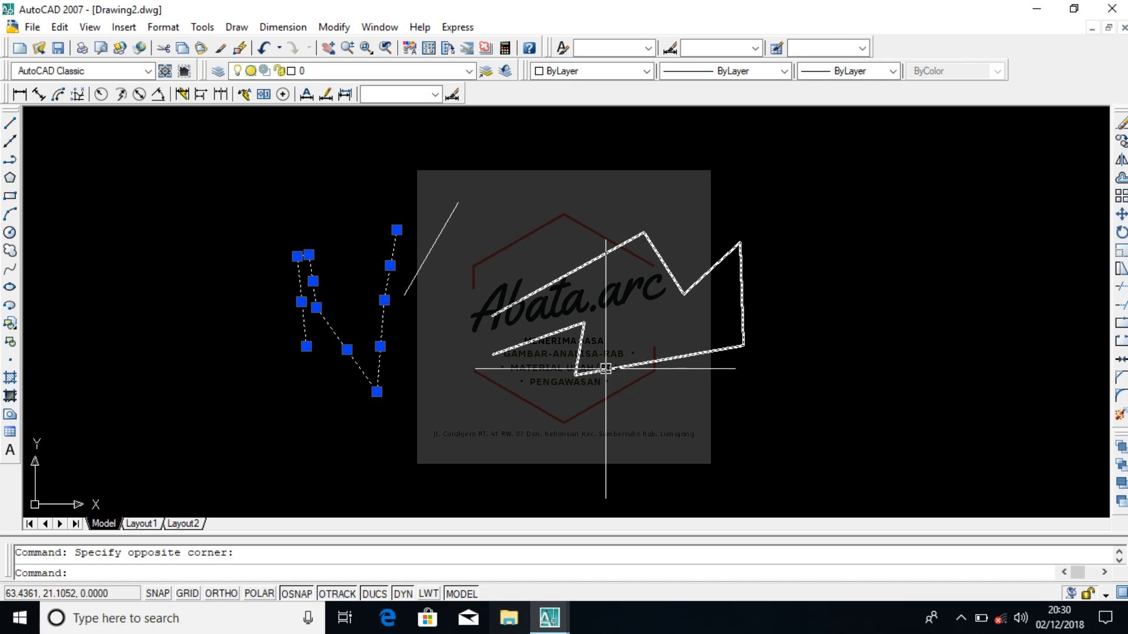
left_click(606, 368)
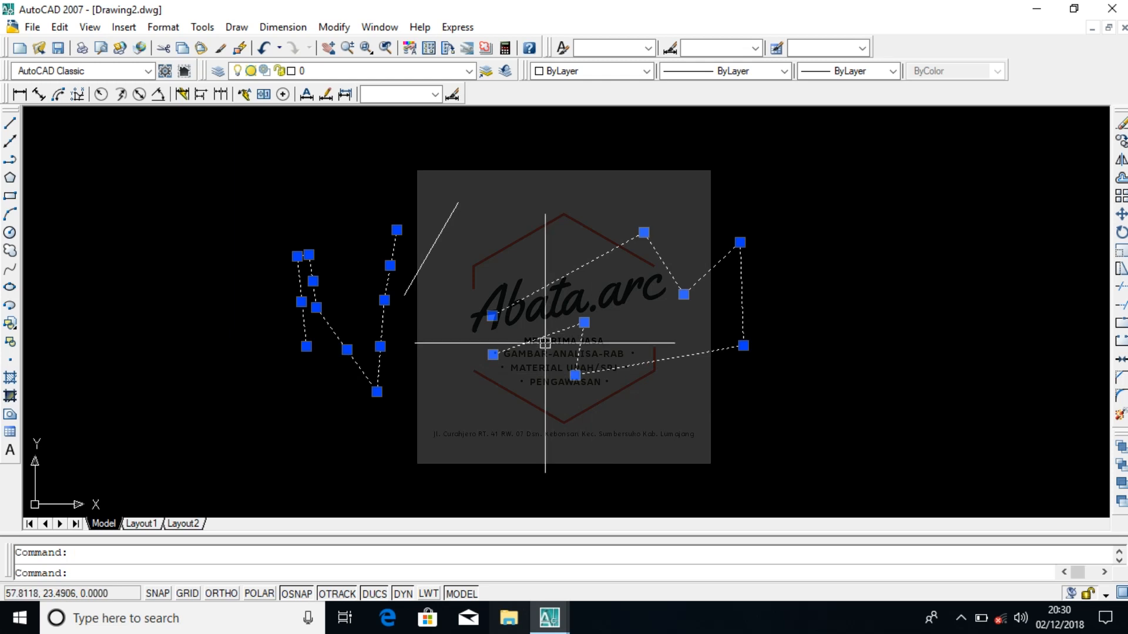
Step: Erase all the practice lines and polylines from the drawing
left_click(770, 416)
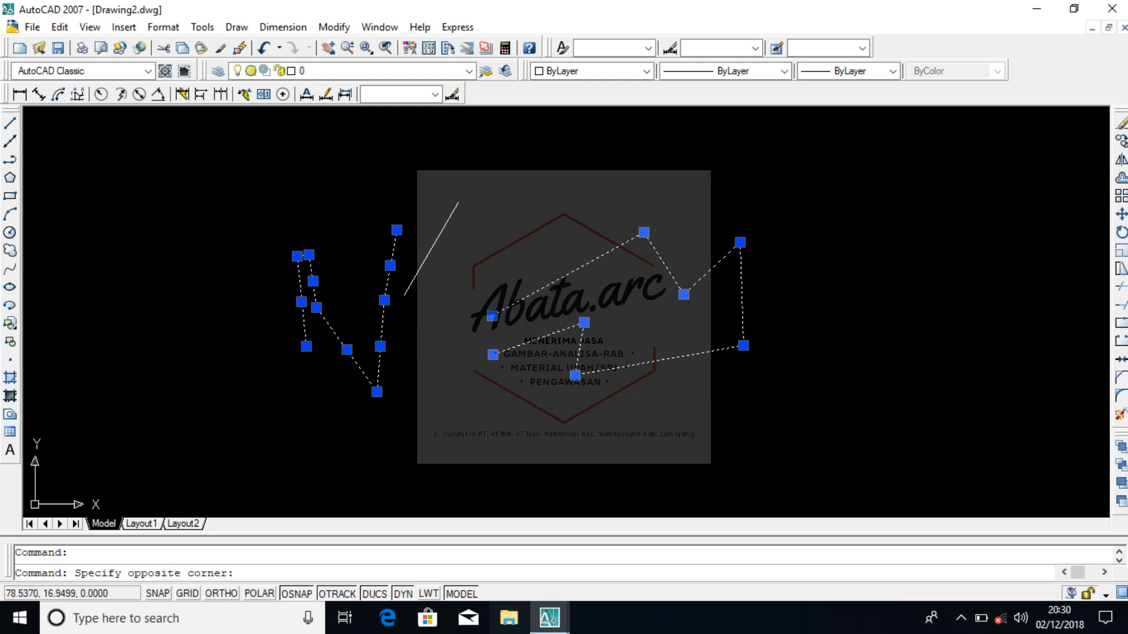
left_click(287, 201)
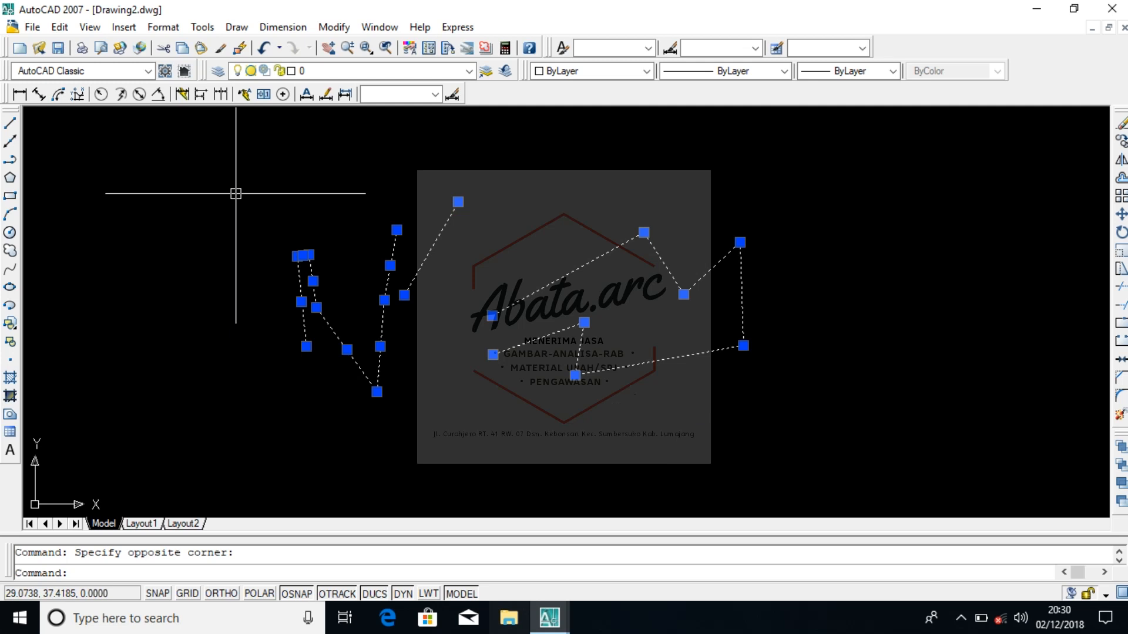
key("Delete")
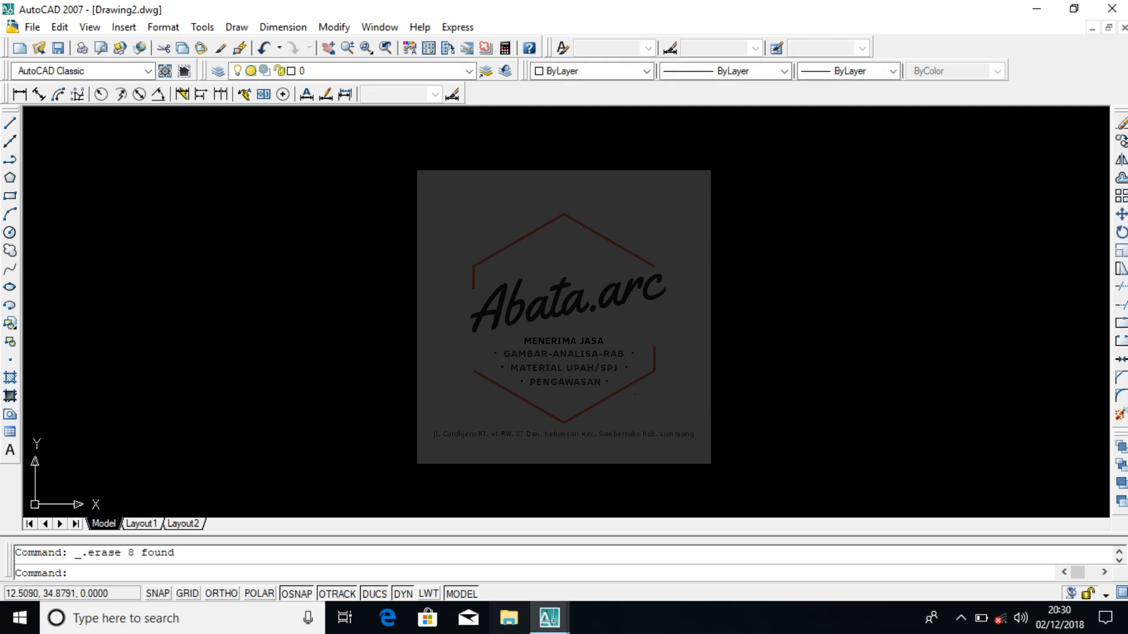
Step: Draw a 6-sided polygon using the Inscribed in circle option, placing its center and picking its radius freehand
left_click(10, 176)
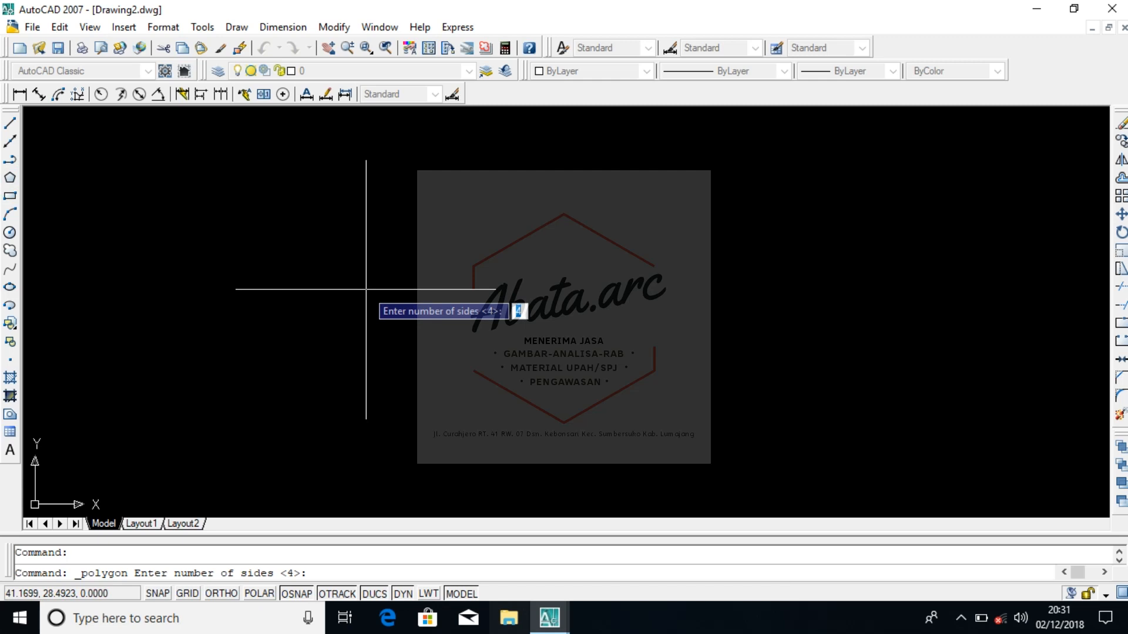
type("6")
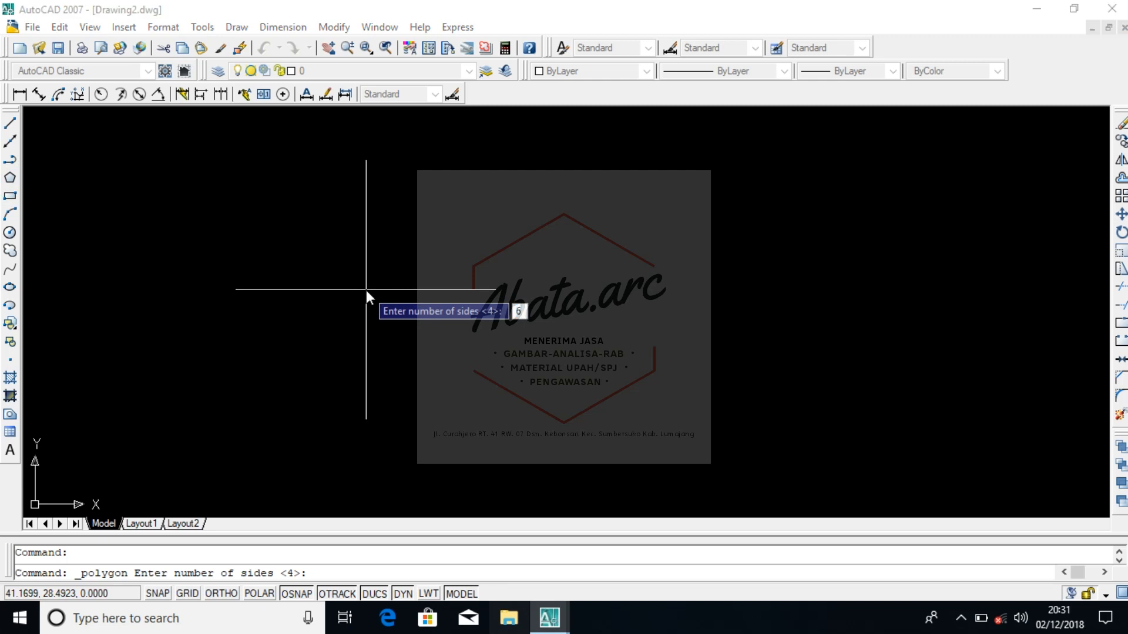
key("Return")
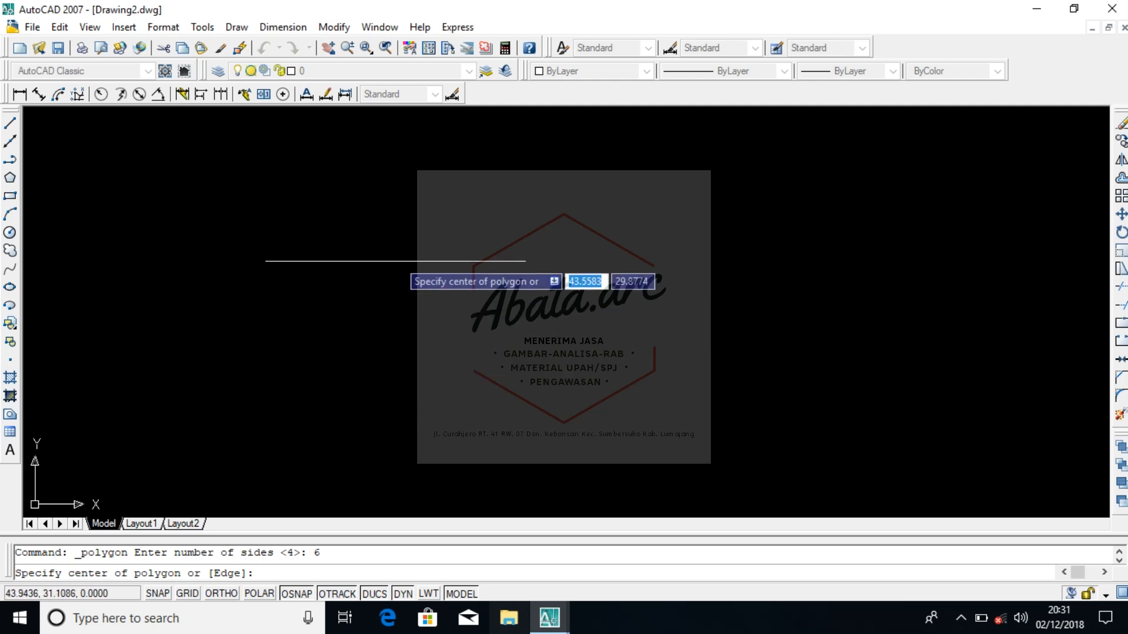
left_click(410, 300)
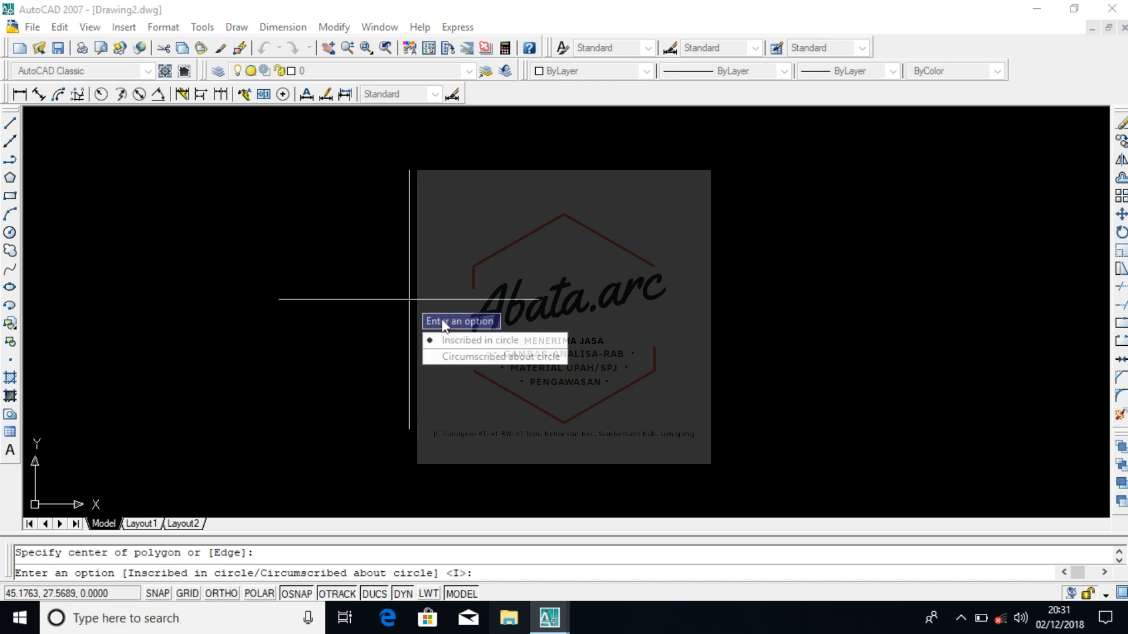
left_click(473, 340)
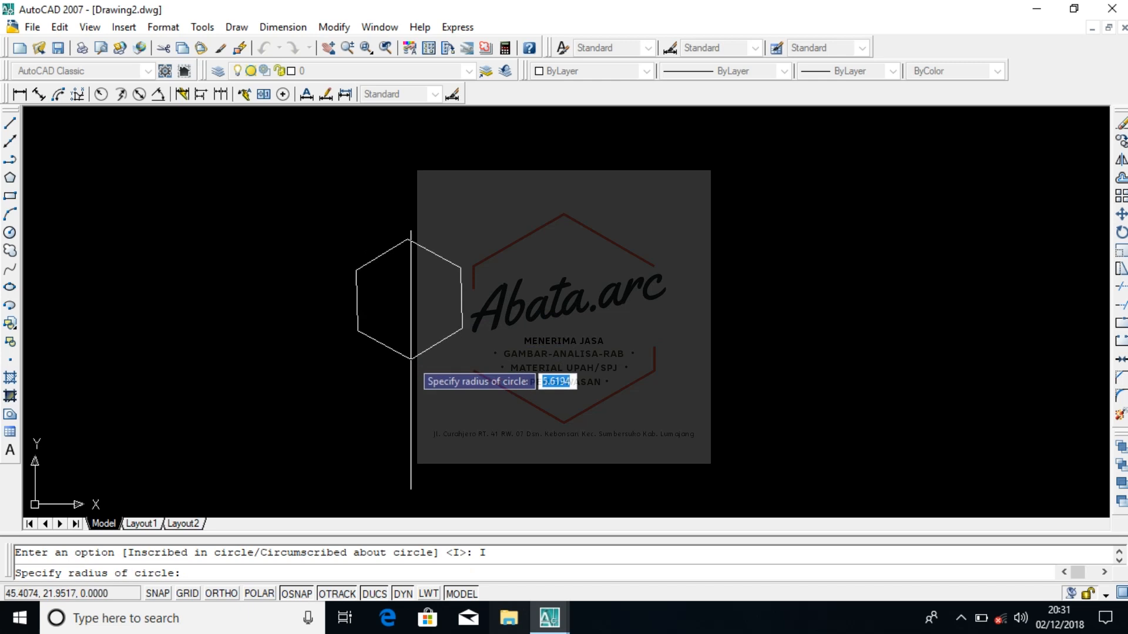
scroll(407, 340, "up", 3)
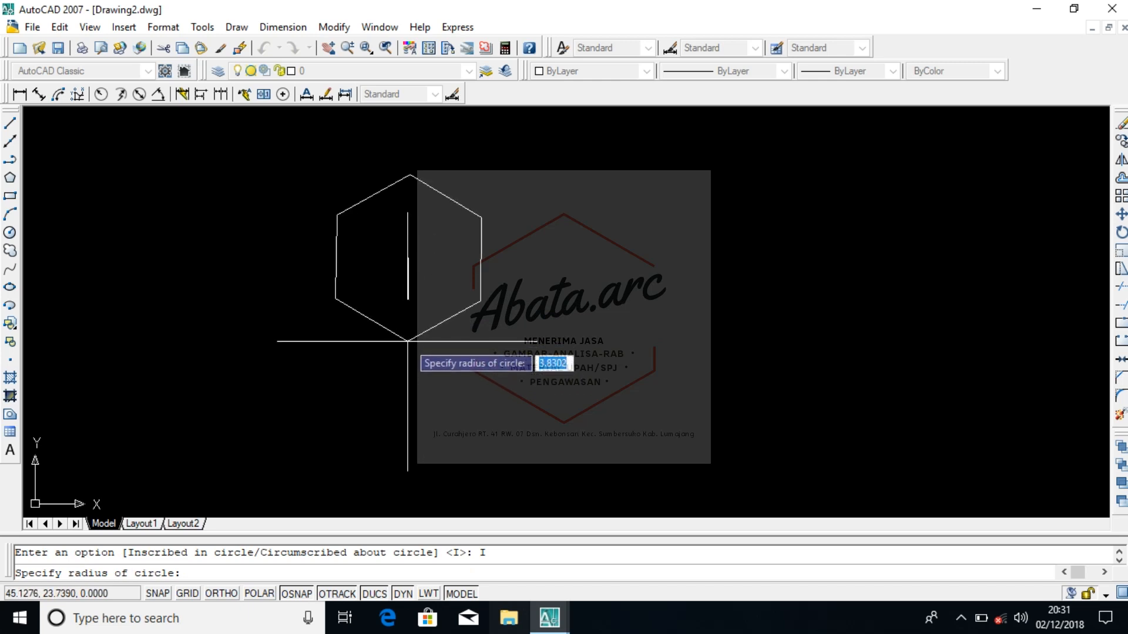
scroll(407, 308, "up", 3)
scroll(370, 308, "down", 2)
left_click(369, 300)
scroll(371, 321, "up", 3)
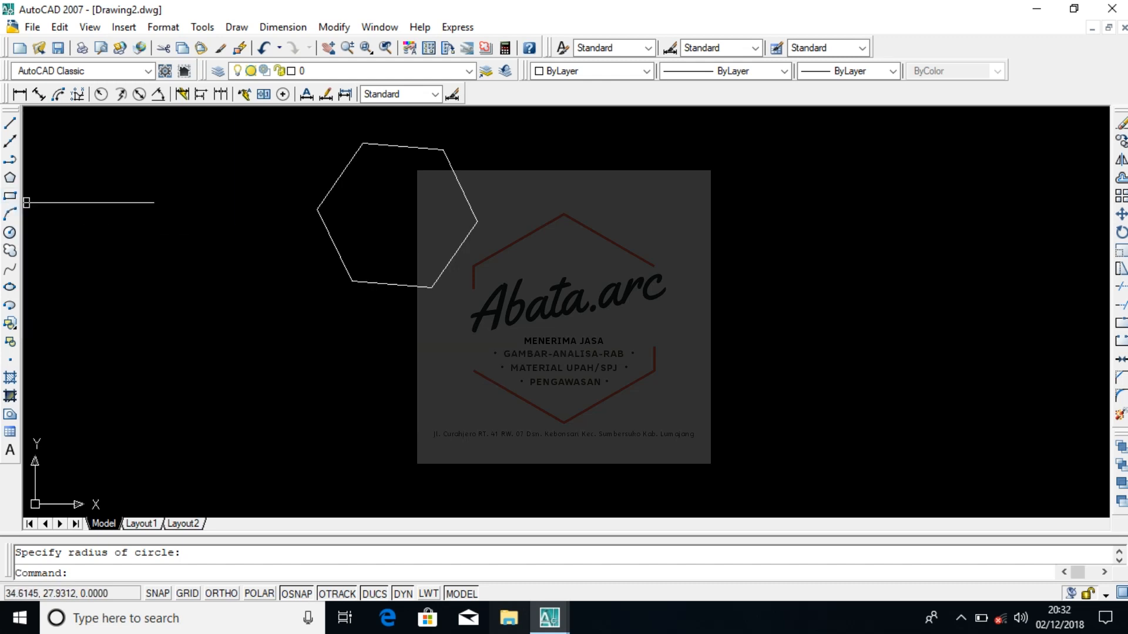
Step: Erase the practice hexagon from the drawing
left_click(575, 293)
left_click(397, 243)
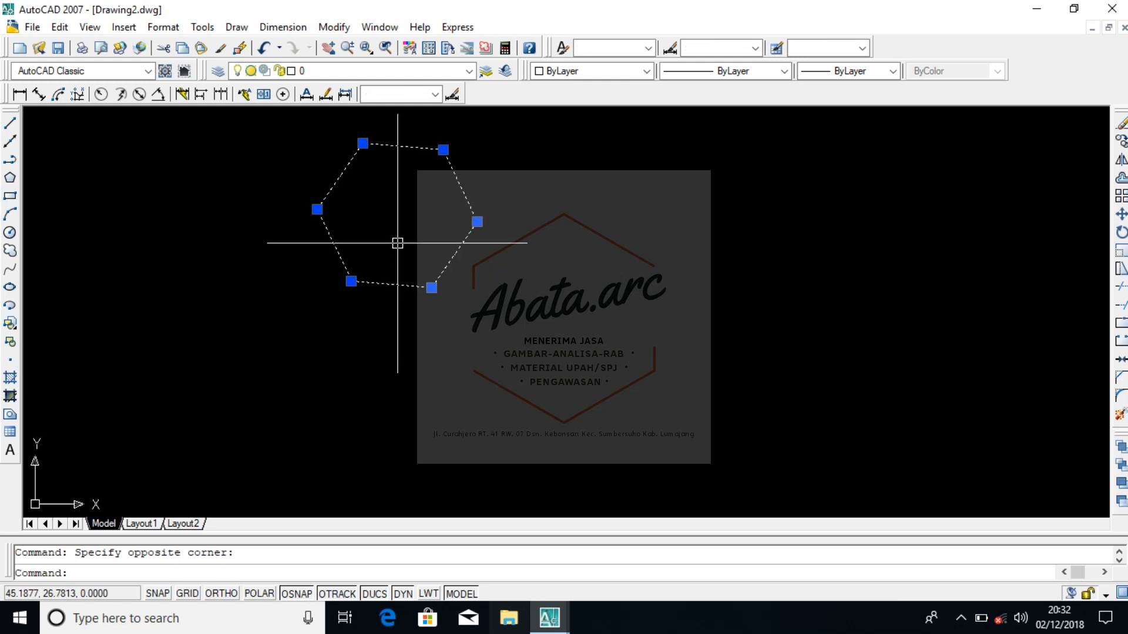
key("Delete")
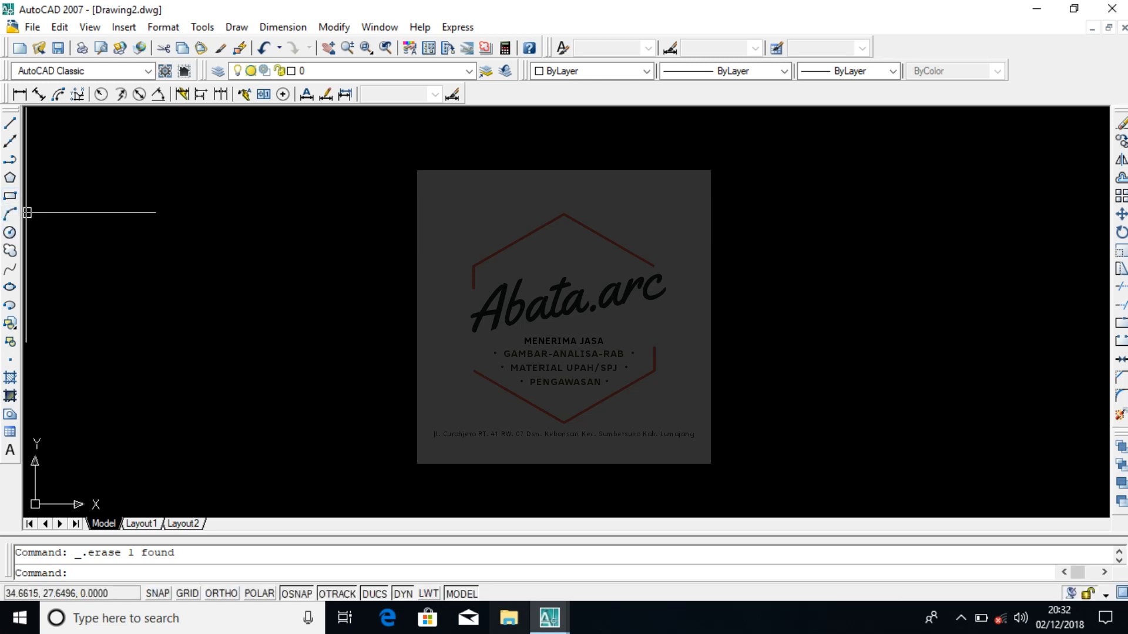
Step: Draw a freehand rectangle about 4 units wide and 1 unit high in the empty drawing area
left_click(10, 196)
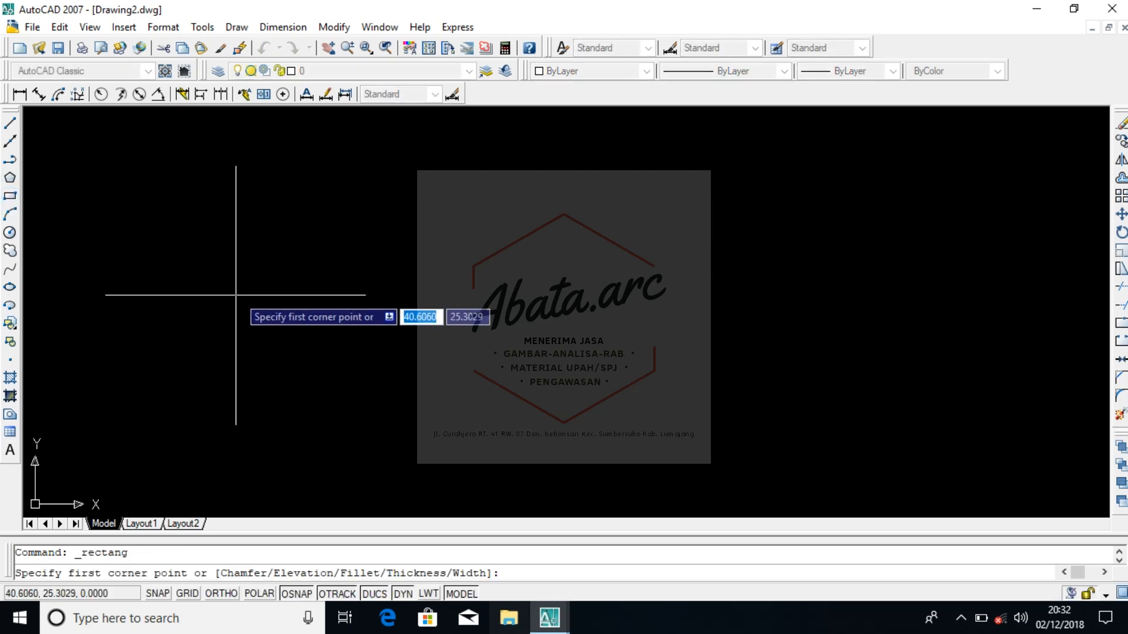
left_click(267, 284)
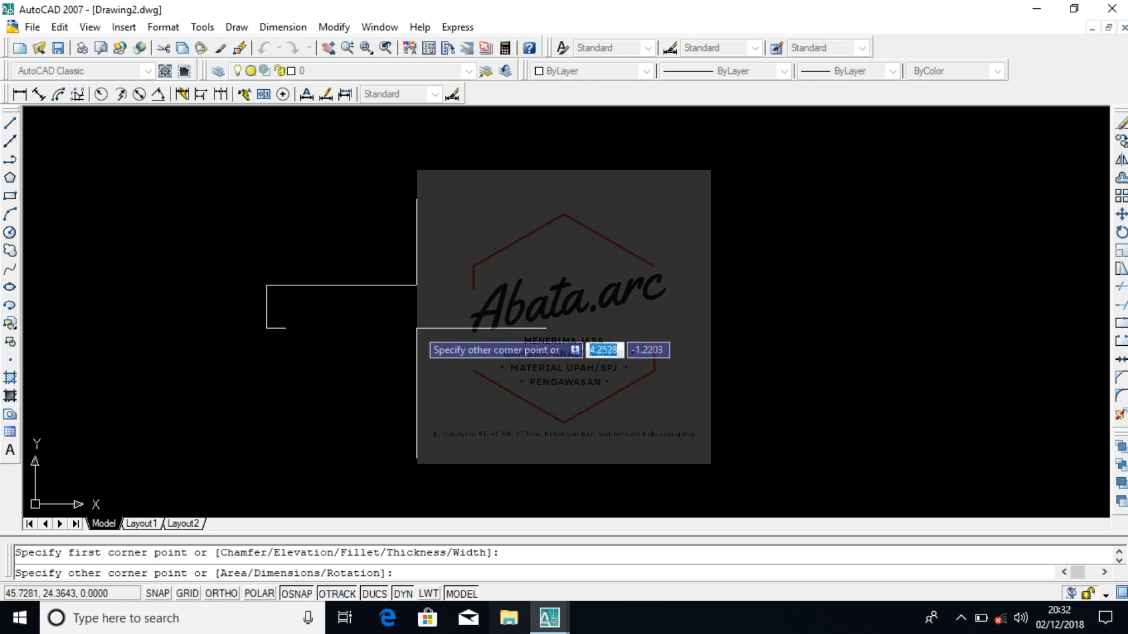
left_click(411, 320)
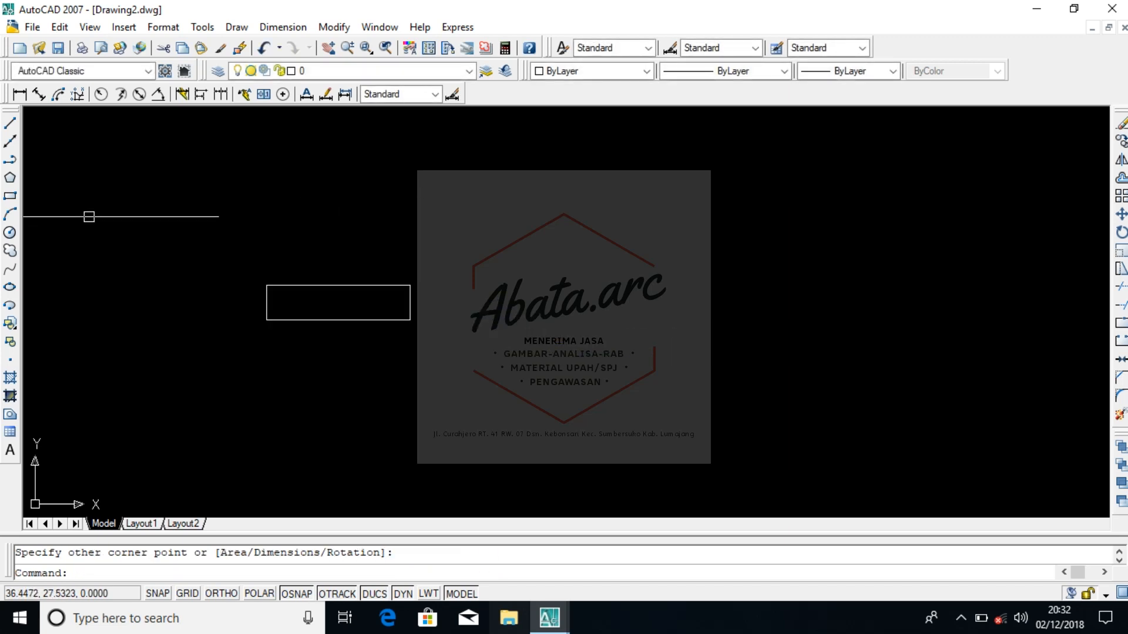
Step: Draw a second rectangle 10 units wide and 5 units high, starting its first corner above the small rectangle
left_click(10, 196)
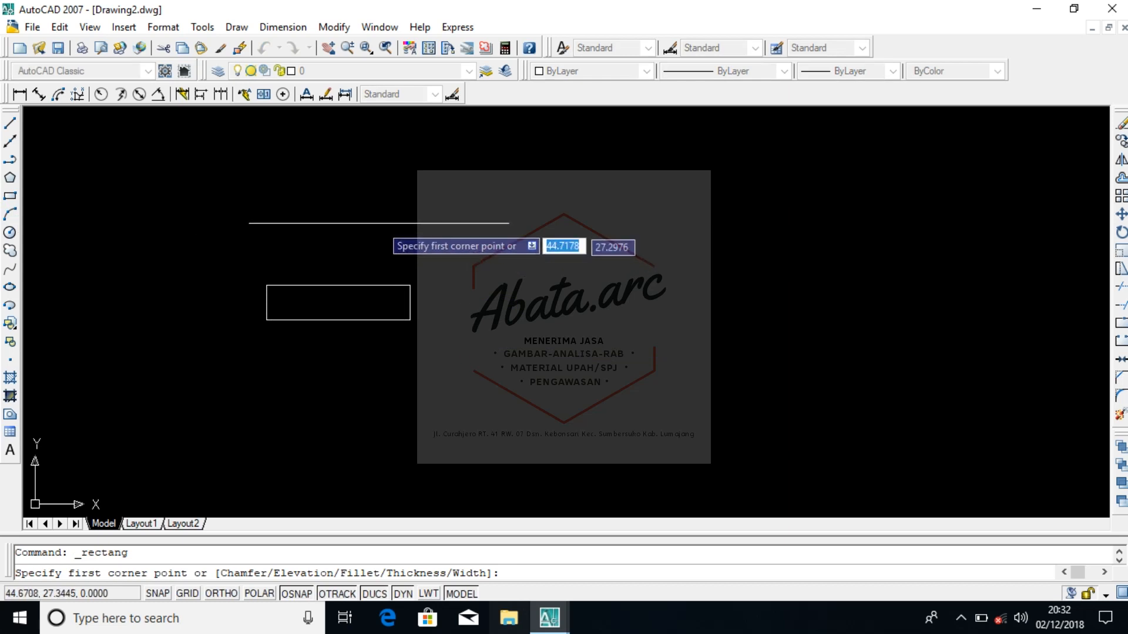
left_click(378, 221)
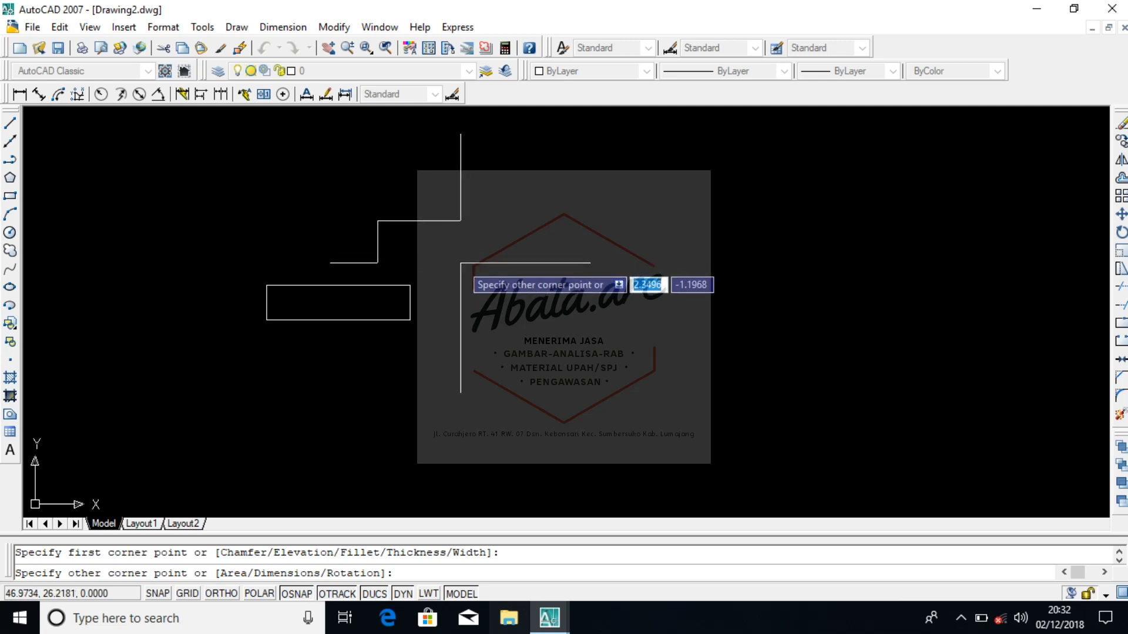
type("10")
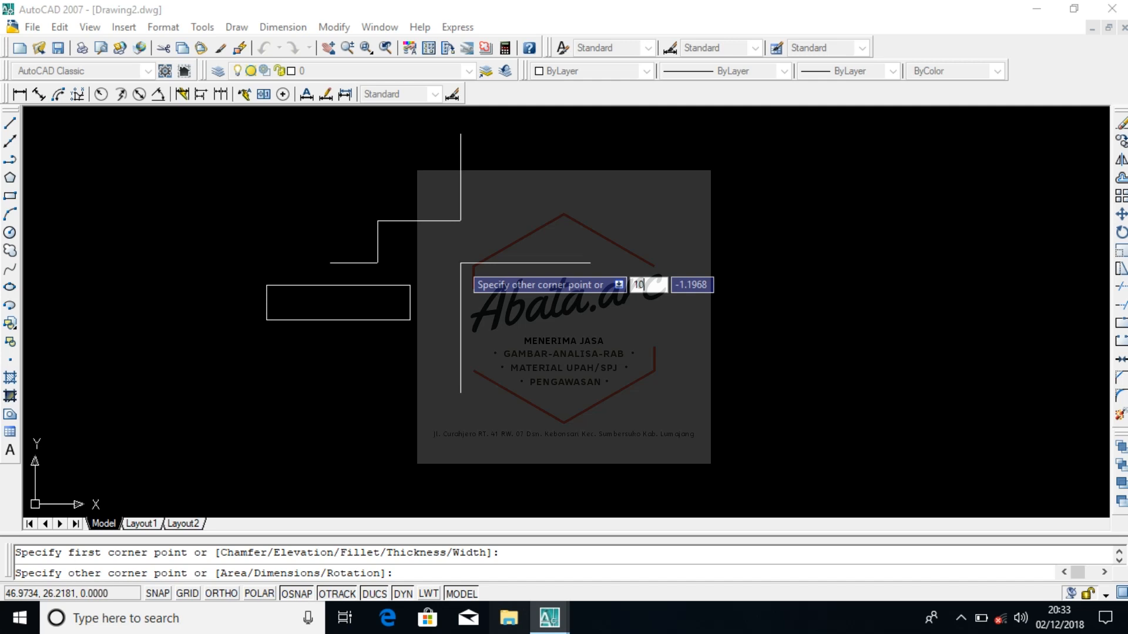
key("Tab")
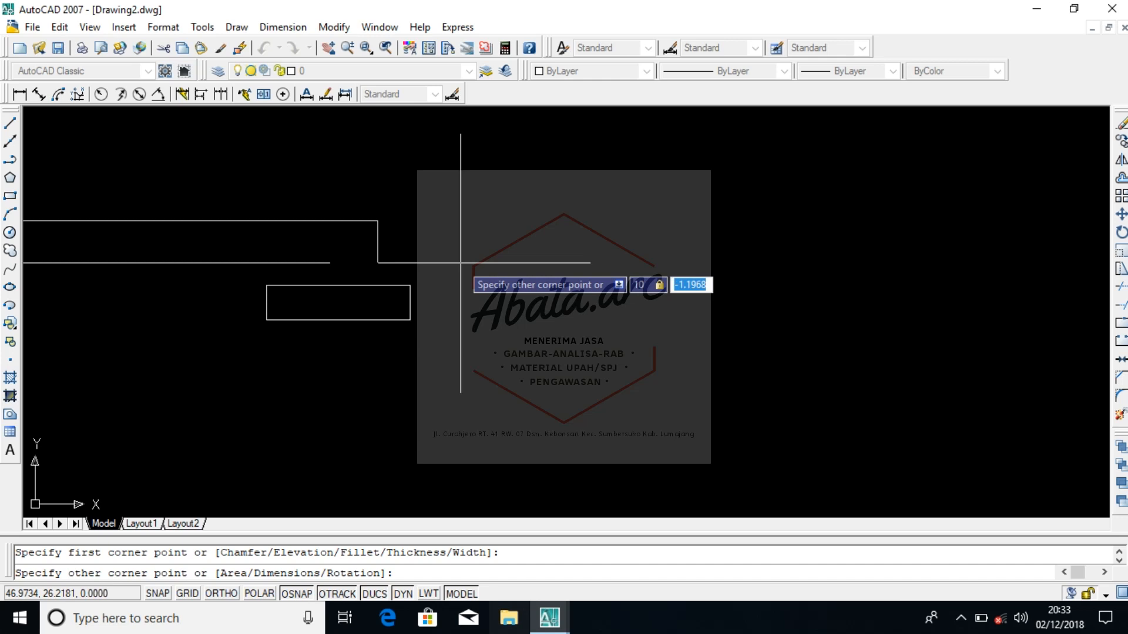
type("5")
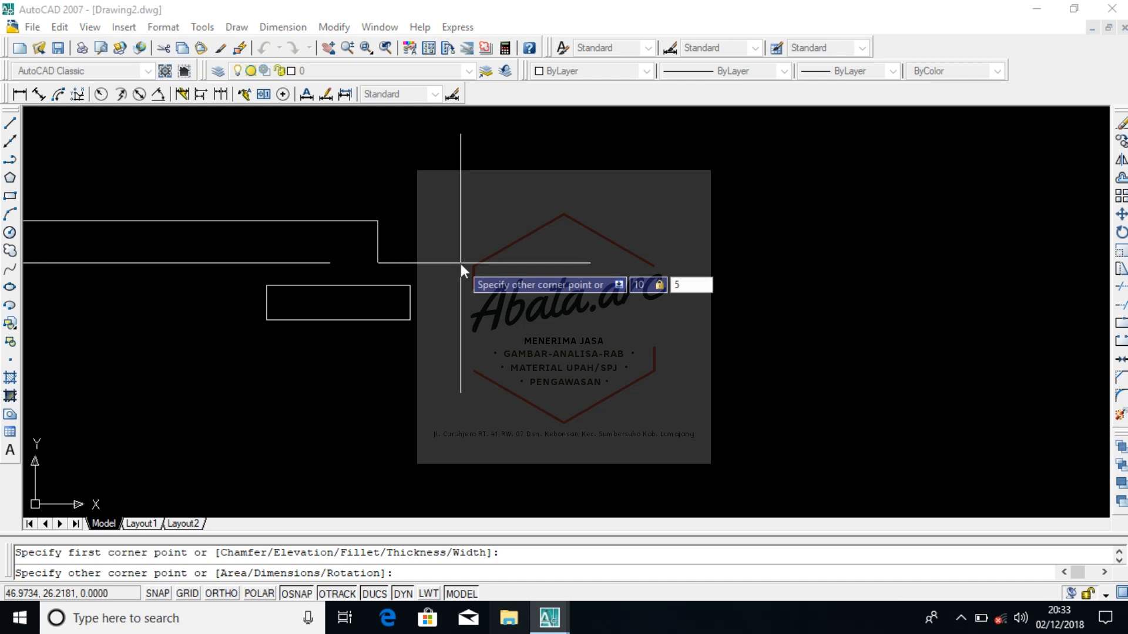
key("Return")
scroll(460, 263, "down", 4)
scroll(443, 301, "up", 3)
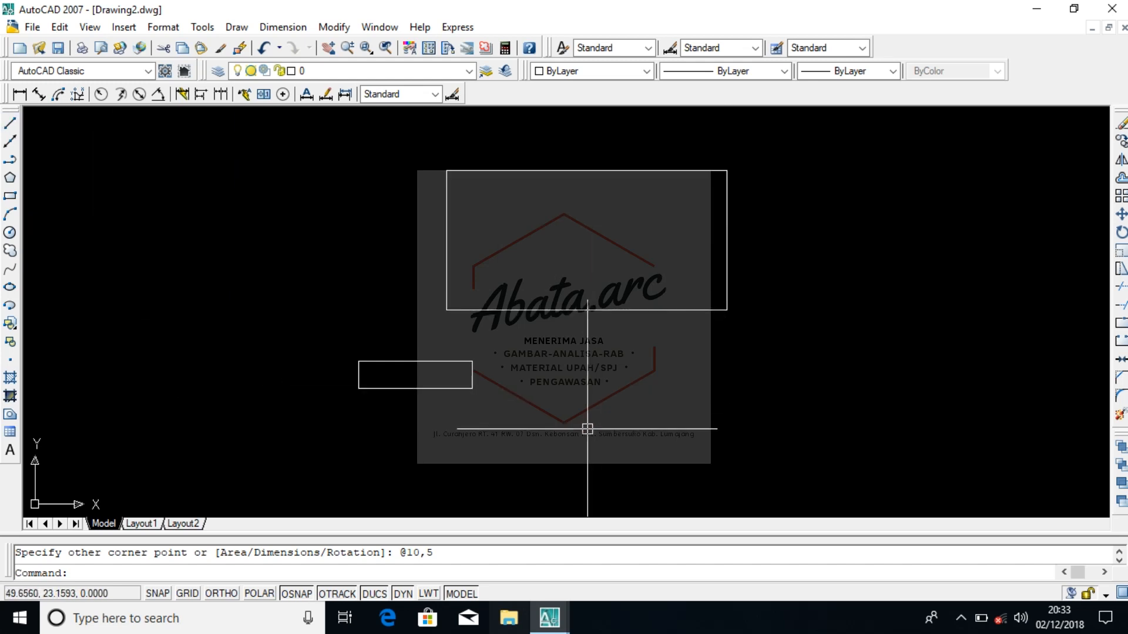
scroll(391, 312, "down", 2)
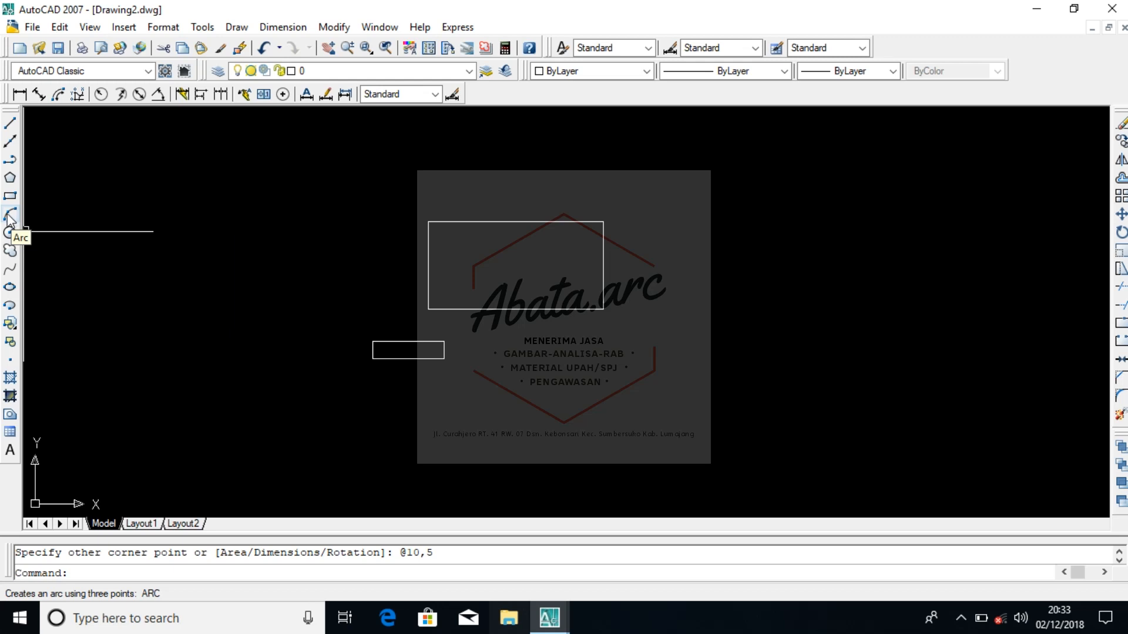
Step: Draw a large three-point arc freehand, starting below the 10 by 5 rectangle and curving up across its lower edge
left_click(10, 217)
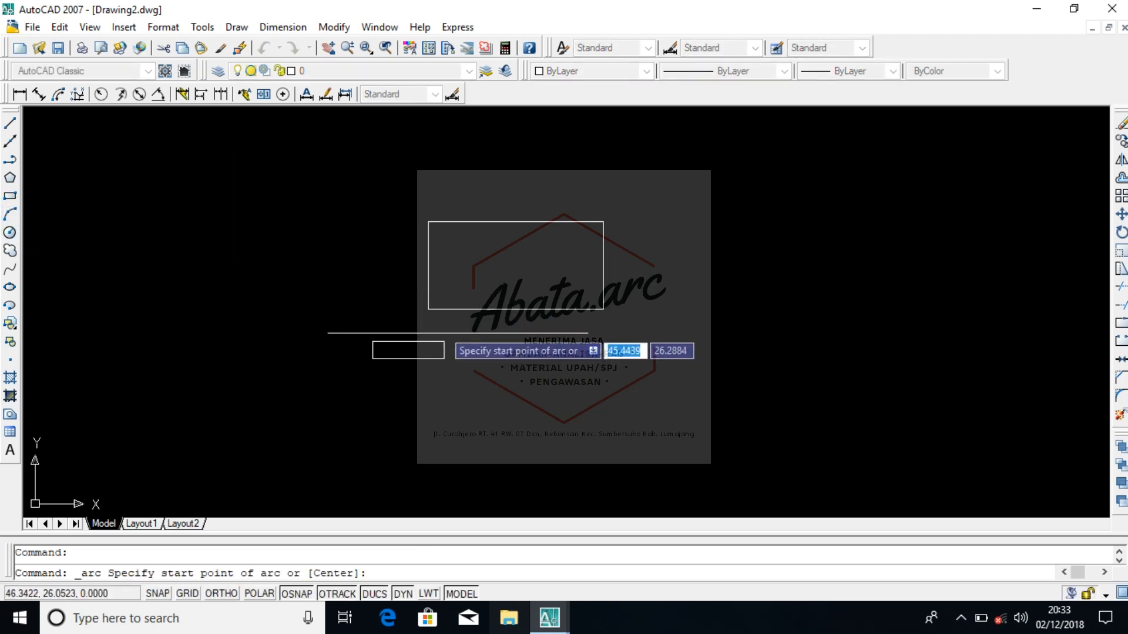
left_click(541, 395)
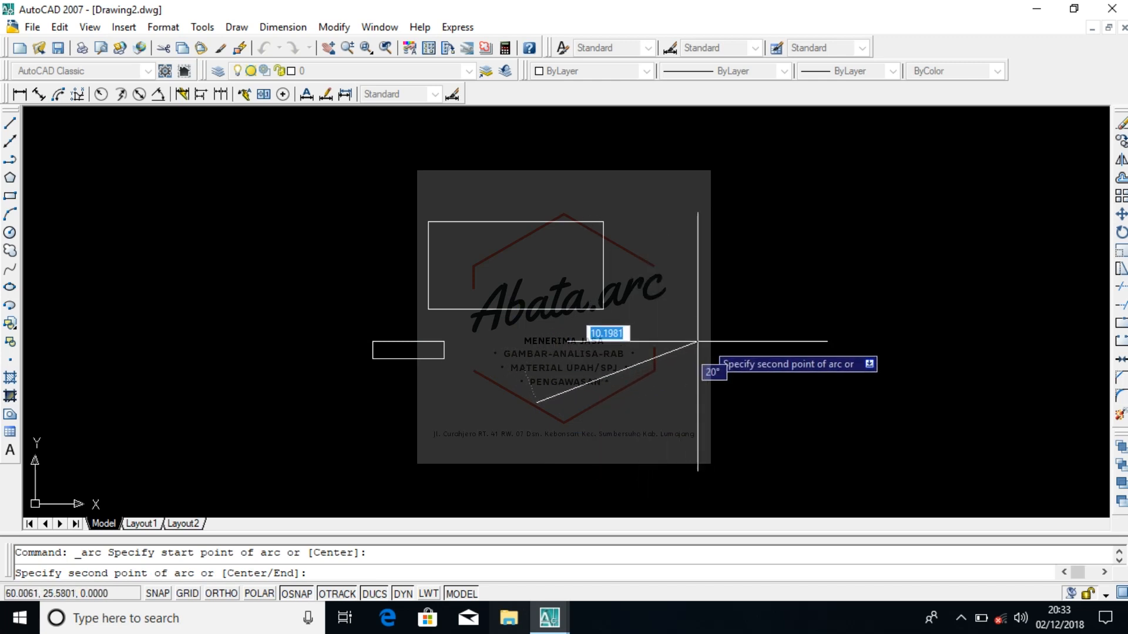
left_click(637, 357)
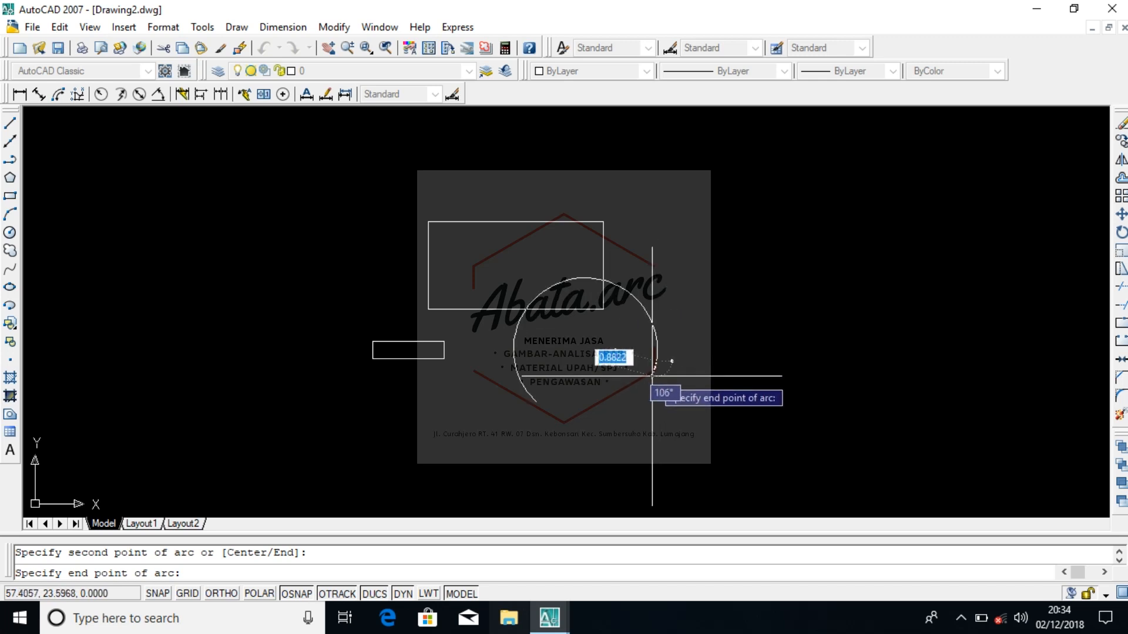
left_click(652, 376)
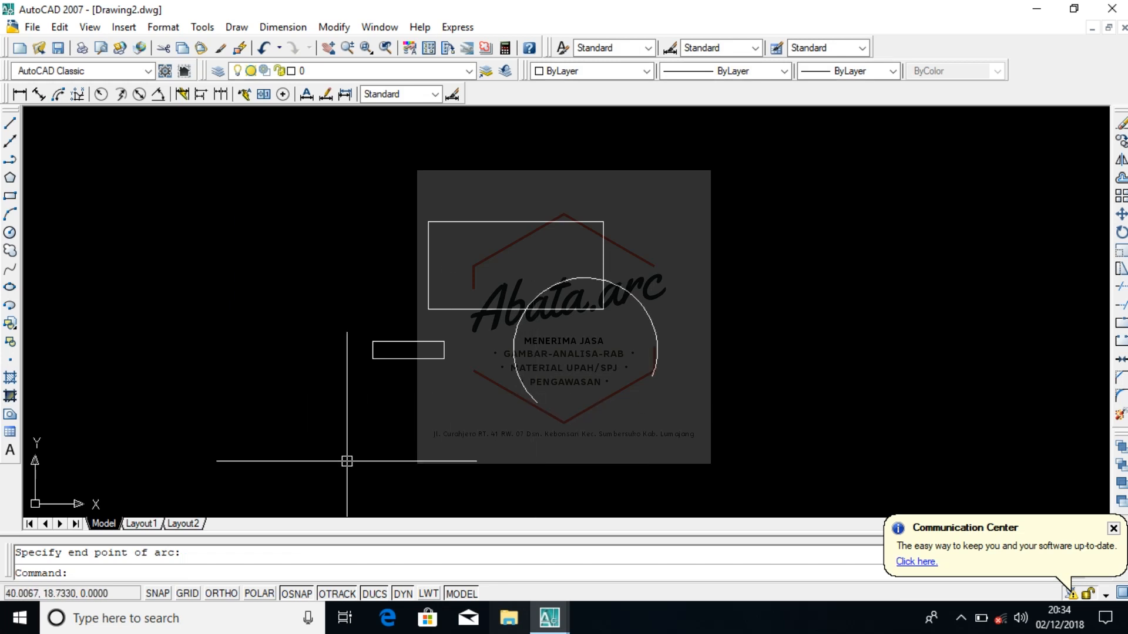
Step: Draw a circle with a radius of 3 in the empty area to the left of the two rectangles
left_click(10, 233)
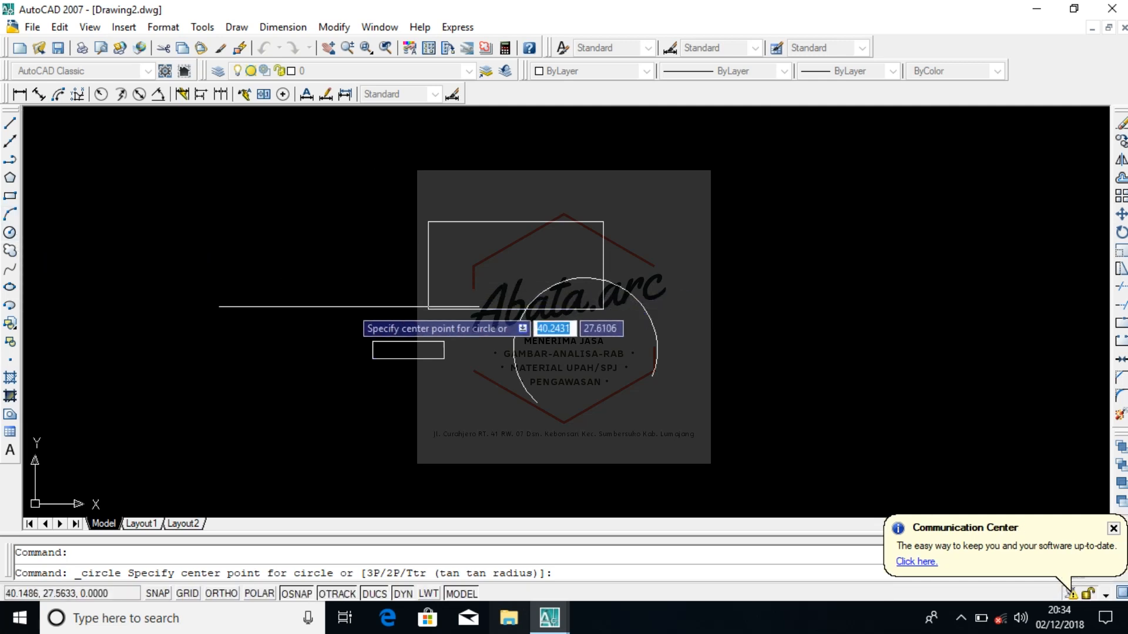
scroll(228, 277, "up", 2)
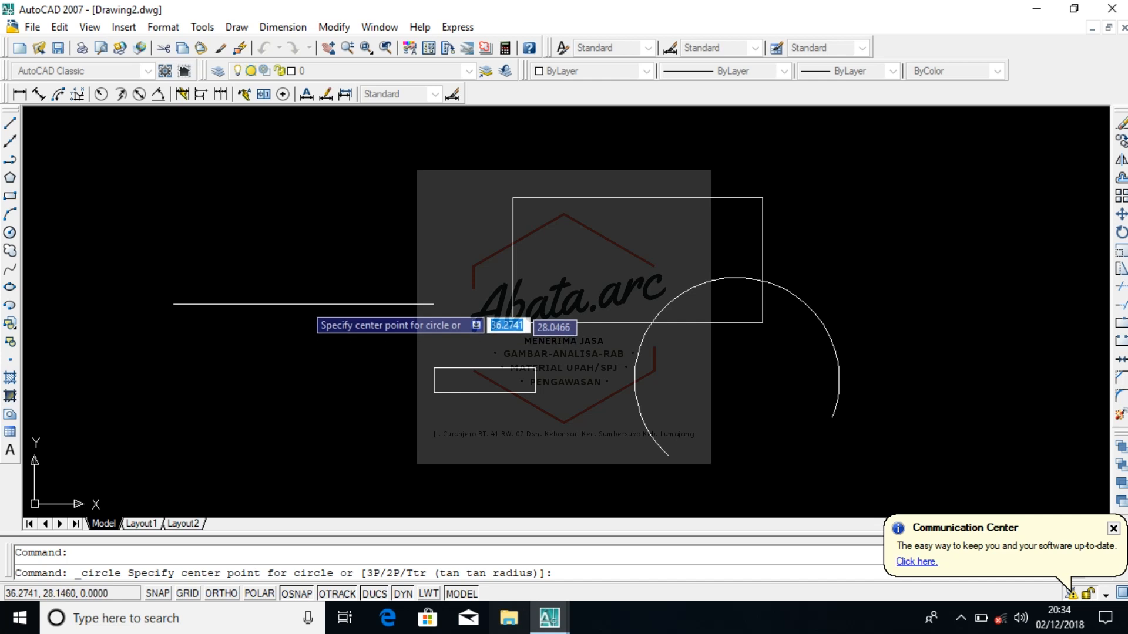
left_click(310, 301)
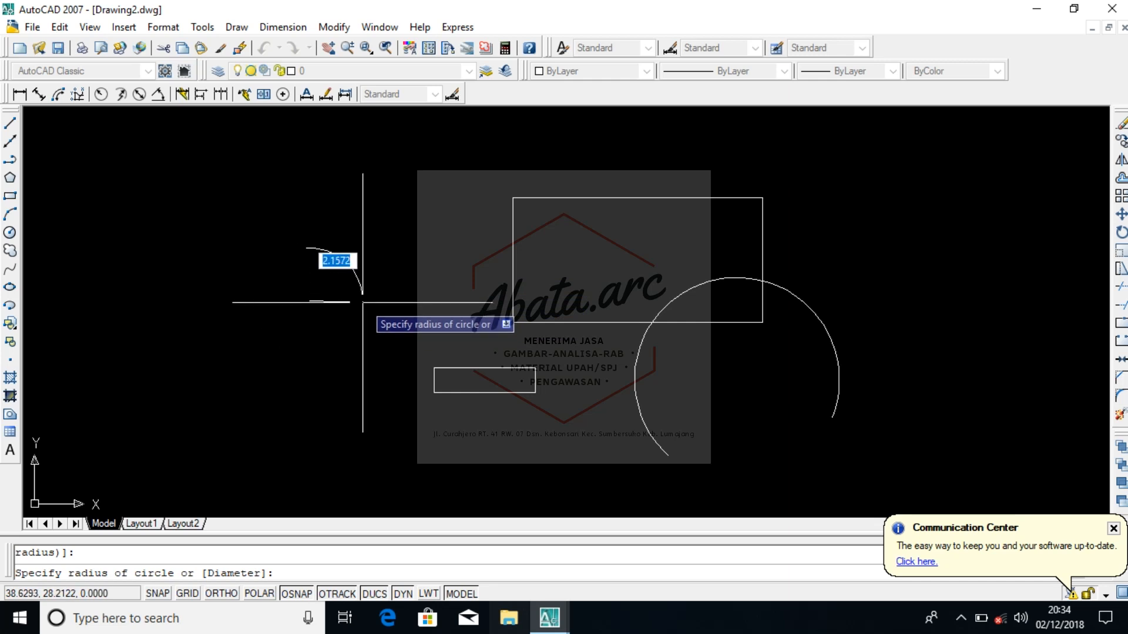
type("3")
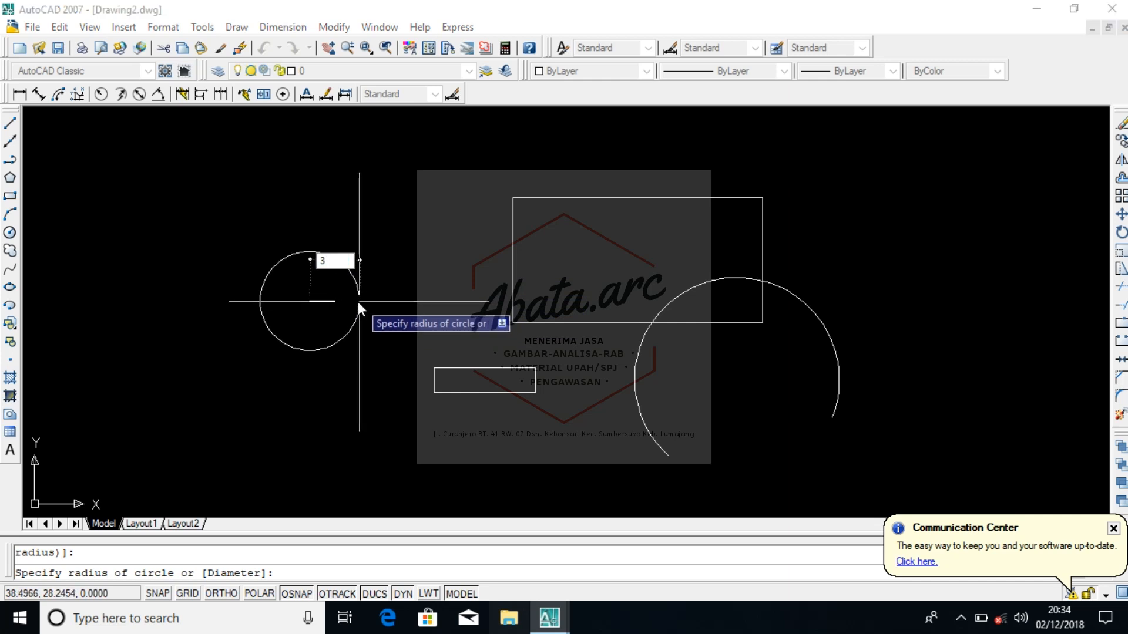
key("Return")
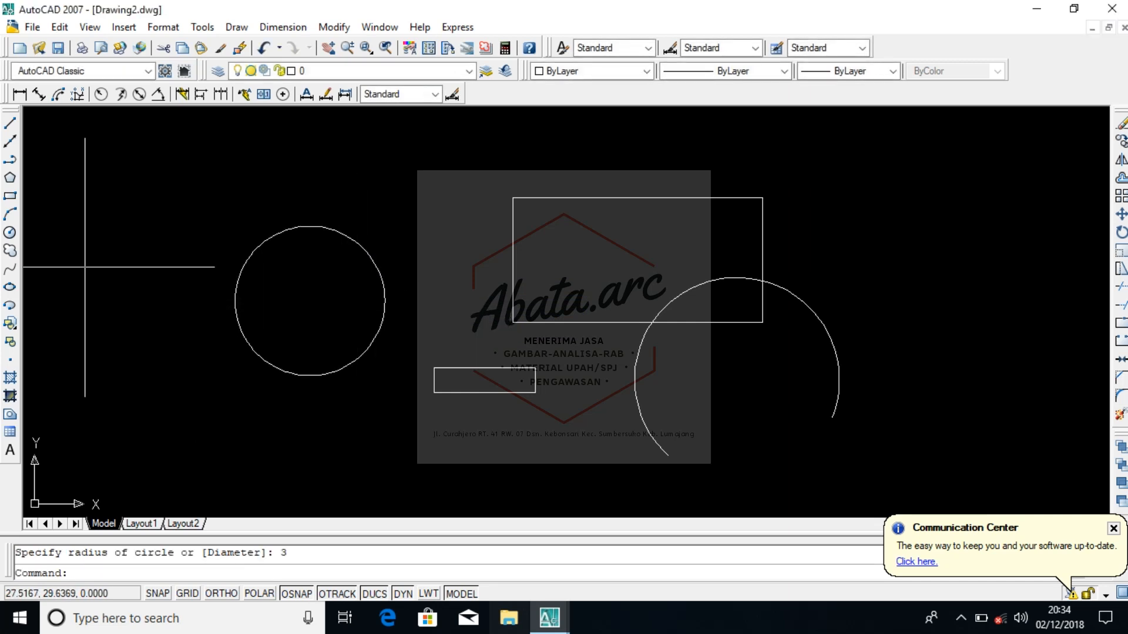
left_click(10, 233)
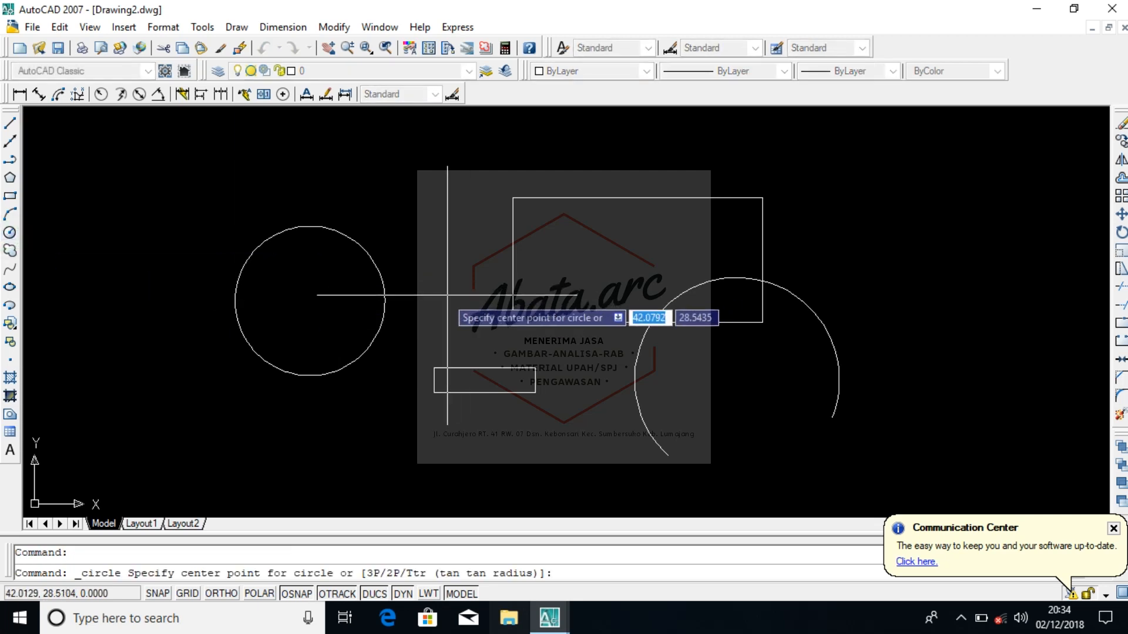
scroll(441, 302, "up", 2)
scroll(435, 323, "down", 2)
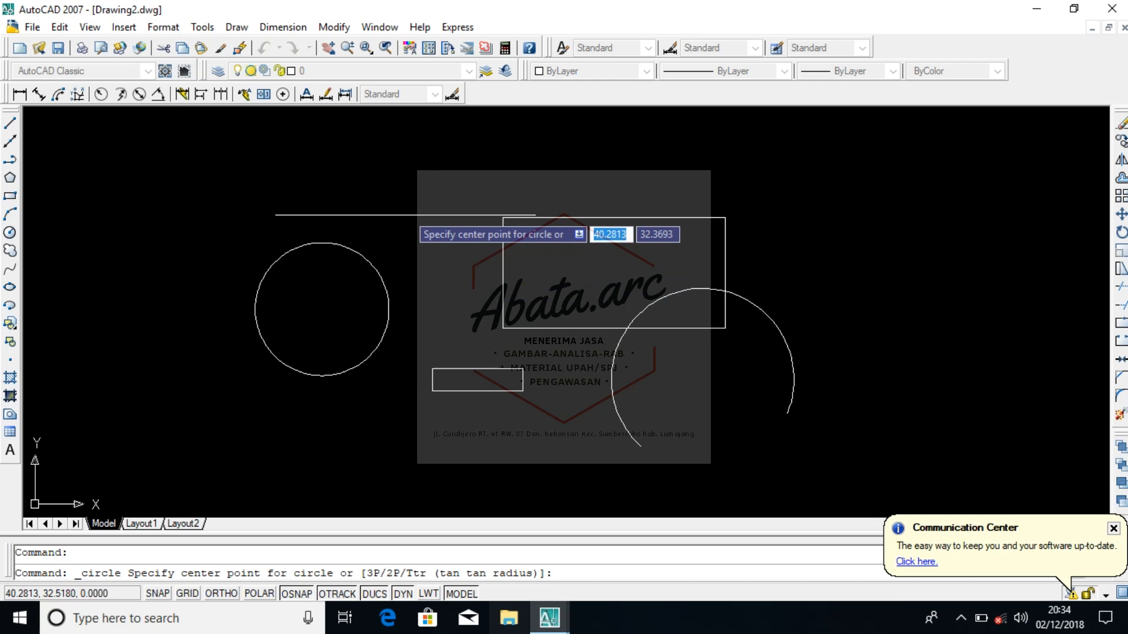
left_click(402, 198)
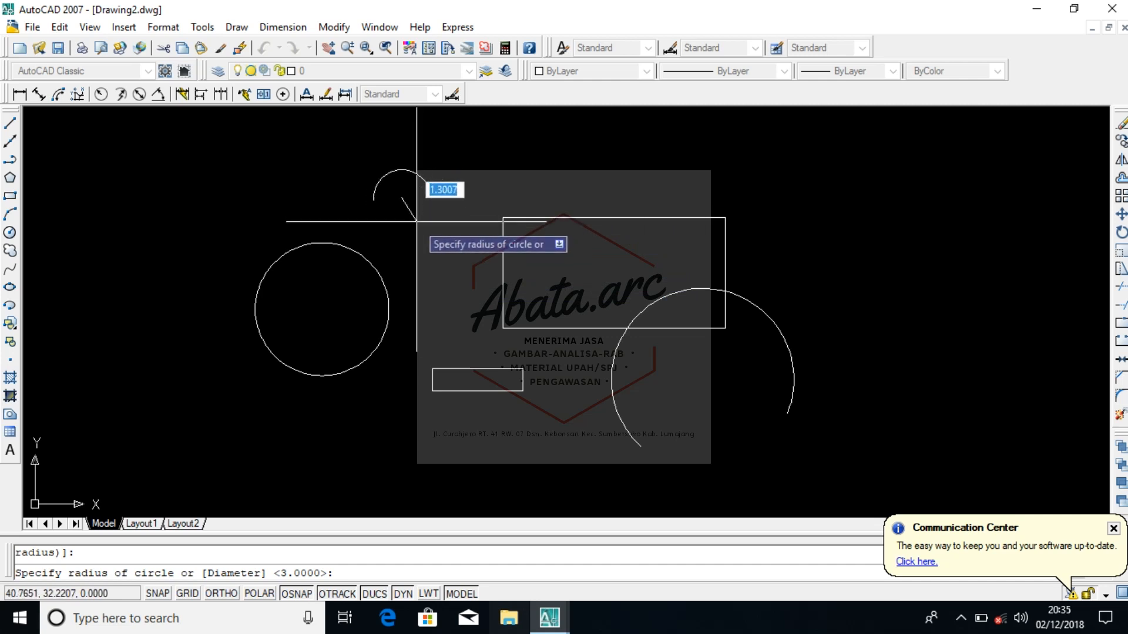
key("Escape")
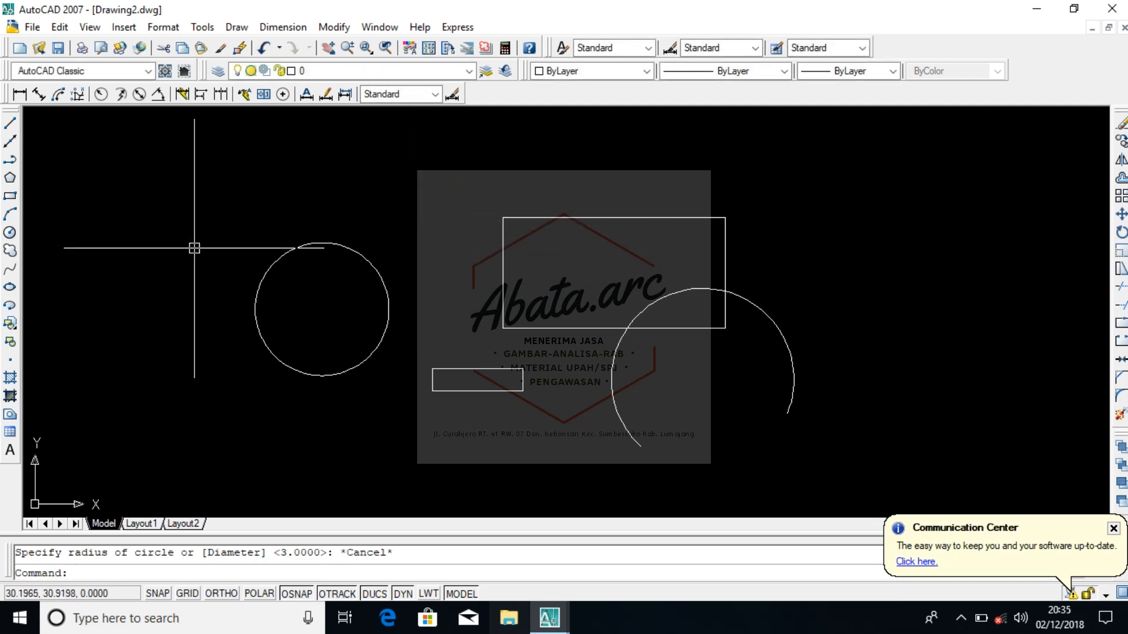
Step: Draw a second circle above the first one using the Diameter option with a diameter of 6
left_click(9, 234)
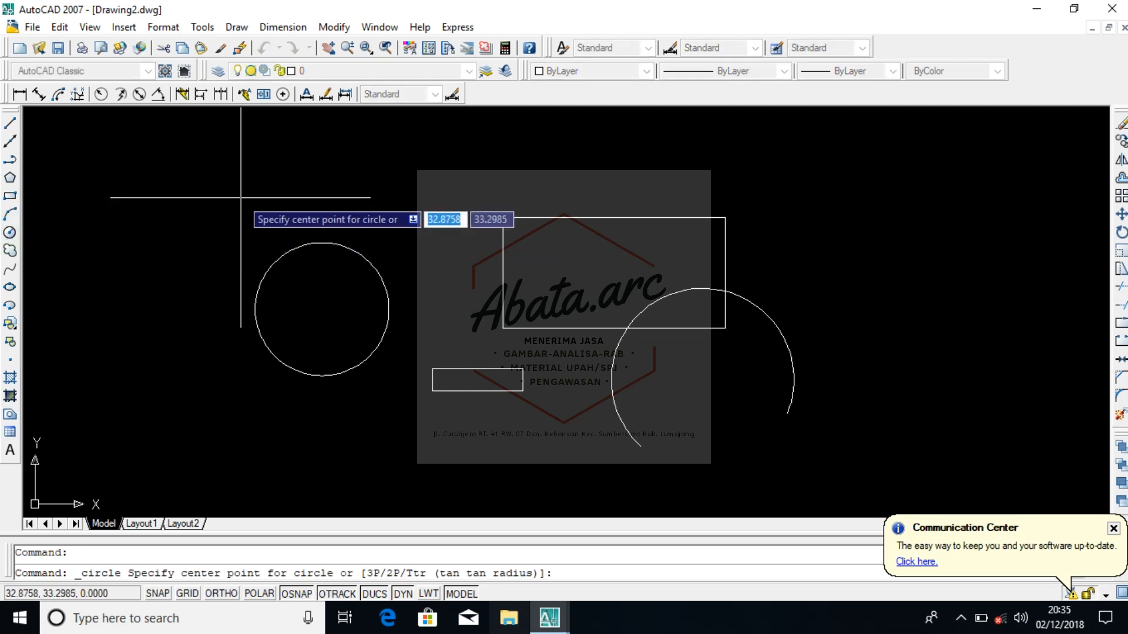
left_click(275, 188)
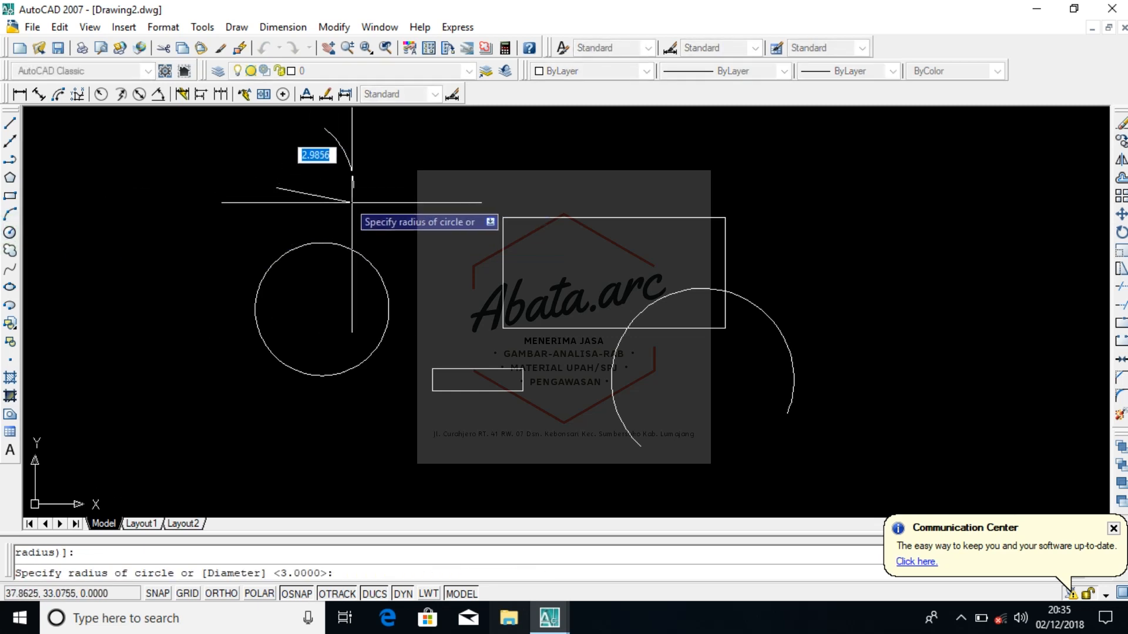
type("d")
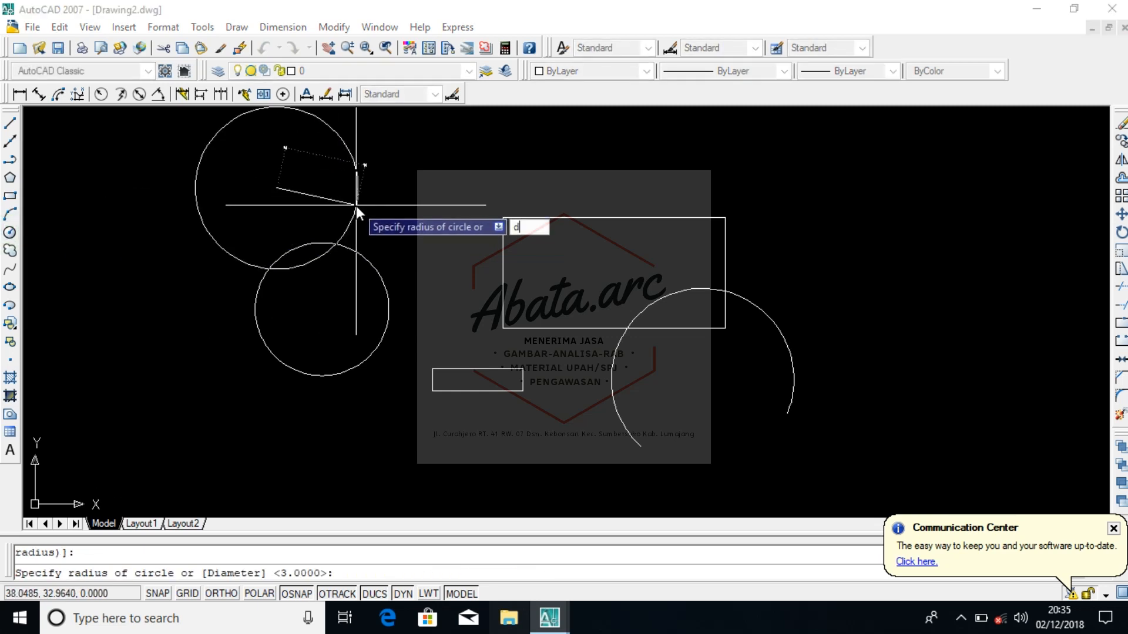
key("Return")
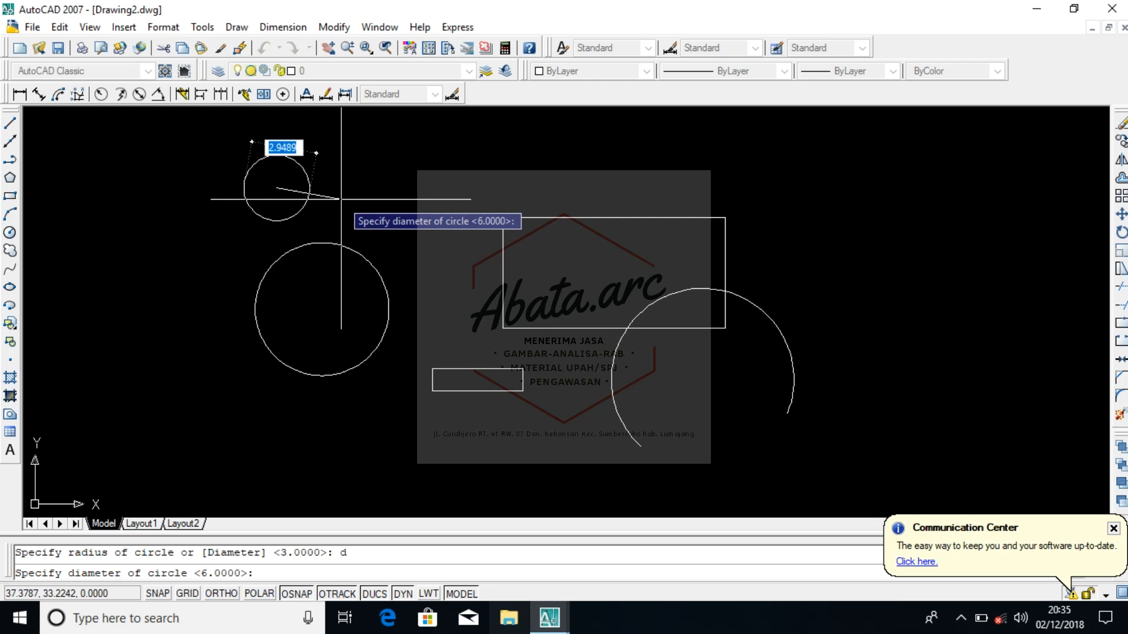
type("6")
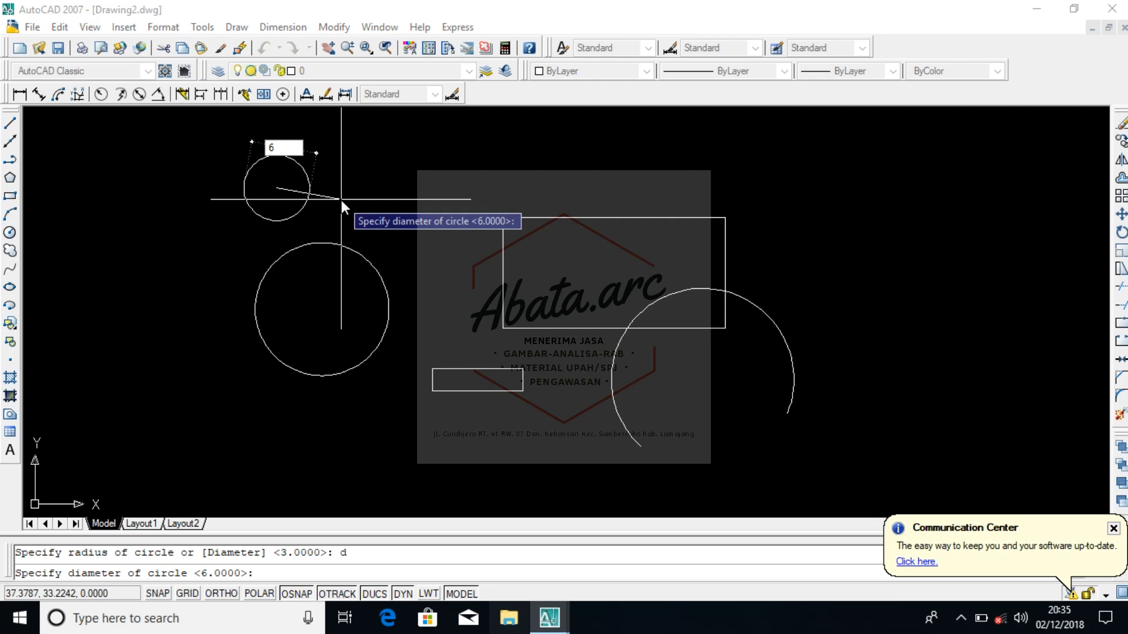
key("Return")
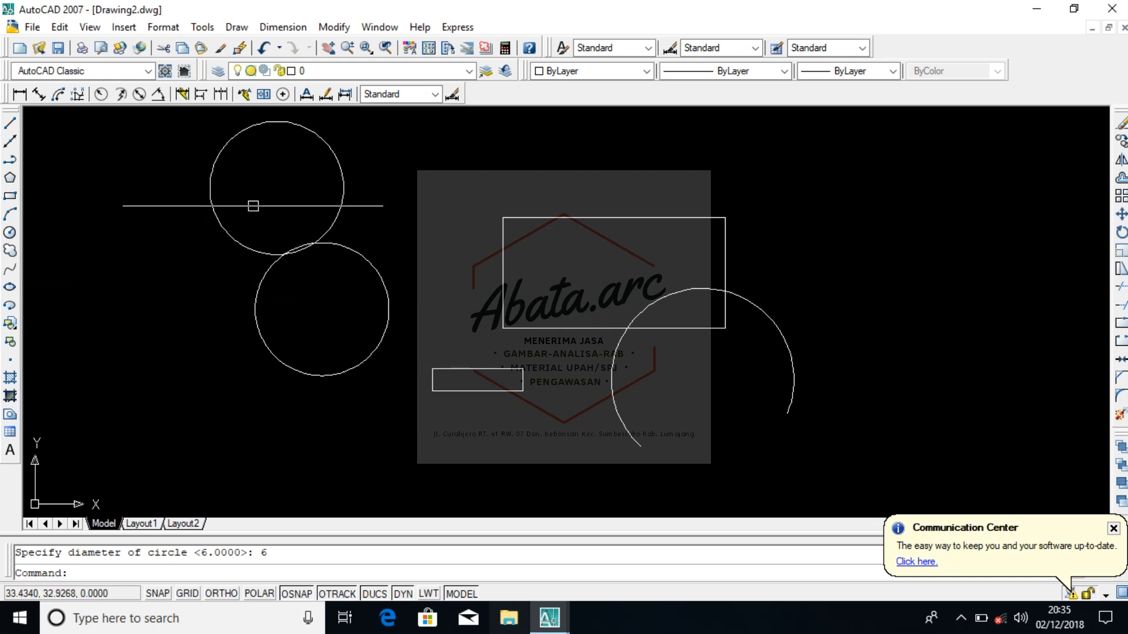
Step: Draw a closed freehand revision cloud in the empty area to the right of the rectangles and the arc
left_click(10, 251)
scroll(500, 313, "down", 3)
scroll(499, 313, "up", 2)
left_click(479, 290)
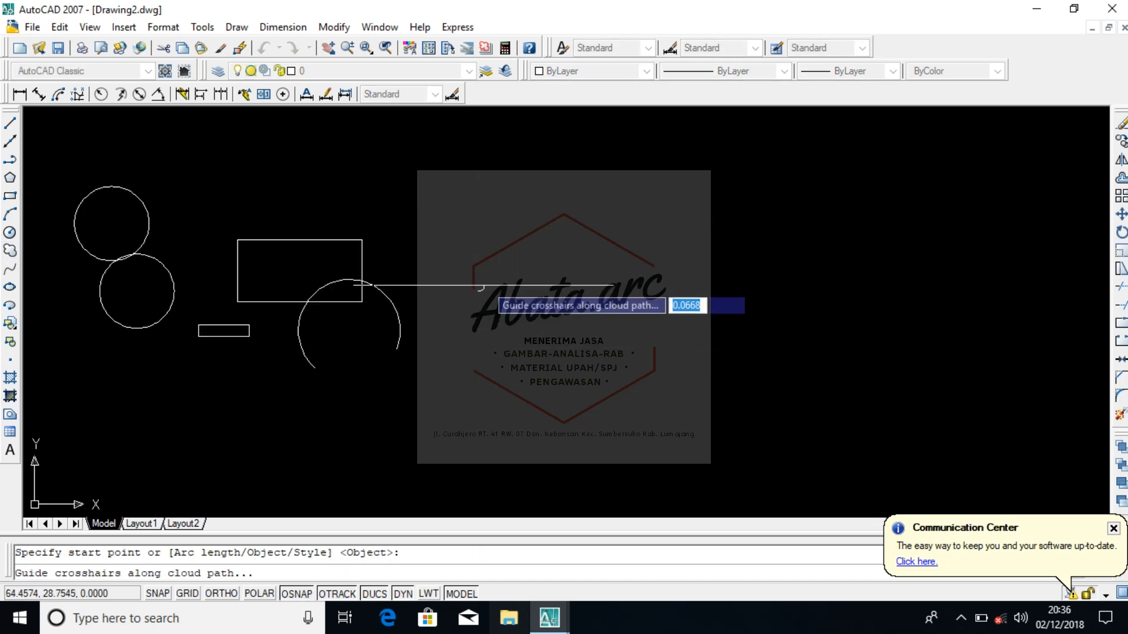
scroll(504, 245, "up", 3)
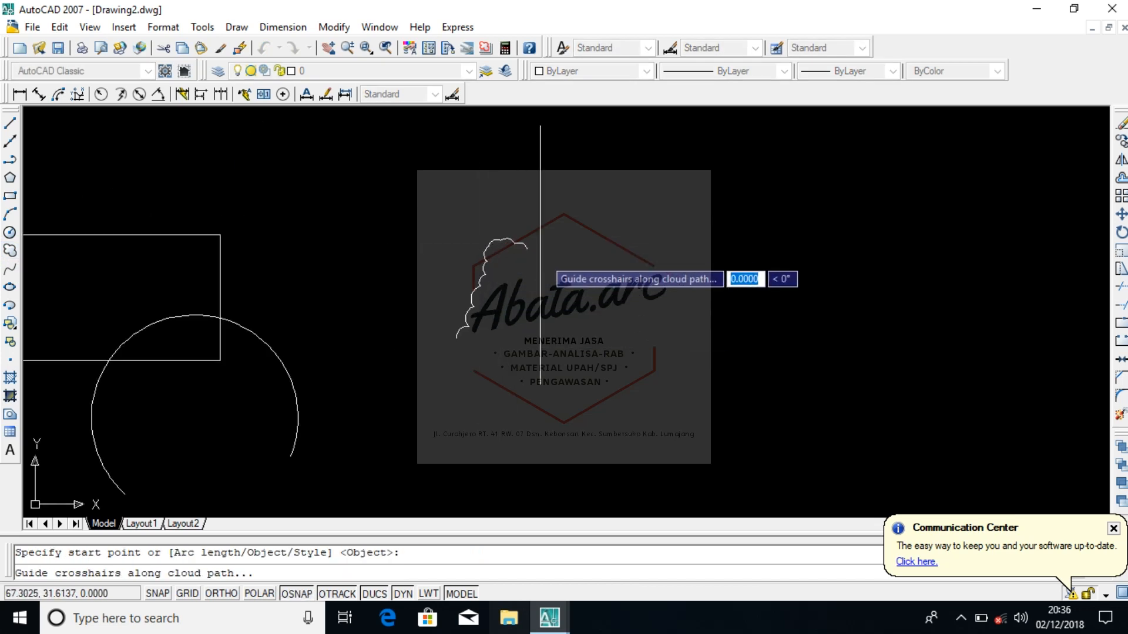
scroll(556, 275, "up", 2)
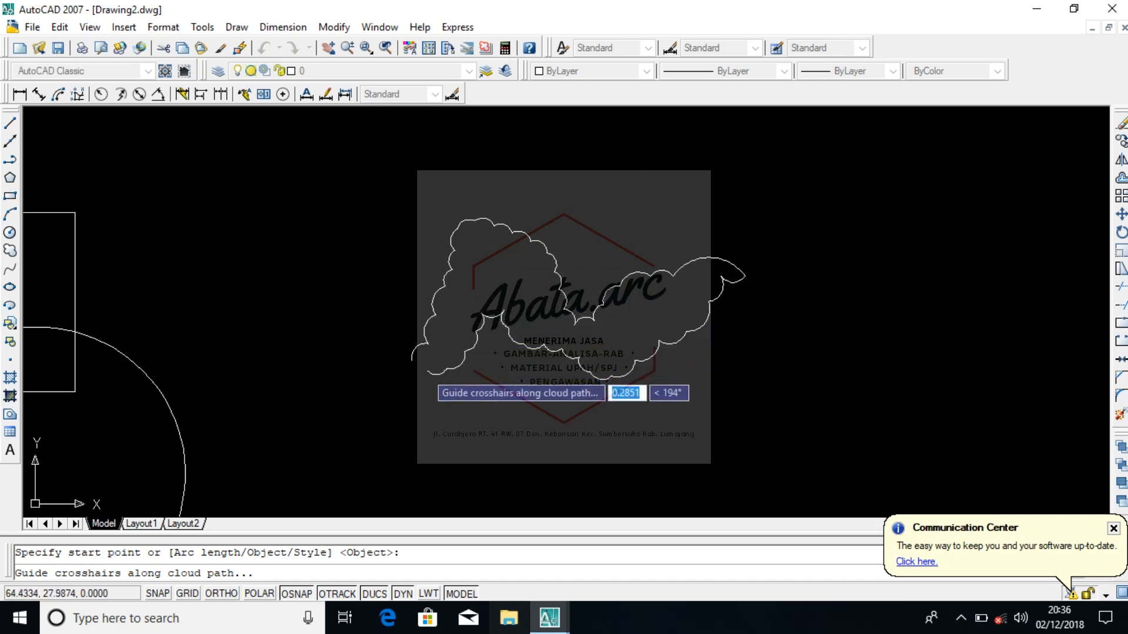
scroll(567, 286, "down", 4)
scroll(558, 329, "up", 3)
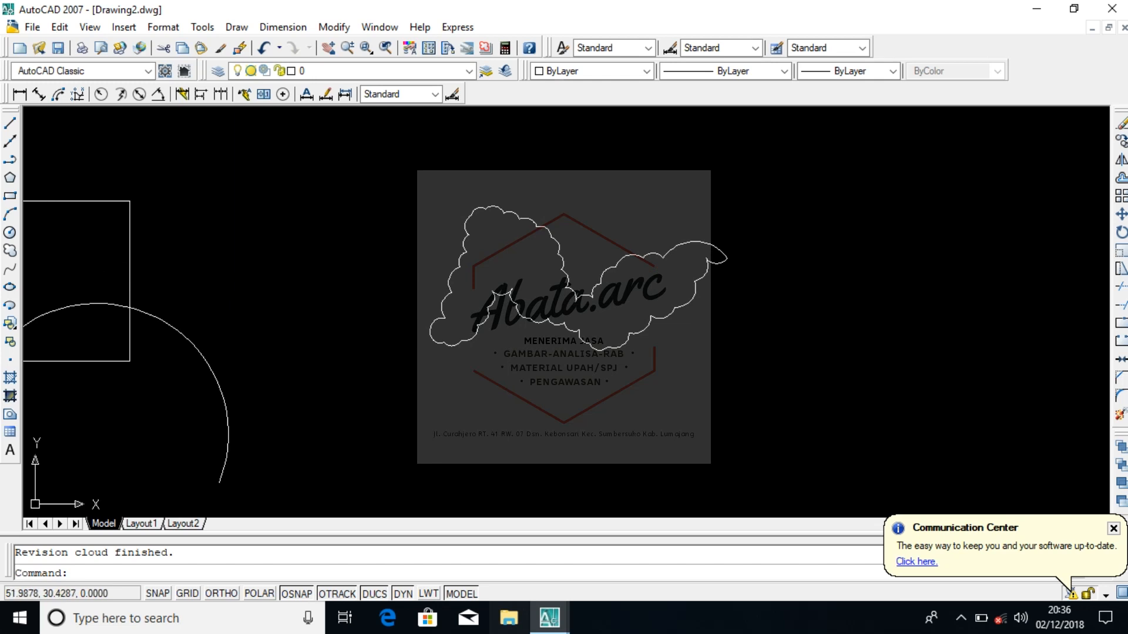
Step: Draw an open freehand revision cloud to the right of the first cloud and reverse the direction of its arcs
left_click(12, 253)
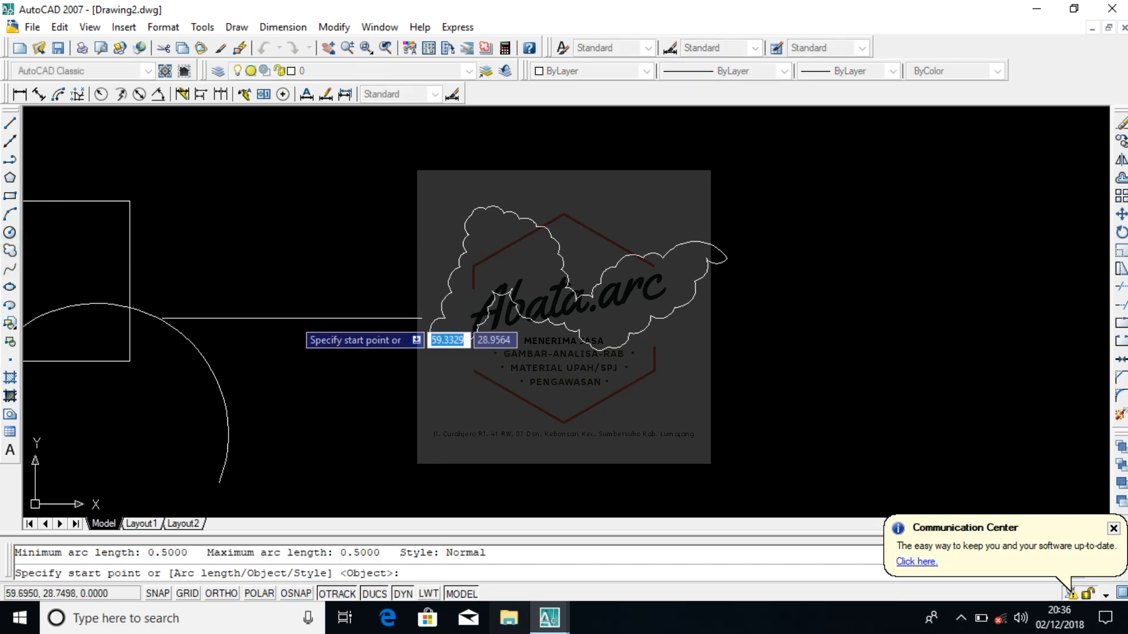
scroll(562, 361, "down", 1)
left_click(634, 383)
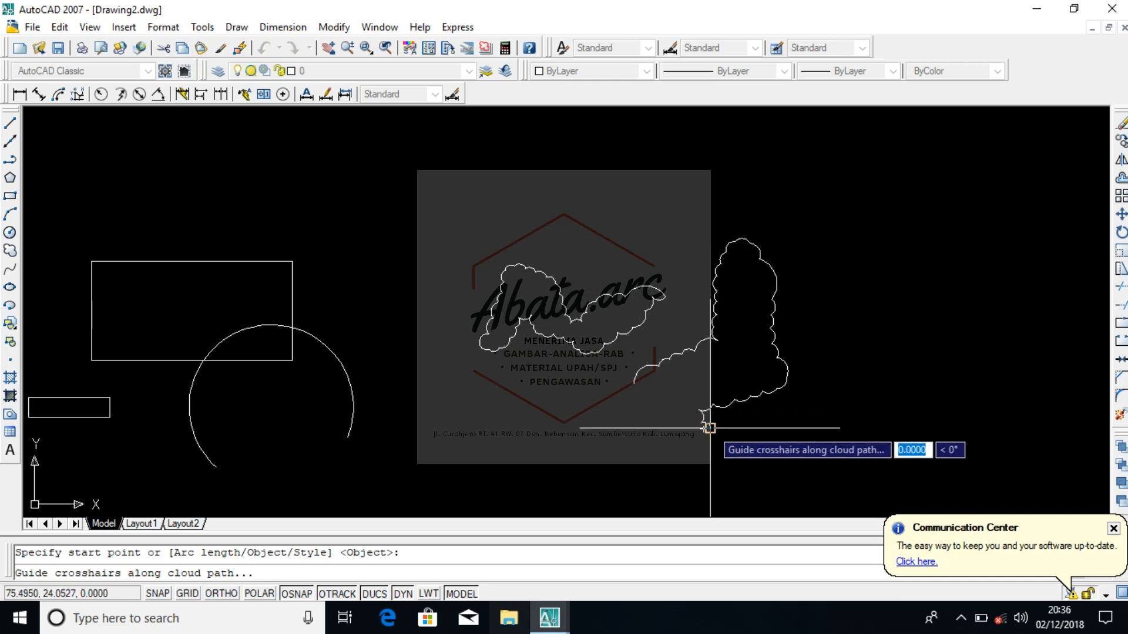
key("Return")
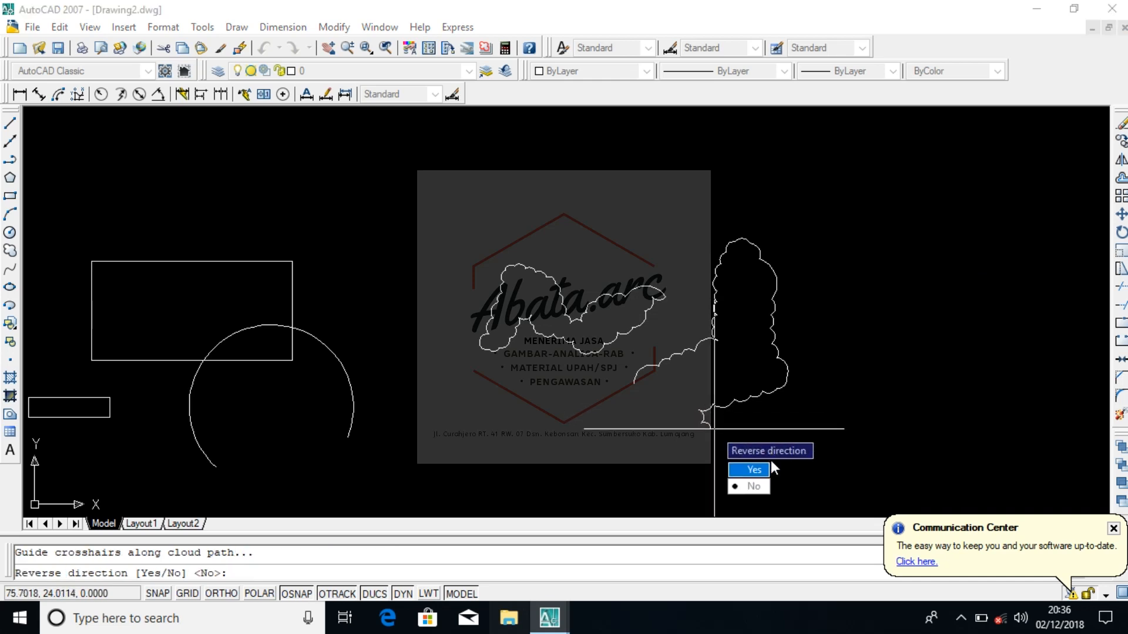
left_click(754, 471)
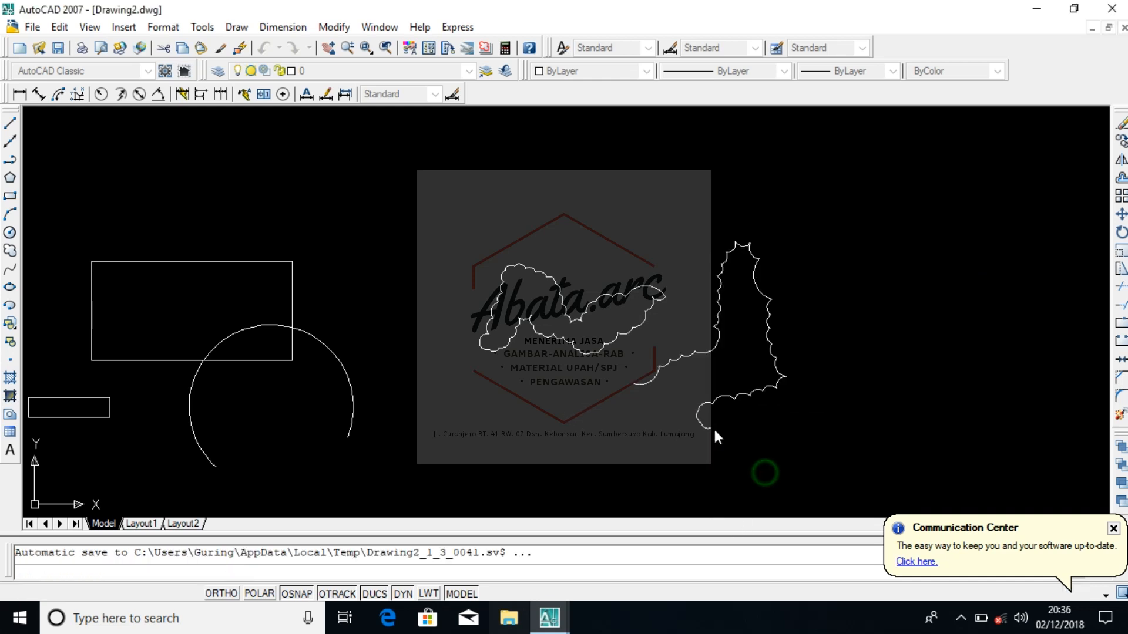
Step: Draw two more closed freehand revision clouds, side by side in the empty area below the first cloud
left_click(12, 256)
scroll(409, 234, "down", 2)
scroll(457, 363, "up", 3)
left_click(472, 316)
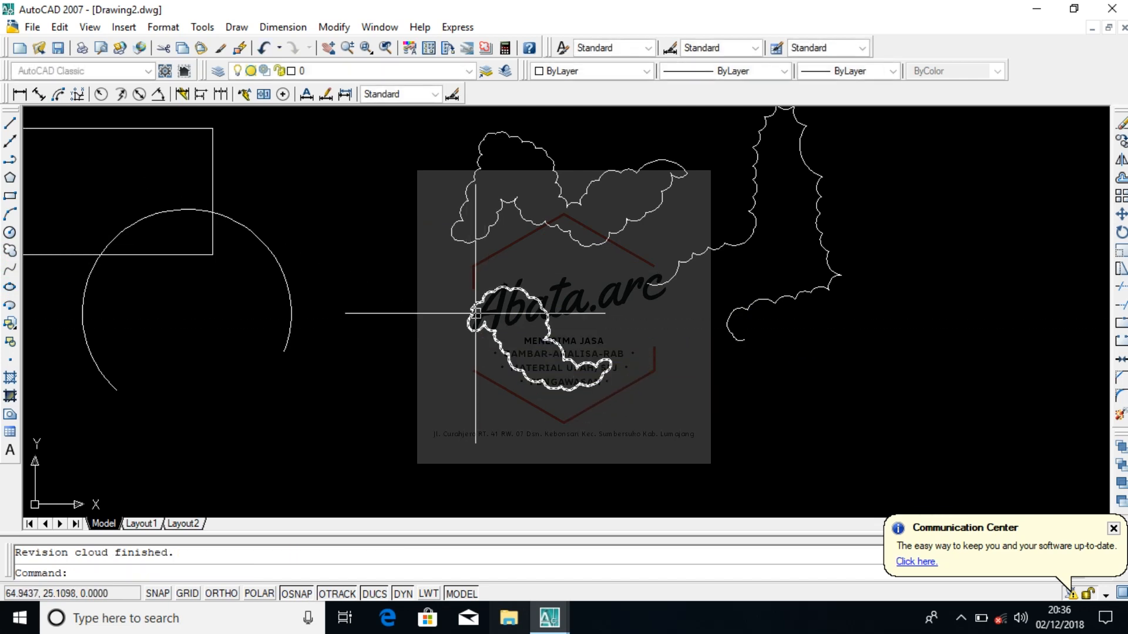
left_click(10, 251)
left_click(659, 374)
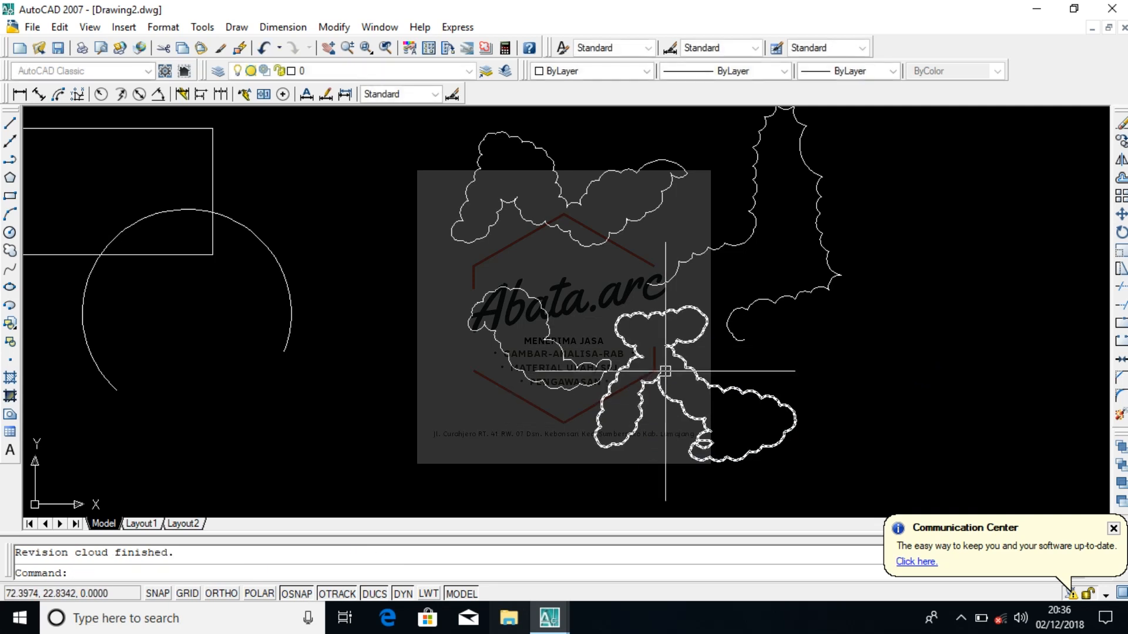
scroll(872, 349, "down", 5)
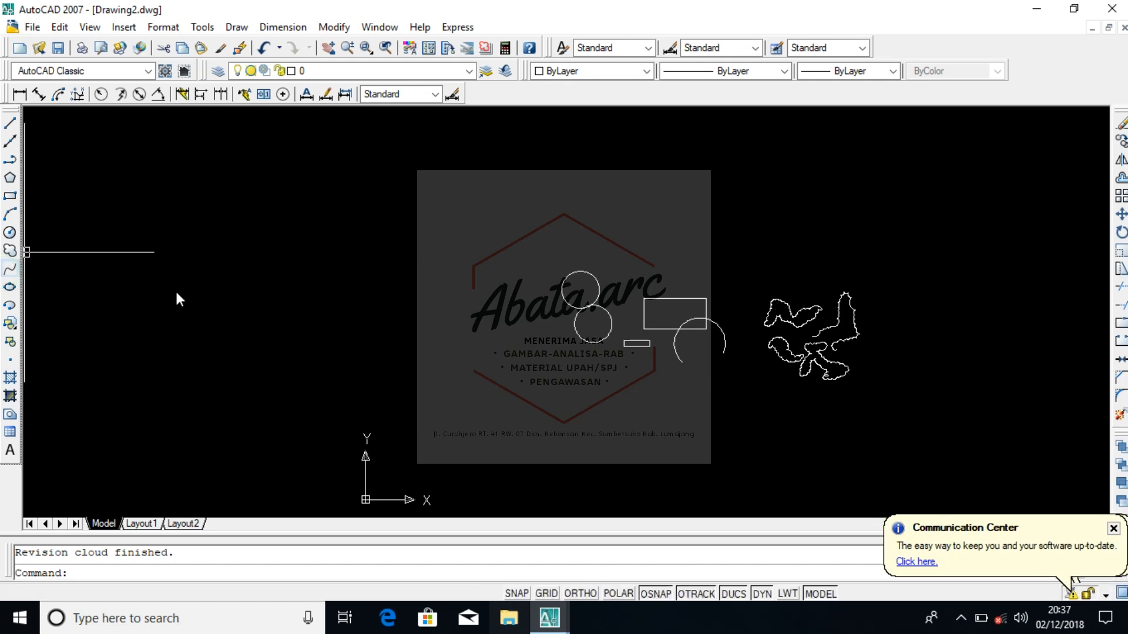
scroll(173, 290, "up", 2)
left_click(10, 269)
scroll(240, 309, "down", 2)
left_click(281, 321)
scroll(294, 308, "up", 2)
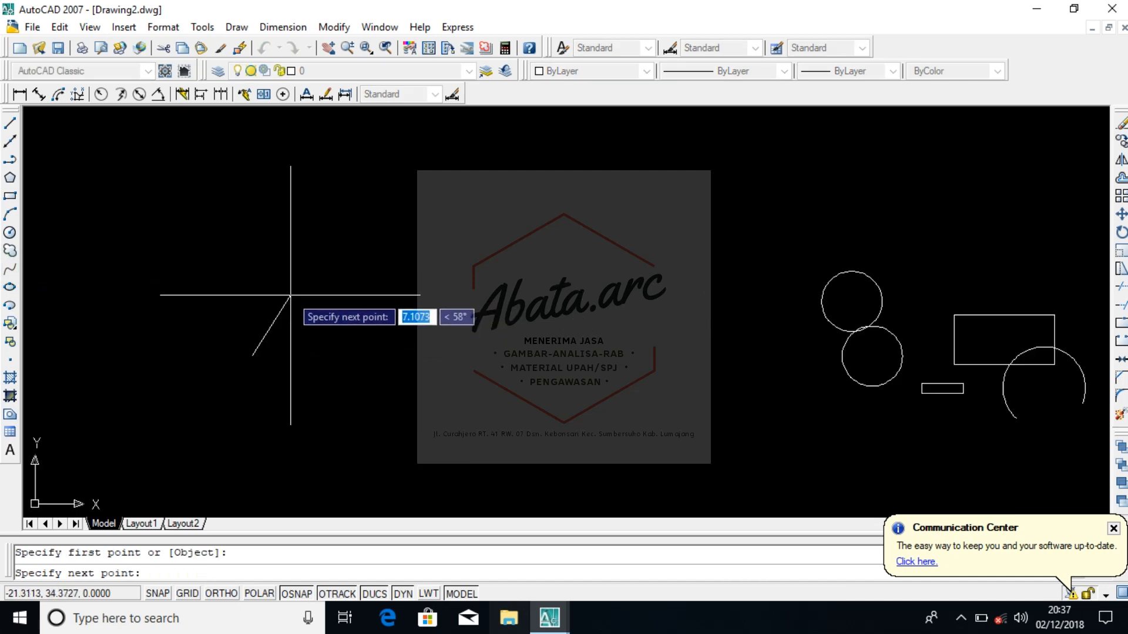
left_click(286, 324)
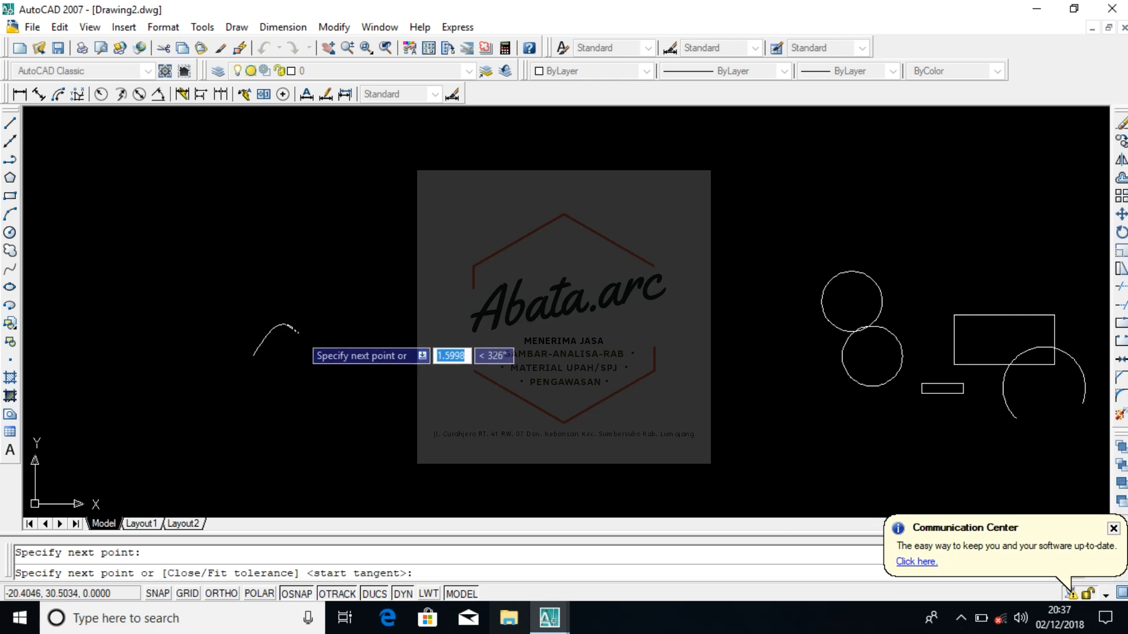
left_click(321, 362)
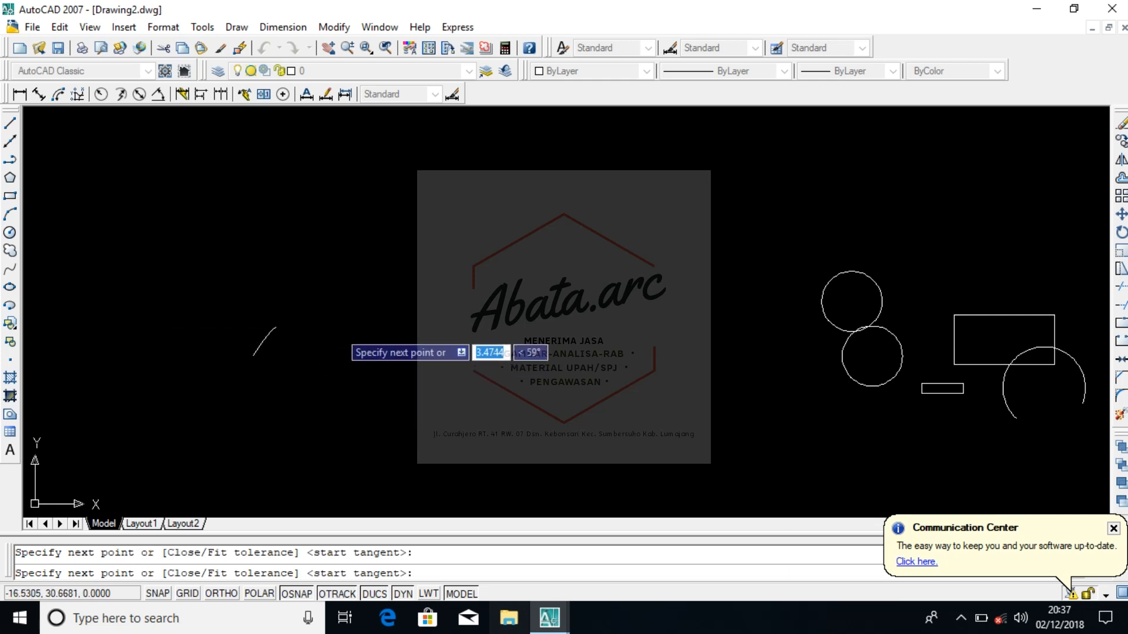
left_click(340, 323)
left_click(355, 361)
left_click(391, 327)
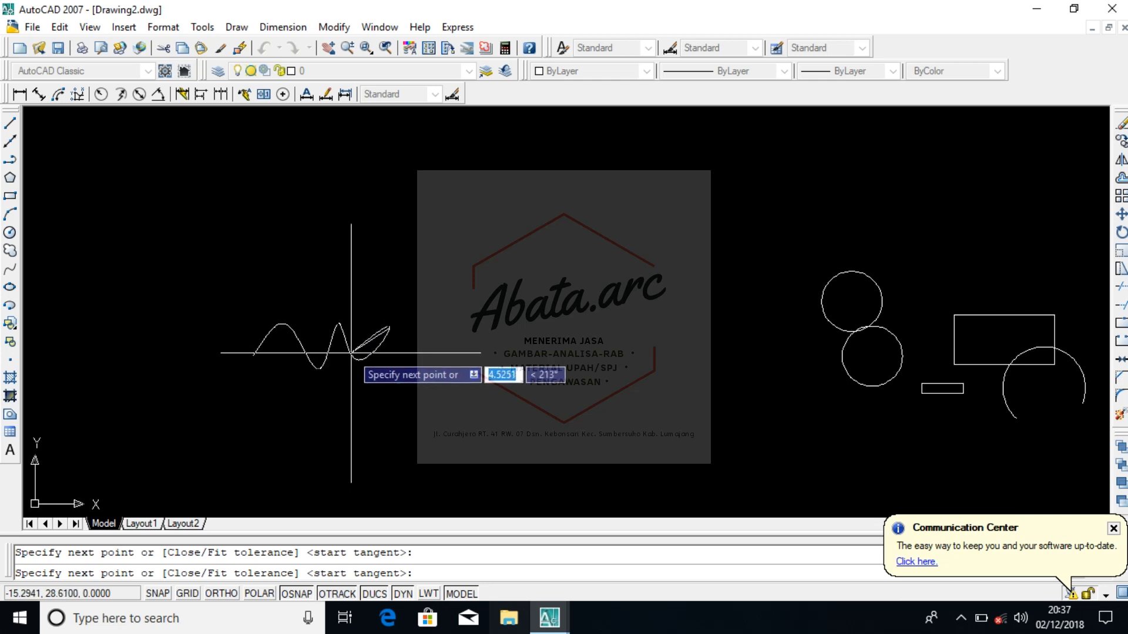
key("Escape")
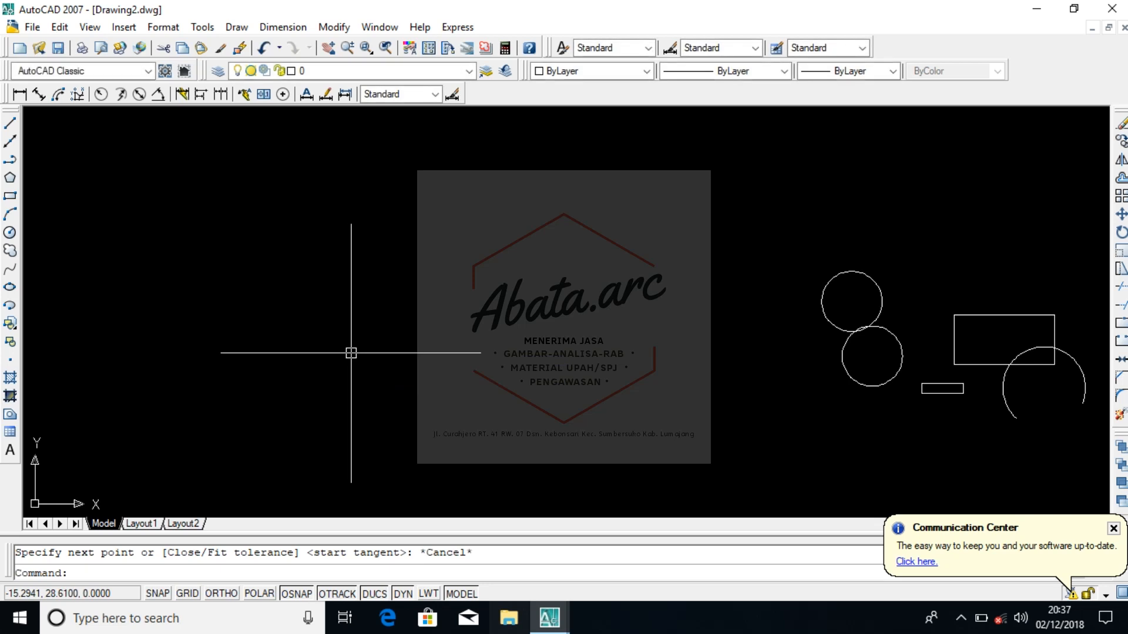
Step: Draw a freehand spline zigzagging downward in the empty area to the left of the circles, picking its start and end tangents
left_click(11, 270)
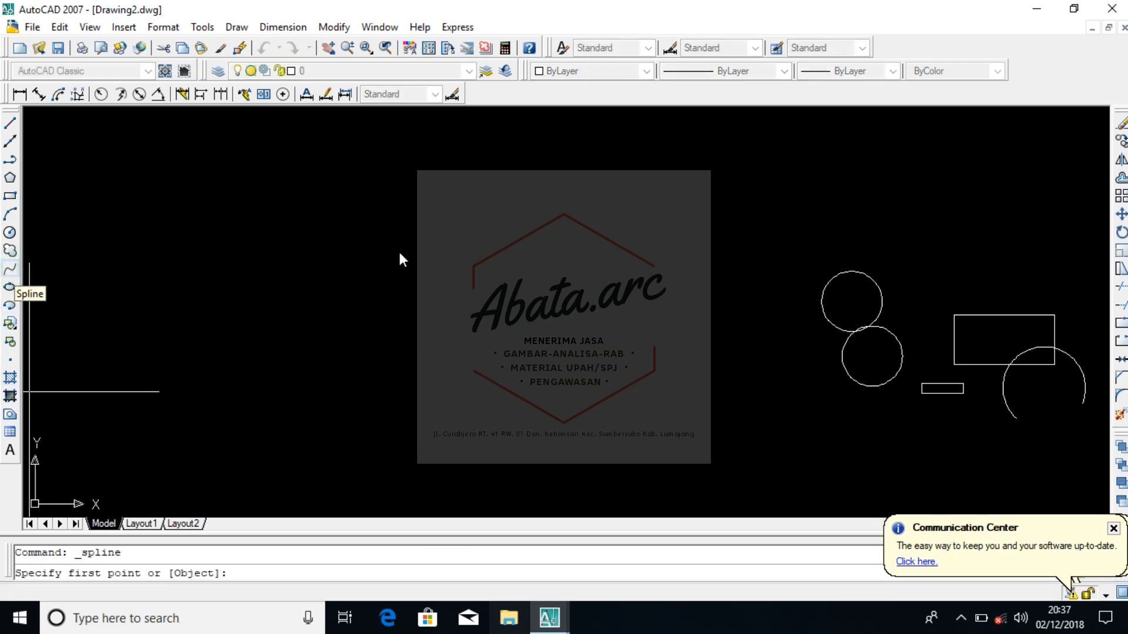
left_click(524, 202)
left_click(492, 219)
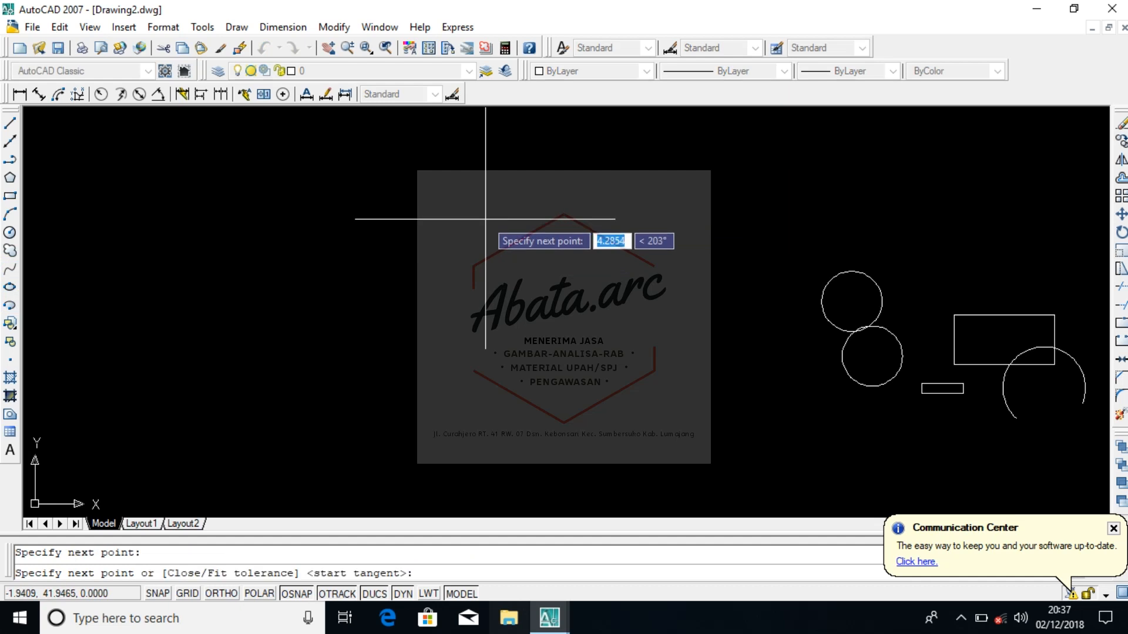
left_click(542, 226)
left_click(505, 249)
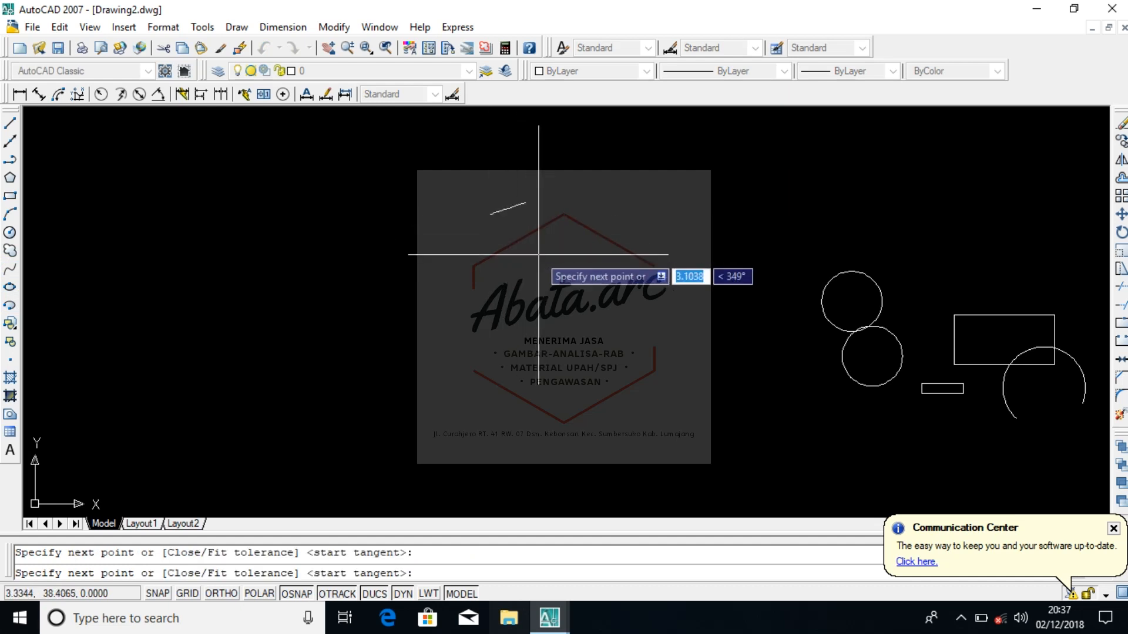
left_click(537, 259)
left_click(504, 278)
left_click(518, 280)
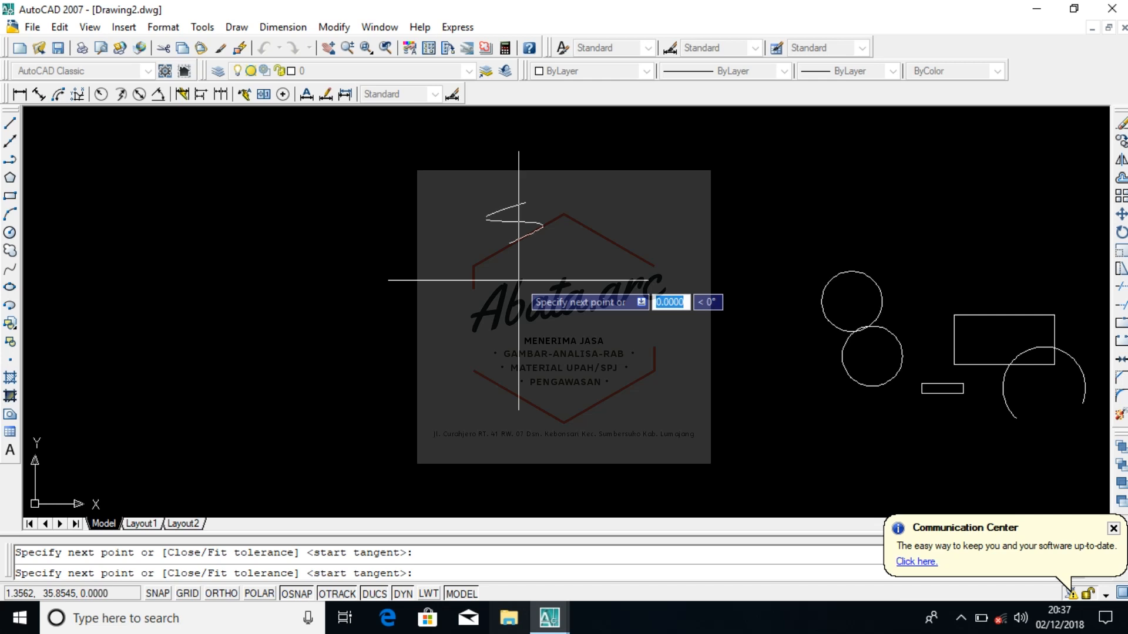
left_click(510, 305)
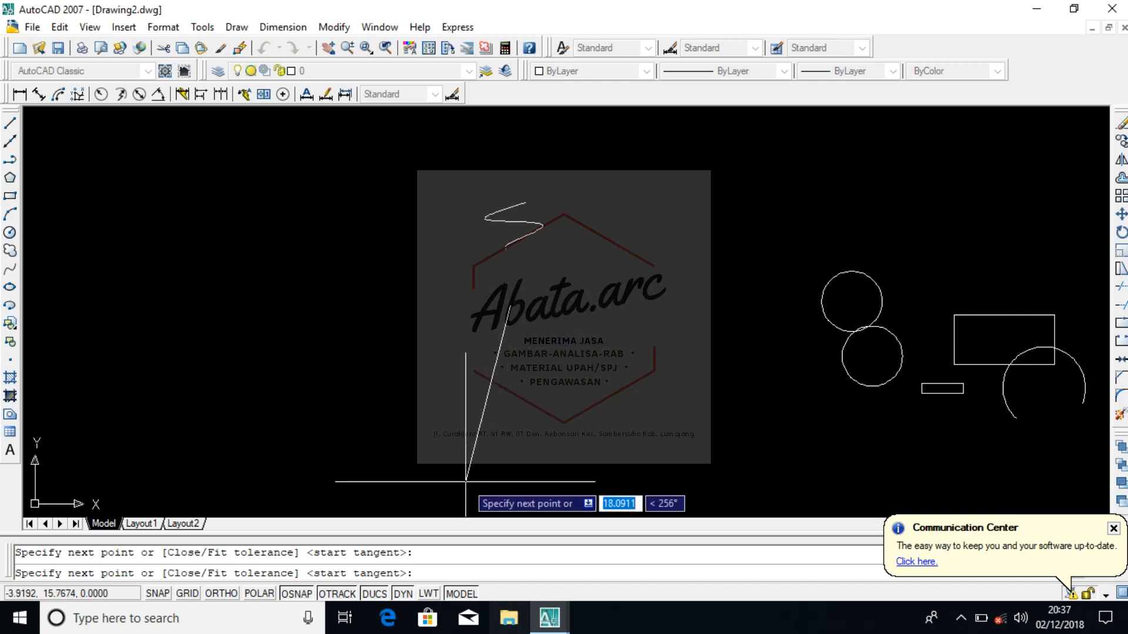
right_click(513, 306)
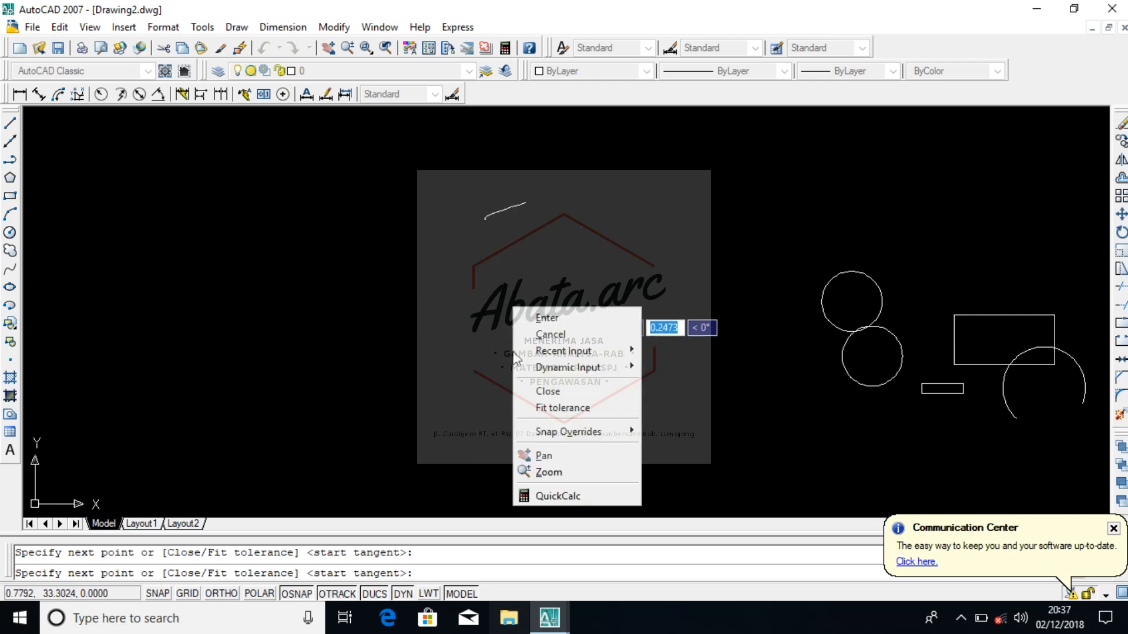
left_click(563, 325)
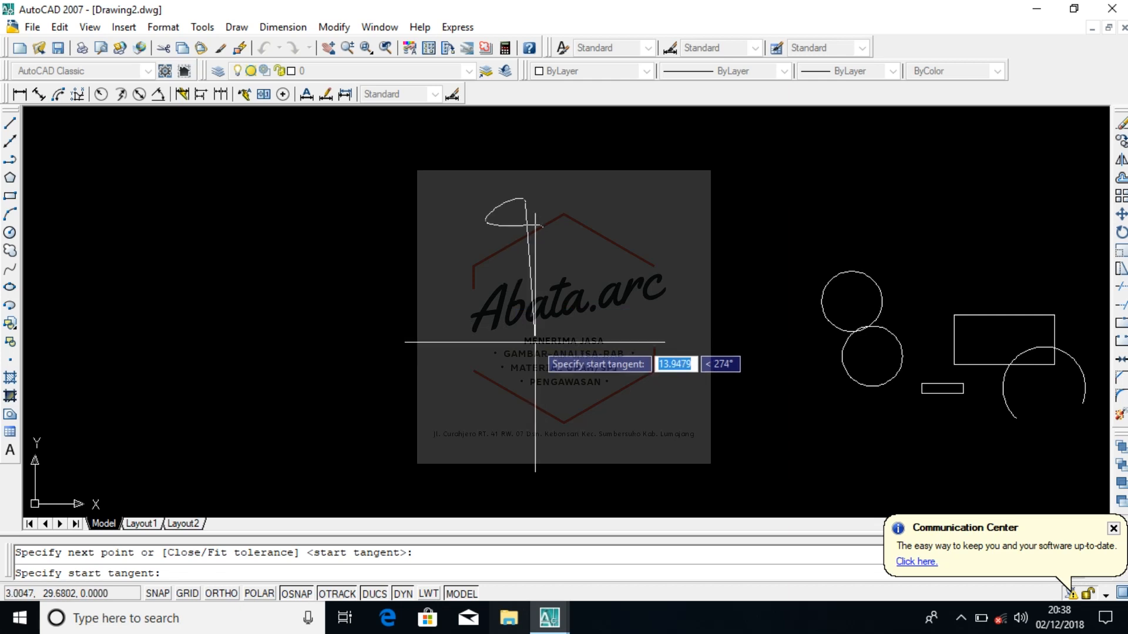
left_click(553, 319)
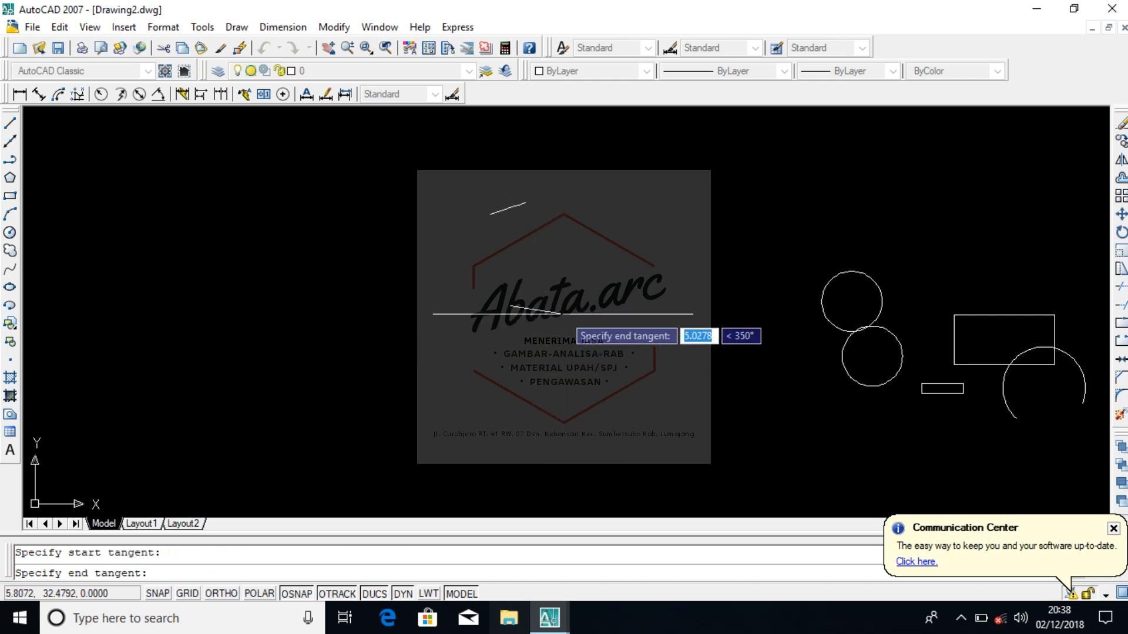
left_click(555, 320)
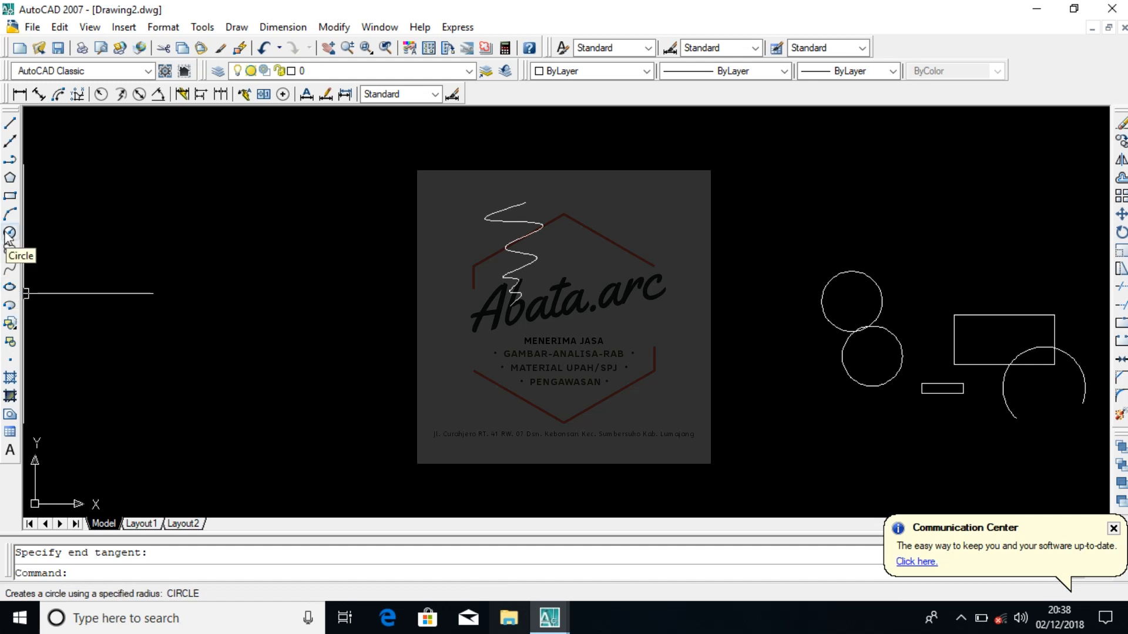
Step: Draw a narrow, slanted ellipse freehand by its axis endpoints in the empty area to the left of the spline
left_click(11, 288)
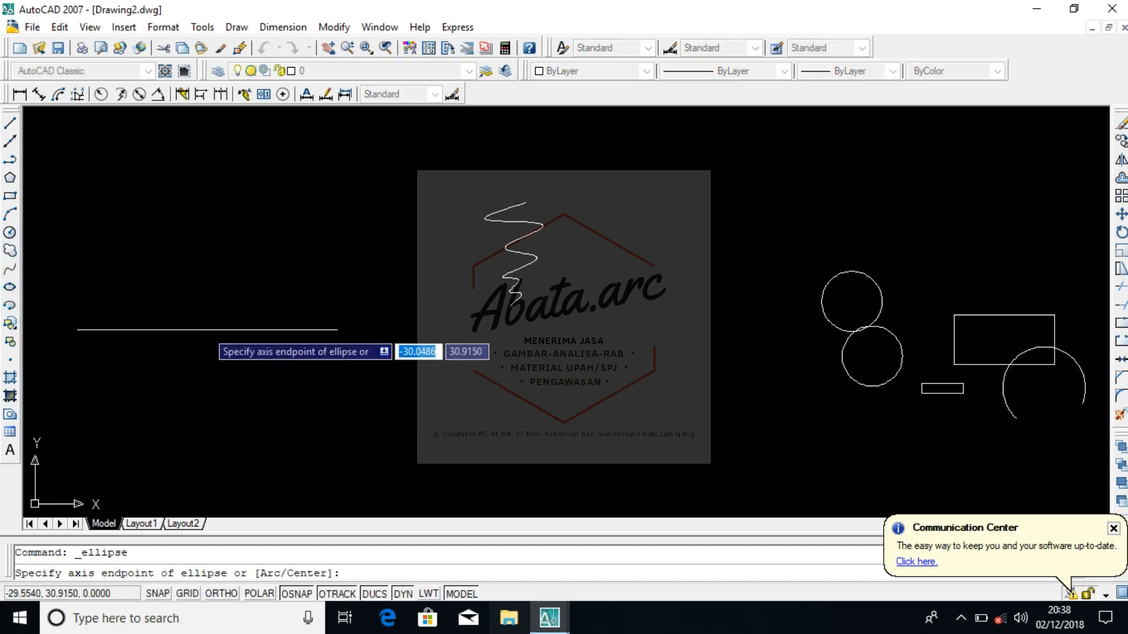
left_click(237, 316)
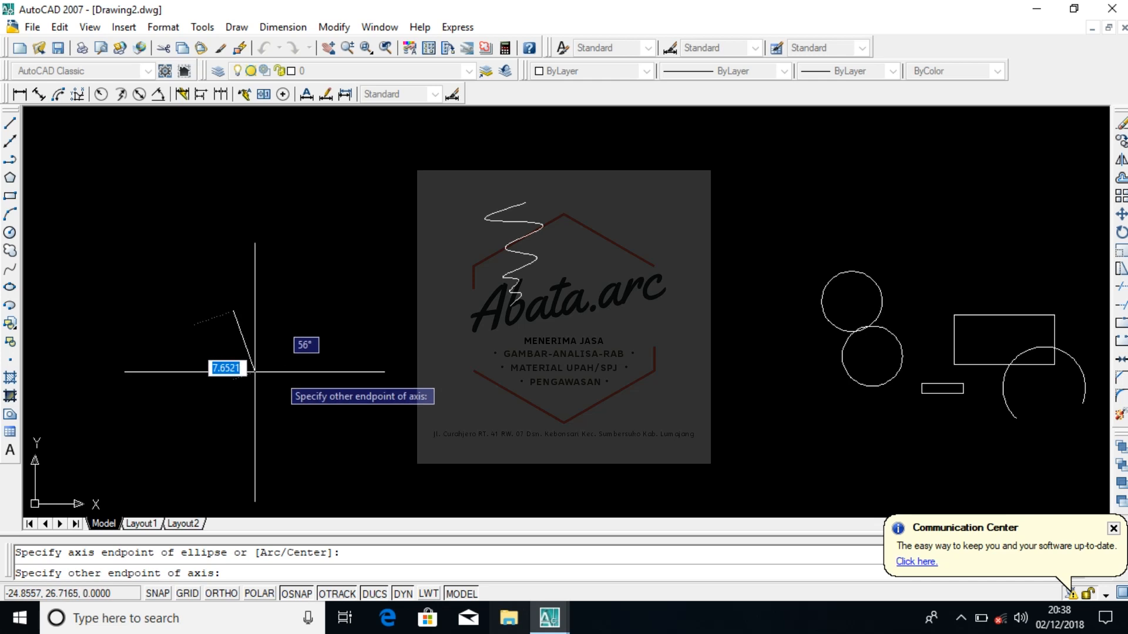
left_click(240, 336)
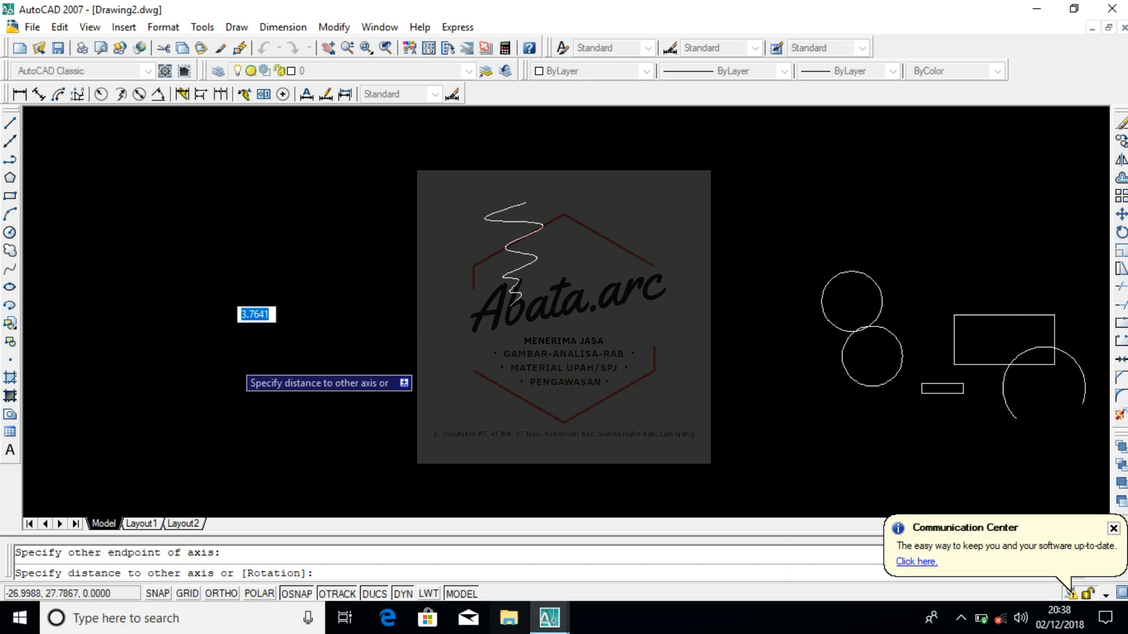
scroll(233, 361, "up", 2)
left_click(243, 372)
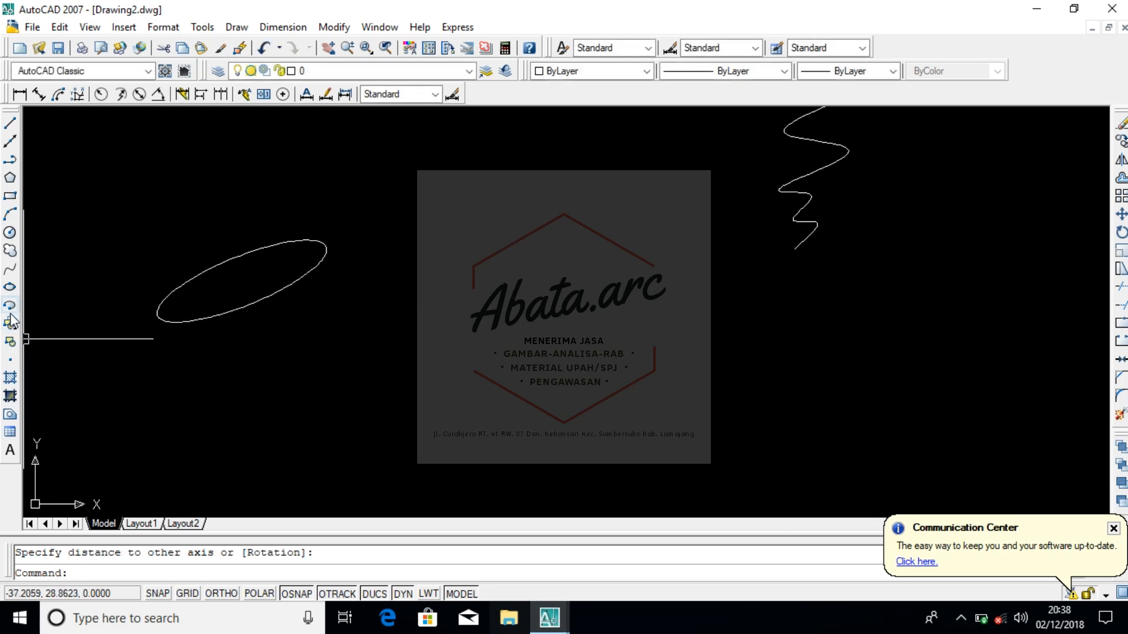
Step: Draw a smaller upright ellipse freehand by its axis endpoints, just to the right of the slanted ellipse
left_click(9, 287)
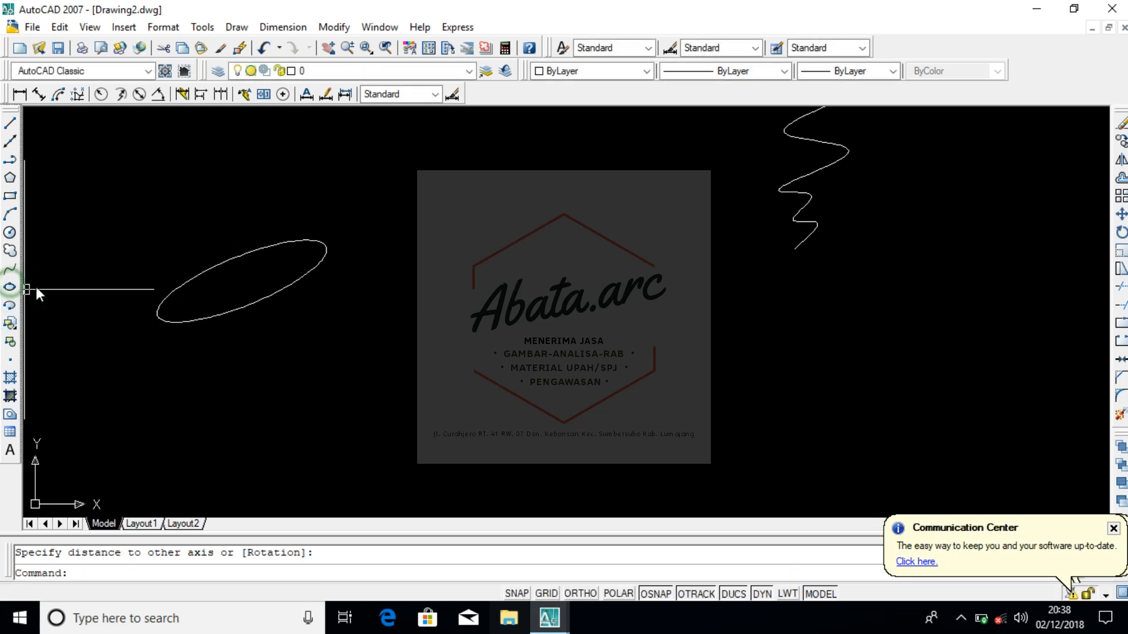
left_click(252, 258)
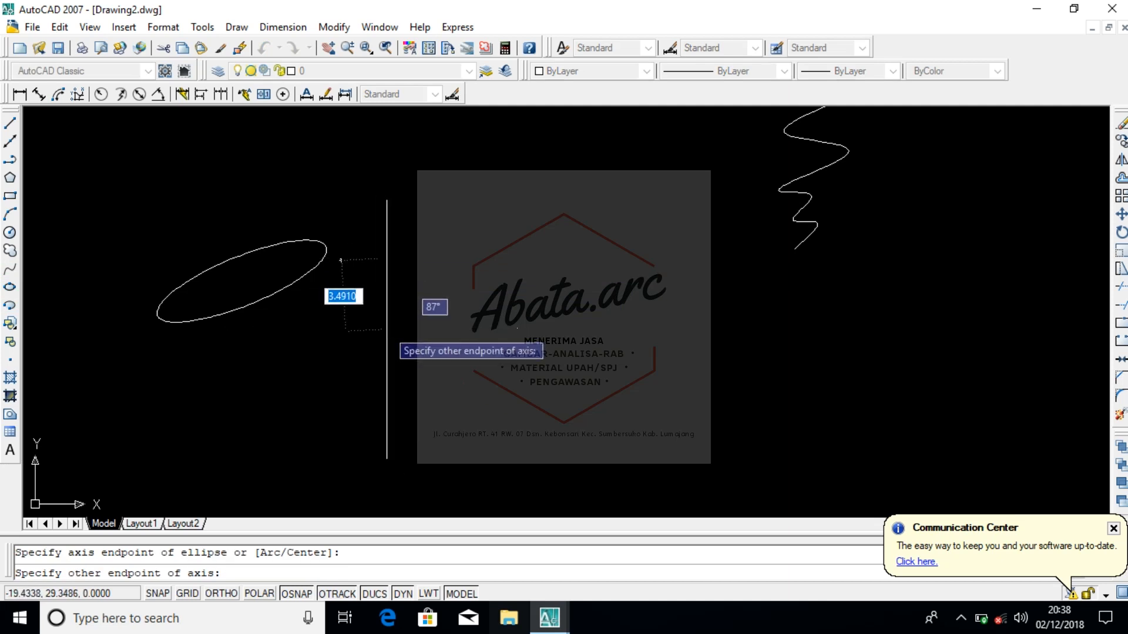
left_click(386, 293)
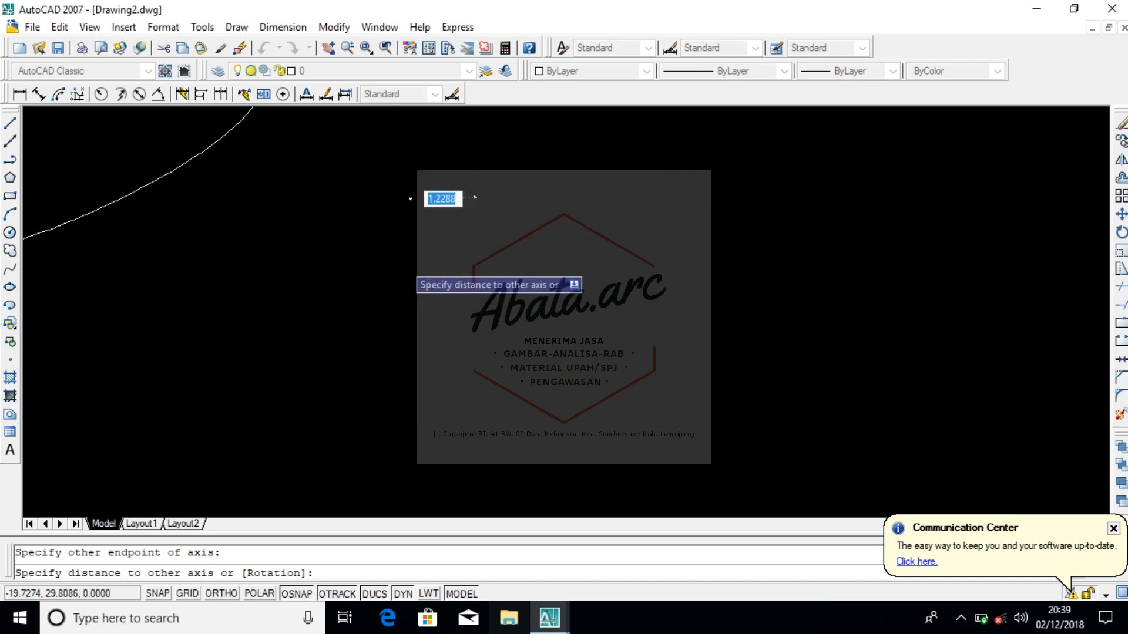
left_click(405, 245)
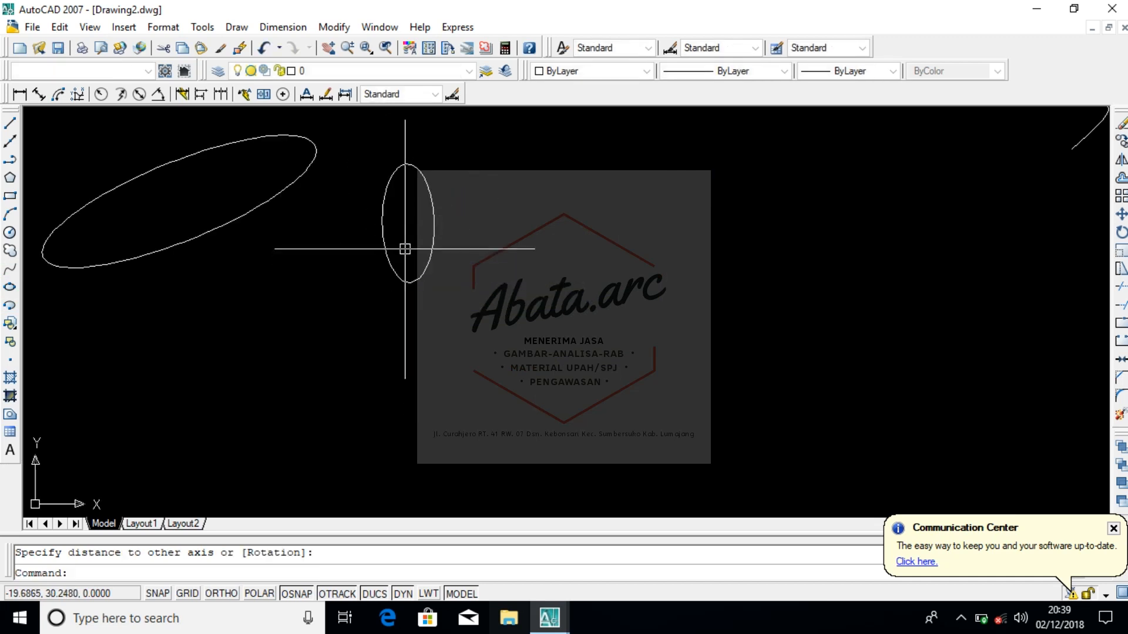
Step: Draw a small freehand elliptical arc, open at the bottom, just to the right of the upright ellipse, picking its start and end angles
scroll(397, 302, "down", 3)
scroll(378, 280, "up", 2)
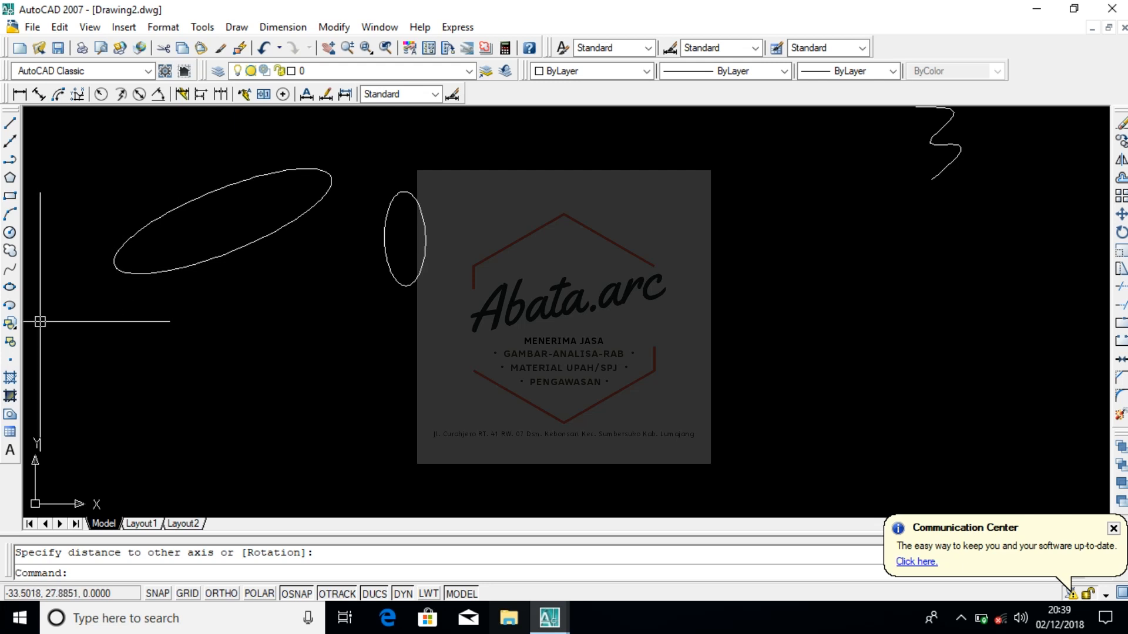
left_click(10, 305)
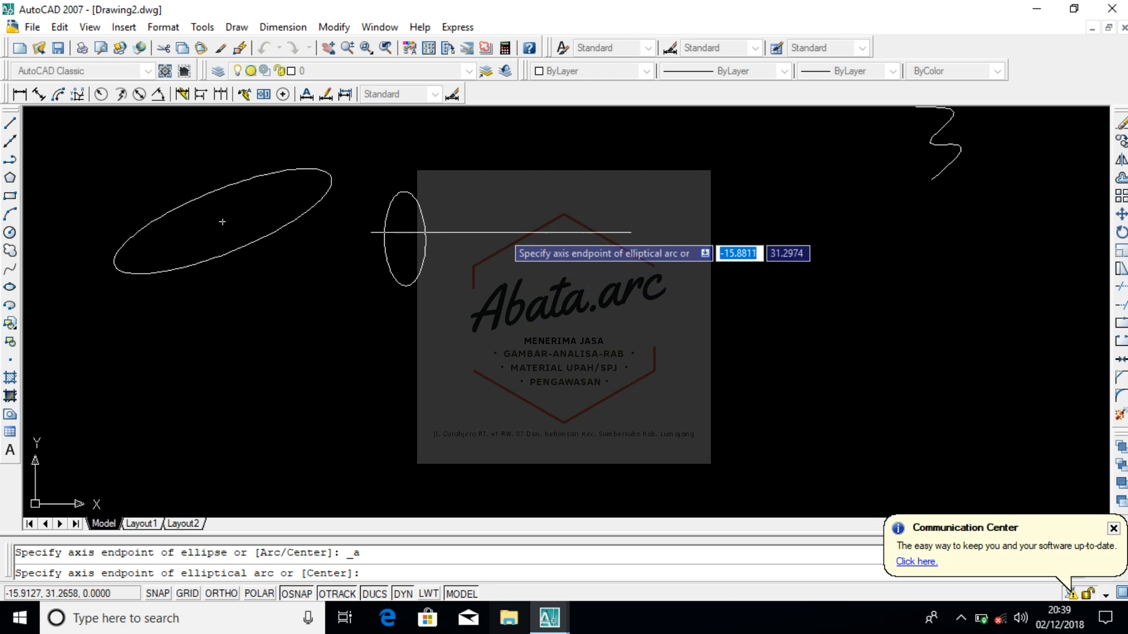
left_click(491, 228)
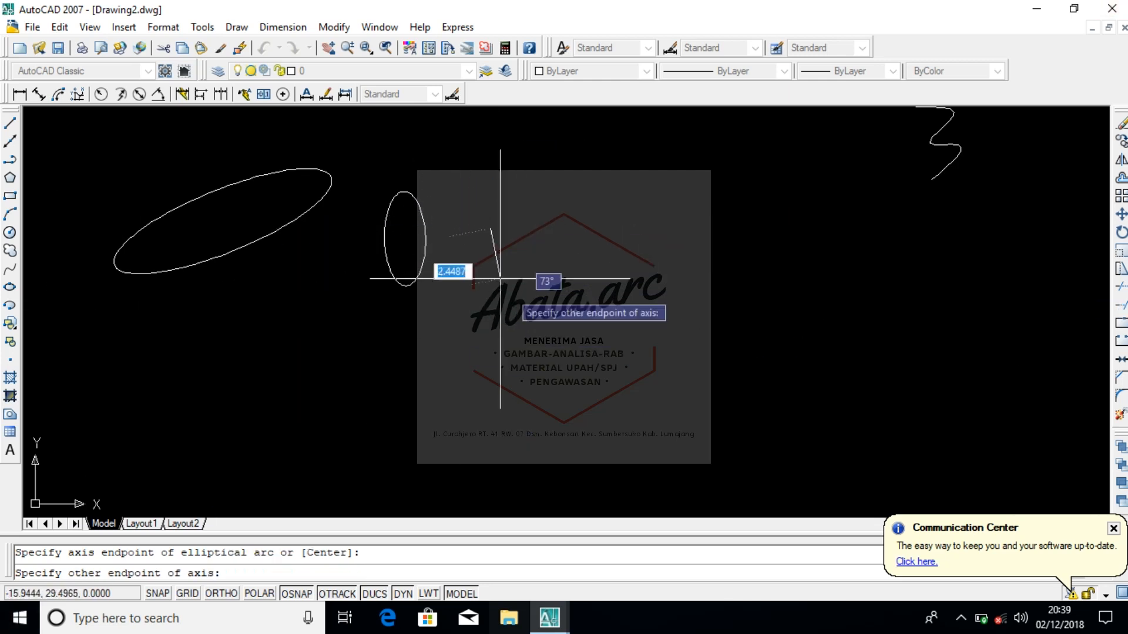
left_click(492, 248)
scroll(496, 246, "up", 2)
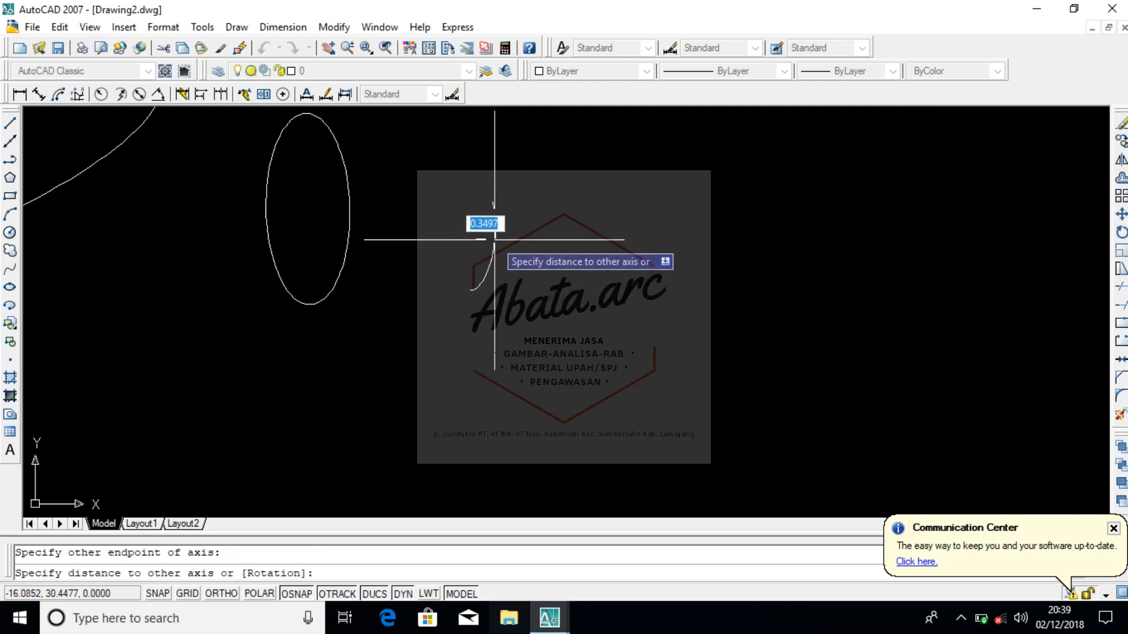
left_click(495, 240)
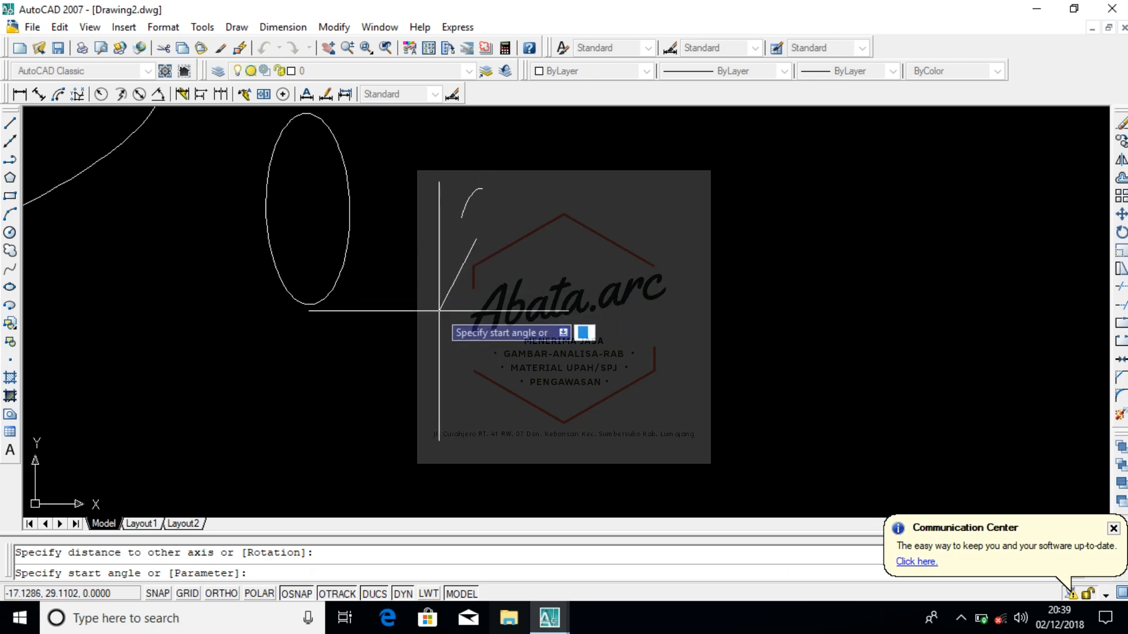
left_click(516, 326)
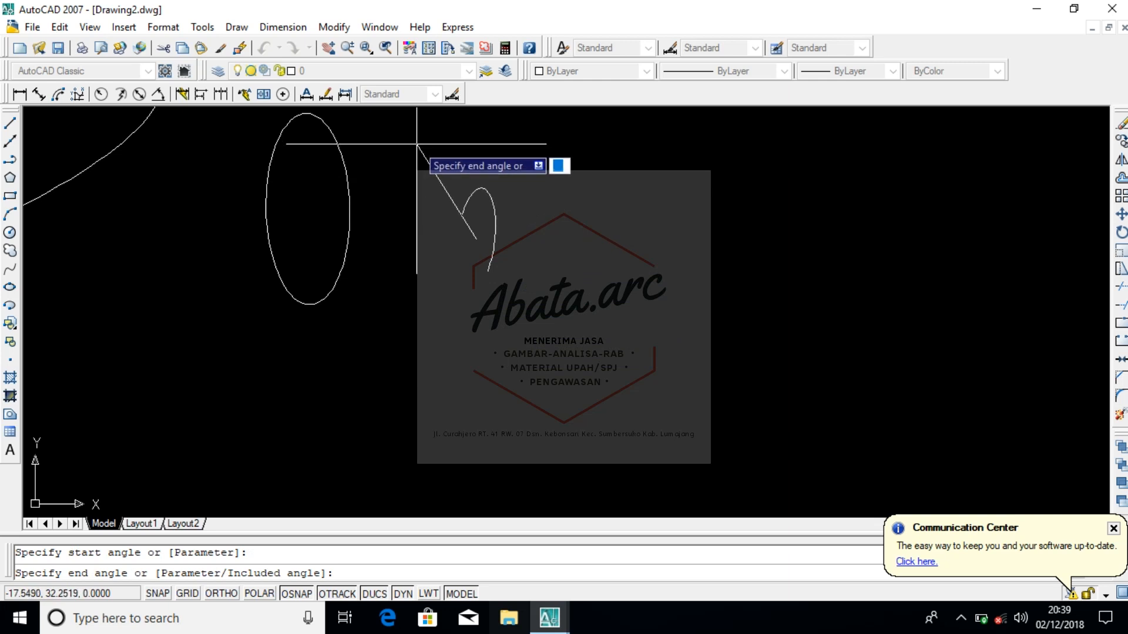
left_click(393, 267)
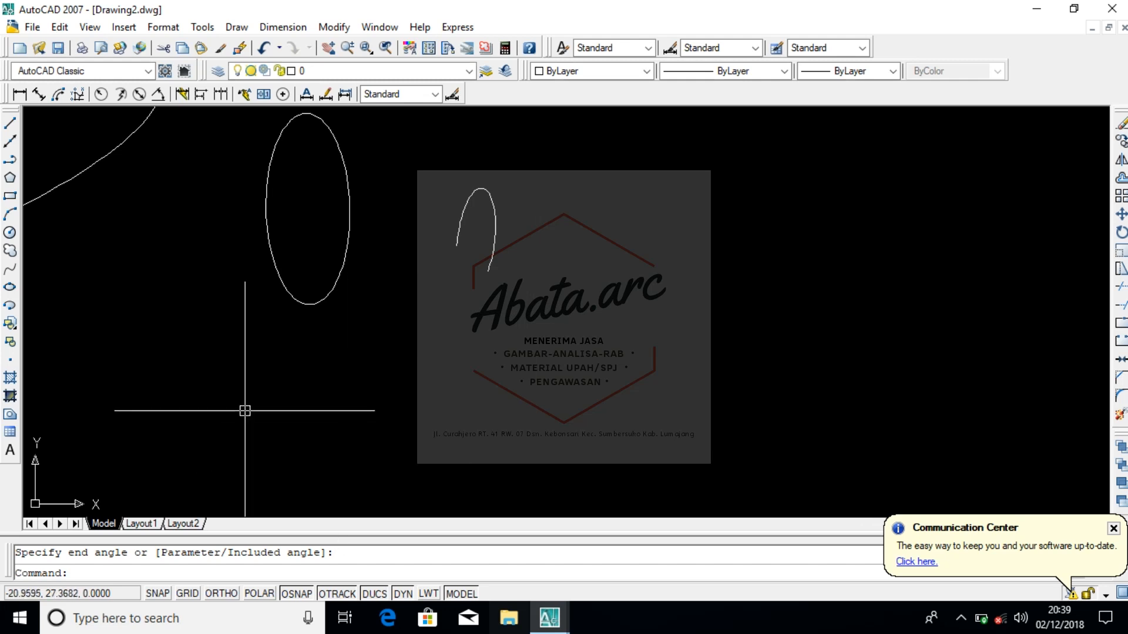
Step: Open the block insertion settings, check the list of available block names, and close them without inserting anything
left_click(10, 323)
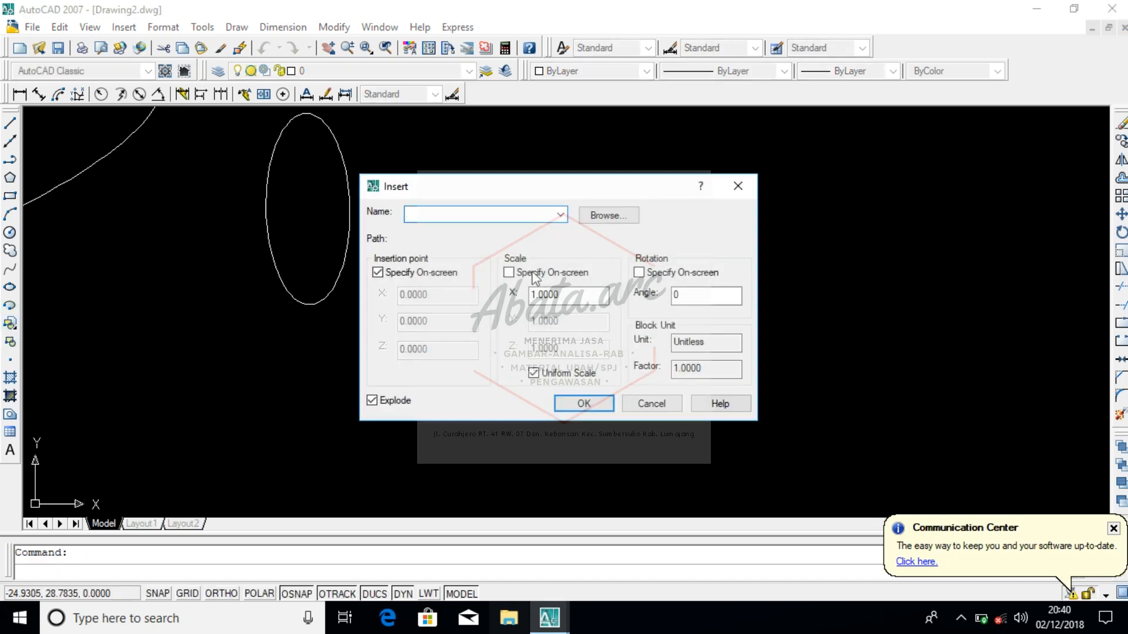
left_click(560, 216)
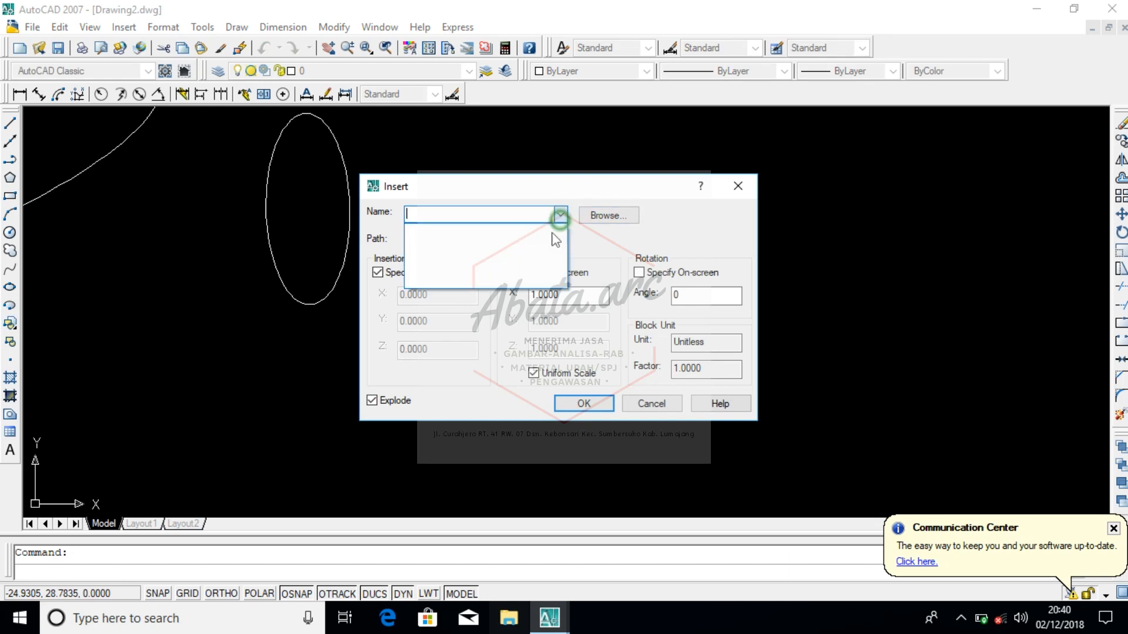
left_click(593, 248)
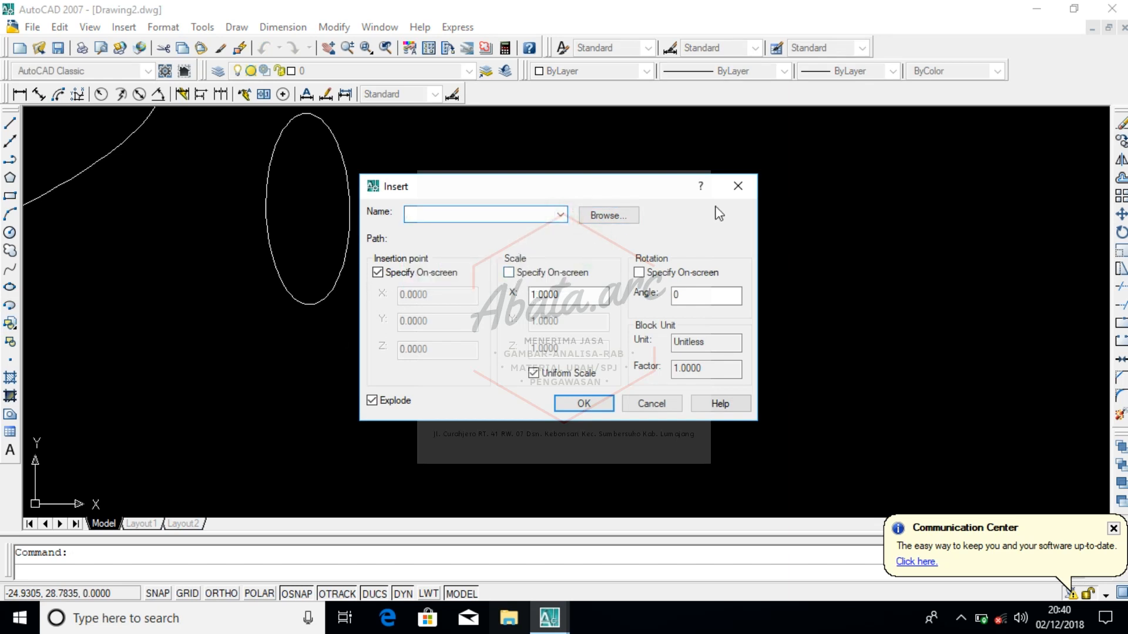
left_click(737, 186)
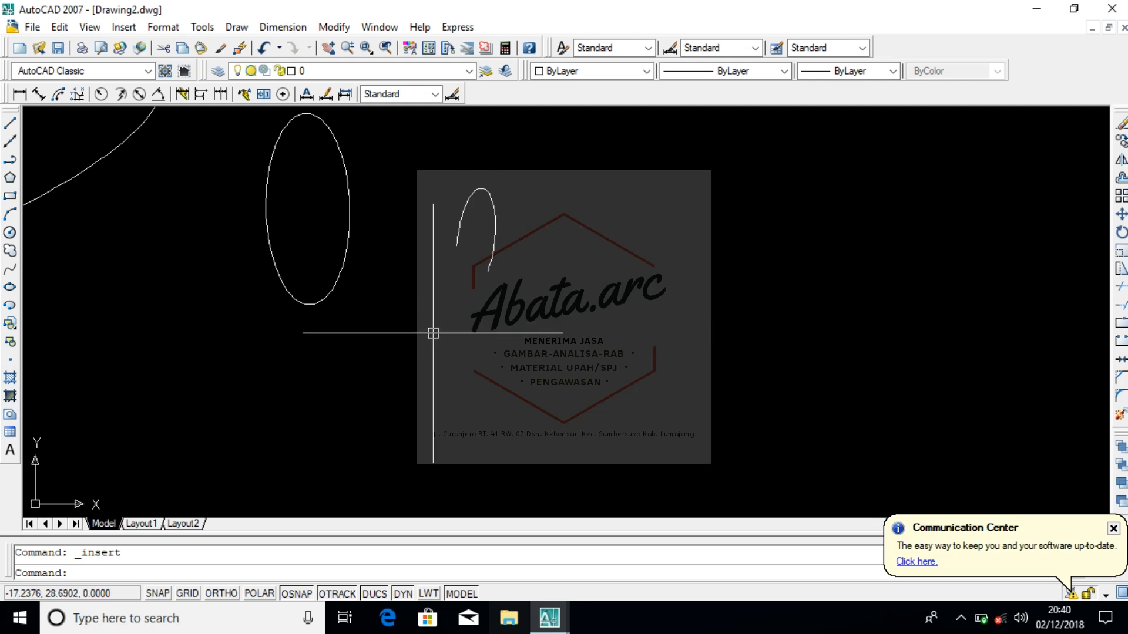
Step: Review the practice shapes drawn so far, from the ellipses across to the revision clouds
scroll(506, 368, "down", 17)
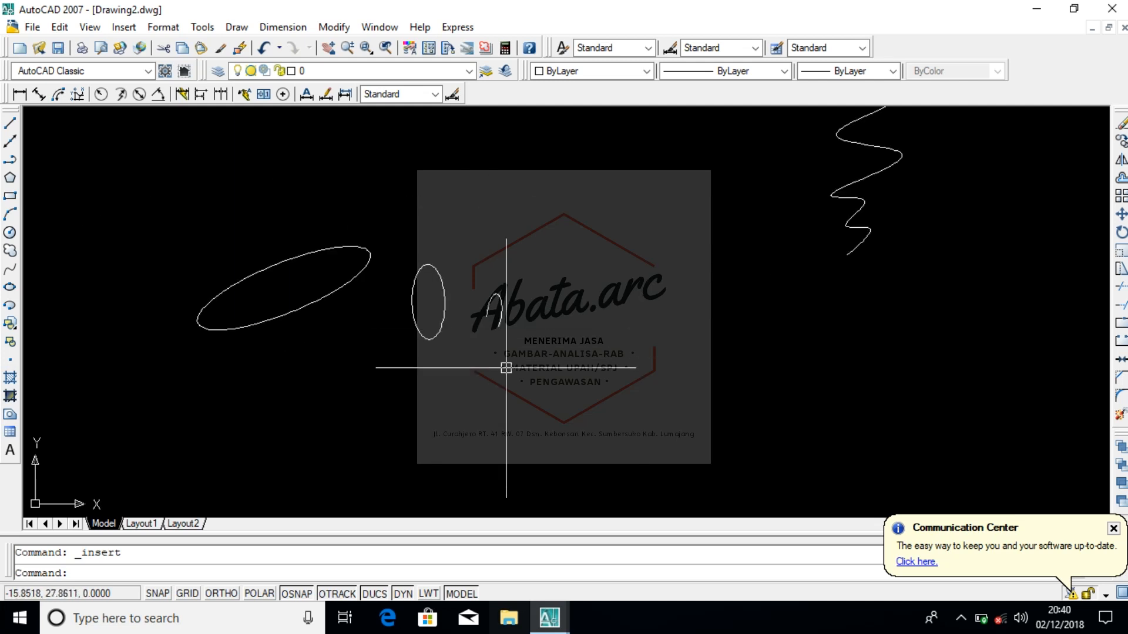
scroll(573, 352, "up", 3)
scroll(493, 386, "down", 4)
scroll(767, 405, "up", 3)
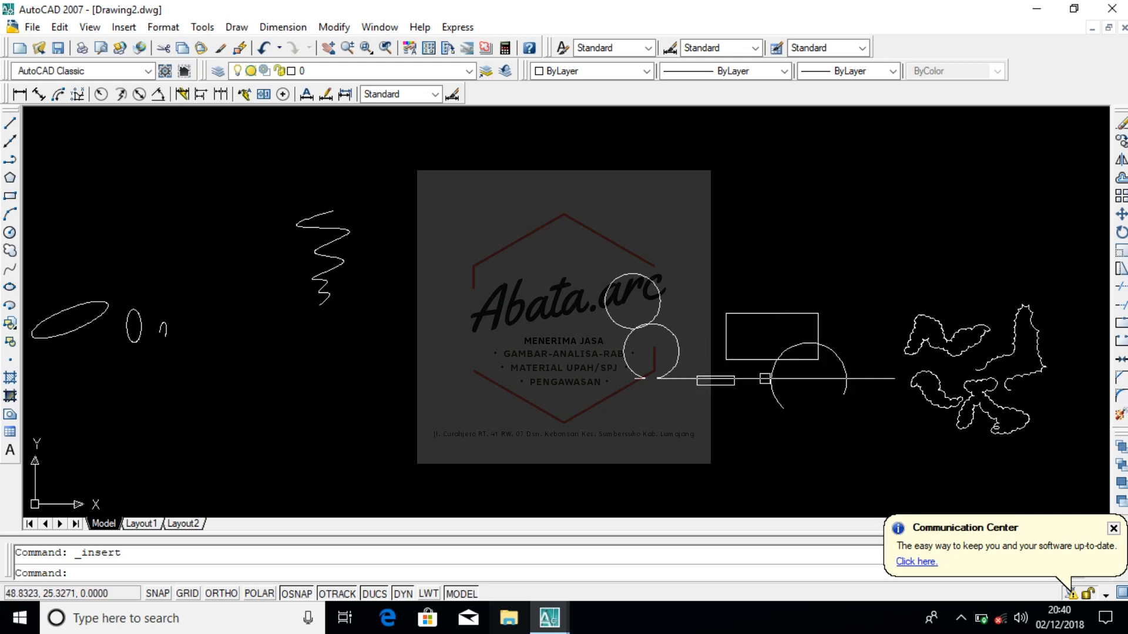
scroll(587, 390, "up", 2)
scroll(578, 390, "down", 2)
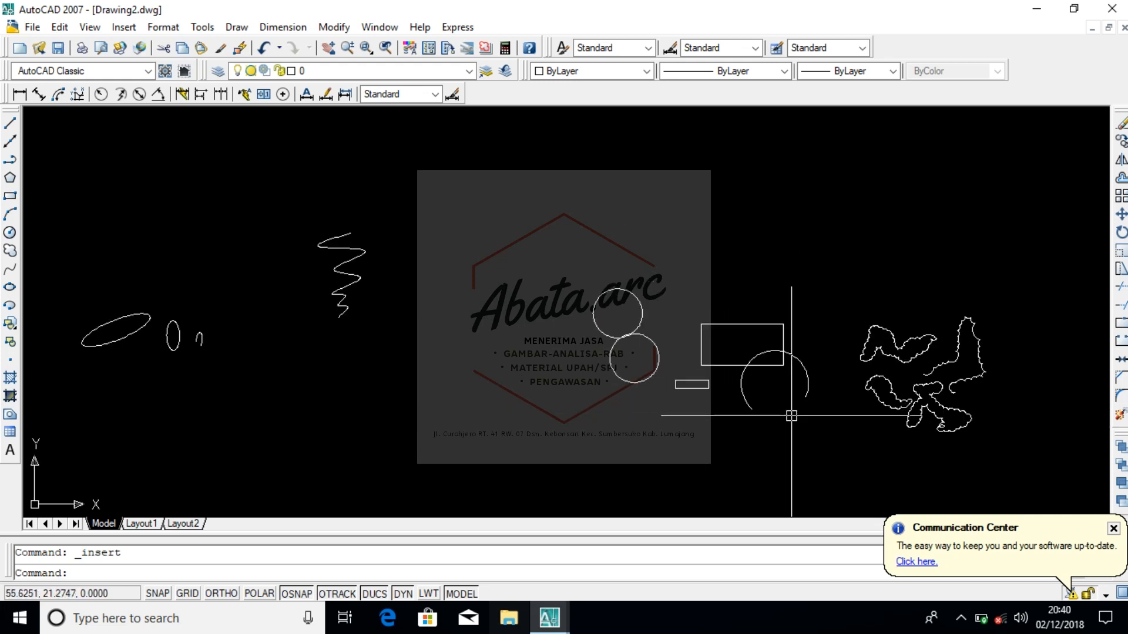
scroll(785, 414, "up", 2)
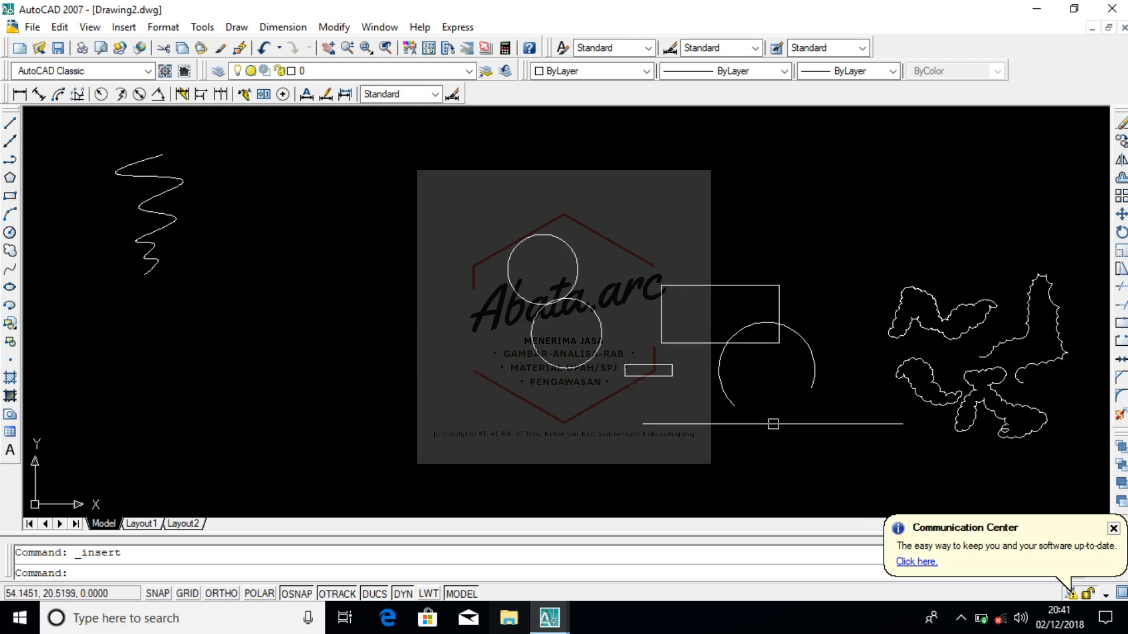
left_click(728, 386)
left_click(700, 363)
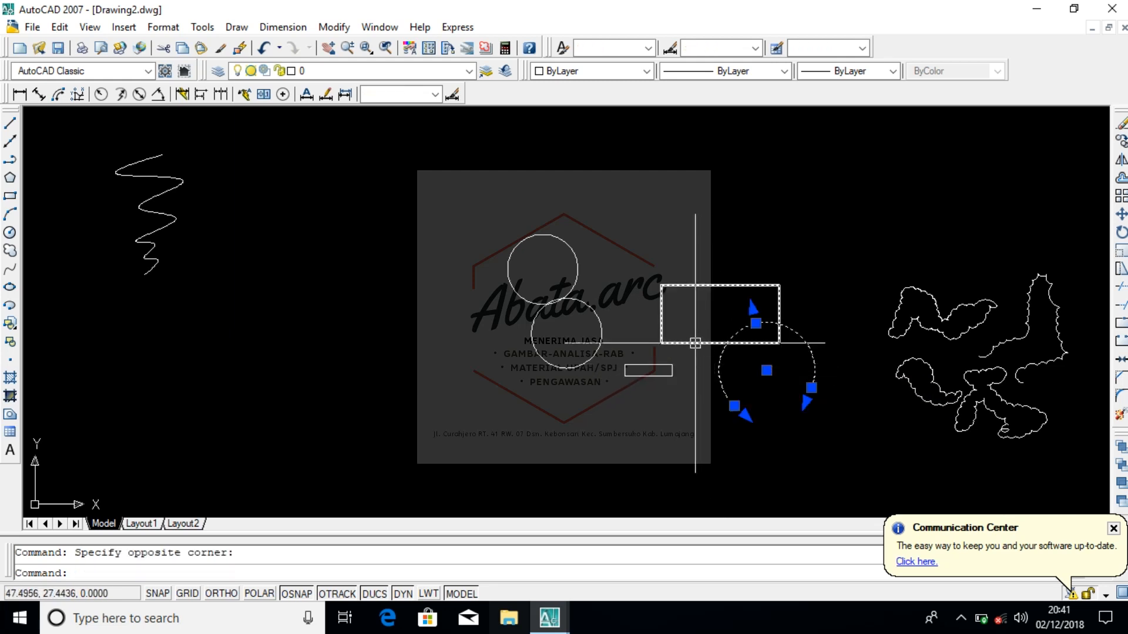
left_click(695, 343)
left_click(661, 375)
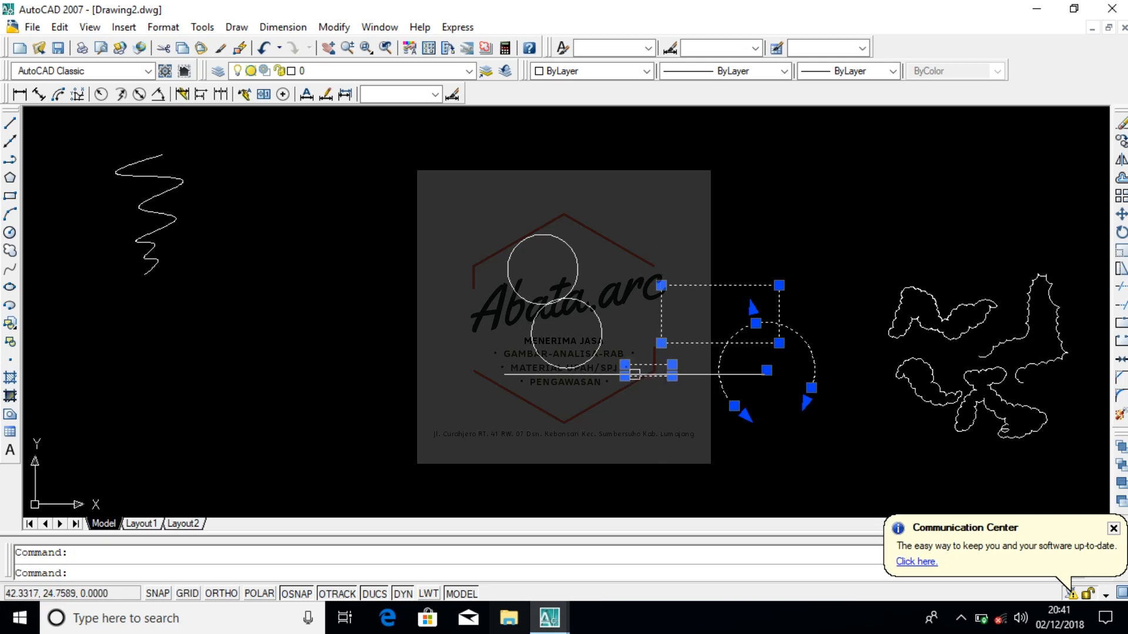
left_click(591, 354)
left_click(528, 303)
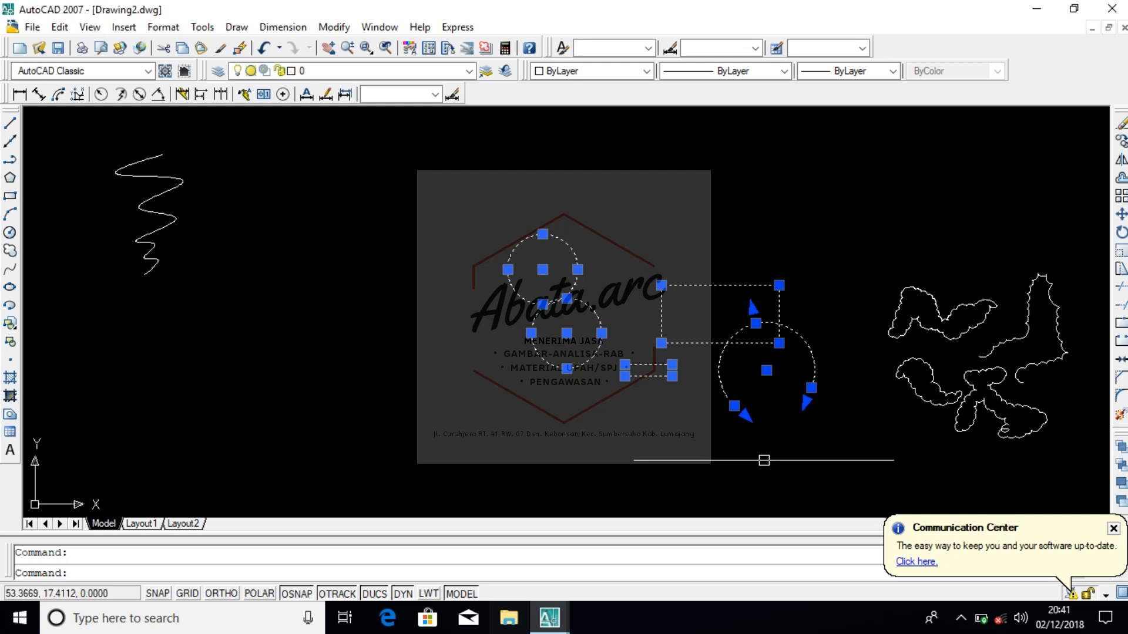
key("Escape")
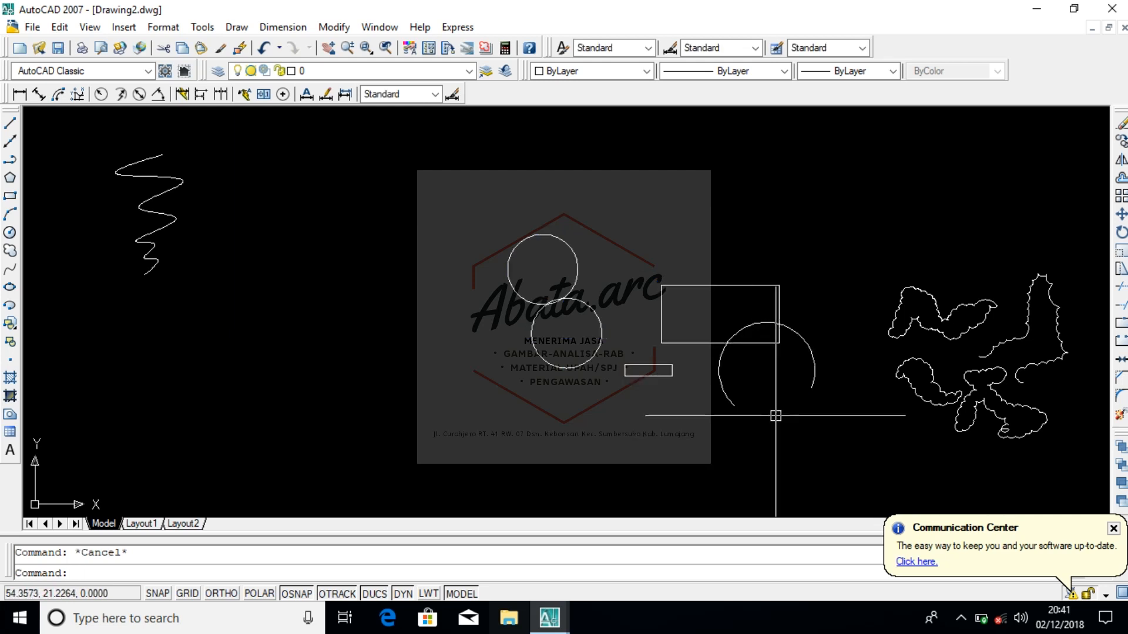
Step: Draw a tall freehand rectangle about 1.5 by 4 units in the empty area between the spline and the circles
left_click(13, 201)
scroll(483, 304, "down", 4)
scroll(347, 344, "up", 3)
scroll(599, 261, "up", 3)
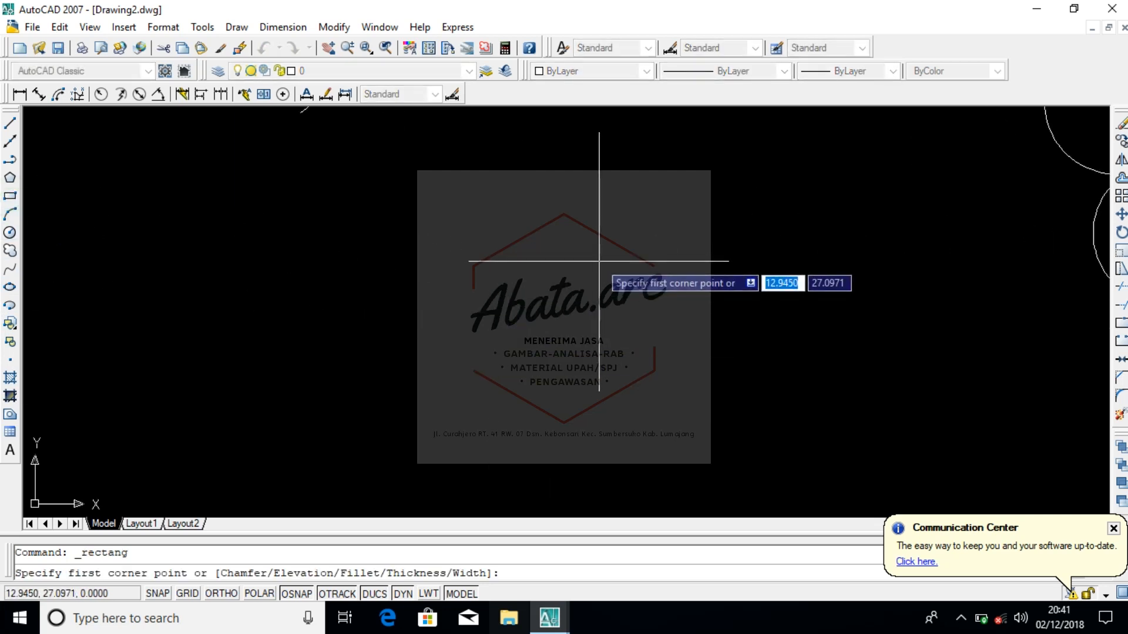
left_click(599, 262)
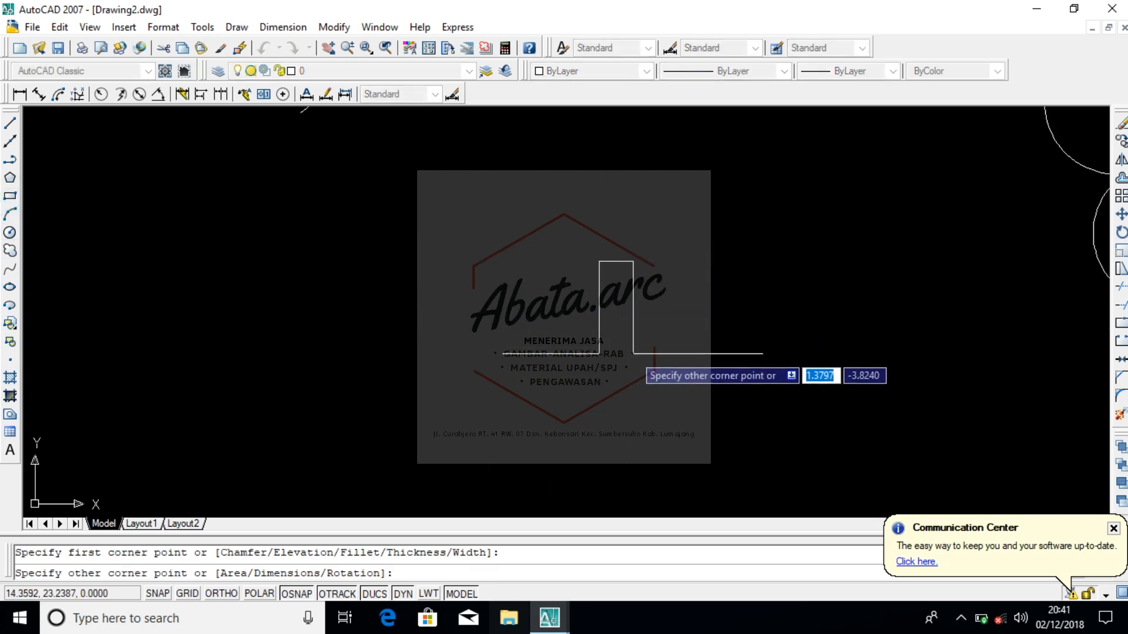
left_click(635, 358)
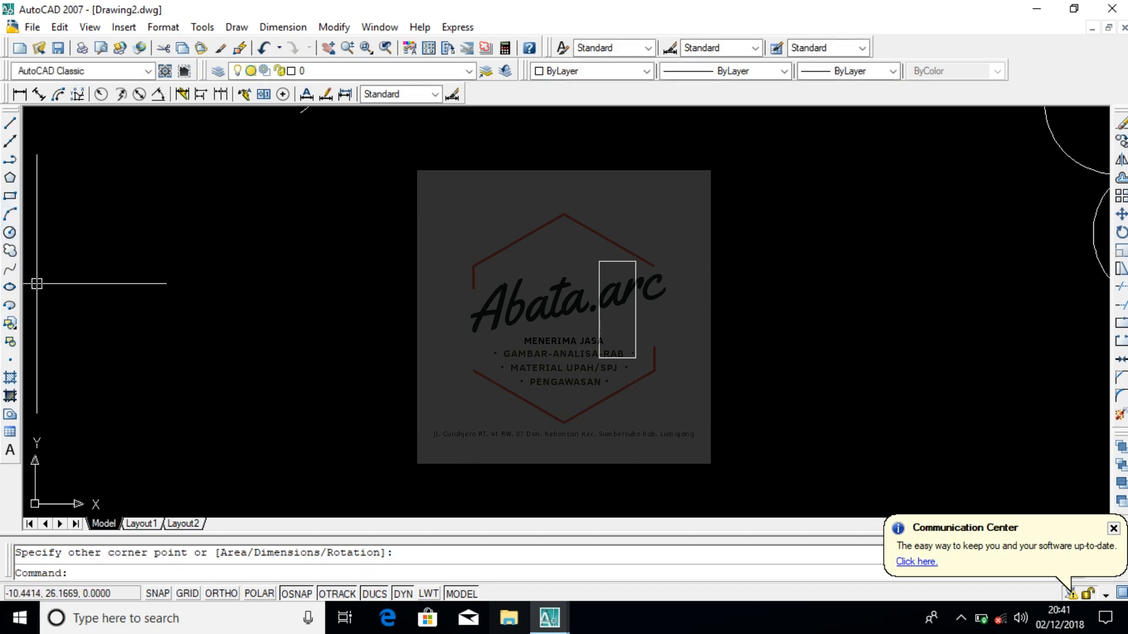
Step: Draw a circle centred on the midpoint of the tall rectangle's top edge, with a radius slightly over half its width
left_click(11, 233)
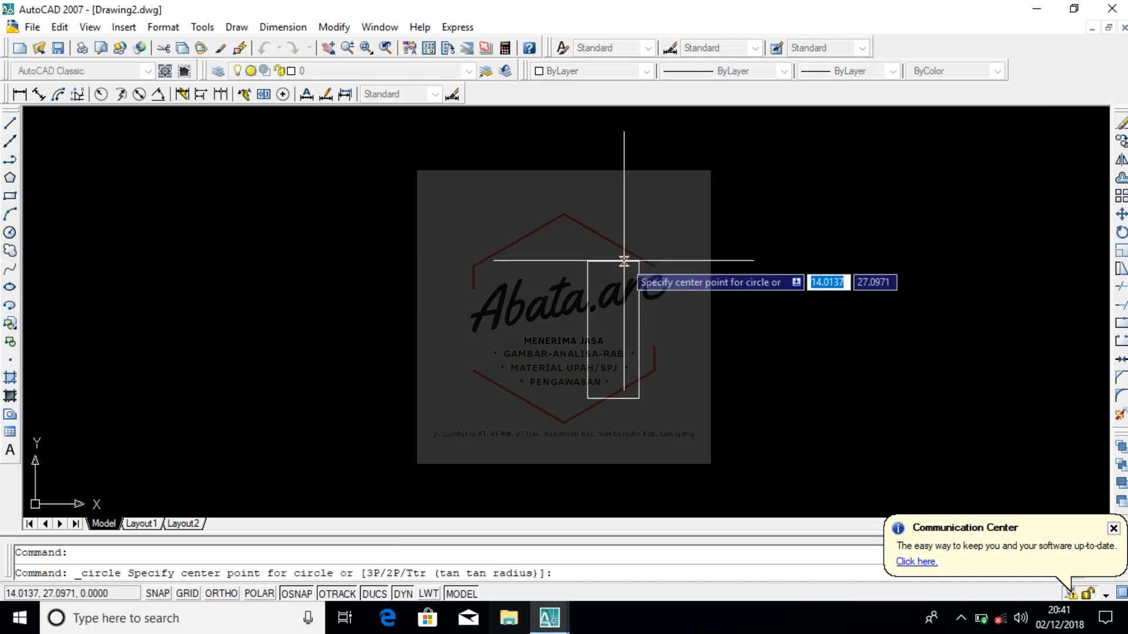
left_click(613, 262)
left_click(639, 267)
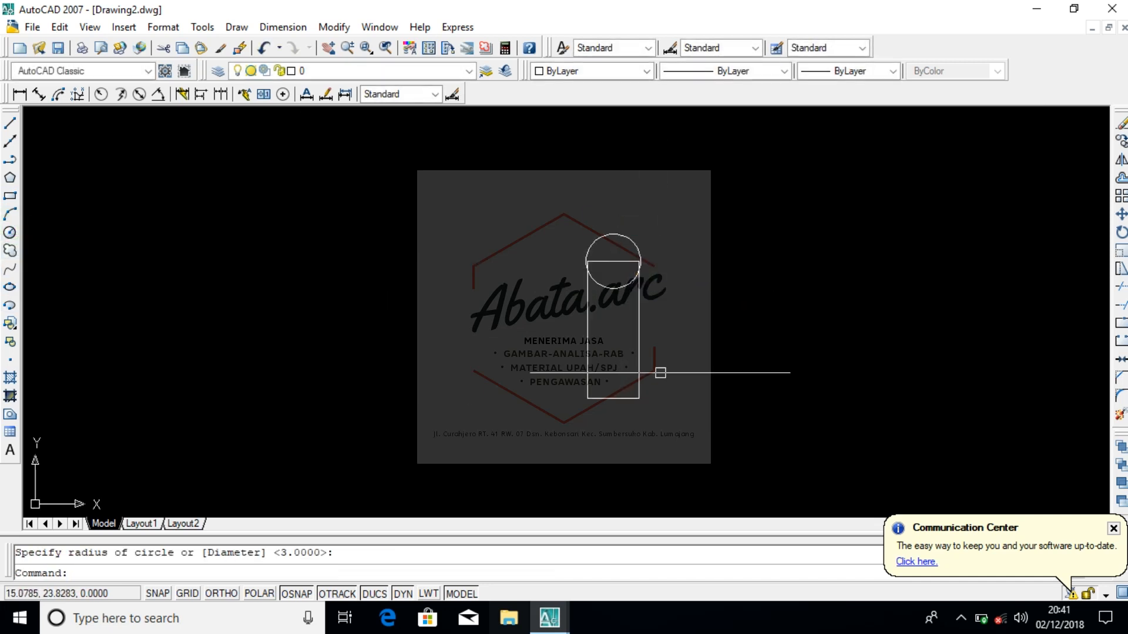
Step: Shorten the tall rectangle by stretching its bottom edge straight upward with Ortho on
left_click(659, 405)
left_click(548, 369)
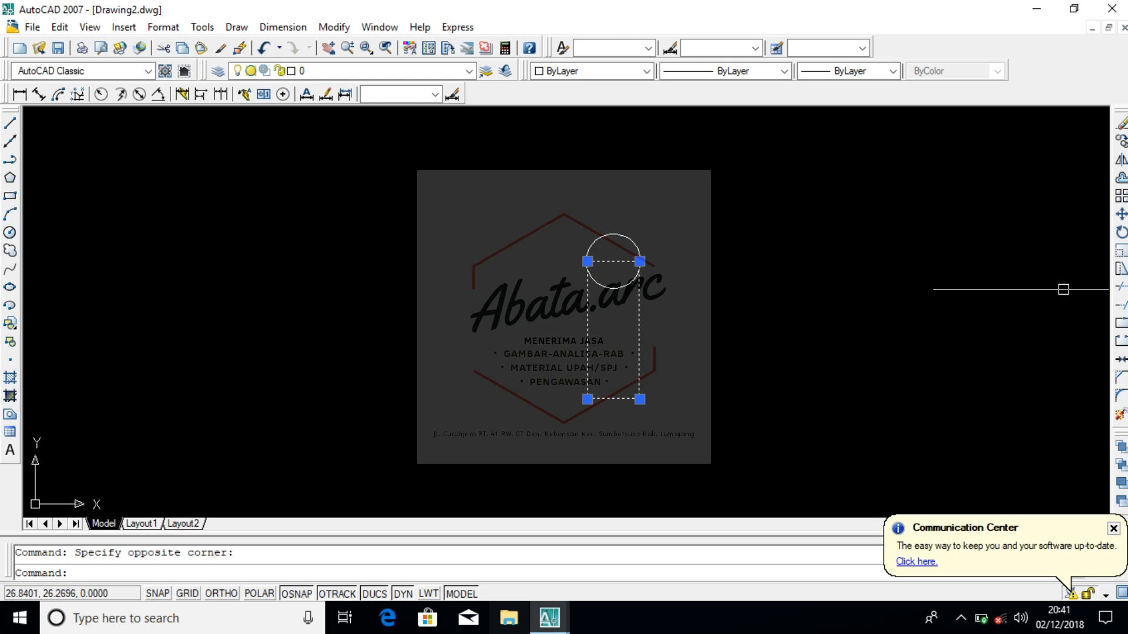
left_click(1120, 269)
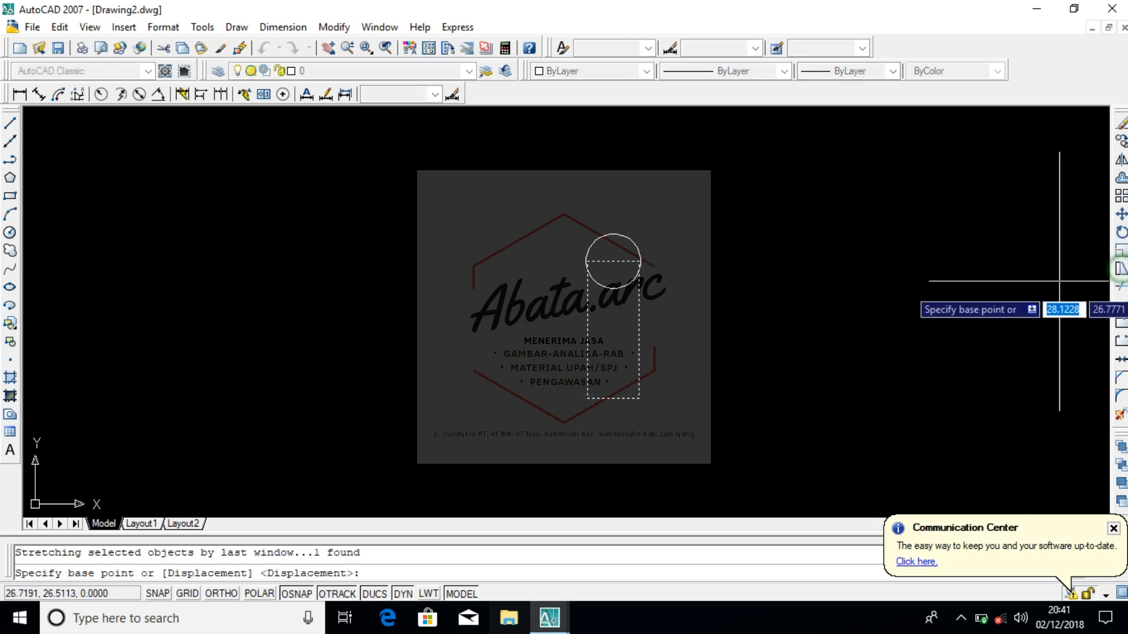
left_click(772, 444)
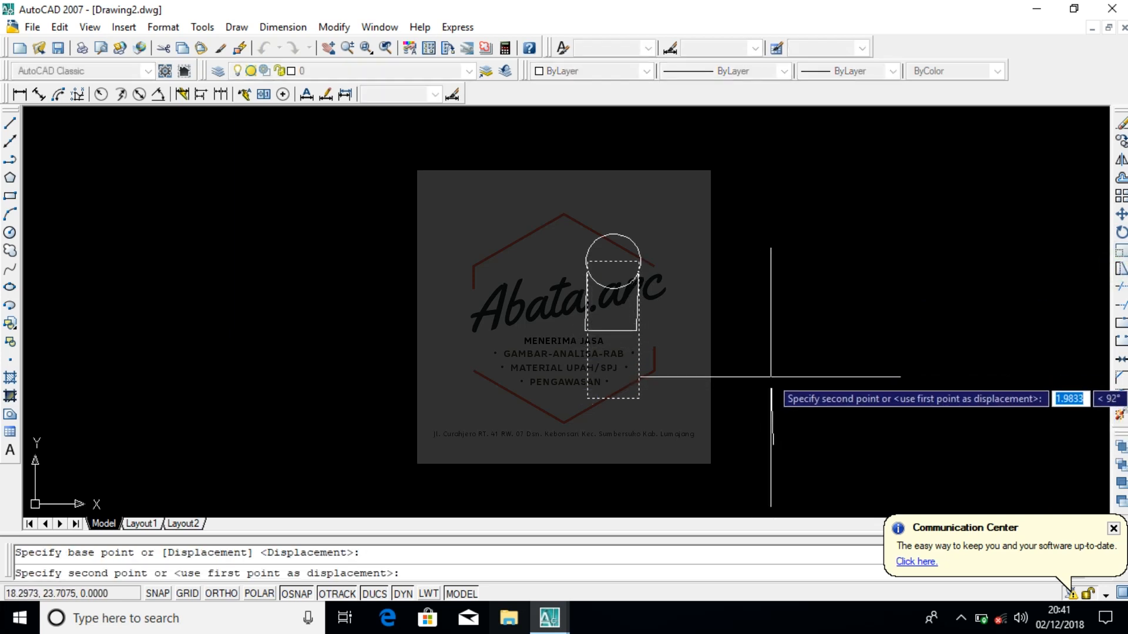
left_click(236, 593)
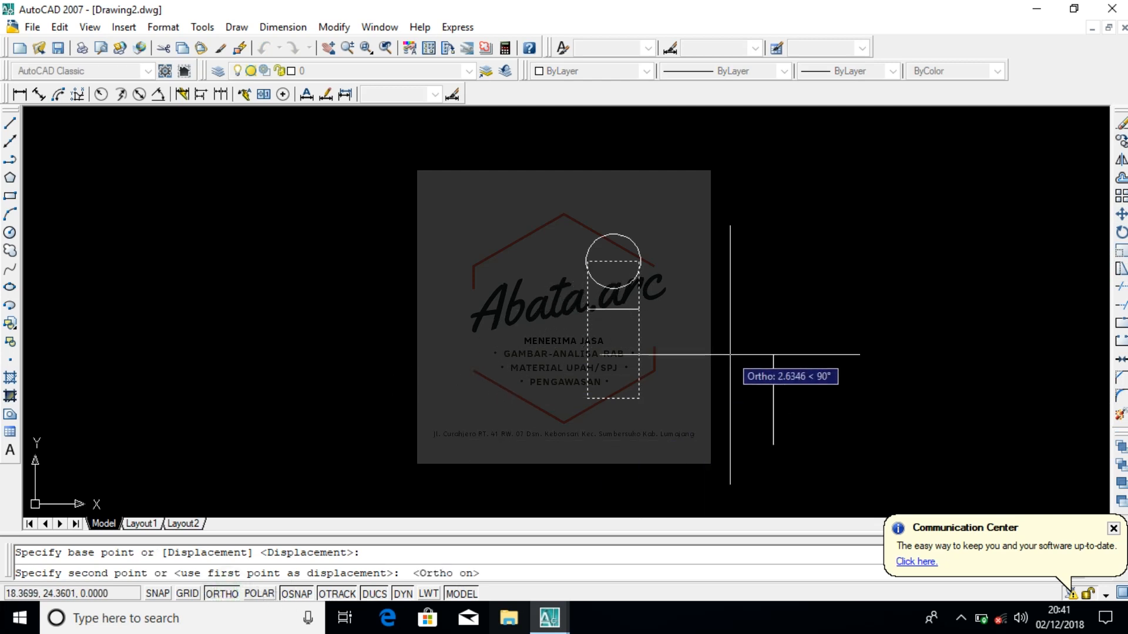
left_click(728, 384)
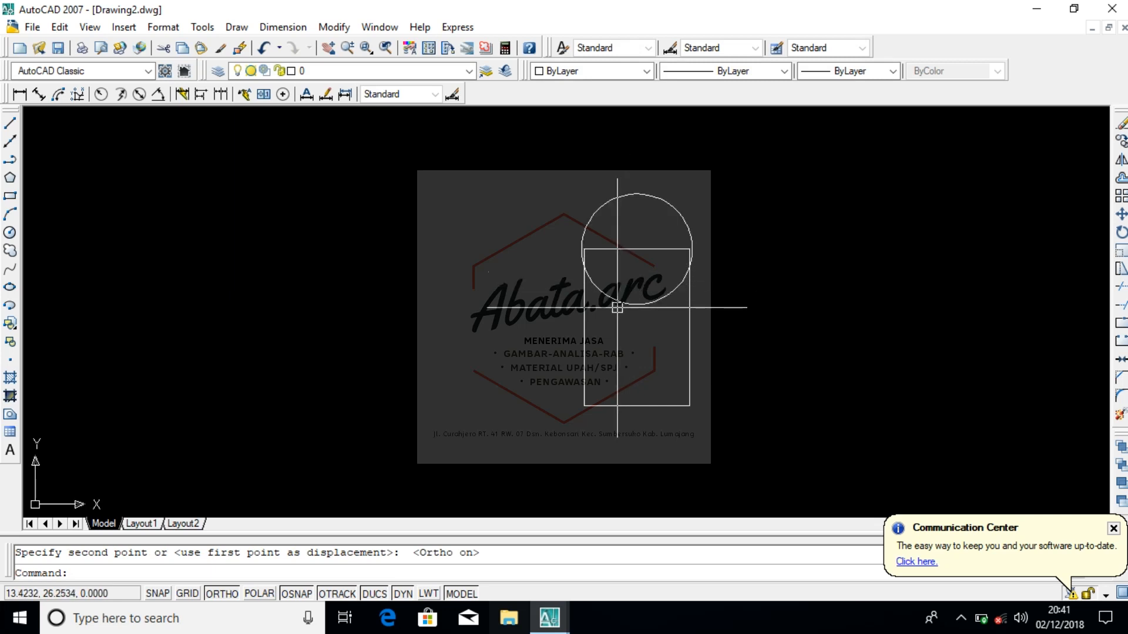
Step: Trim the circle's lower part, the rectangle's top edge and the side stubs inside the circle, leaving one arched outline
type("tr")
key("Return")
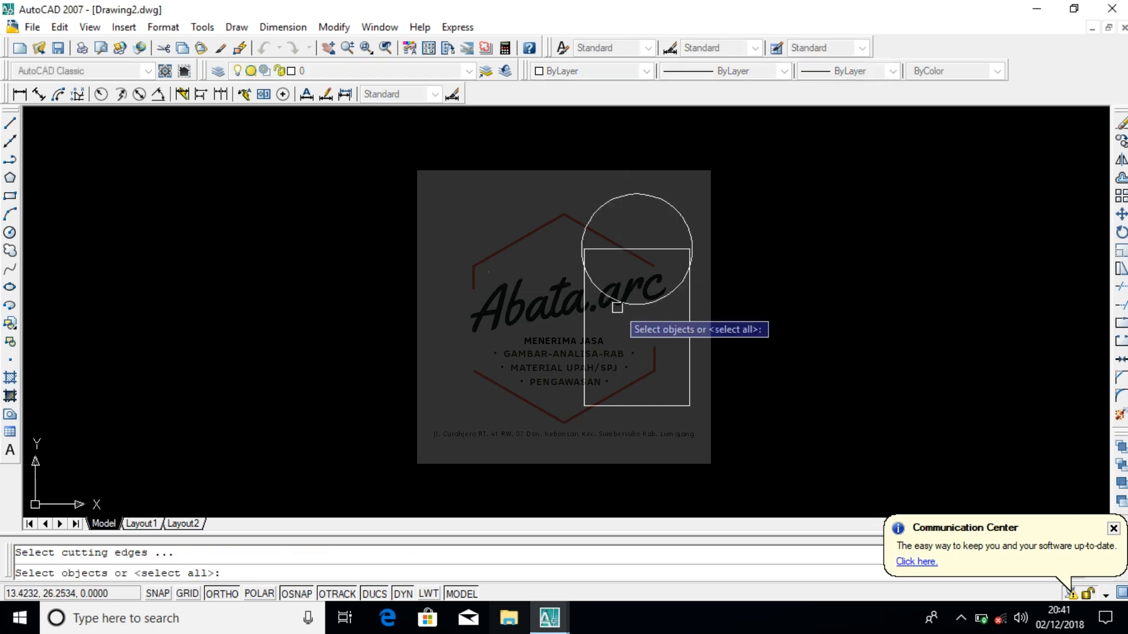
key("Return")
left_click(705, 296)
left_click(624, 259)
left_click(624, 258)
left_click(616, 249)
scroll(587, 257, "up", 4)
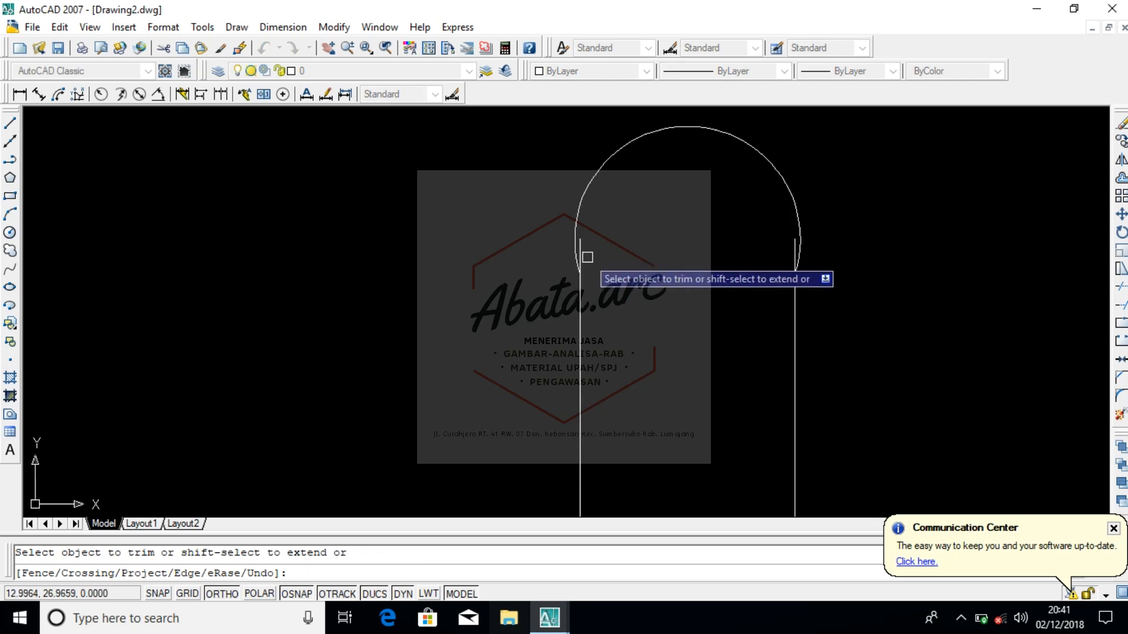
left_click(791, 253)
scroll(732, 293, "down", 4)
scroll(743, 322, "up", 2)
scroll(712, 293, "down", 2)
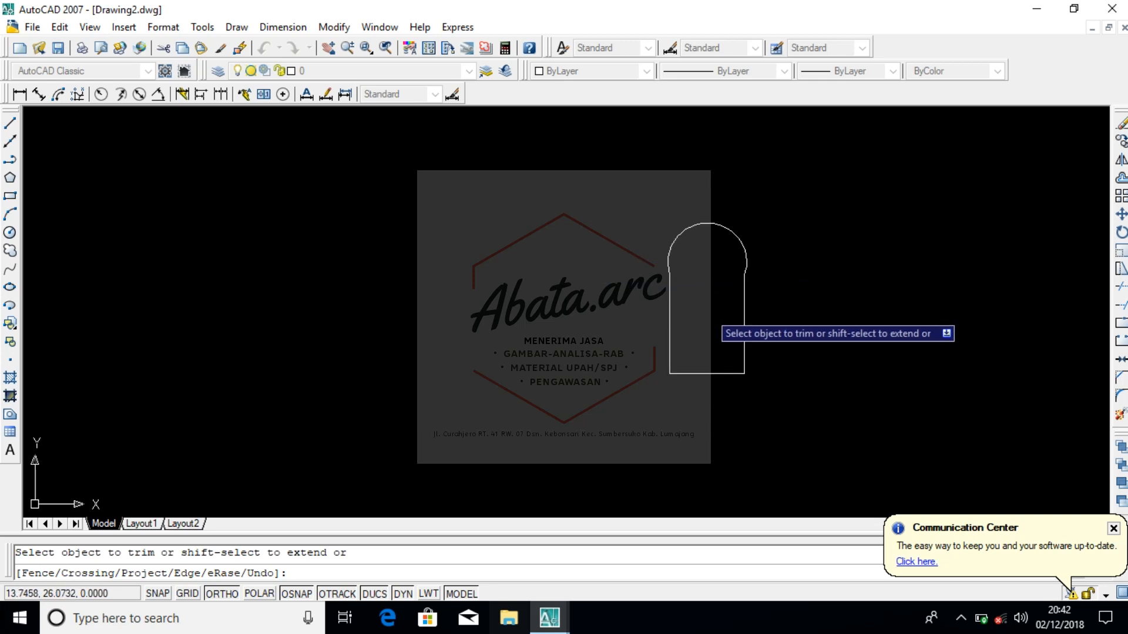
scroll(717, 318, "down", 2)
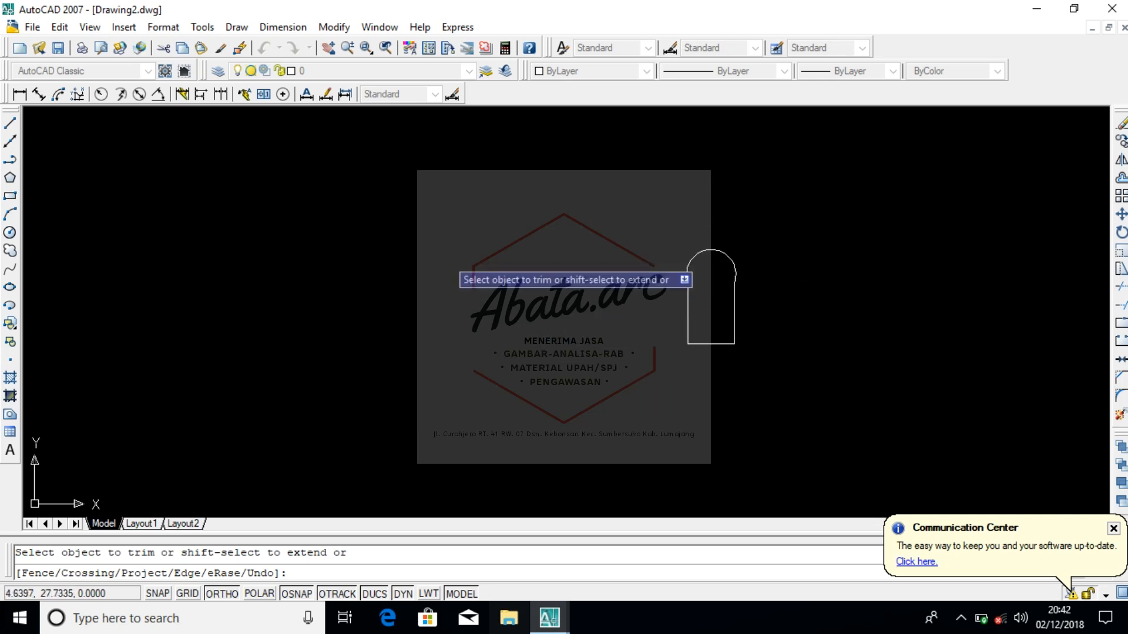
Step: Draw a rectangle about 2.9 by 7 units around the arched outline, leaving the largest gap below it
left_click(10, 196)
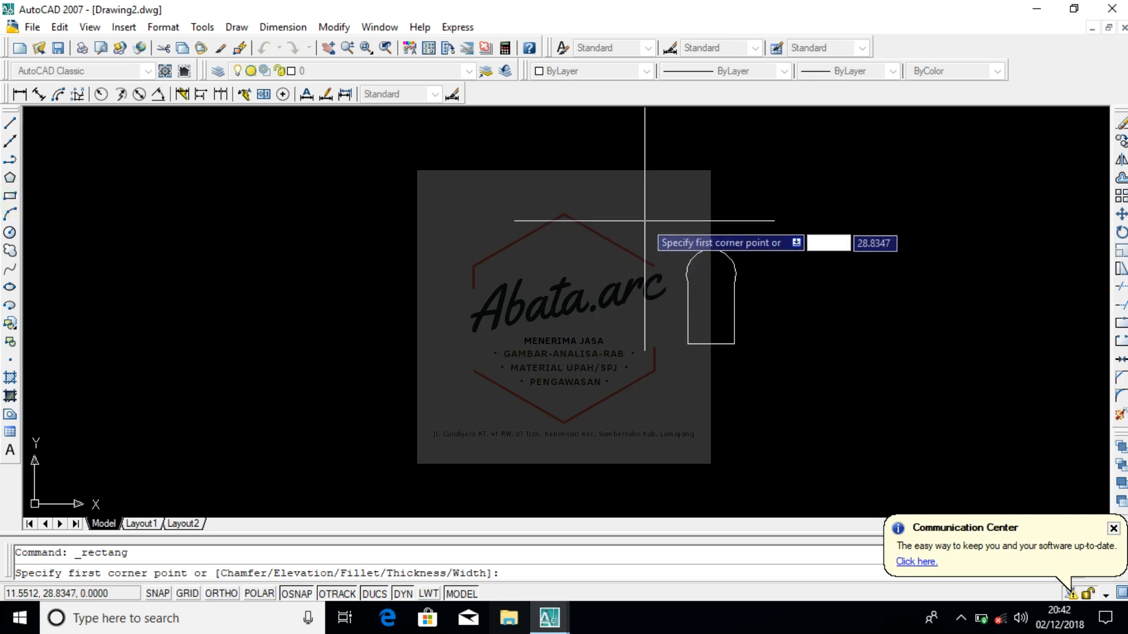
left_click(667, 214)
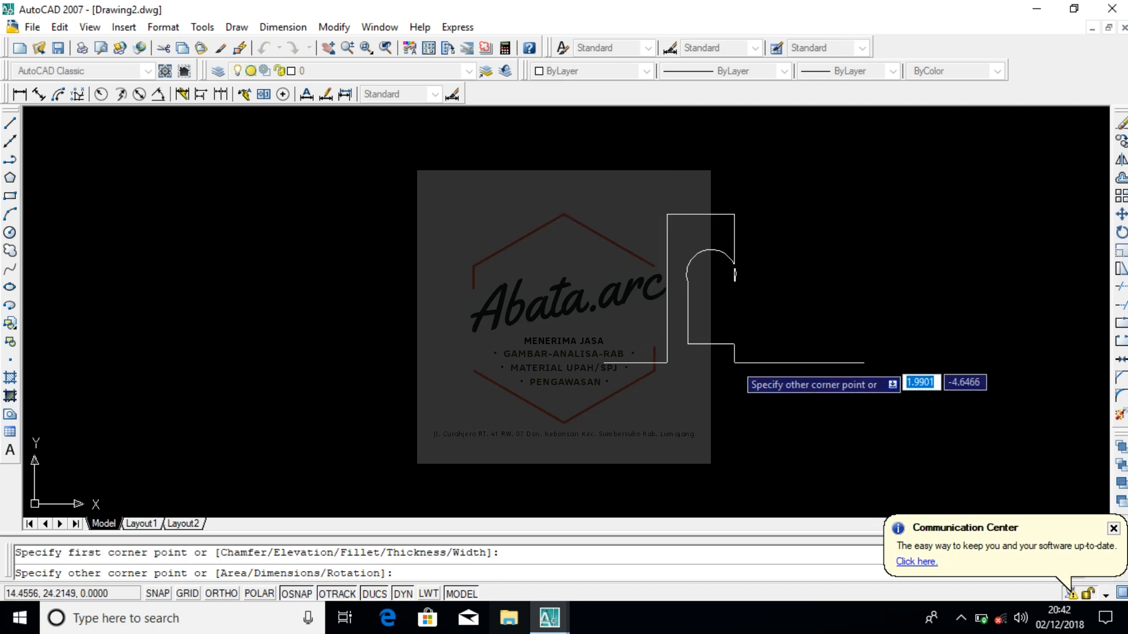
left_click(755, 428)
scroll(790, 223, "down", 2)
scroll(756, 282, "down", 2)
scroll(785, 290, "up", 5)
left_click(741, 242)
left_click(712, 252)
left_click(827, 463)
left_click(731, 394)
scroll(734, 404, "down", 3)
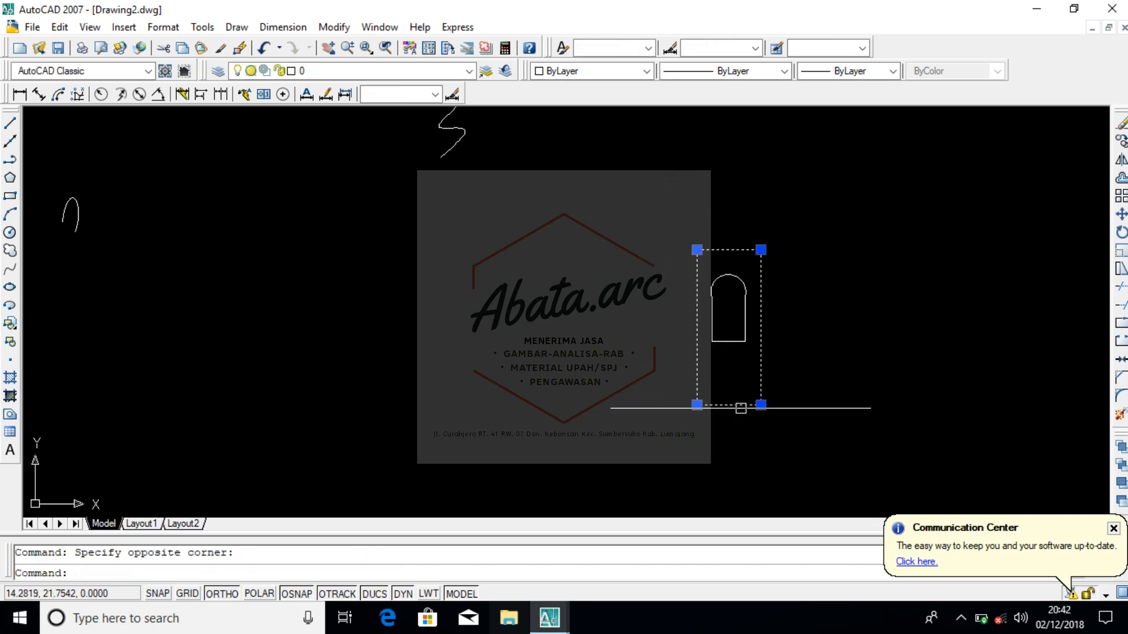
key("Escape")
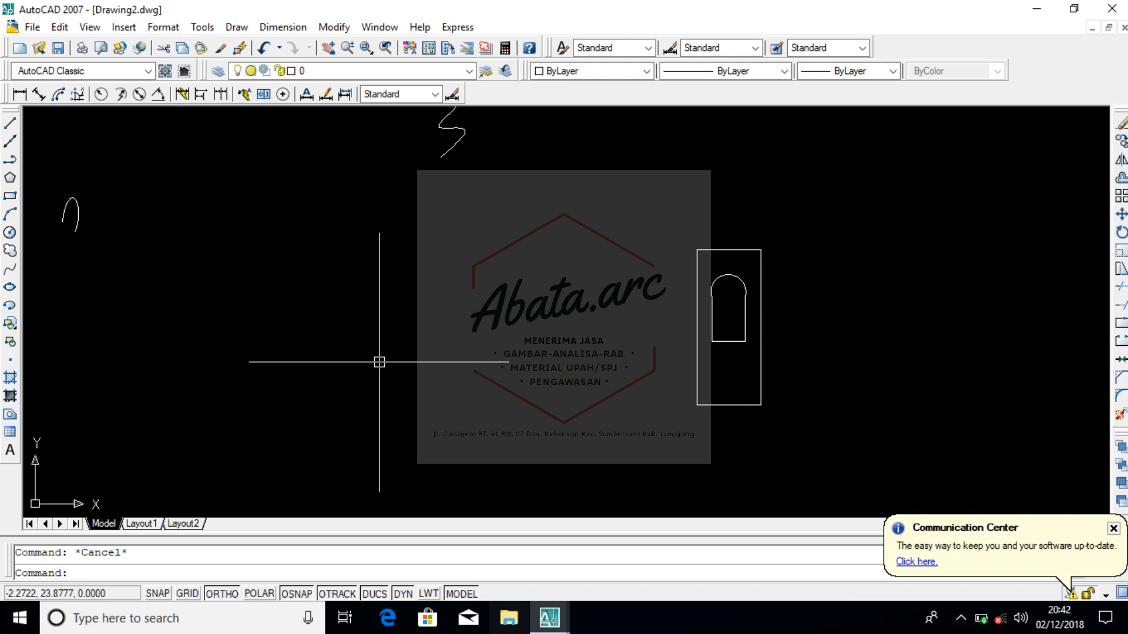
Step: Begin a block definition and select the outer rectangle together with the arched outline inside it as the block's objects
left_click(13, 343)
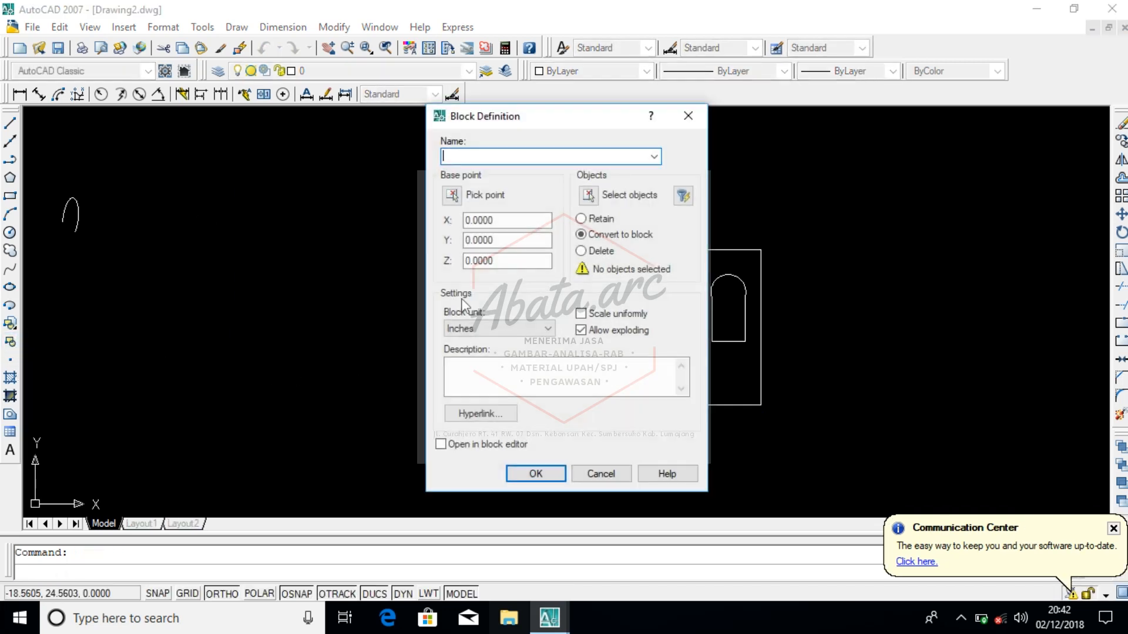
left_click(589, 195)
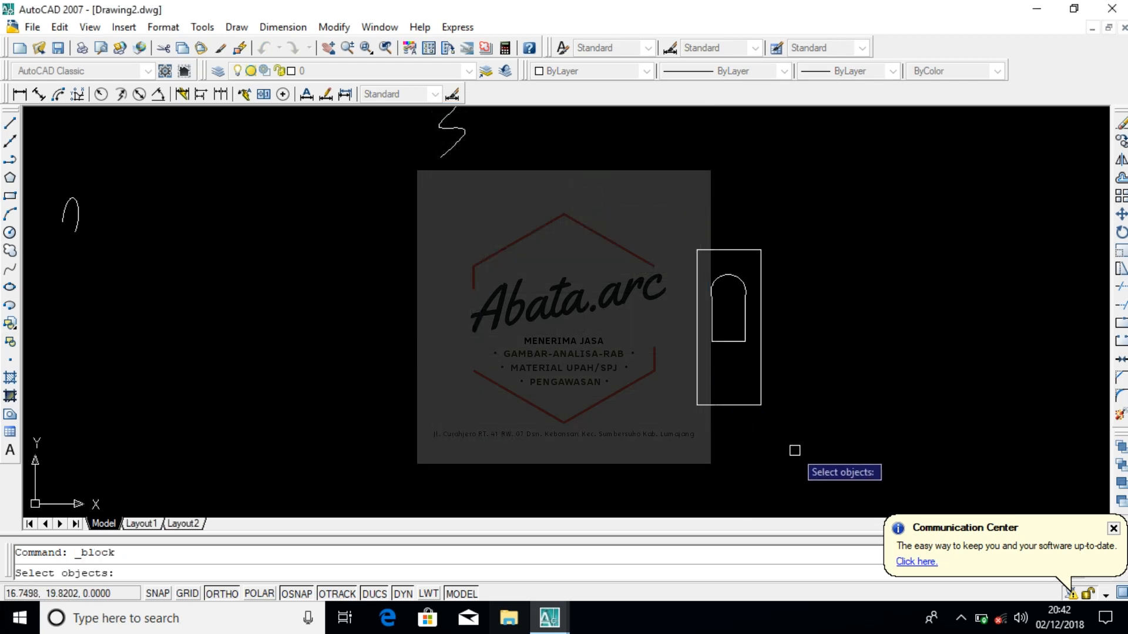
left_click(796, 451)
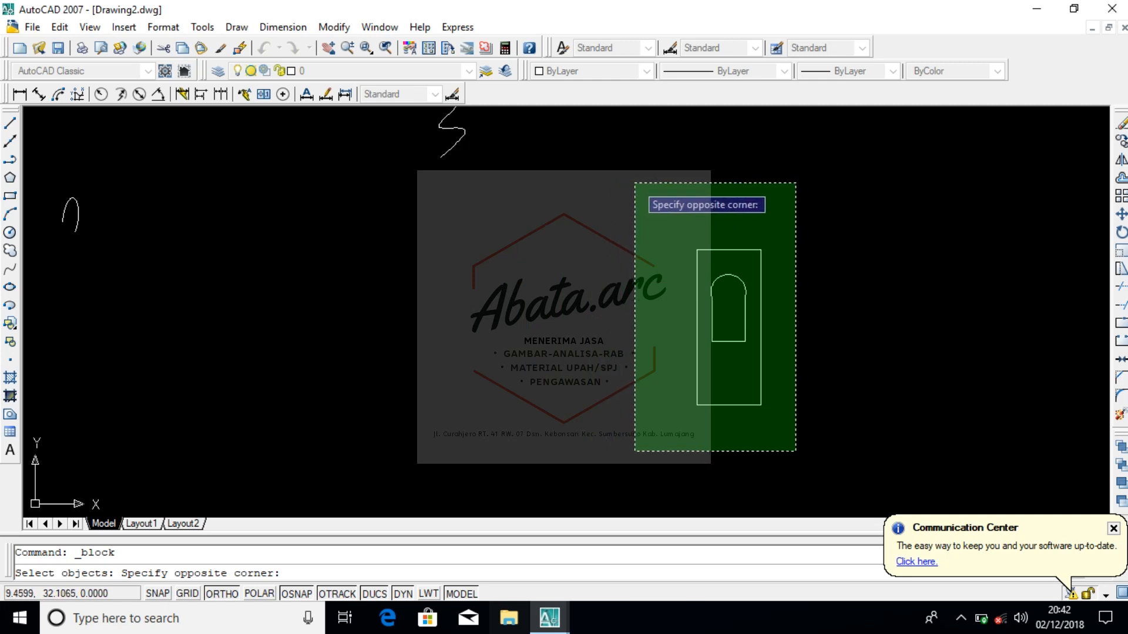
left_click(635, 184)
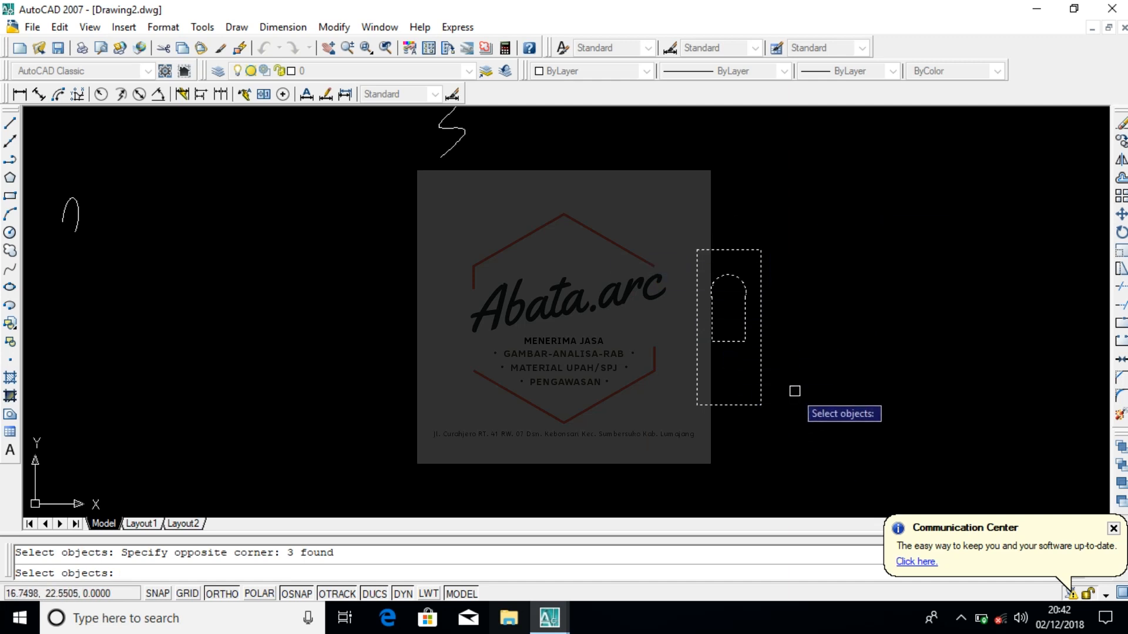
key("Return")
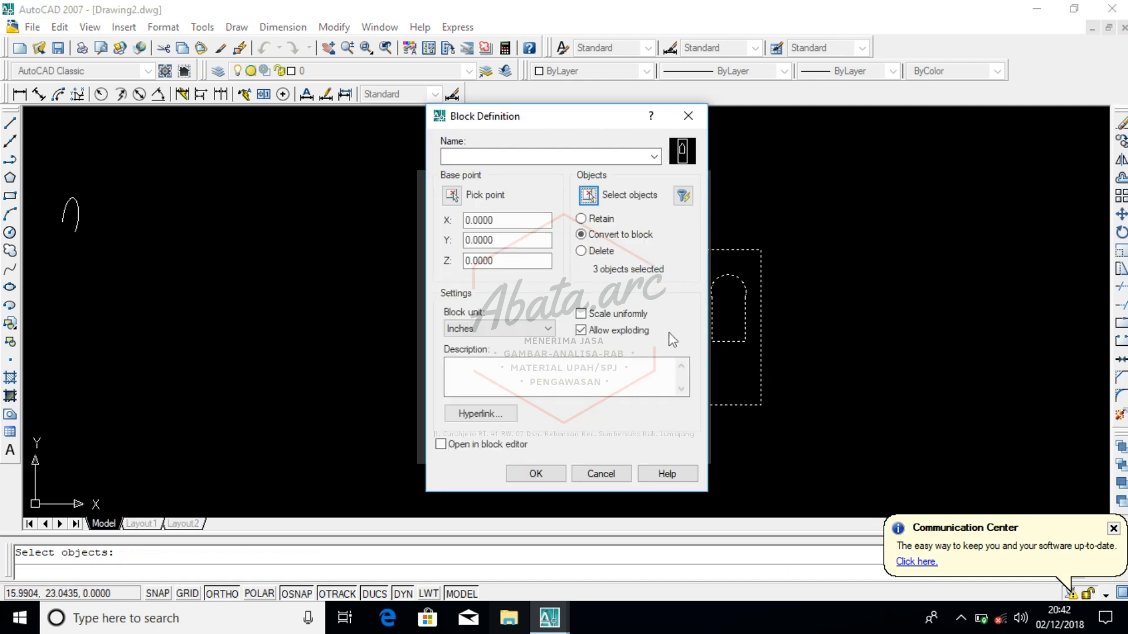
Step: Name the block lubang, use the outer rectangle's lower-right corner as its base point, and create the block
left_click(541, 157)
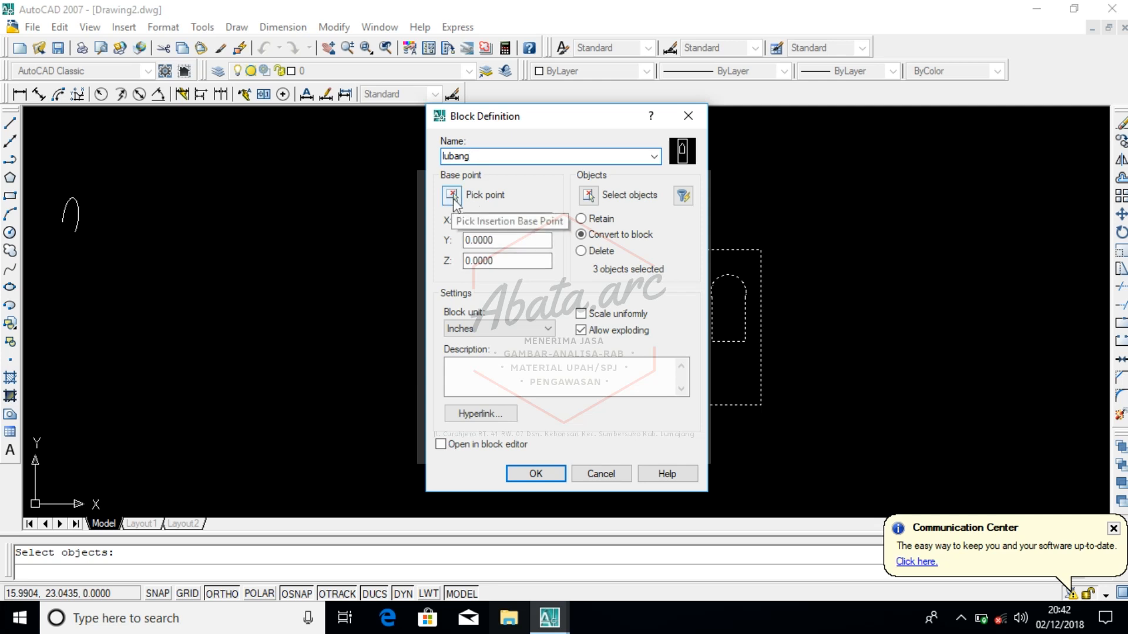
left_click(452, 196)
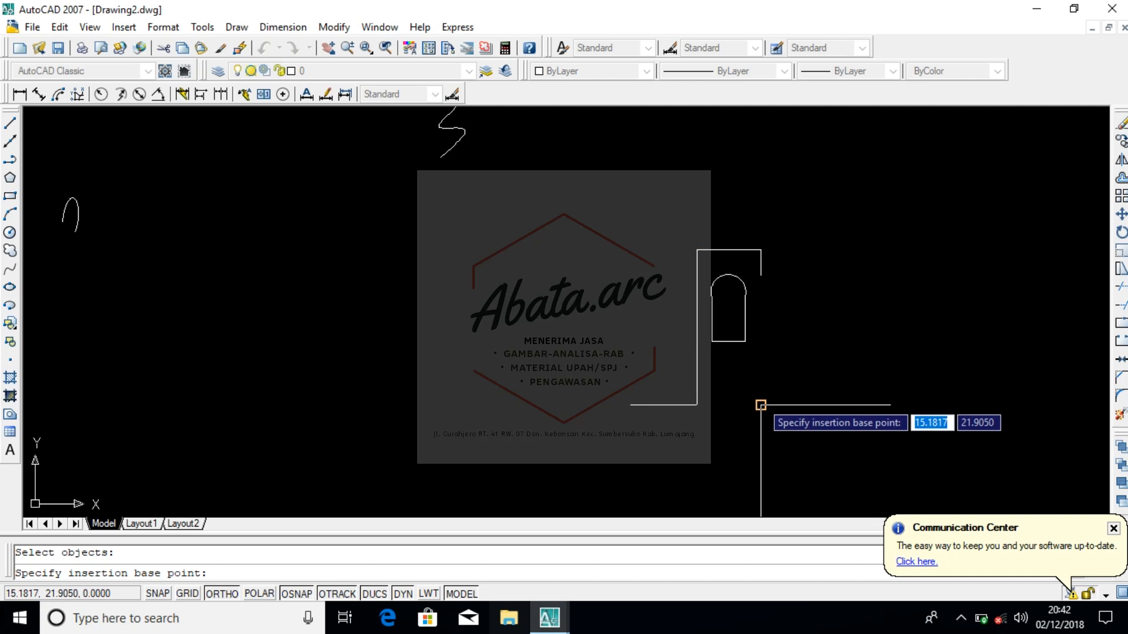
left_click(760, 404)
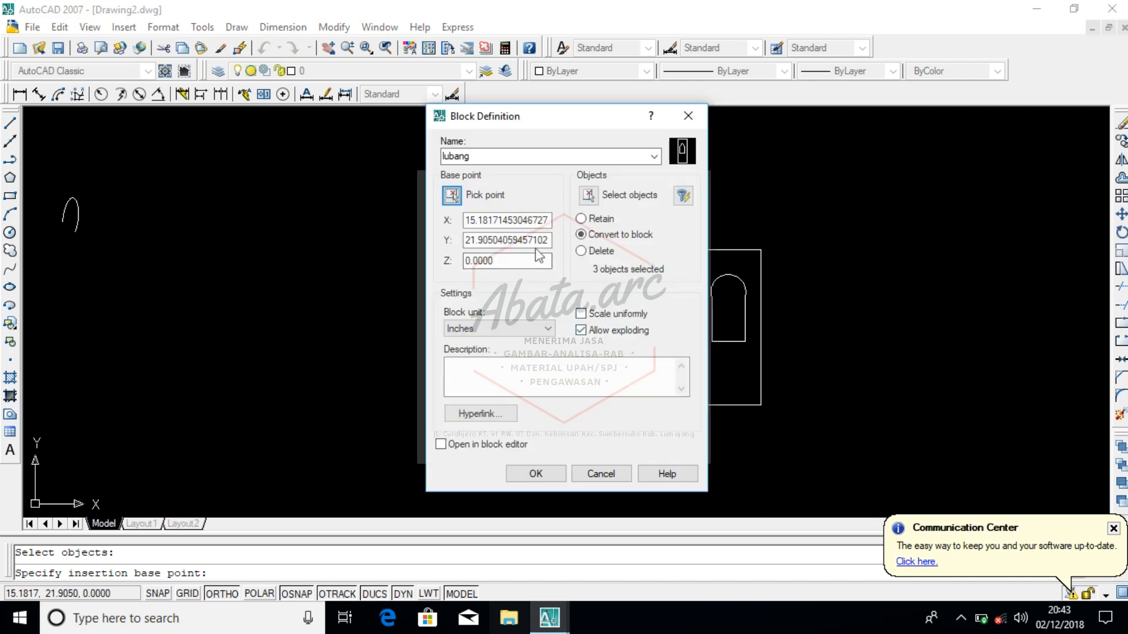
left_click(549, 474)
left_click(704, 404)
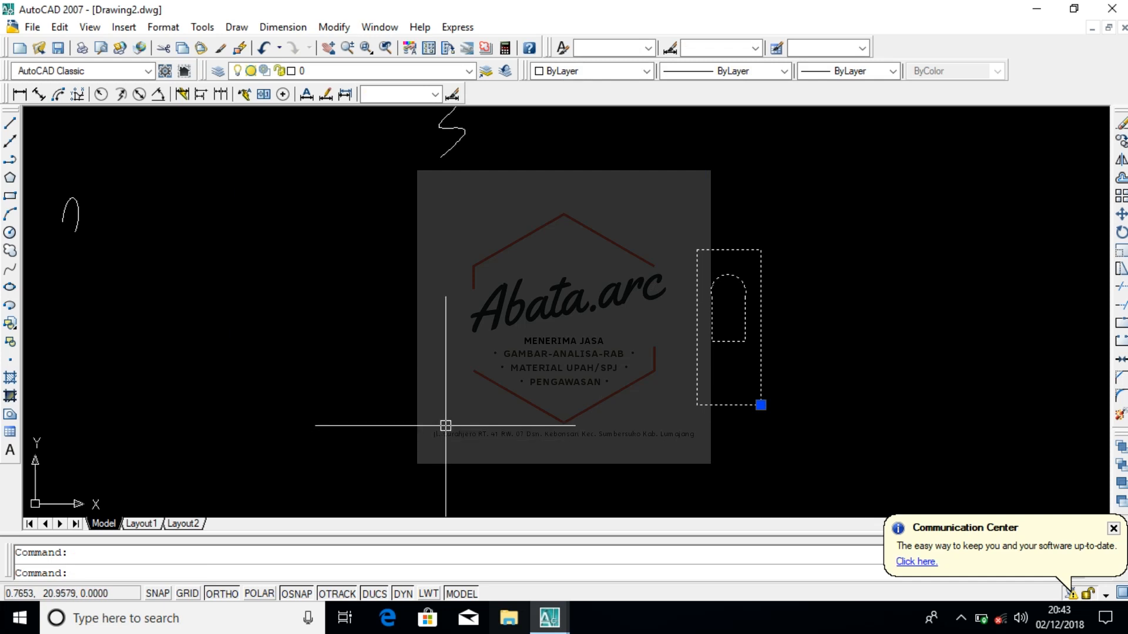
key("Escape")
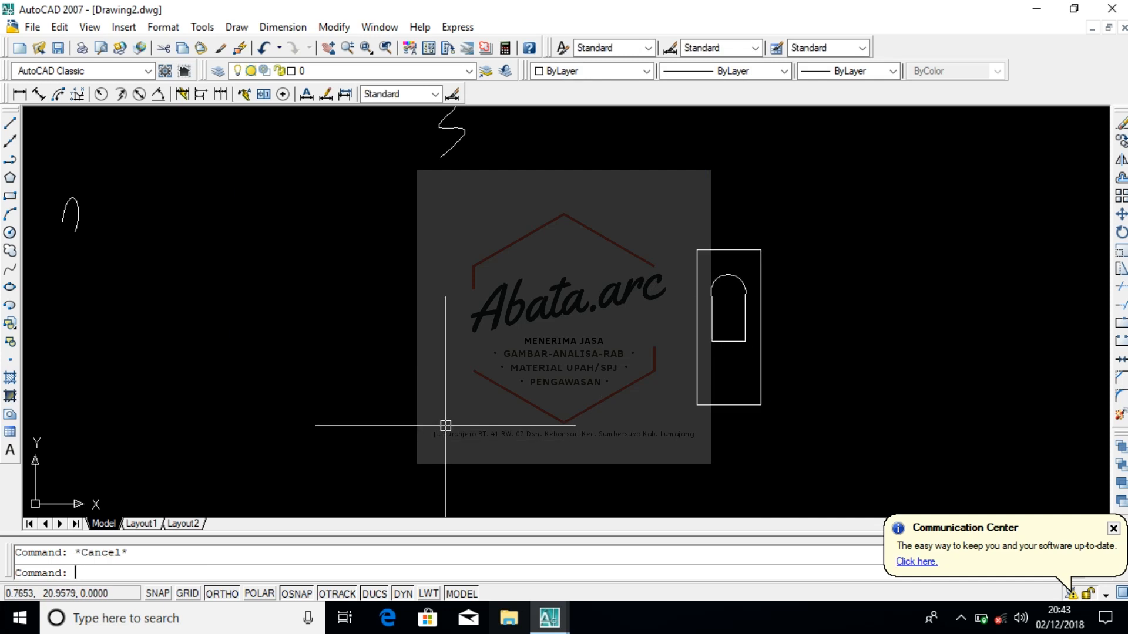
left_click(10, 323)
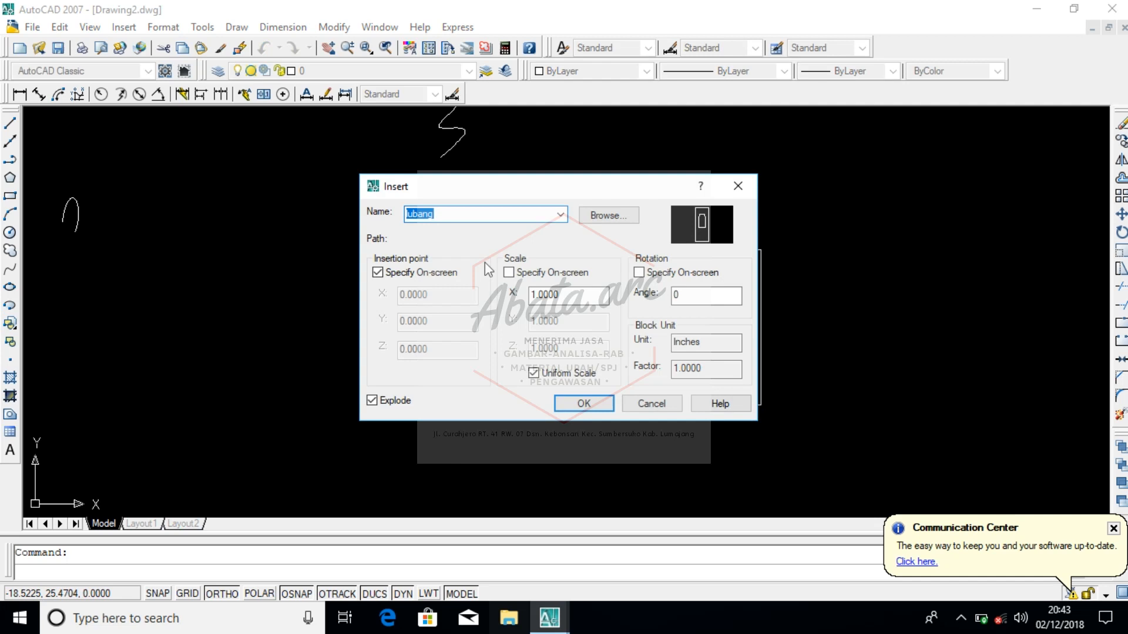
left_click(560, 215)
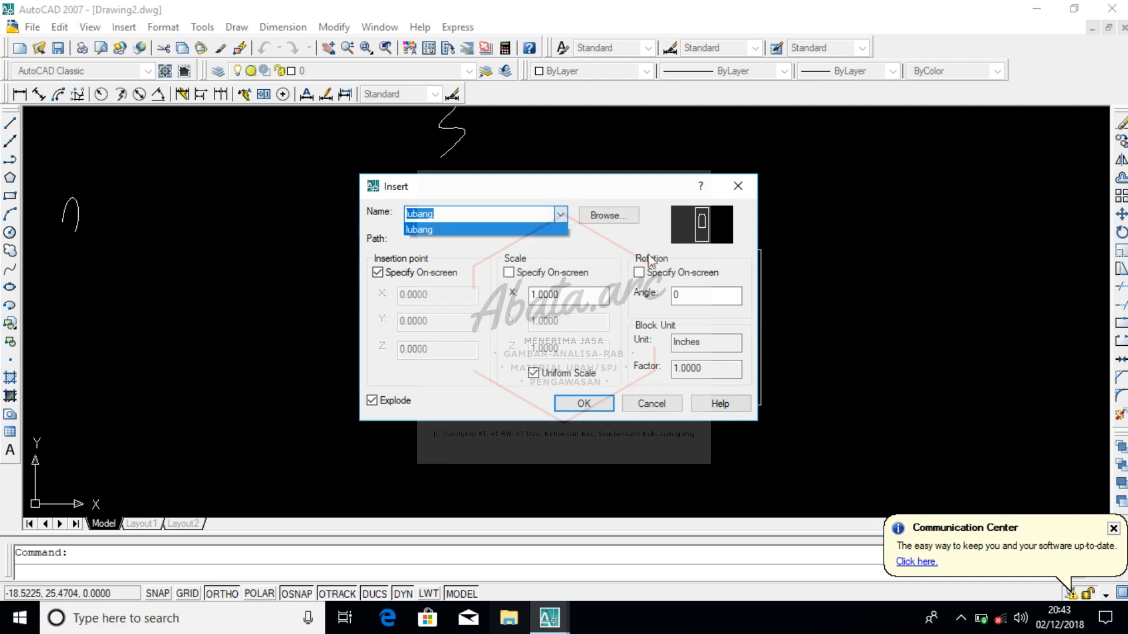
left_click(743, 194)
left_click(734, 185)
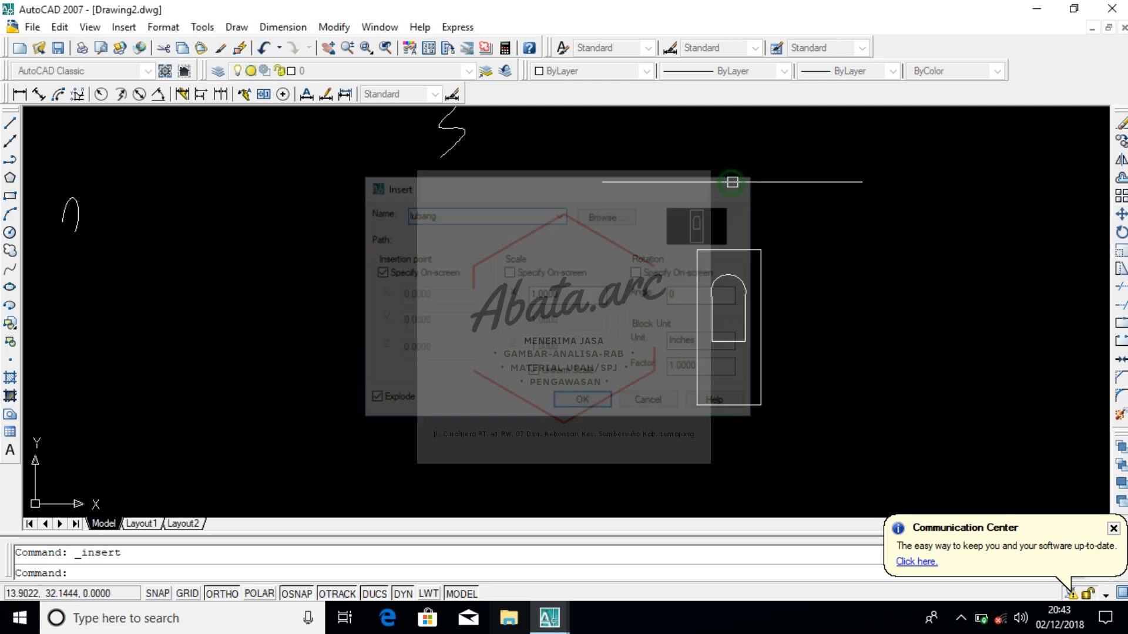
Step: Erase the original lubang block from the drawing
left_click(823, 403)
left_click(720, 346)
key("Delete")
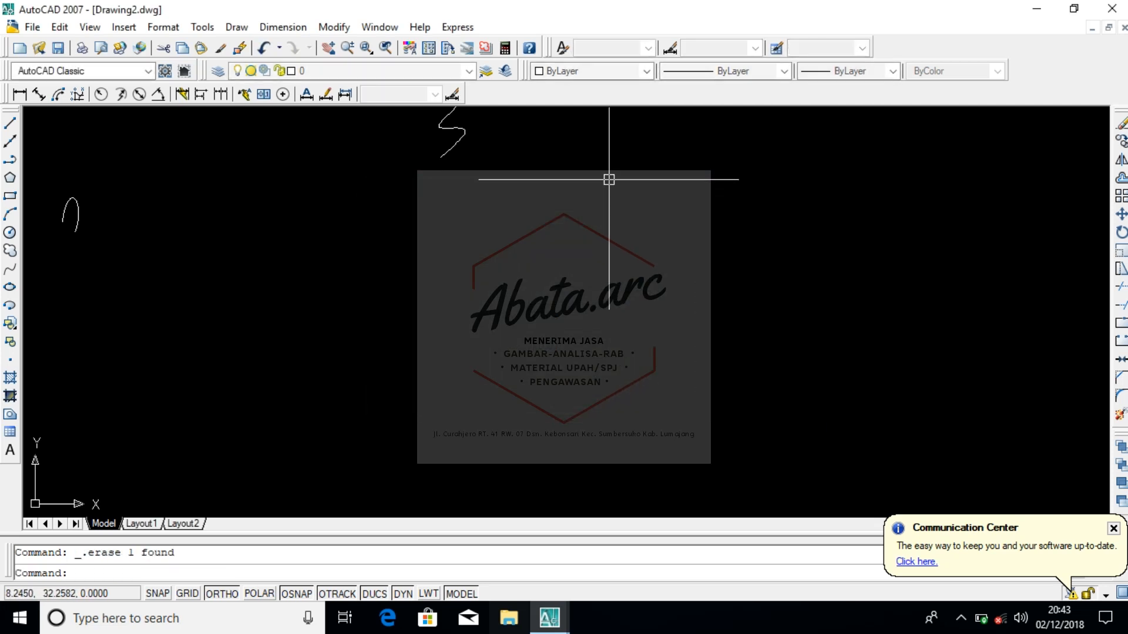
Step: Insert the lubang block exploded at scale 1 and angle 0 in the empty area beside the spline
left_click(10, 323)
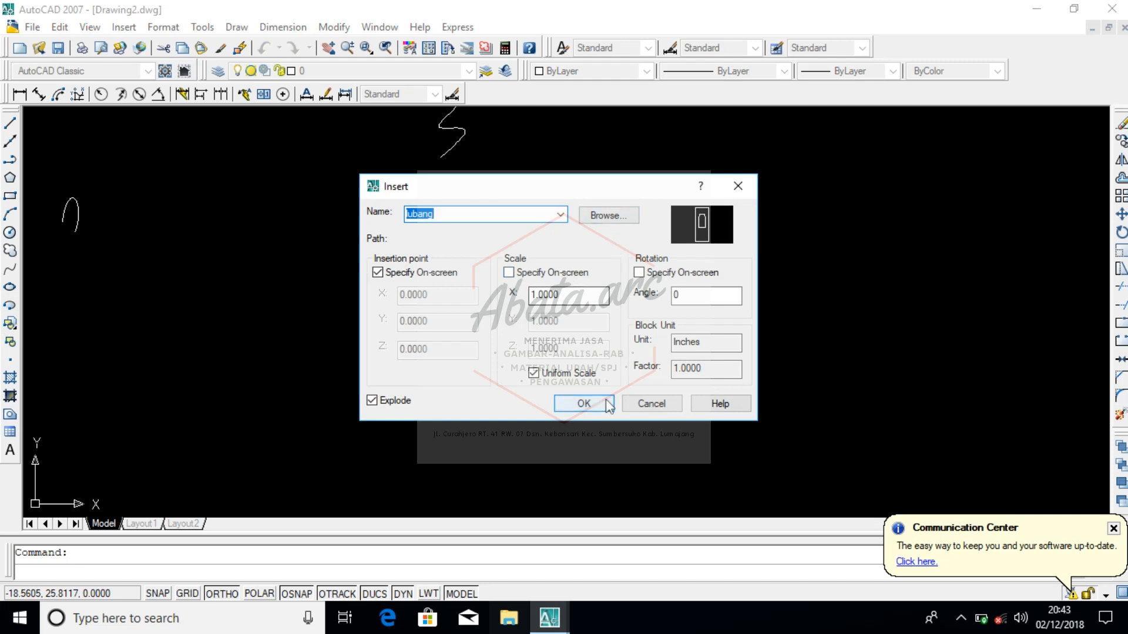
left_click(561, 214)
left_click(537, 228)
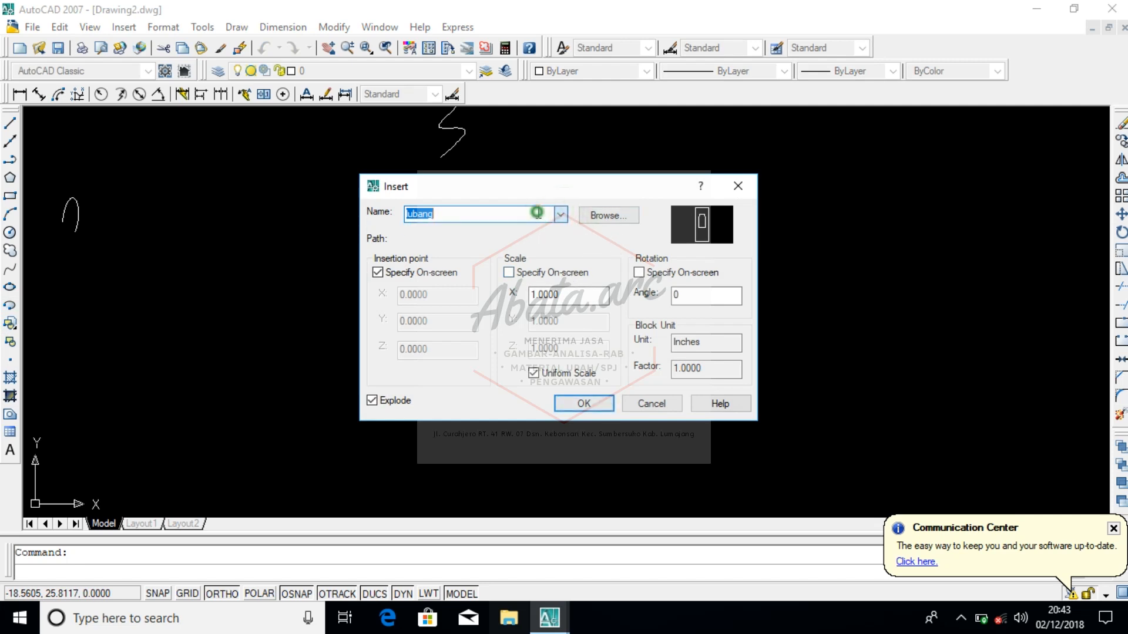
left_click(584, 404)
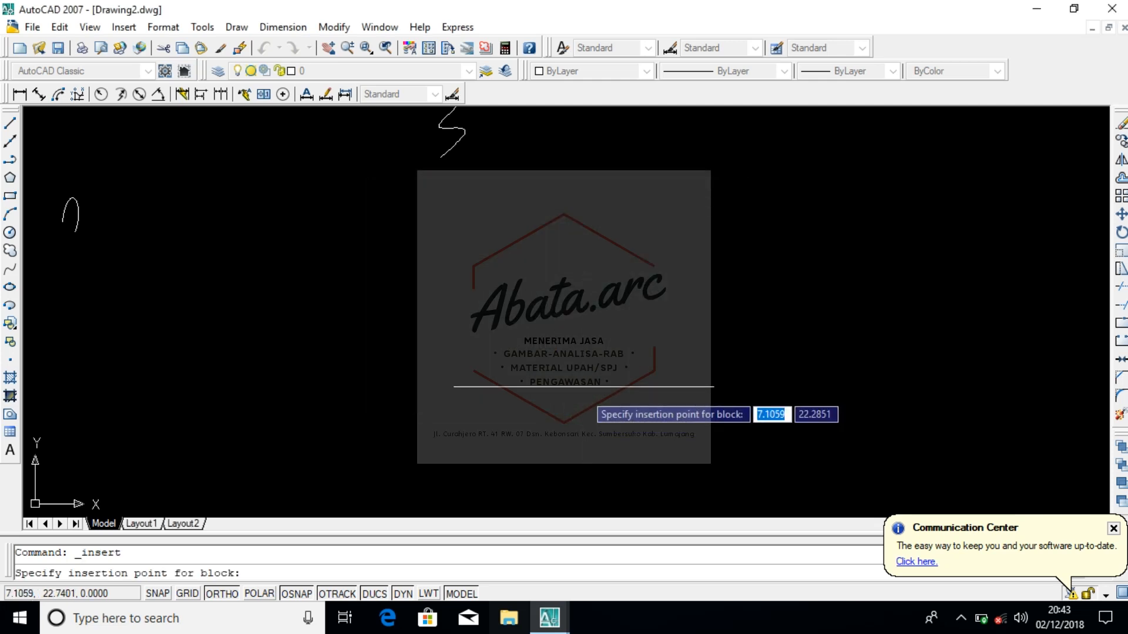
left_click(619, 306)
Step: Erase the inserted rectangle and arched outline together with the zigzag spline next to them
scroll(562, 407, "down", 1)
left_click(703, 388)
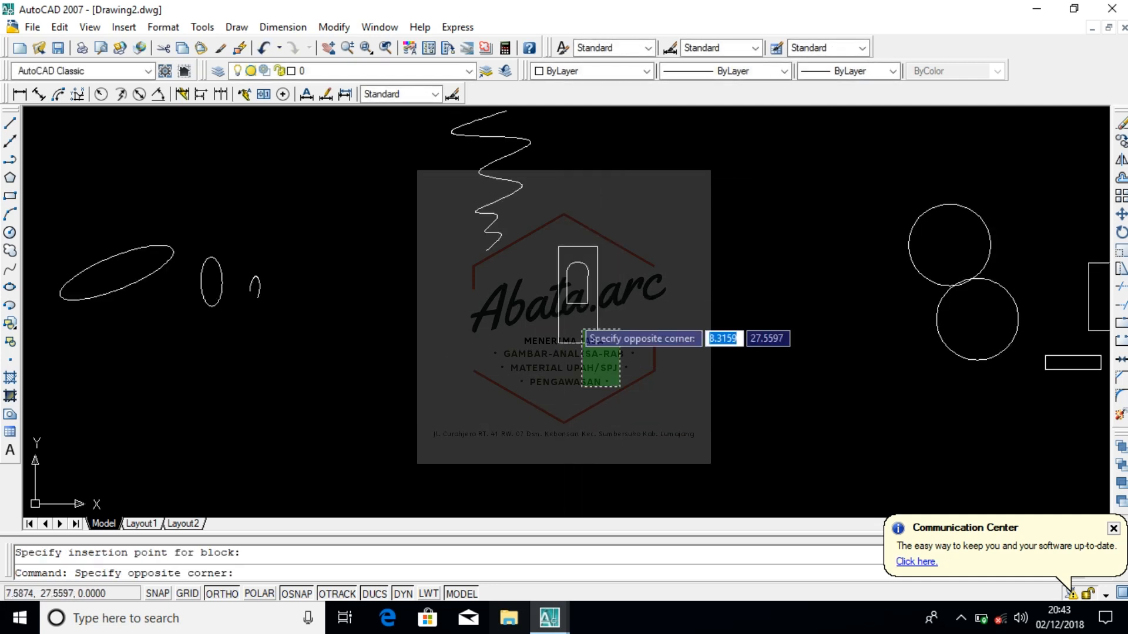
left_click(477, 172)
key("Delete")
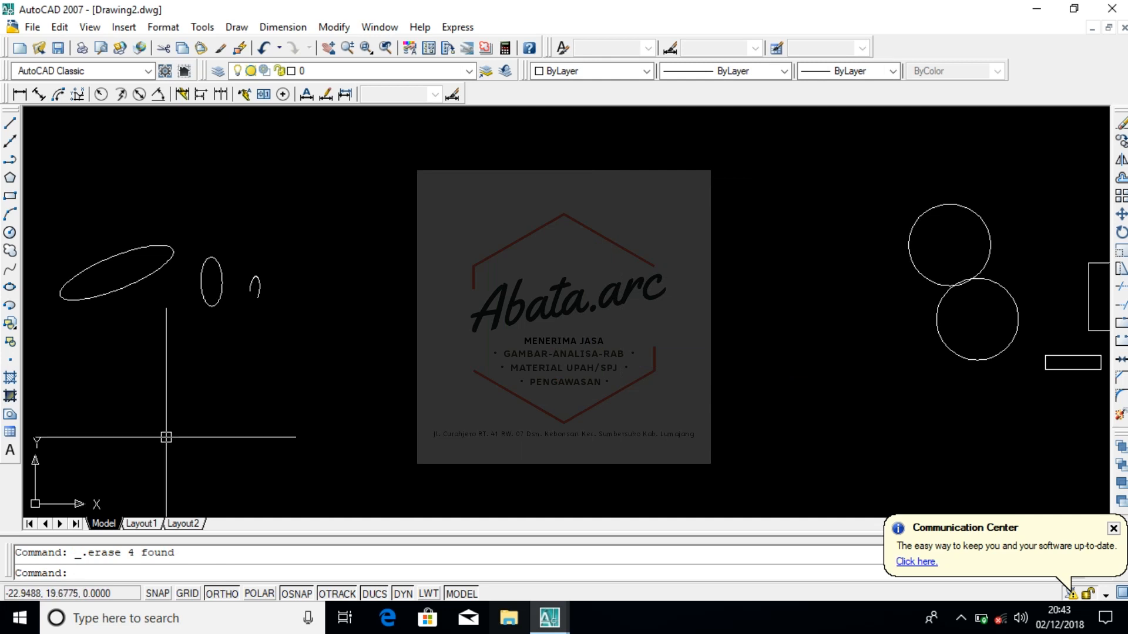
Step: Place nine scattered points in the empty area between the small elliptical arc and the two circles
left_click(12, 363)
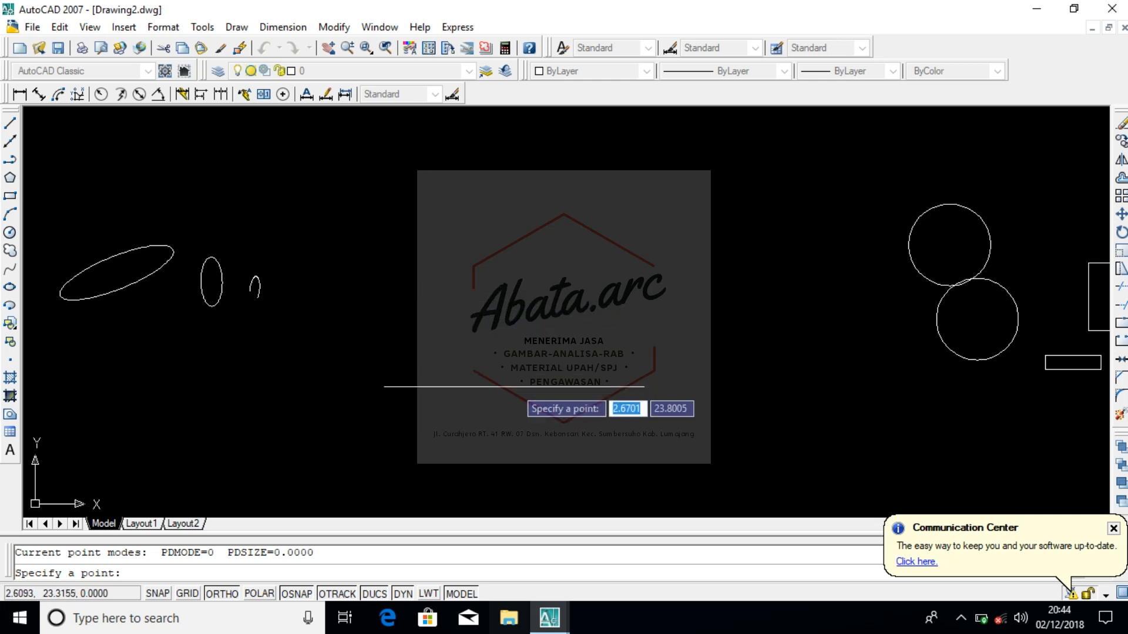
scroll(468, 327, "up", 4)
scroll(464, 306, "down", 4)
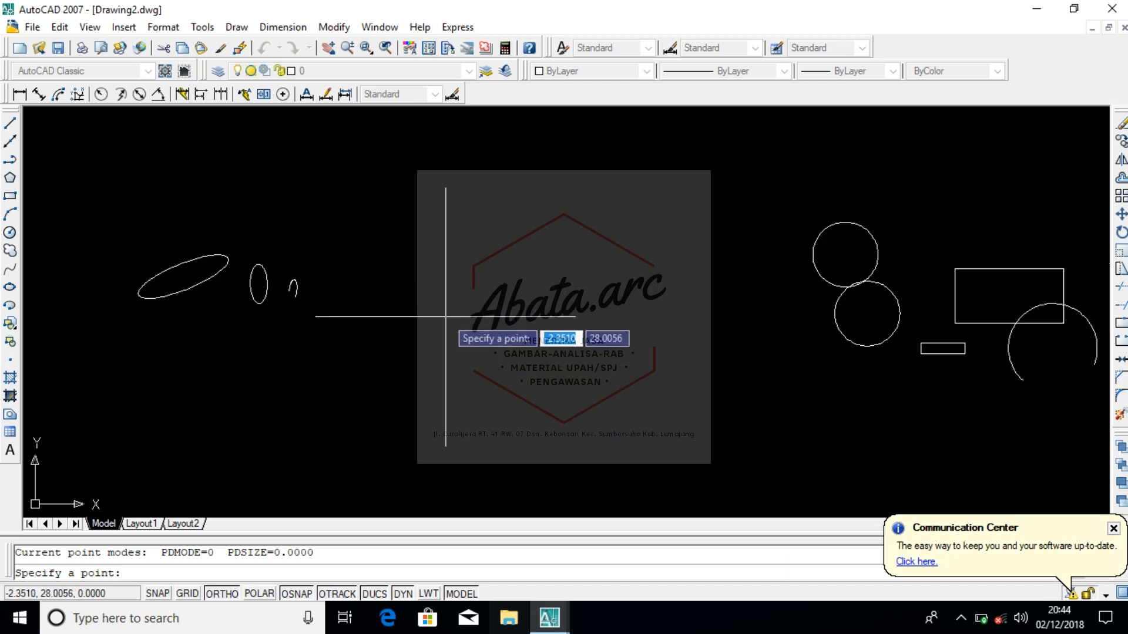
left_click(490, 338)
key("Return")
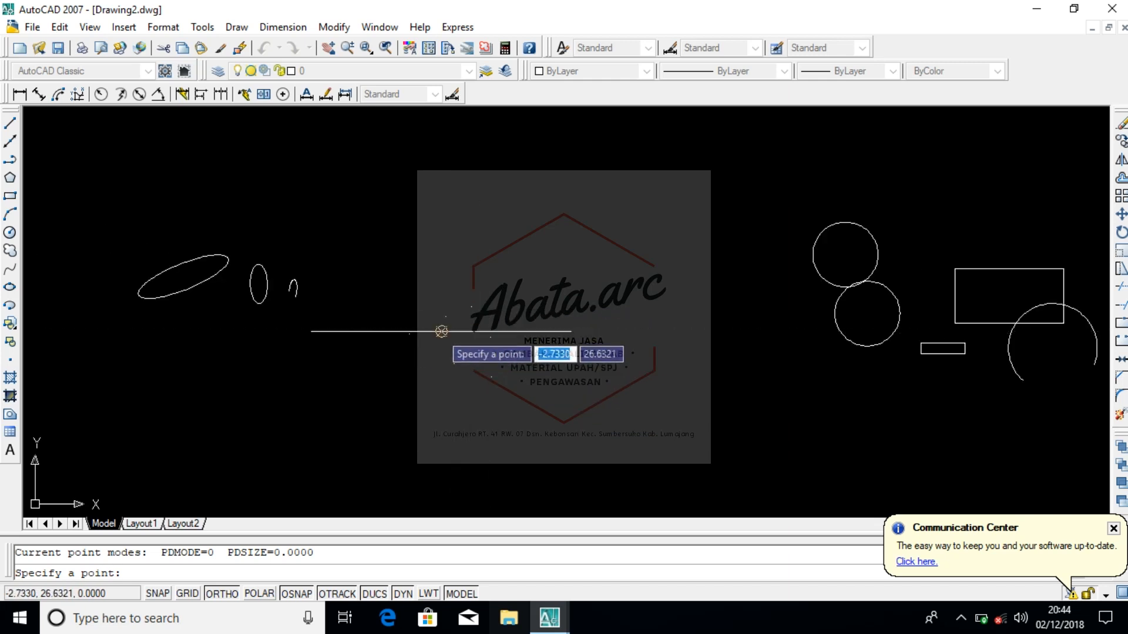
key("Escape")
Step: Set the point style to a circle with an X through it, with a size of 1% relative to the screen
left_click(514, 411)
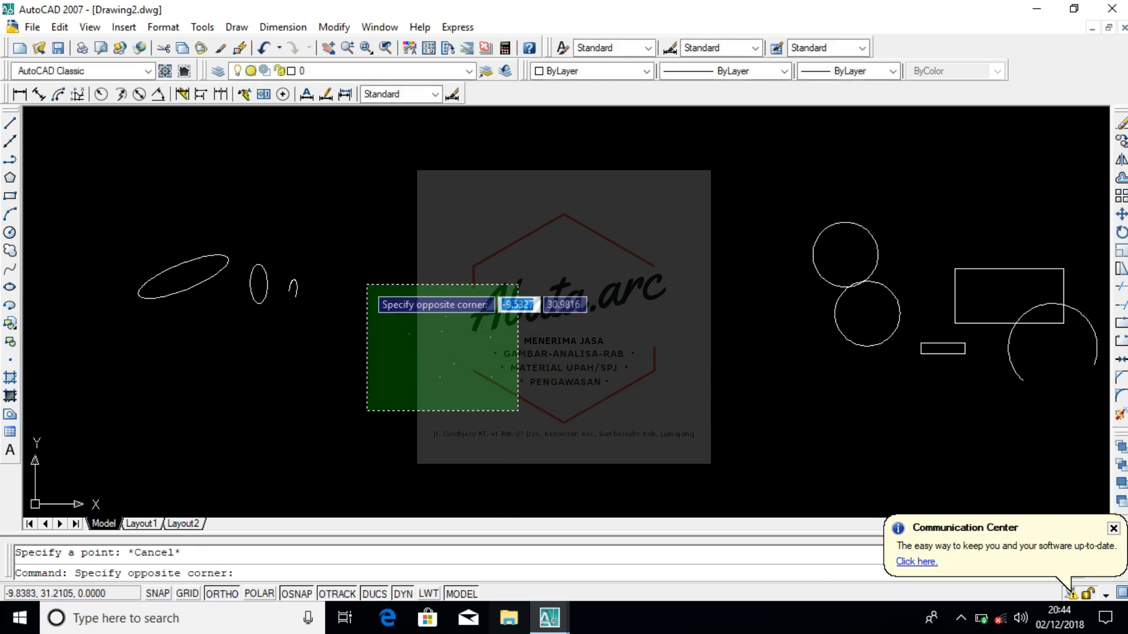
left_click(379, 299)
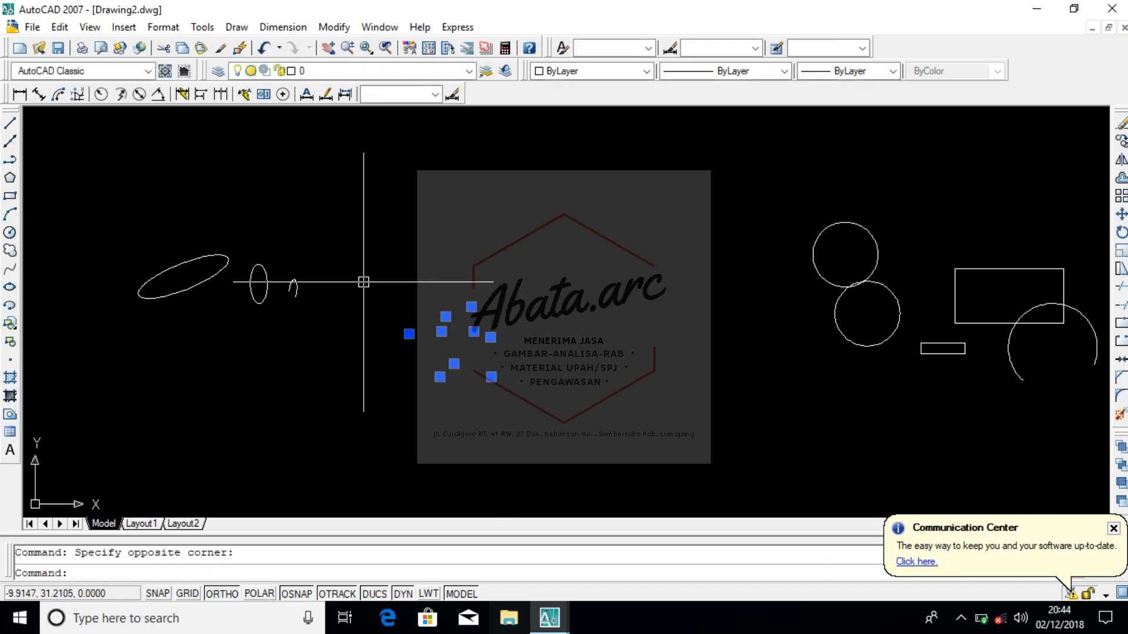
left_click(153, 27)
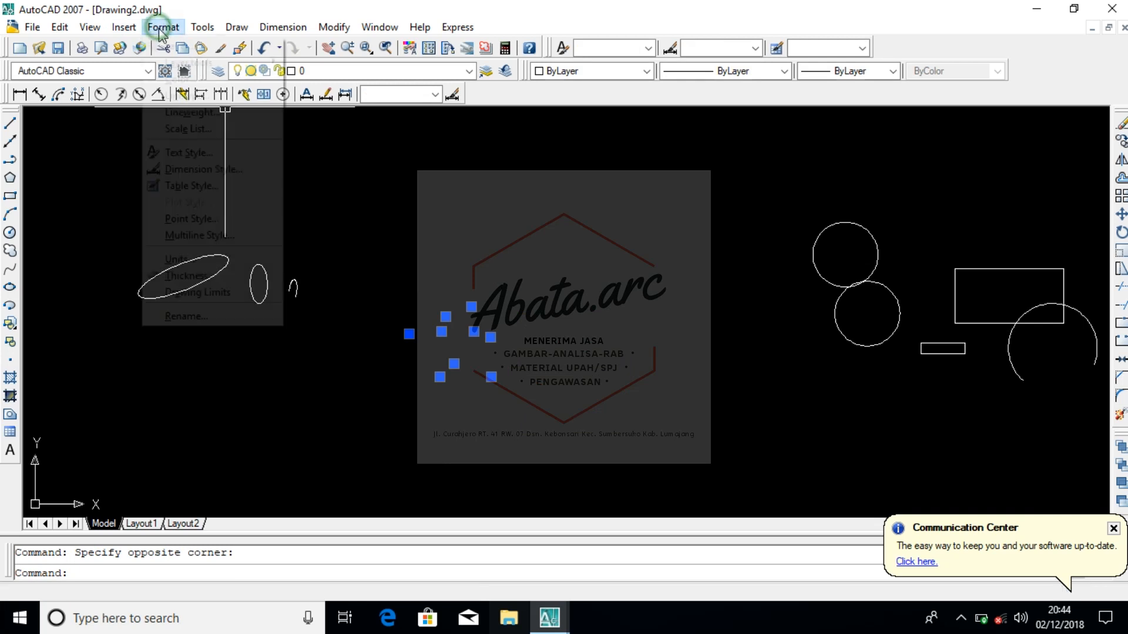
left_click(217, 219)
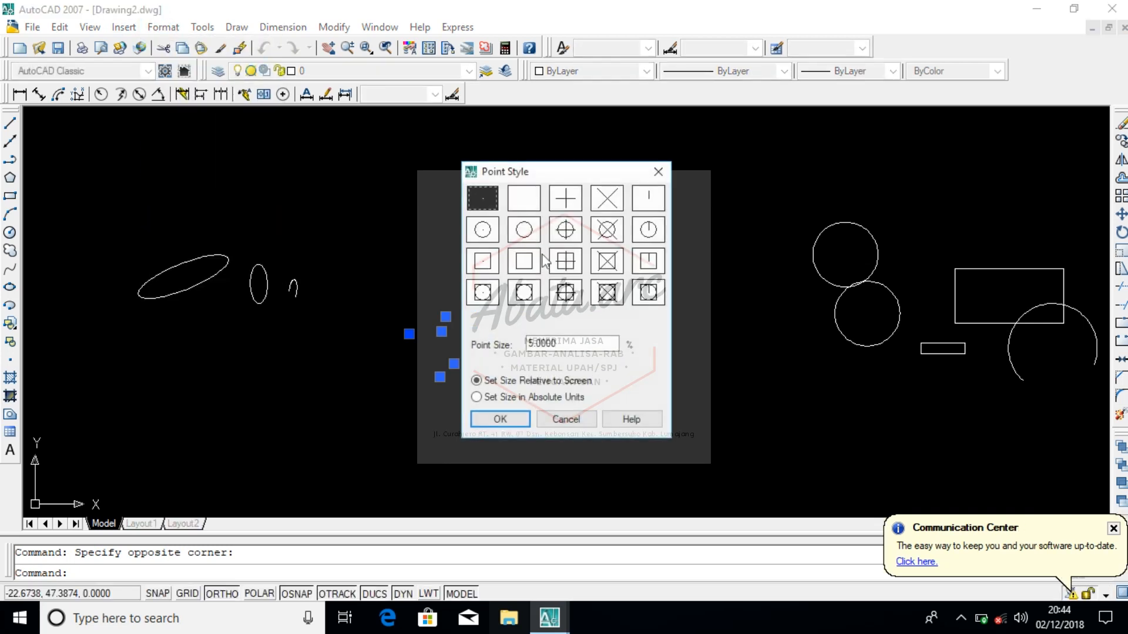
left_click(611, 238)
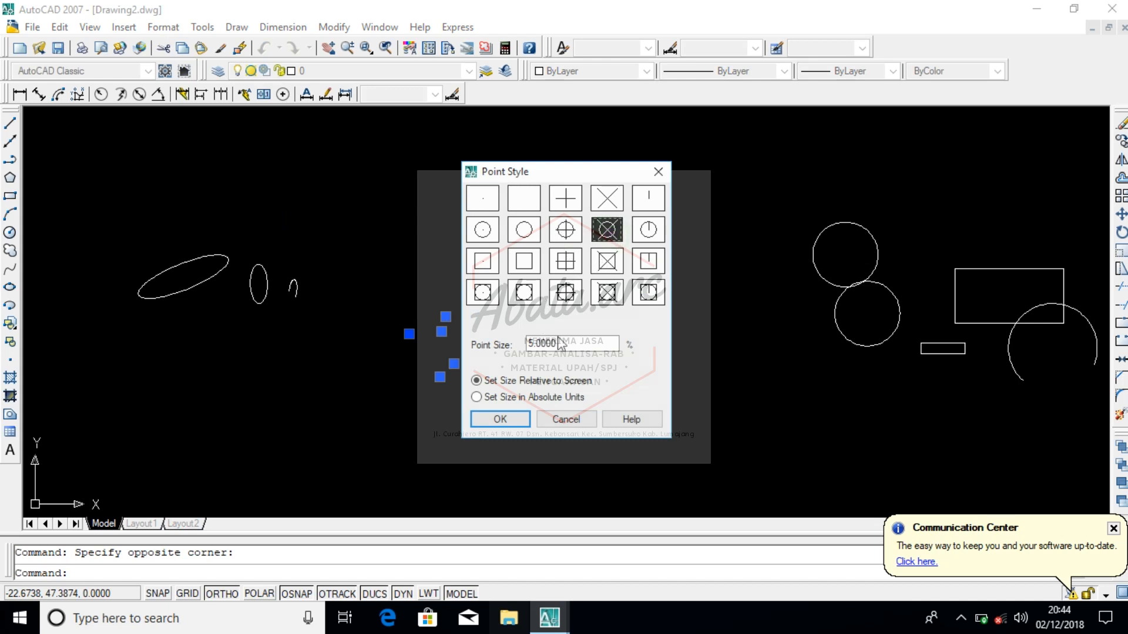
left_click_drag(587, 343, 498, 338)
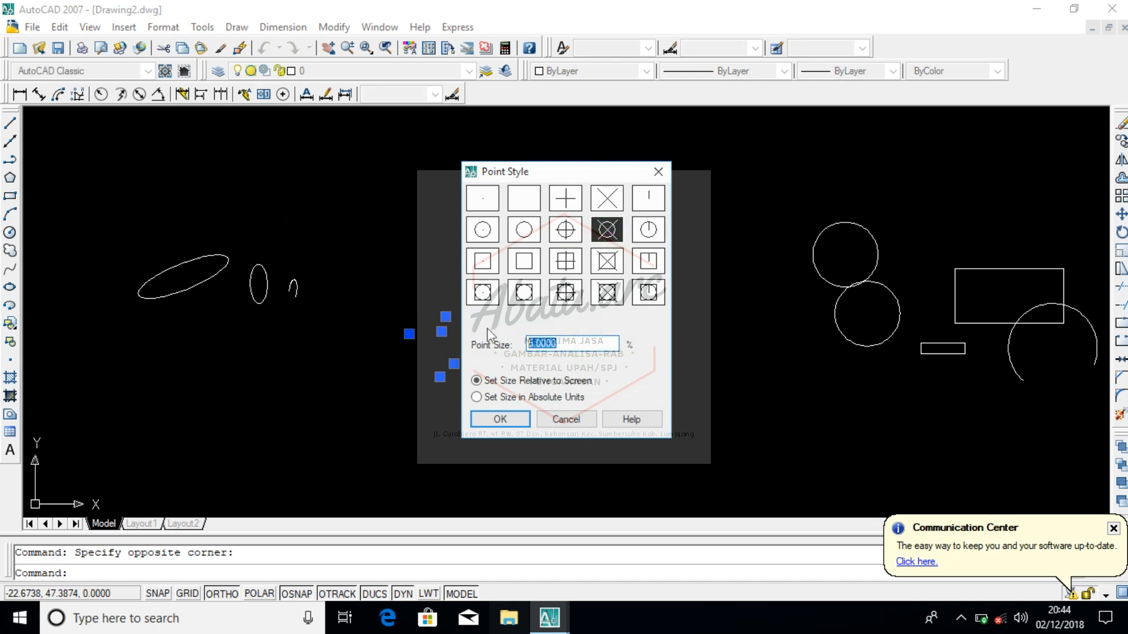
type("1")
left_click(500, 419)
Step: Place a single point at the exact coordinates X 20, Y 10
scroll(470, 345, "up", 3)
scroll(417, 367, "down", 5)
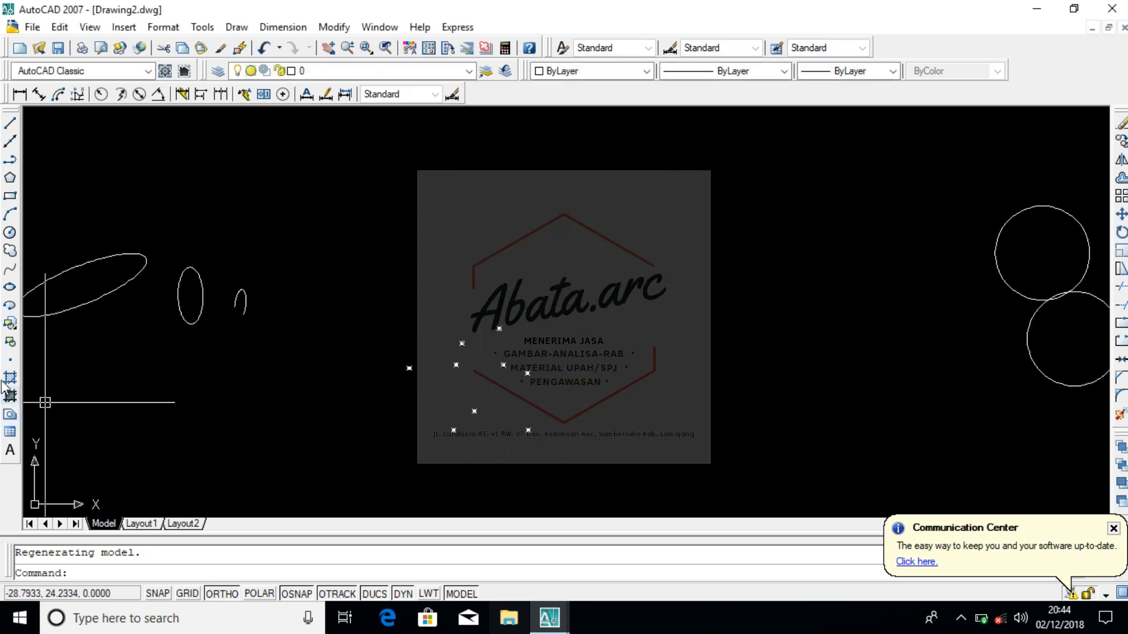
left_click(10, 359)
scroll(442, 412, "up", 3)
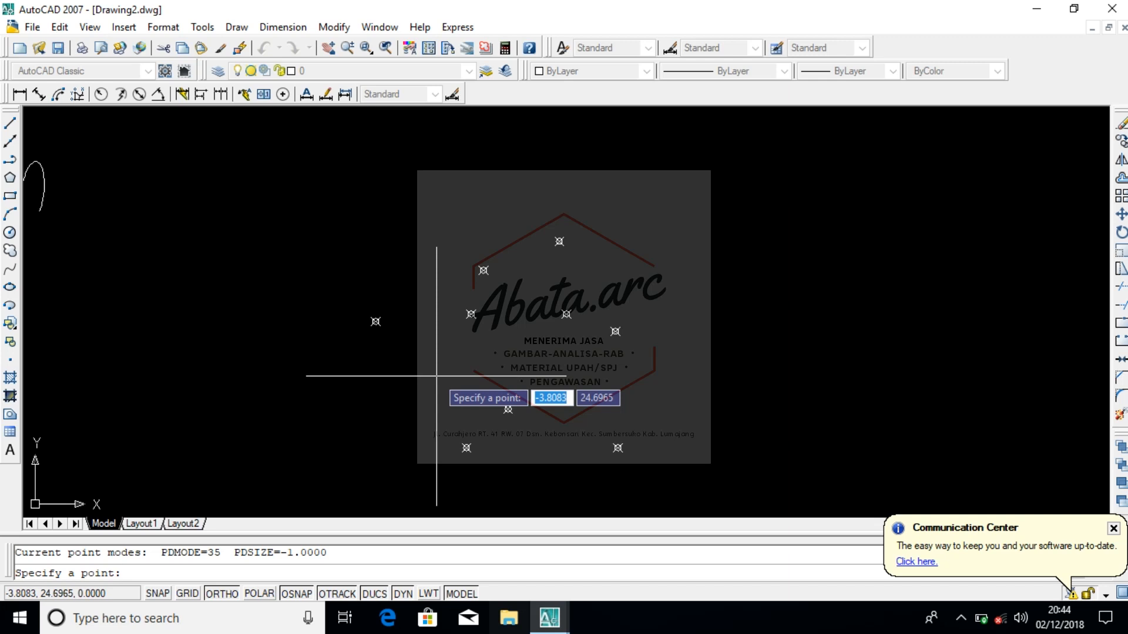
type("20")
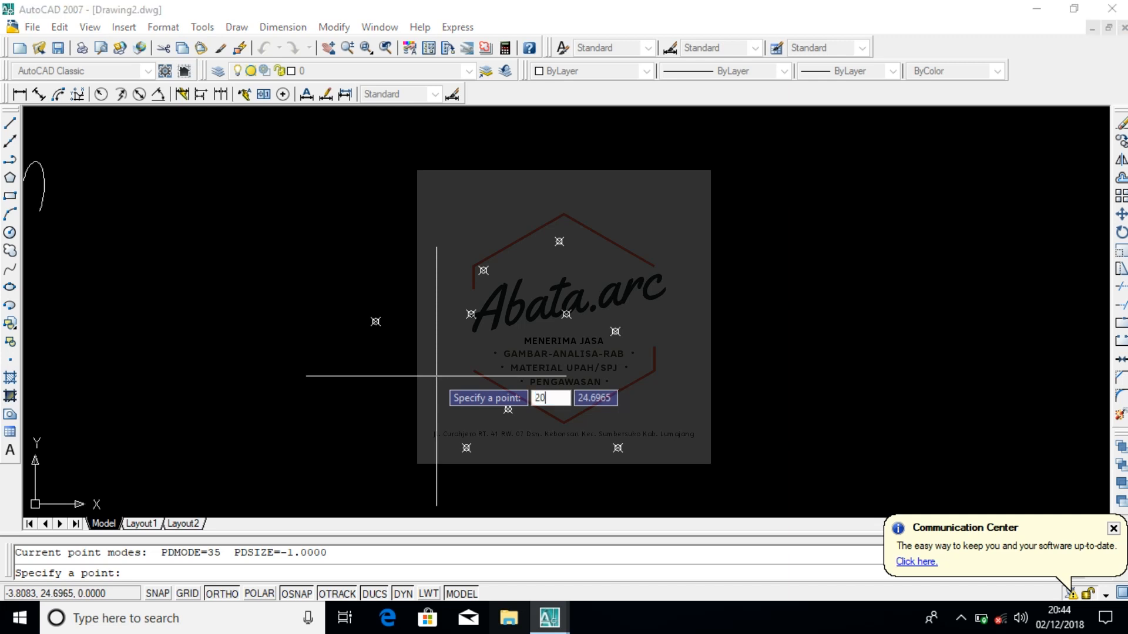
key("Tab")
type("1")
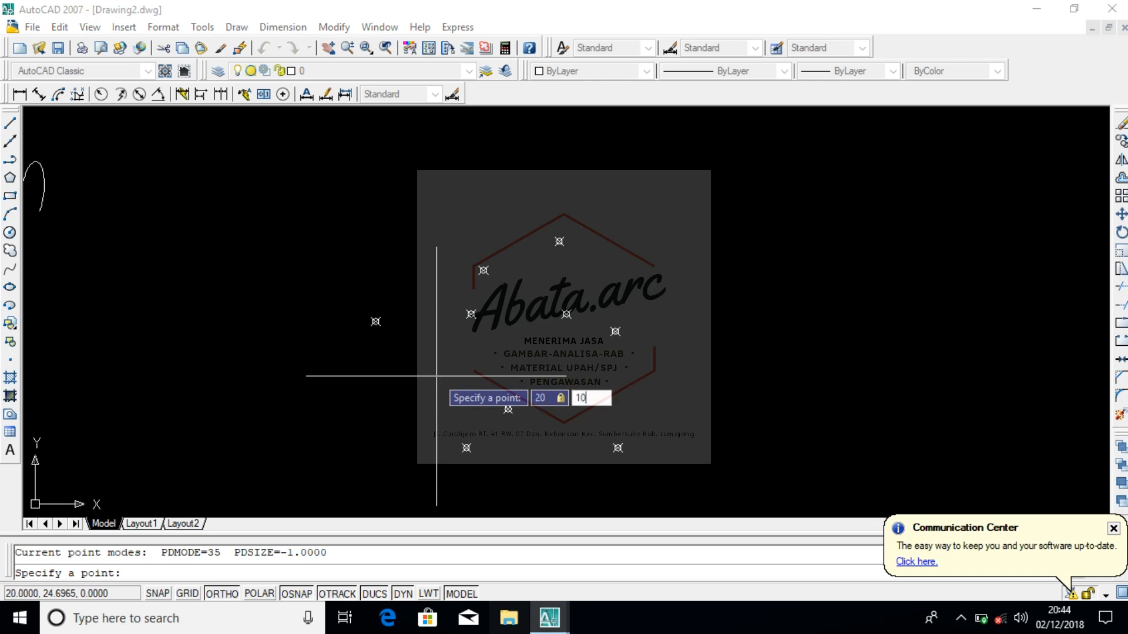
key("Return")
scroll(436, 376, "down", 5)
scroll(528, 494, "up", 5)
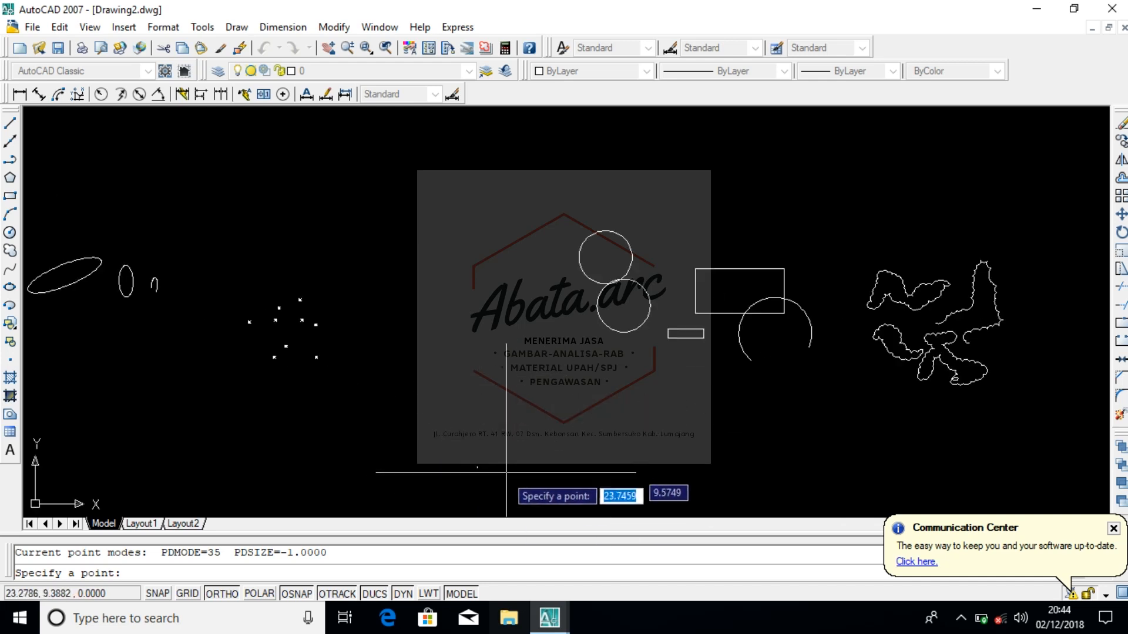
key("Escape")
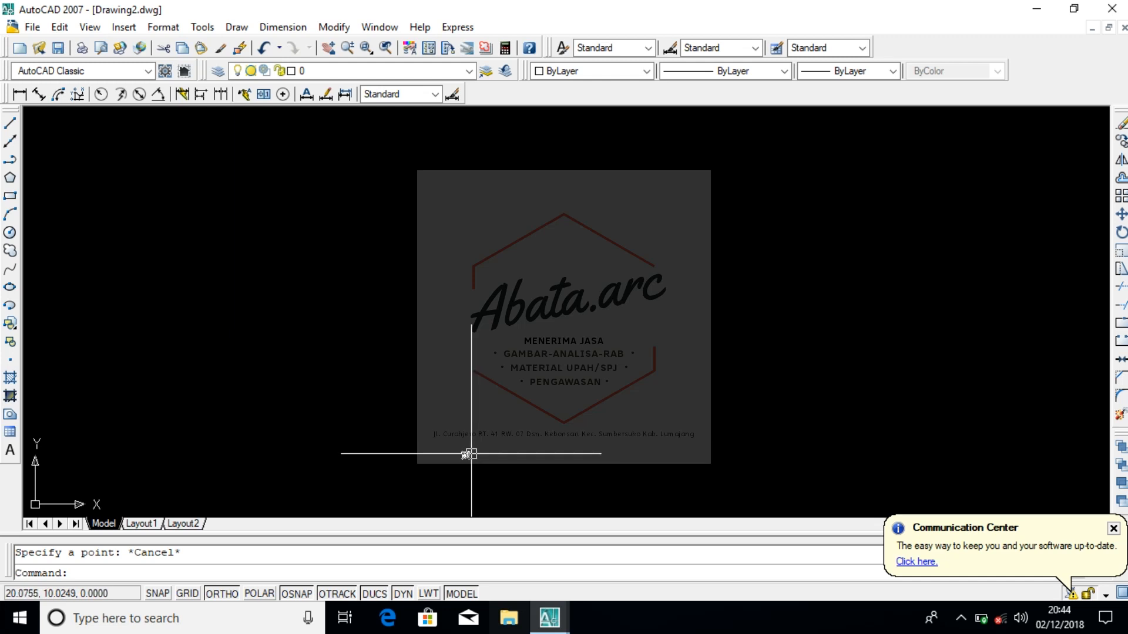
Step: Erase the single point placed at 20,10
left_click(468, 454)
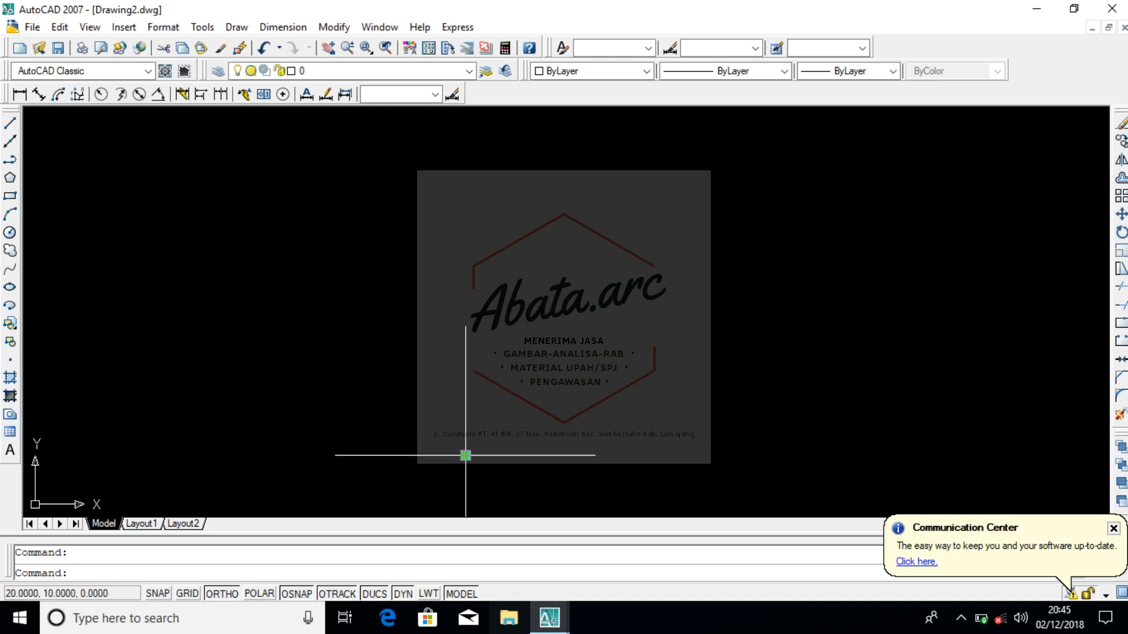
left_click(482, 461)
left_click(441, 444)
key("Delete")
scroll(396, 350, "down", 5)
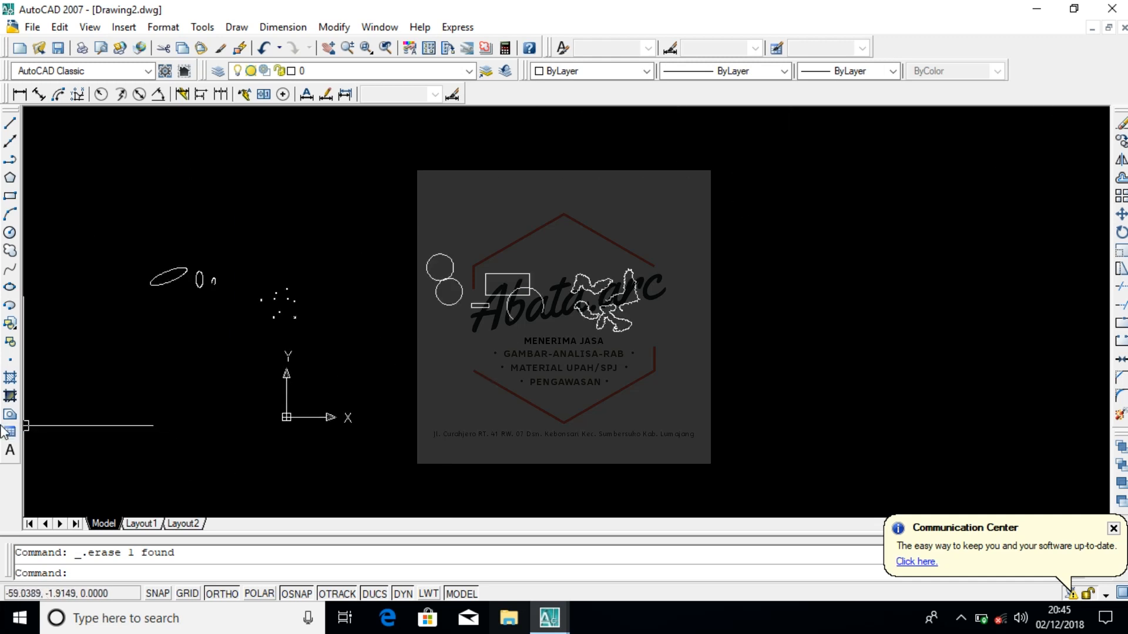
left_click(10, 378)
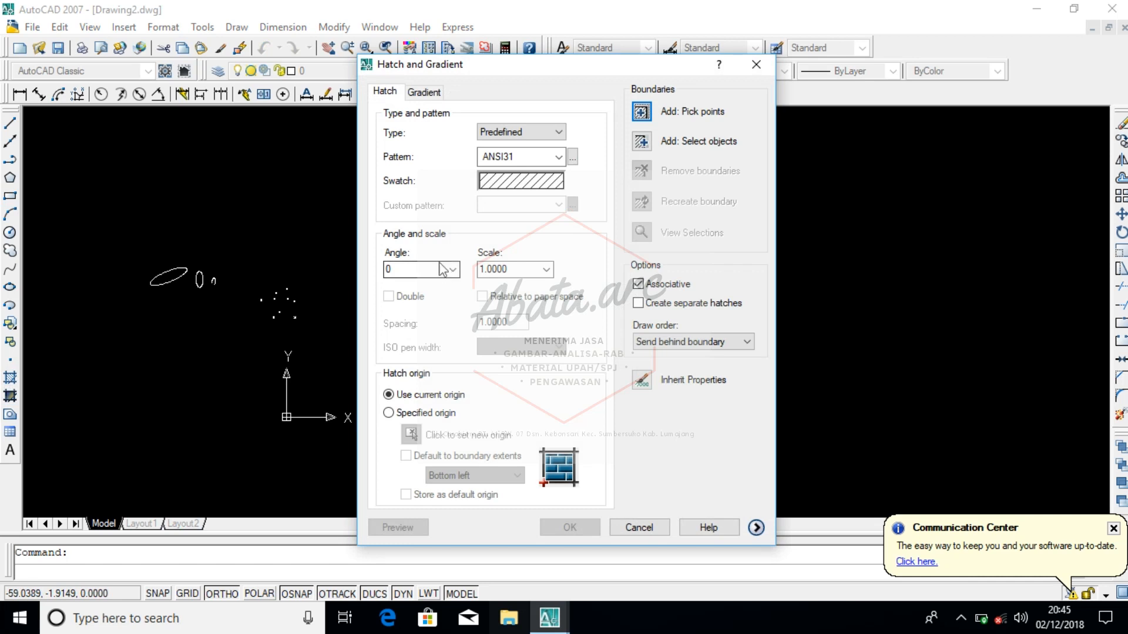
left_click(755, 66)
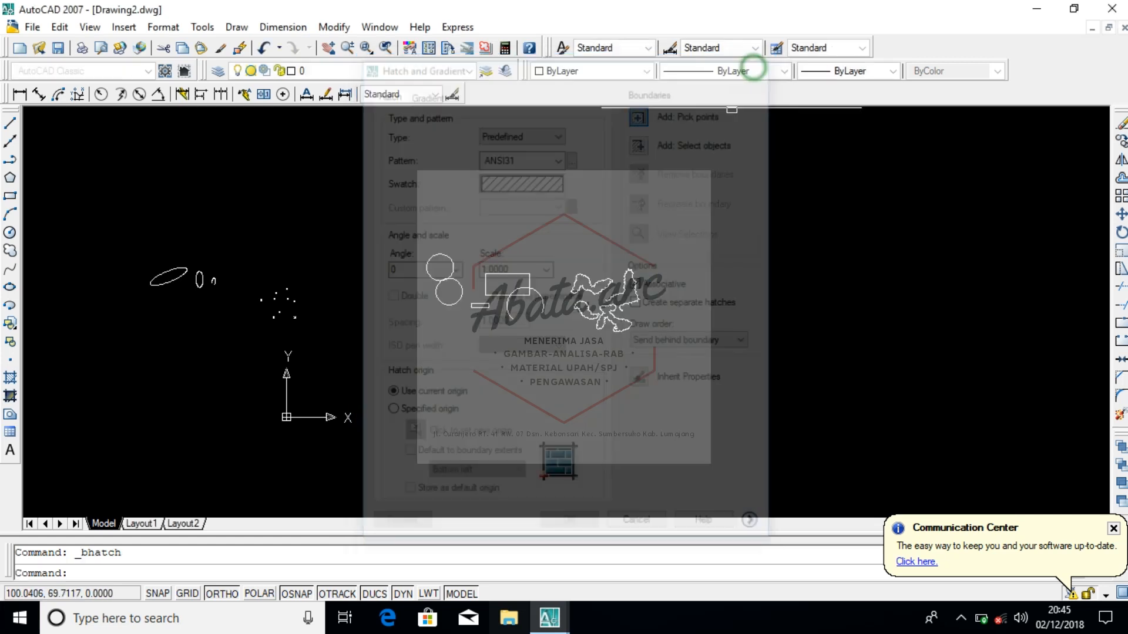
scroll(564, 309, "up", 10)
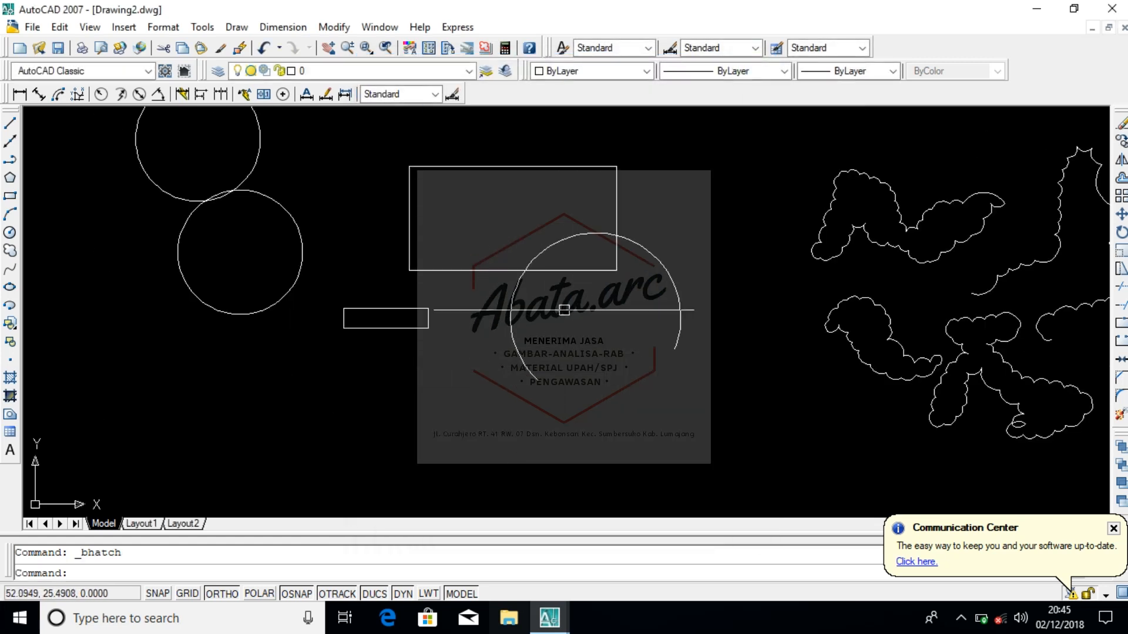
scroll(612, 193, "down", 4)
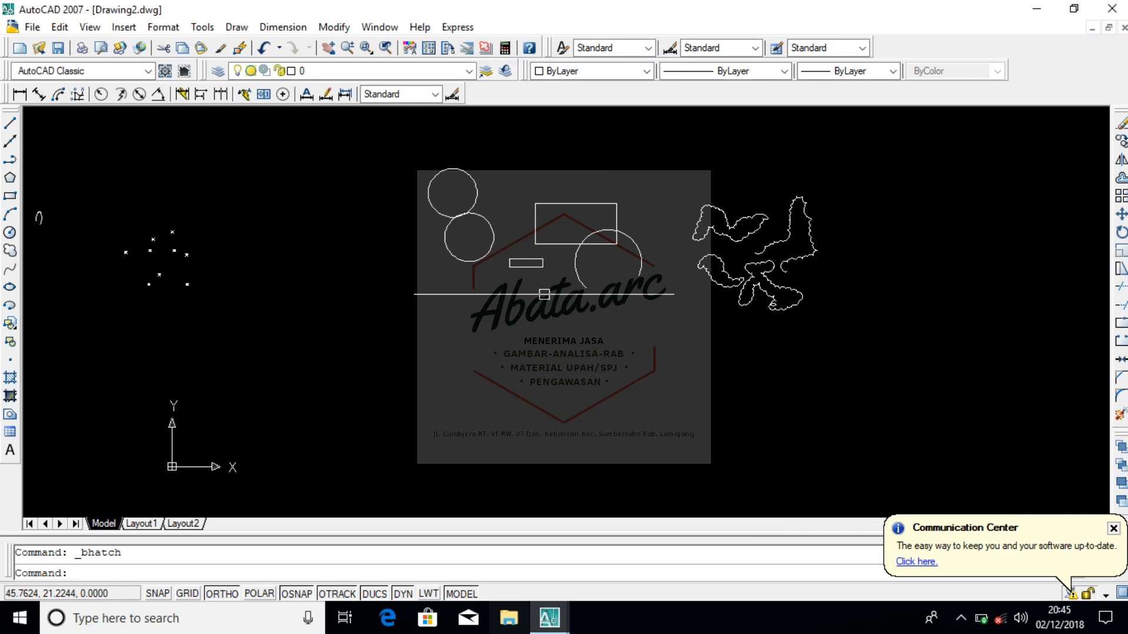
scroll(533, 228, "up", 5)
scroll(712, 249, "down", 4)
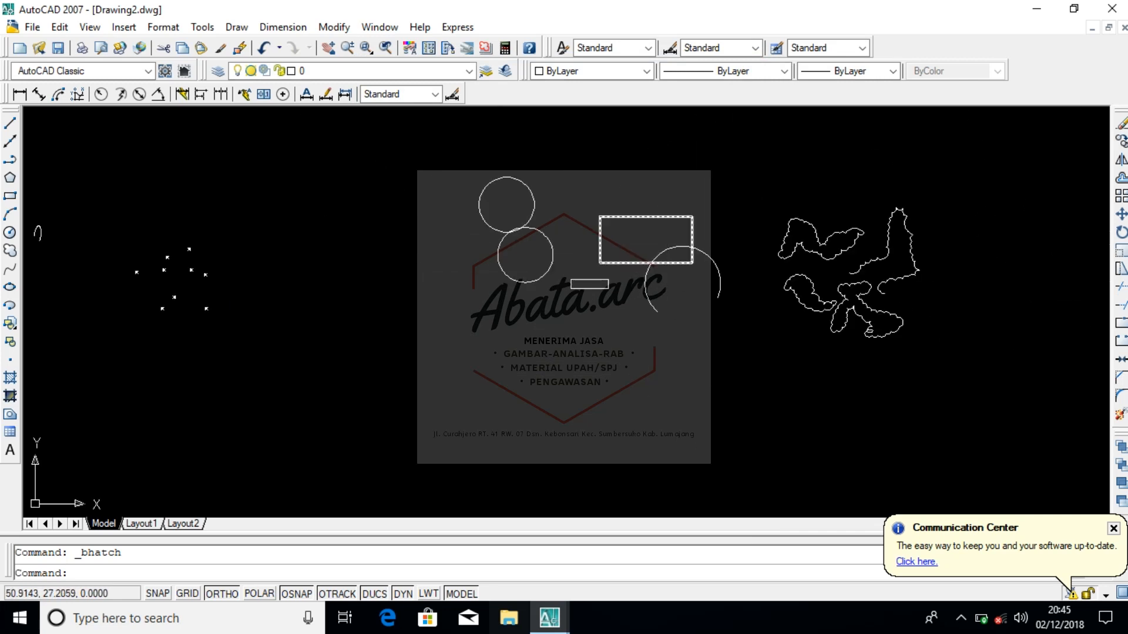
scroll(660, 264, "up", 2)
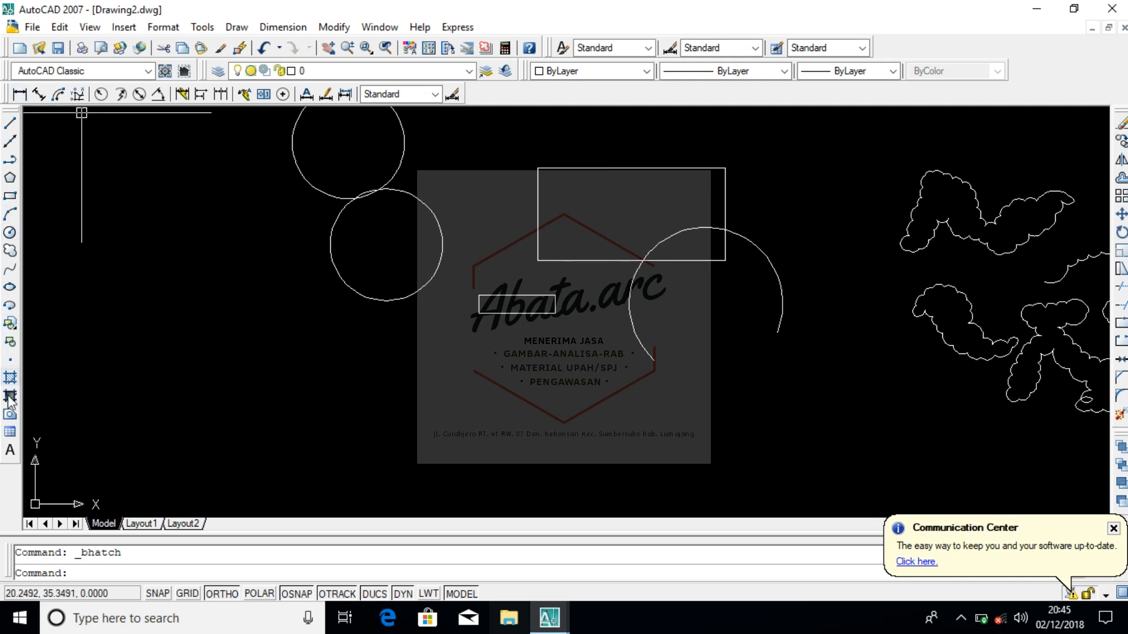
Step: Start a hatch and browse its ANSI, ISO and Other Predefined pattern samples
left_click(10, 378)
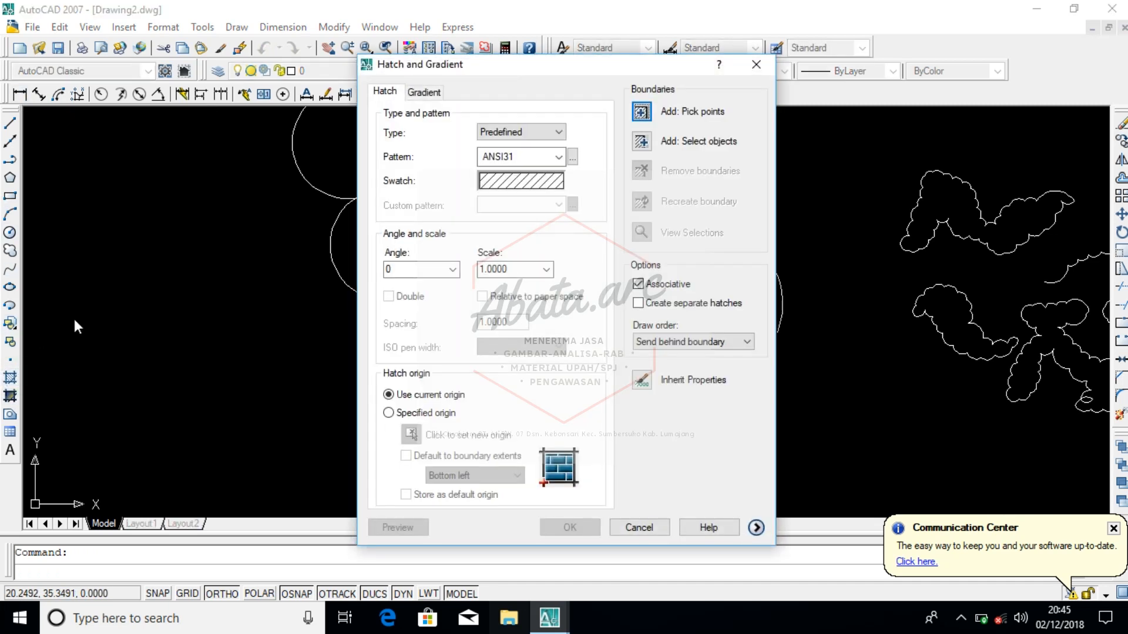
left_click(501, 186)
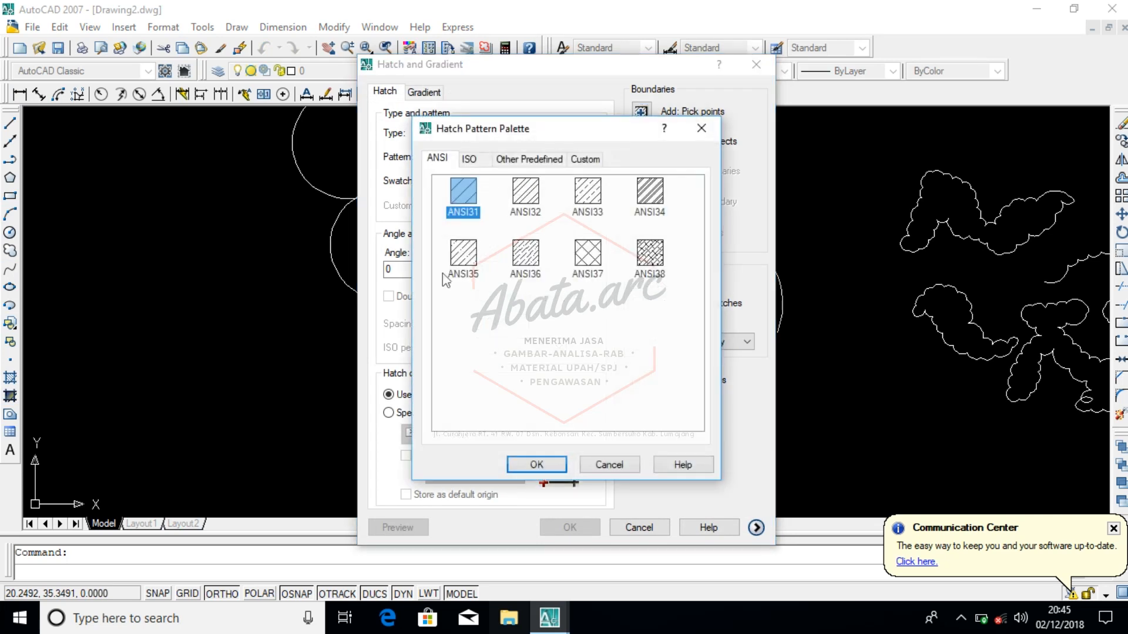
left_click(468, 159)
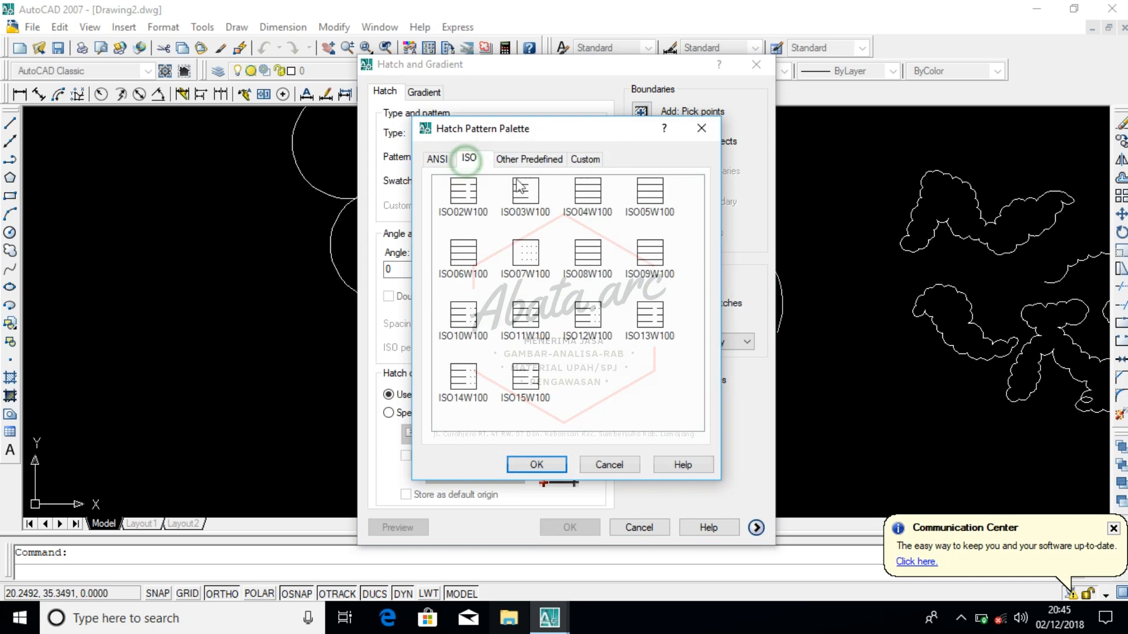
left_click(522, 166)
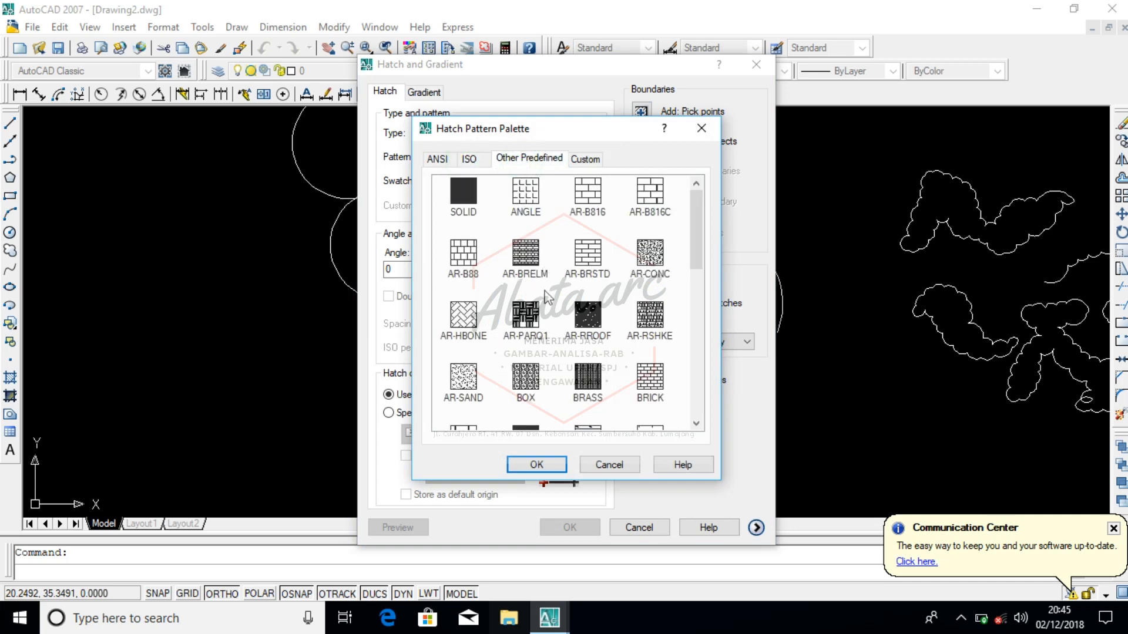
scroll(546, 295, "down", 4)
scroll(510, 348, "down", 2)
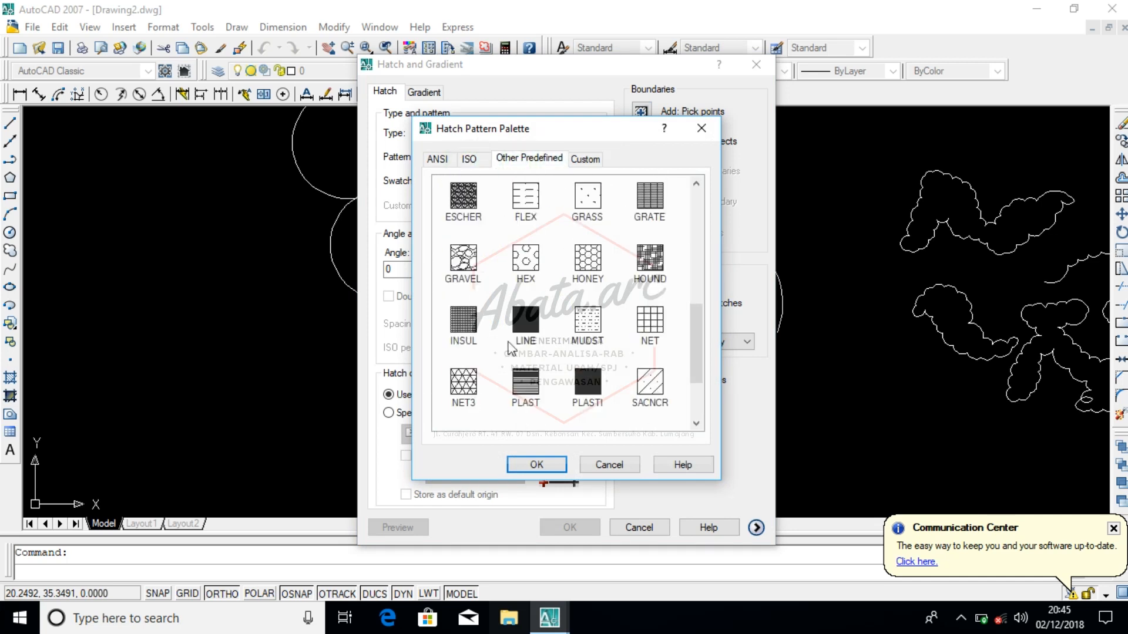
scroll(482, 393, "up", 4)
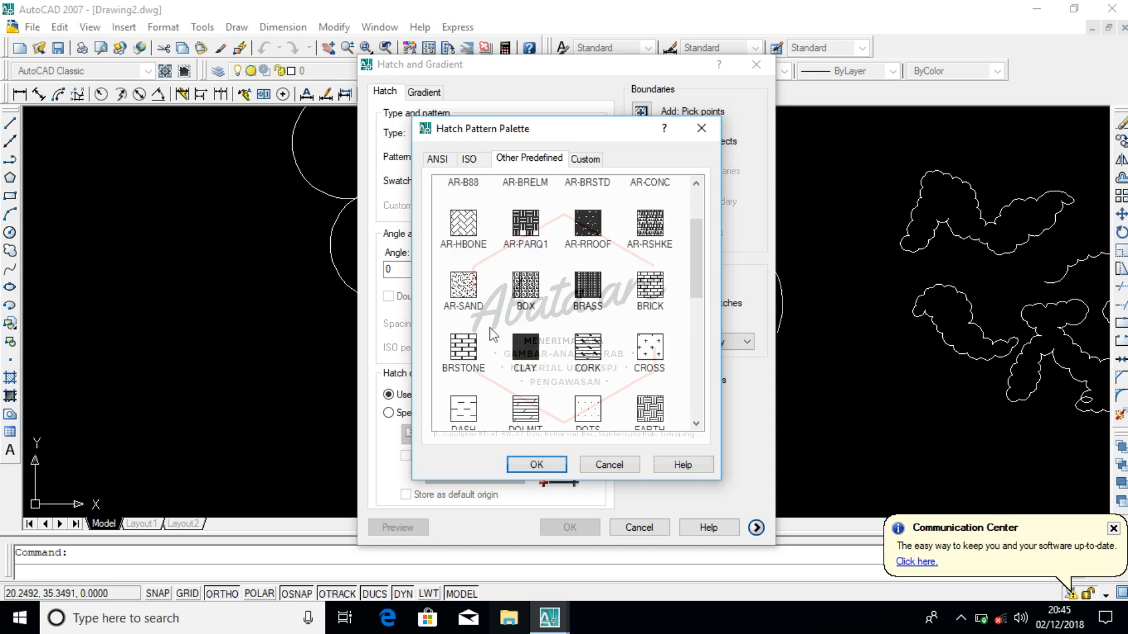
scroll(487, 296, "up", 2)
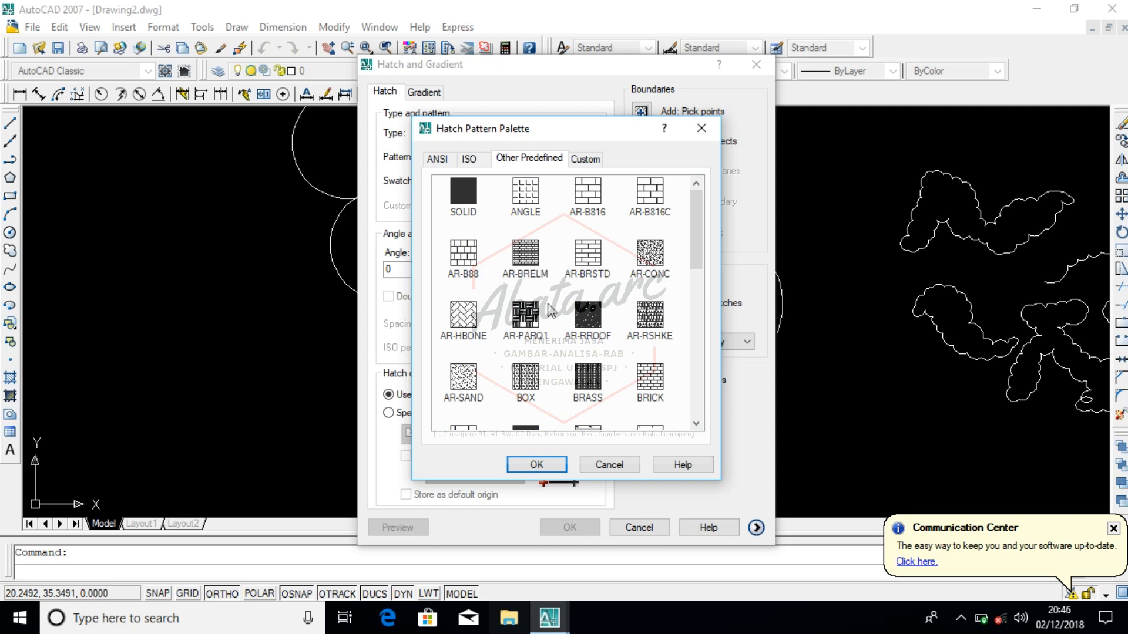
scroll(552, 311, "down", 10)
left_click(436, 158)
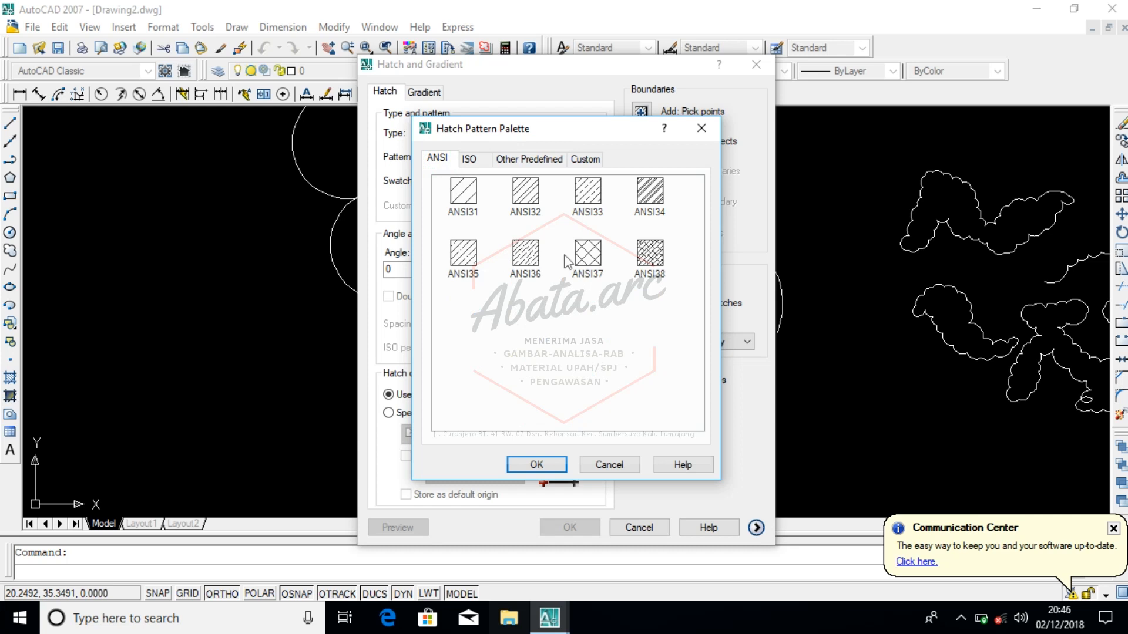
left_click(472, 161)
left_click(437, 157)
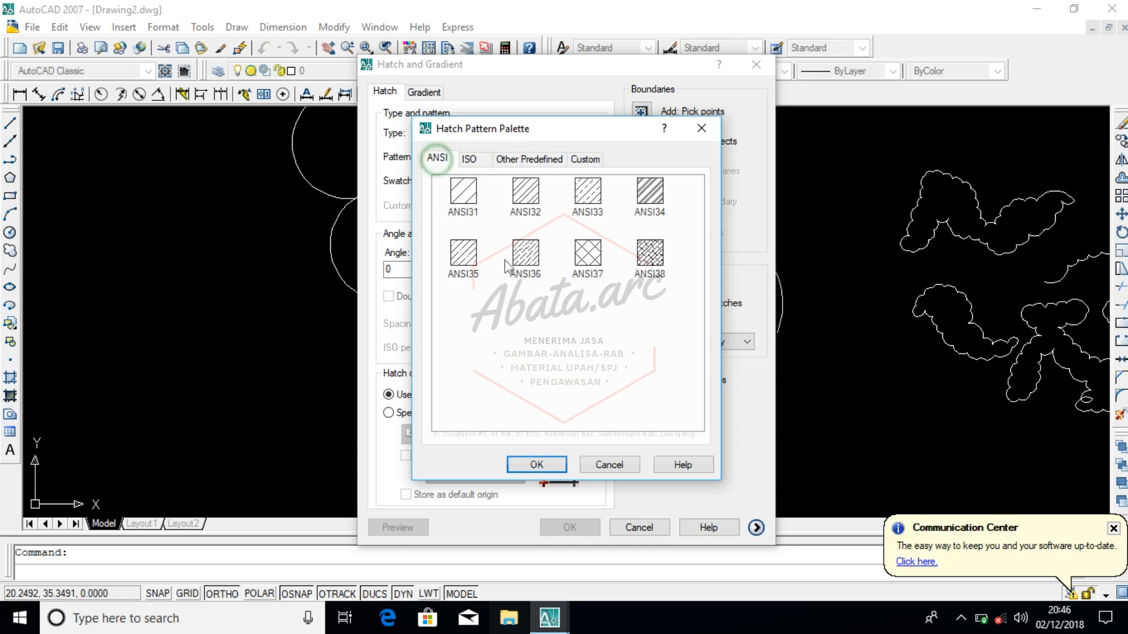
Step: Choose the ANSI36 hatch pattern and set its scale to 0.75
left_click(464, 258)
left_click(525, 254)
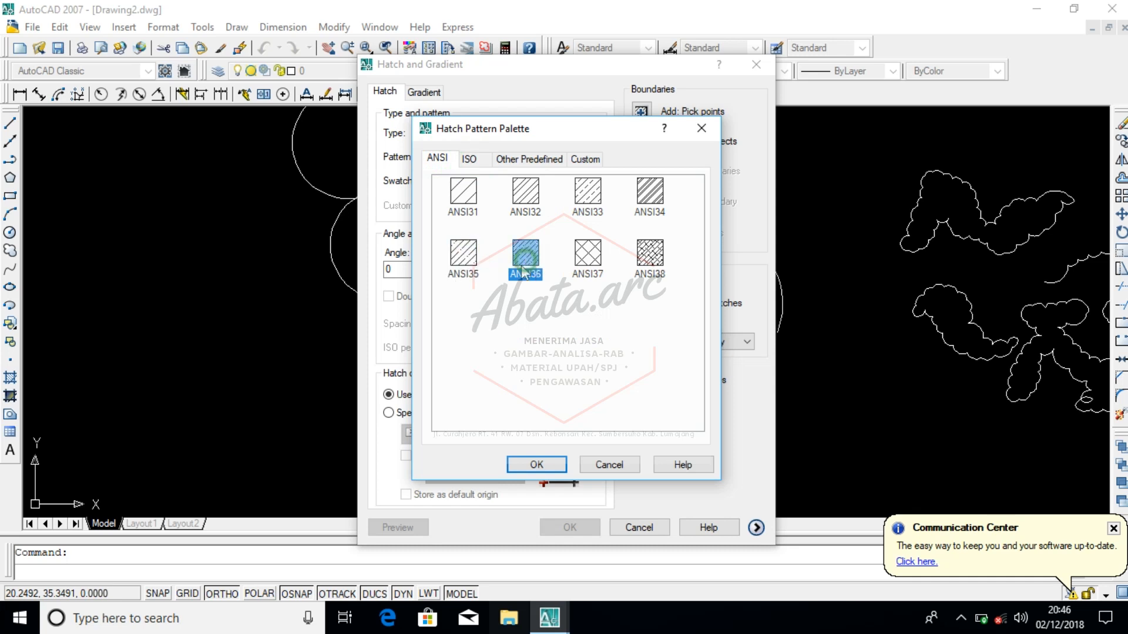
left_click(537, 464)
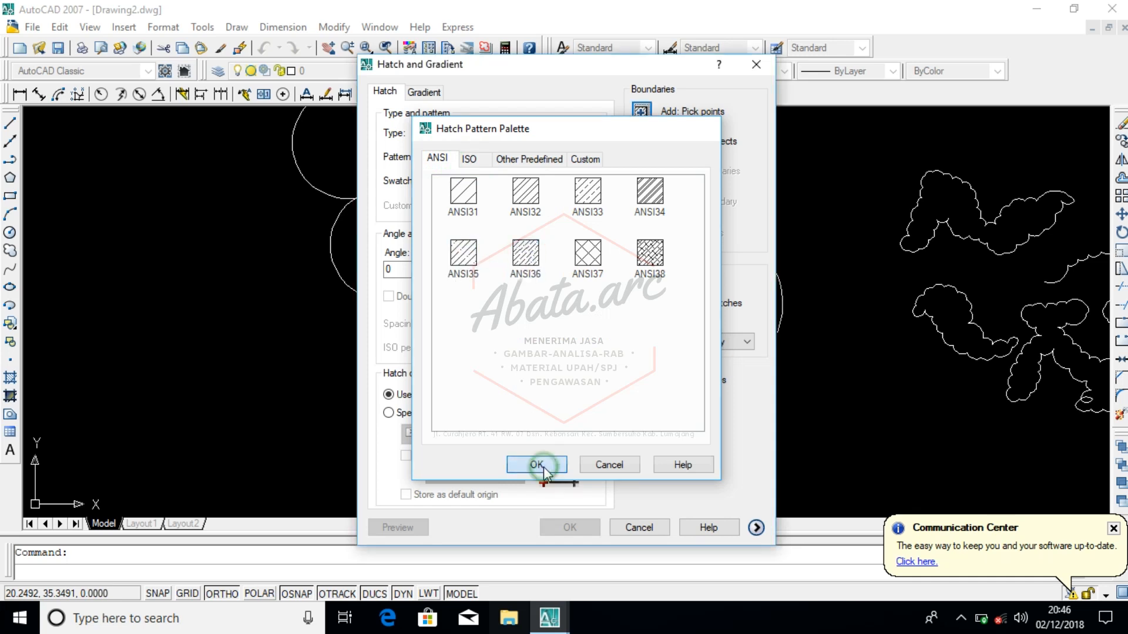
left_click(546, 270)
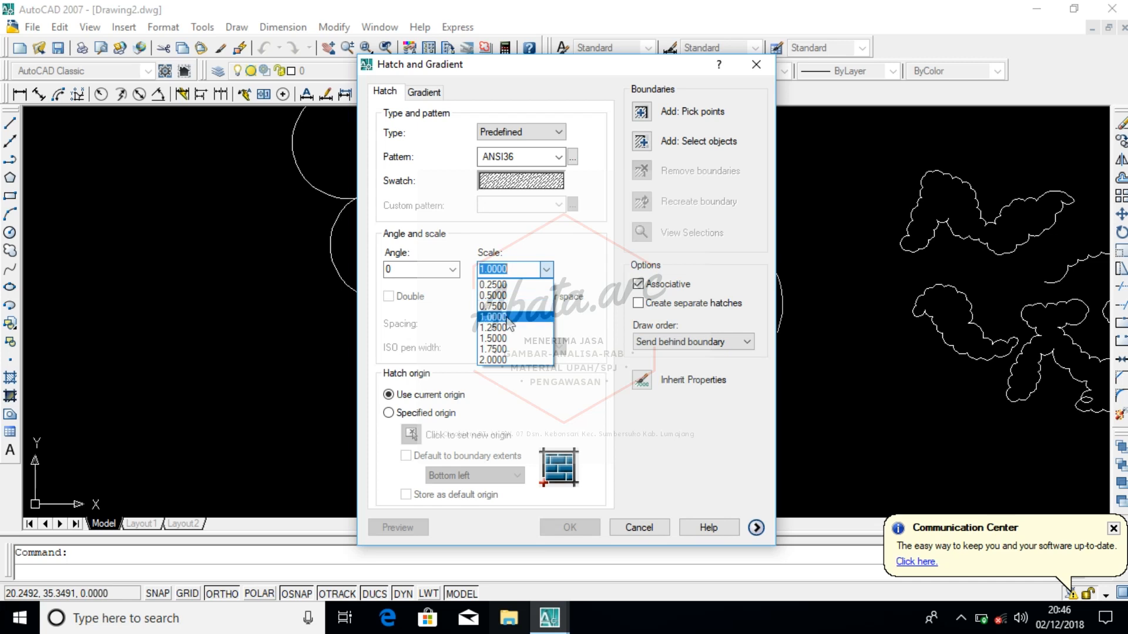
left_click(505, 306)
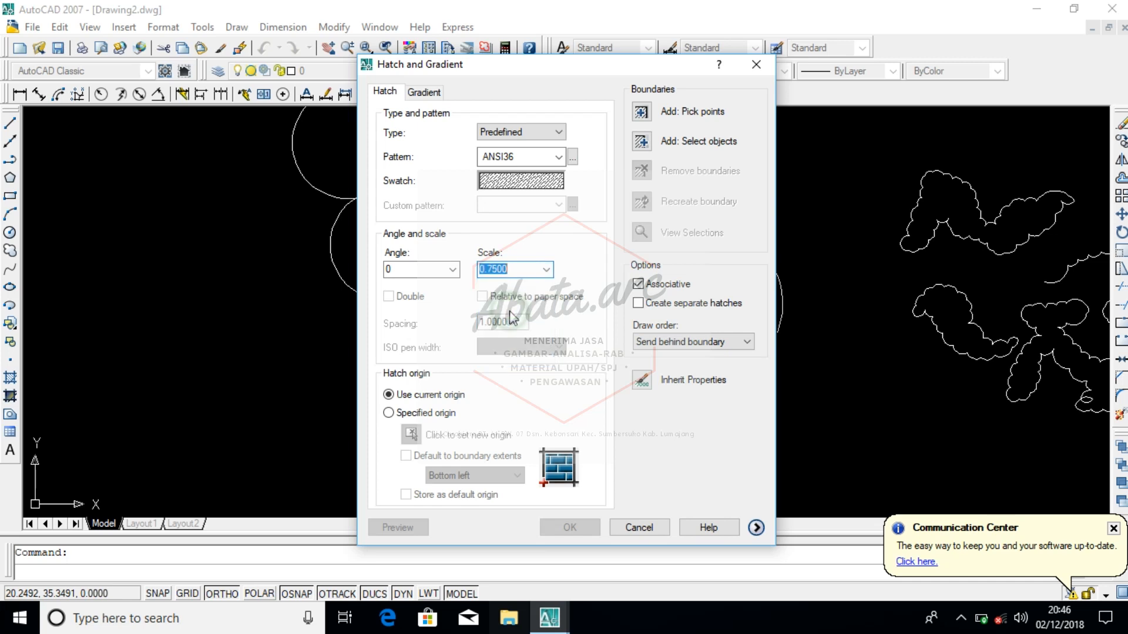
Step: Hatch the area of the large rectangle that lies outside the overlapping arc, keeping the hatch angle at 0
left_click(643, 115)
scroll(684, 268, "up", 2)
scroll(669, 316, "down", 4)
scroll(672, 226, "up", 6)
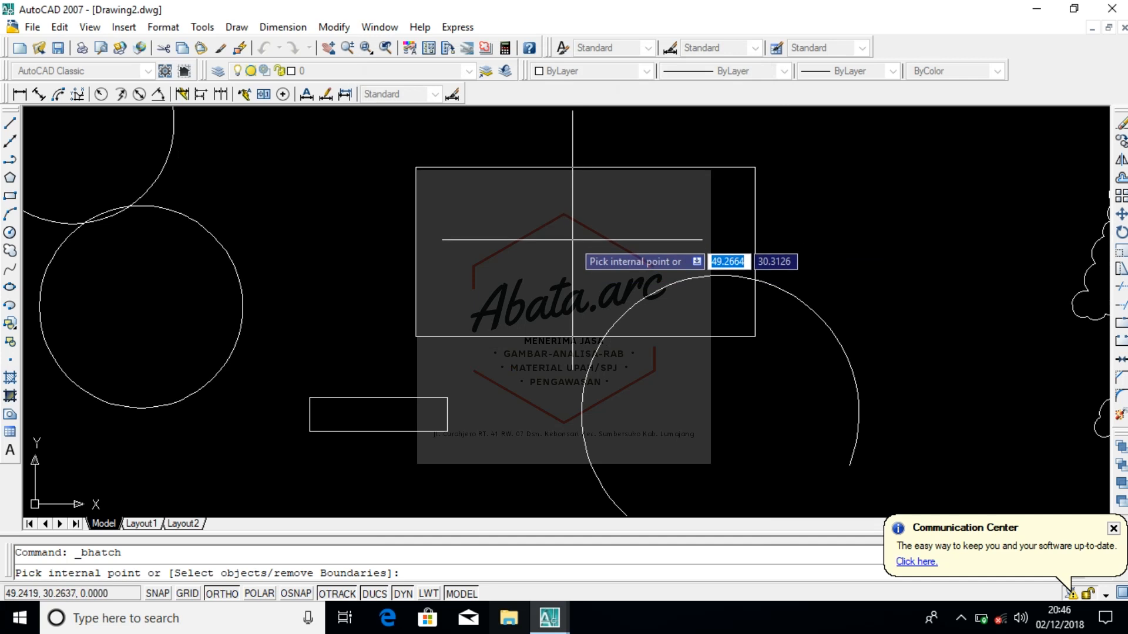
scroll(584, 323, "down", 2)
scroll(646, 287, "up", 2)
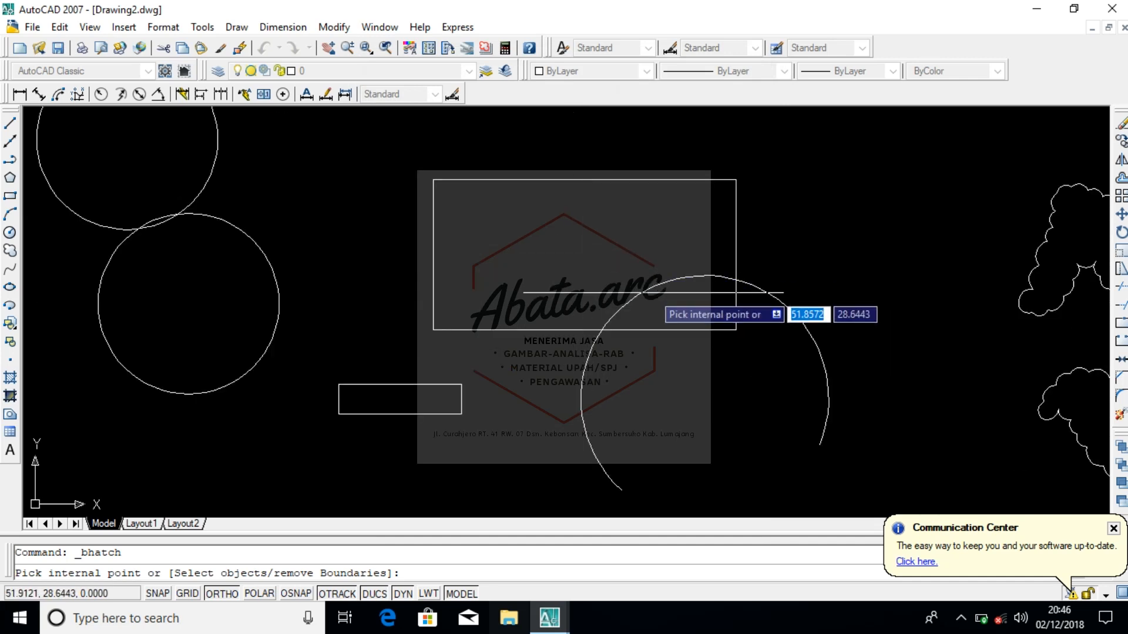
left_click(608, 253)
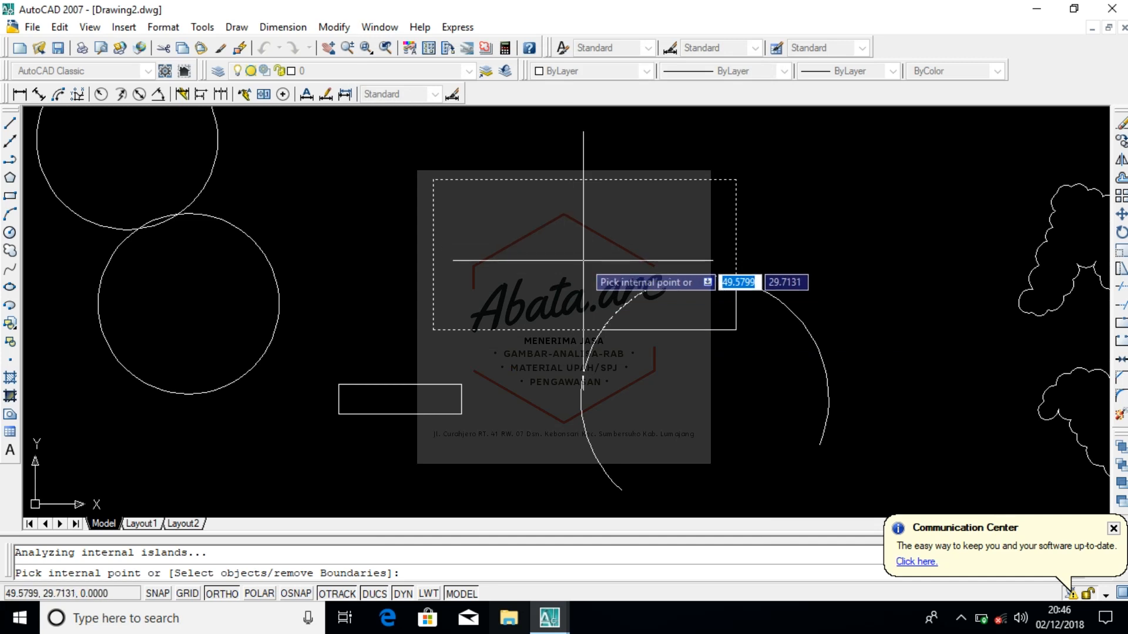
key("Return")
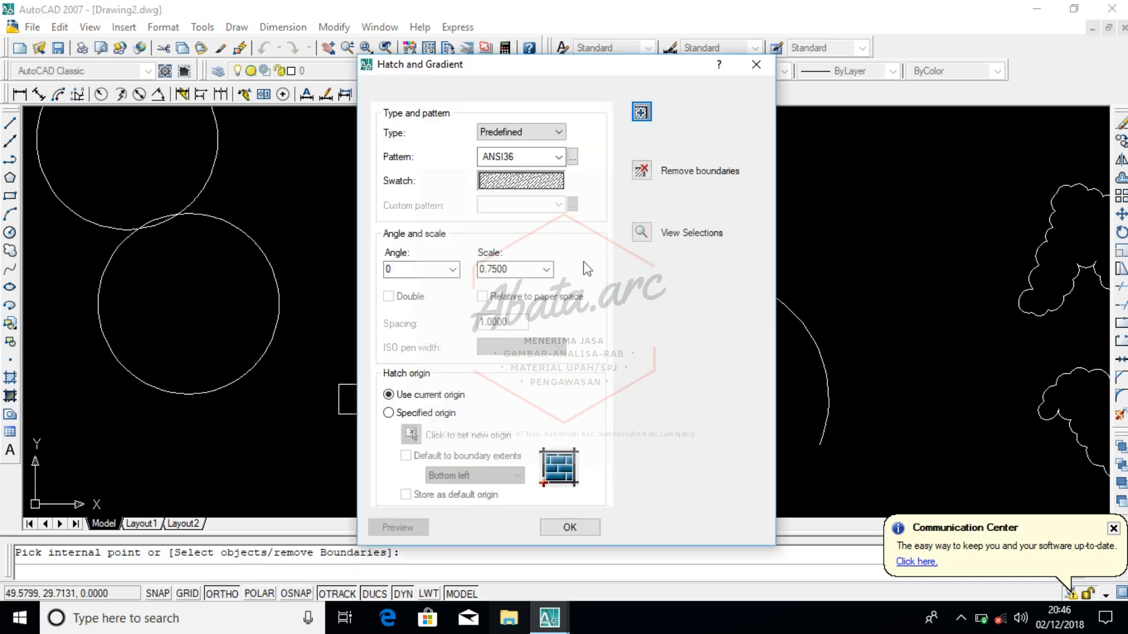
left_click(454, 273)
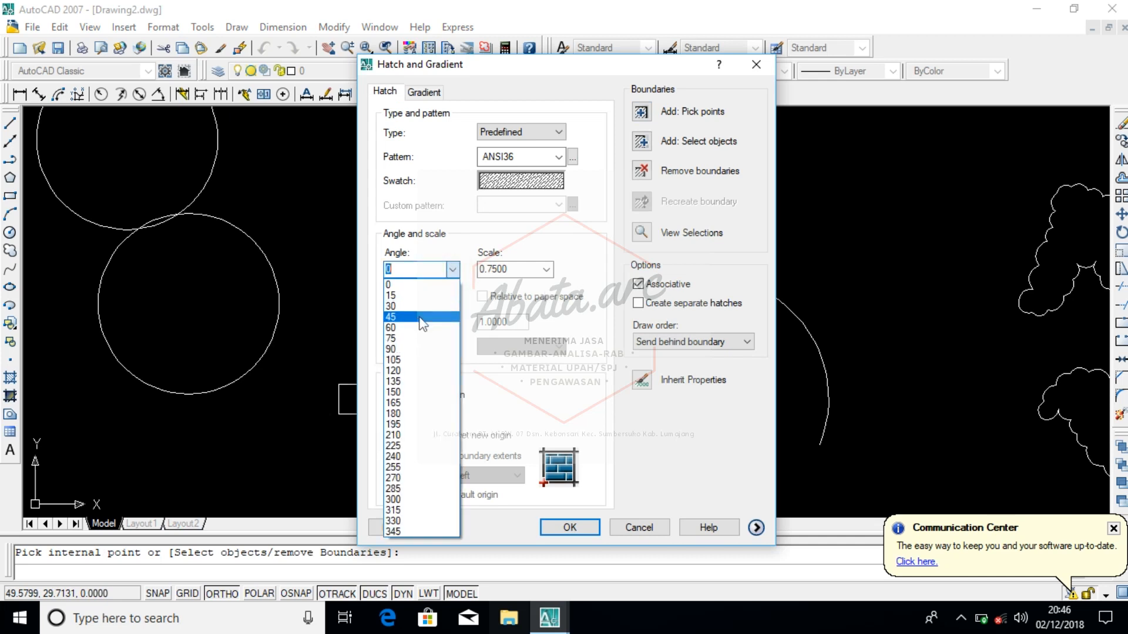
left_click(453, 269)
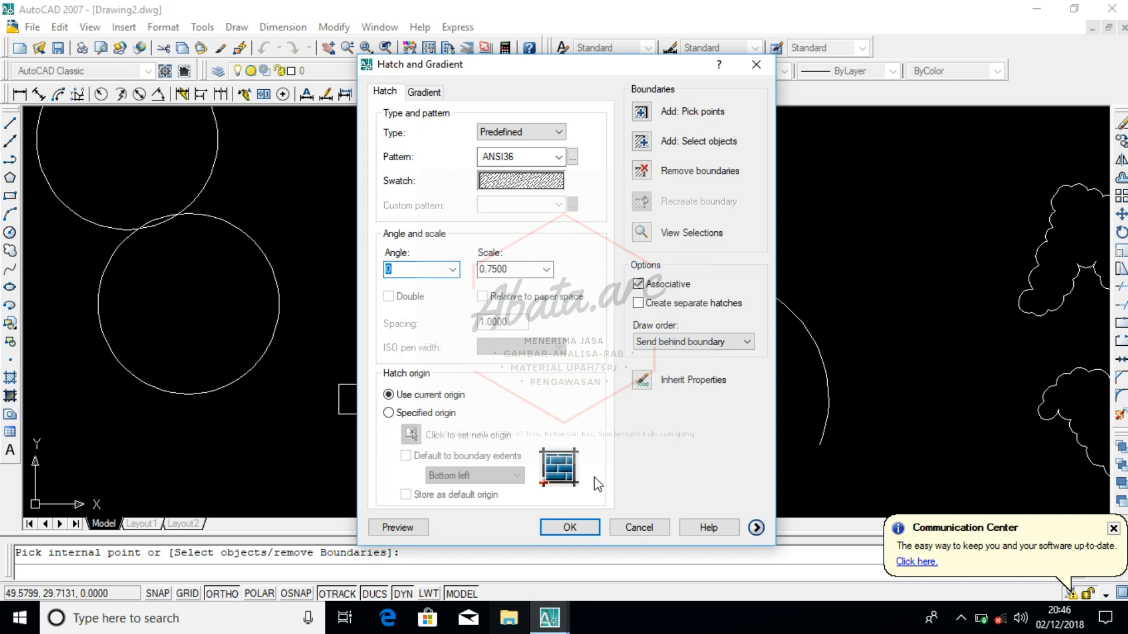
left_click(568, 528)
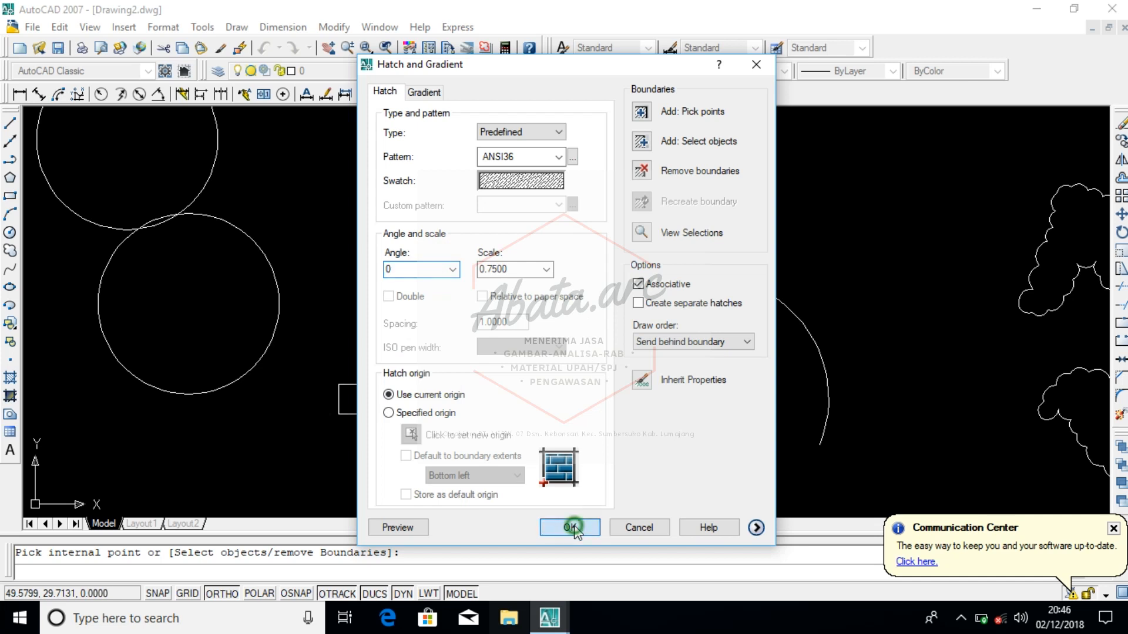
scroll(601, 229, "up", 2)
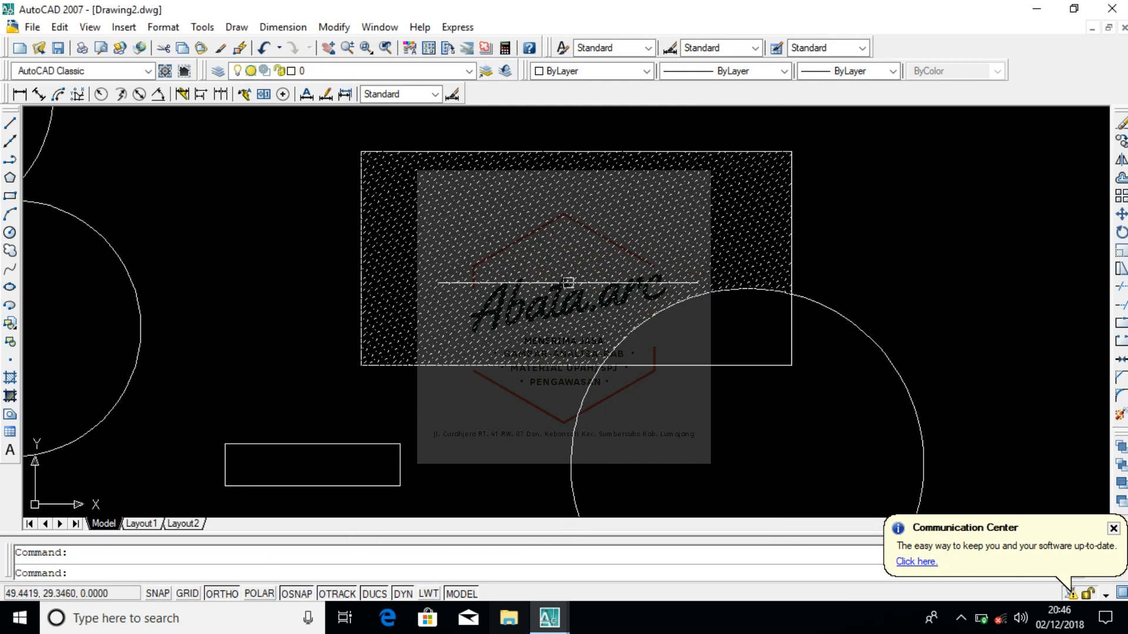
Step: Edit the large rectangle's hatch, setting its angle to 45 and its scale to 1.0
scroll(574, 272, "down", 2)
scroll(583, 290, "up", 2)
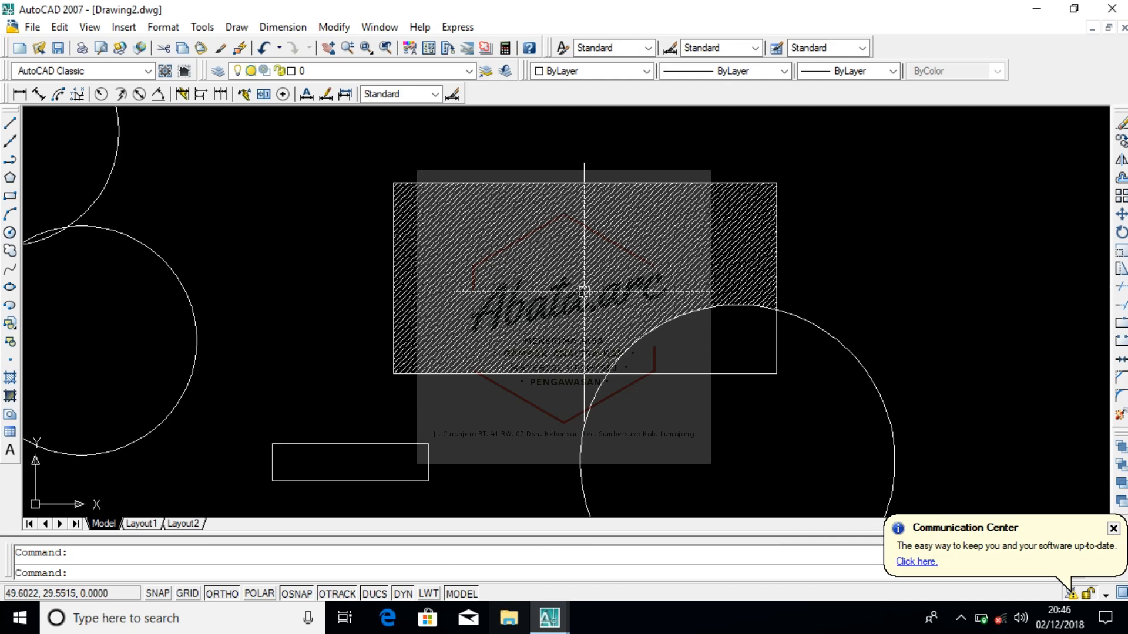
scroll(584, 290, "up", 4)
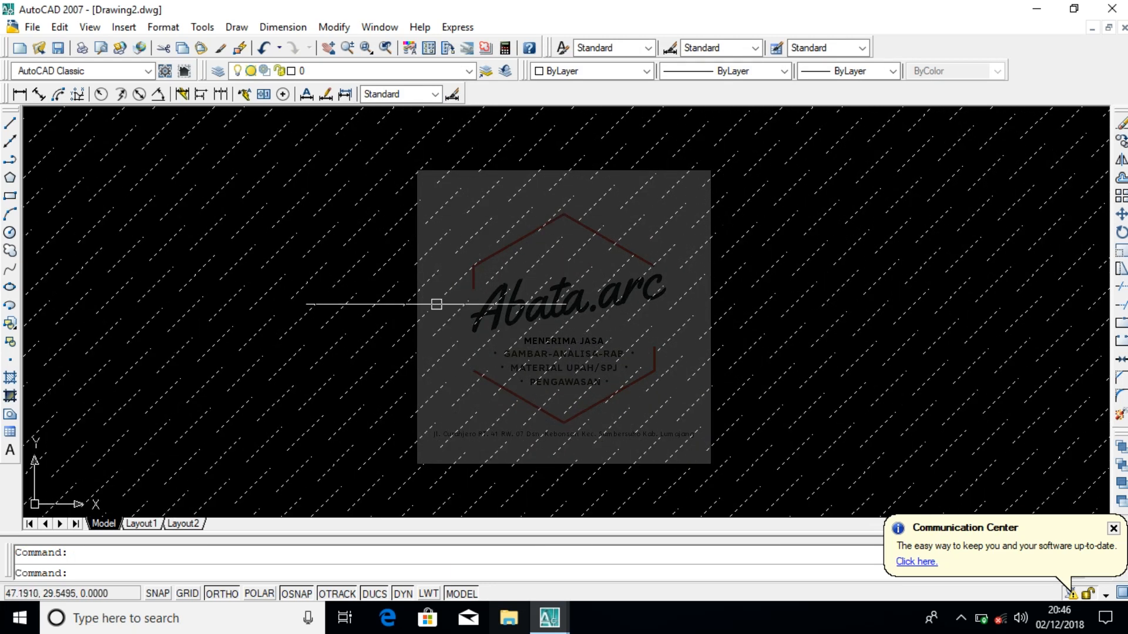
scroll(468, 292, "down", 3)
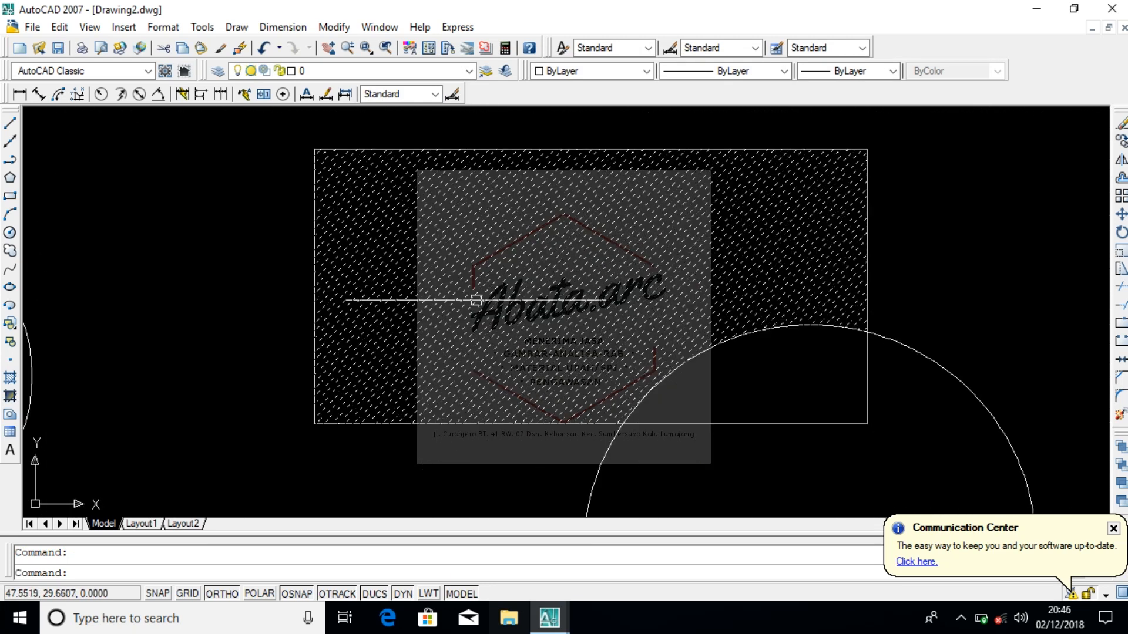
left_click(510, 264)
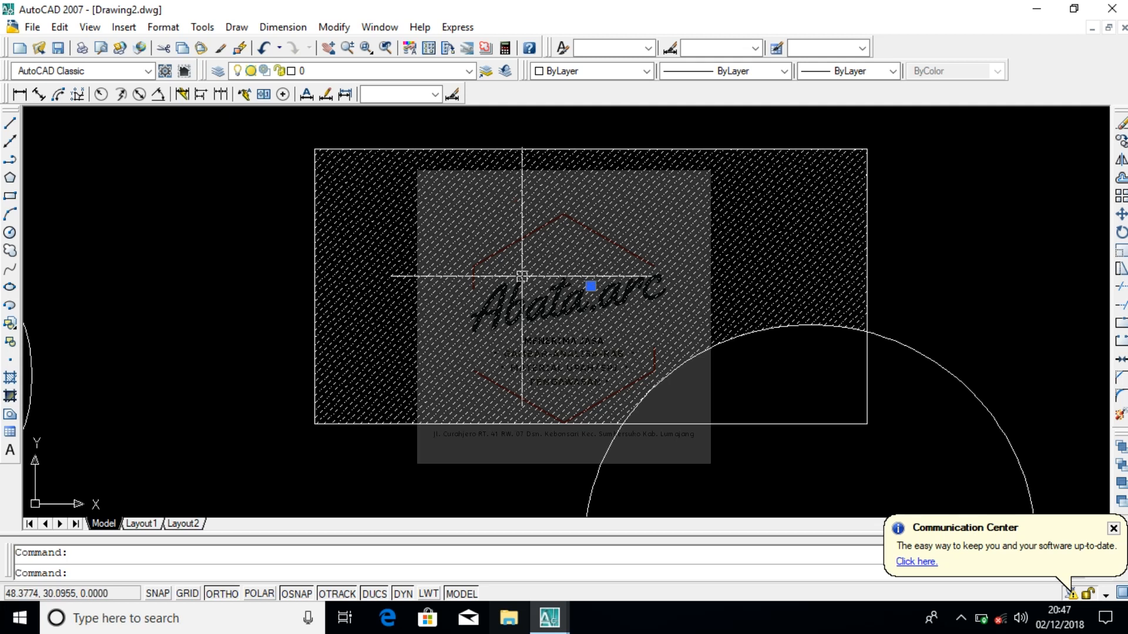
double_click(522, 276)
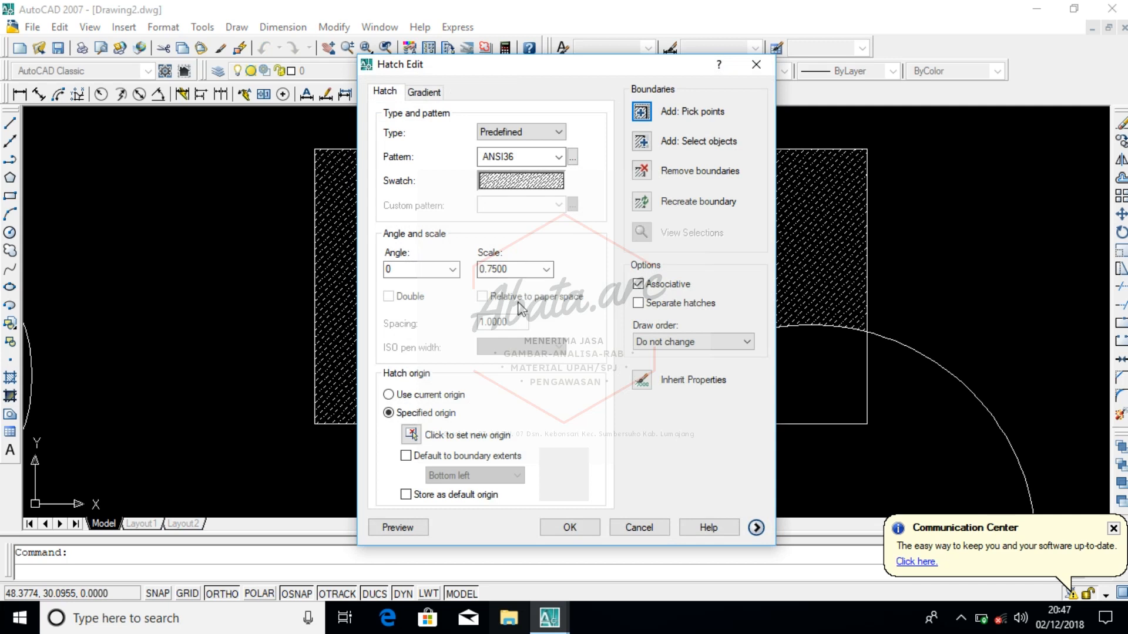
left_click(453, 271)
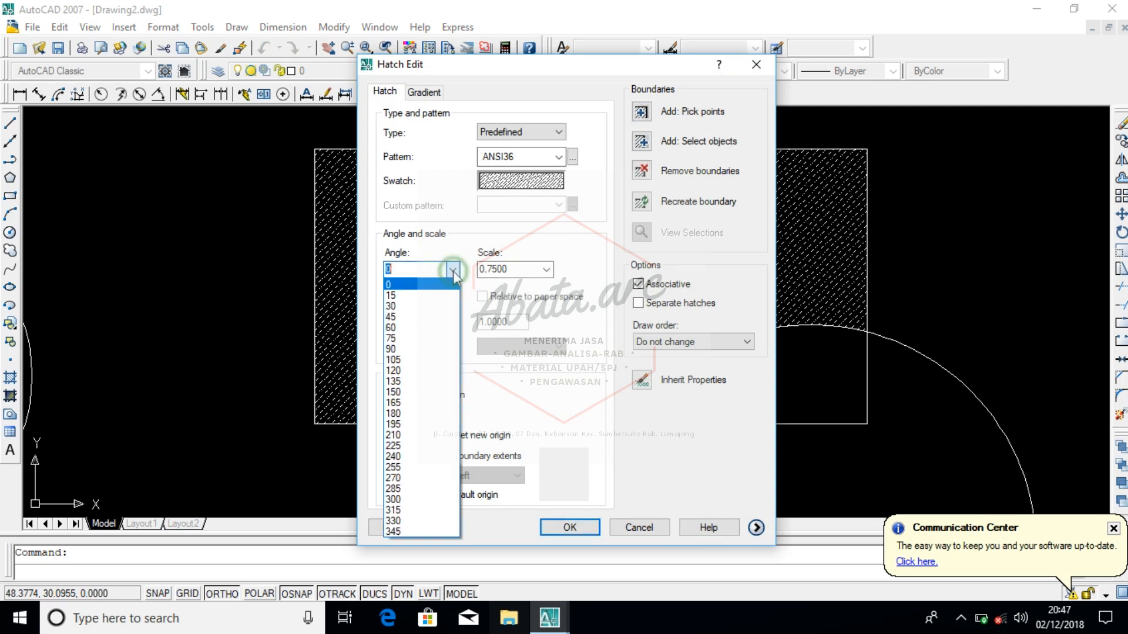
left_click(427, 317)
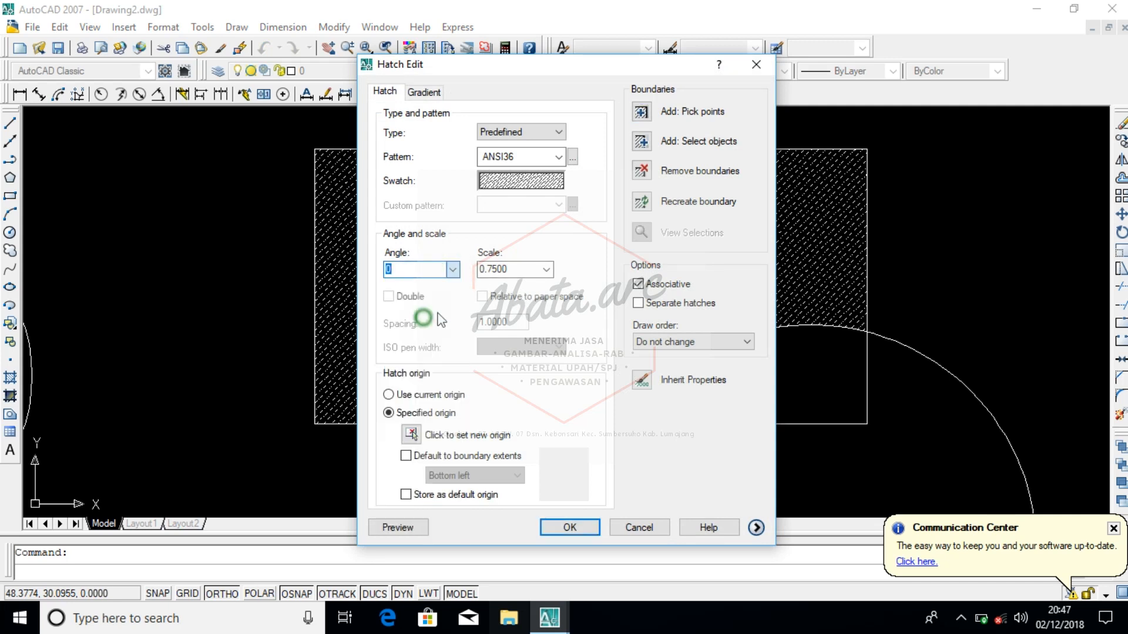
left_click(546, 269)
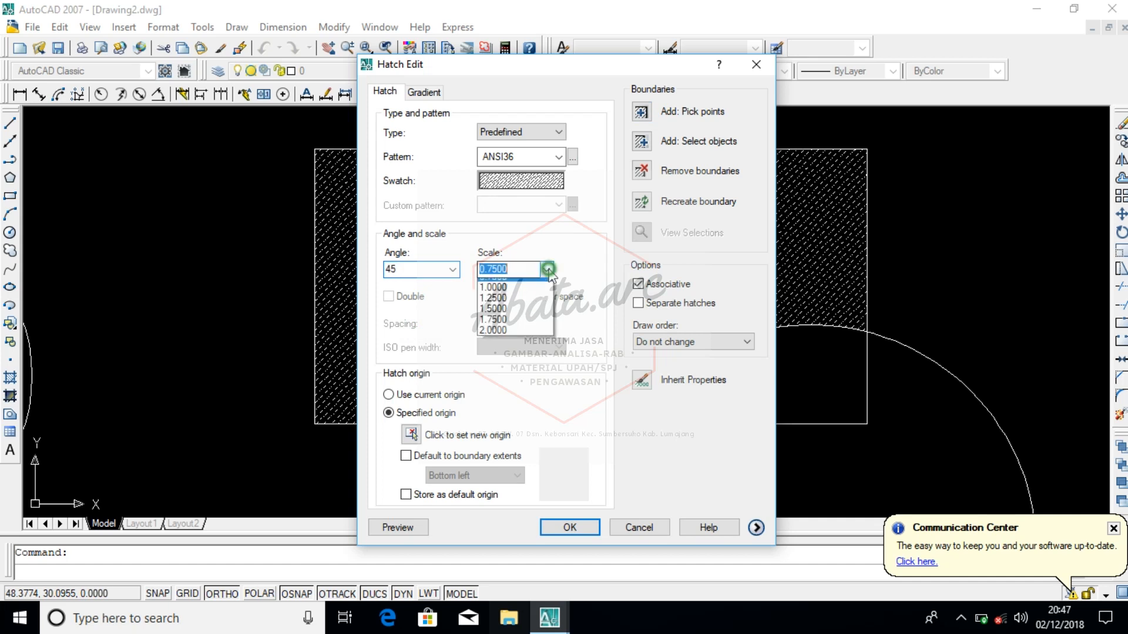
left_click(504, 317)
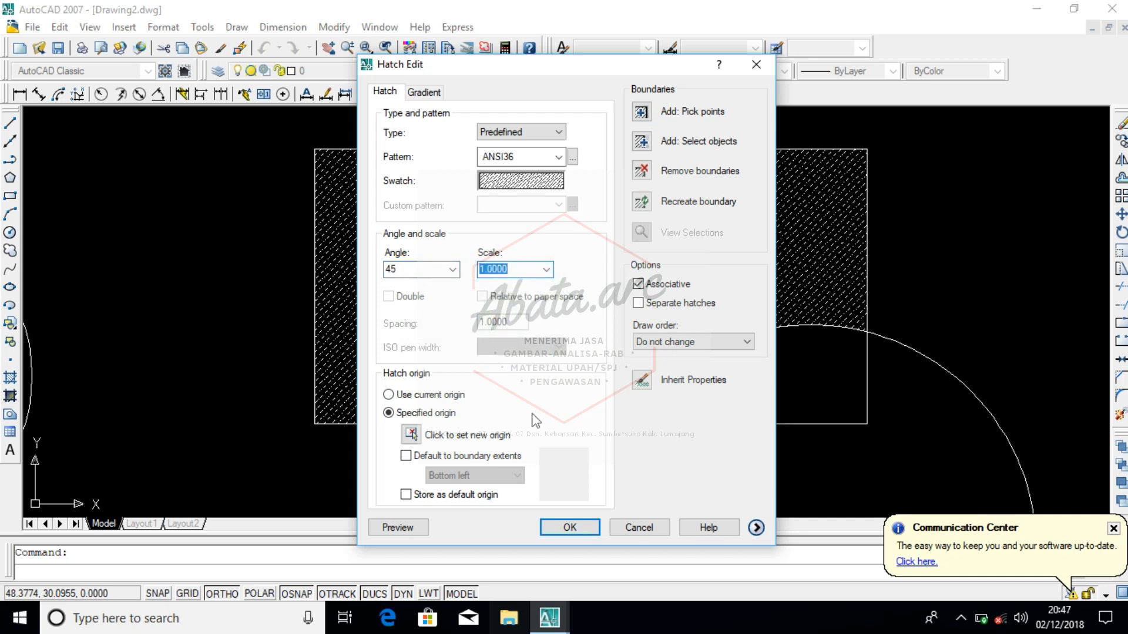
left_click(570, 527)
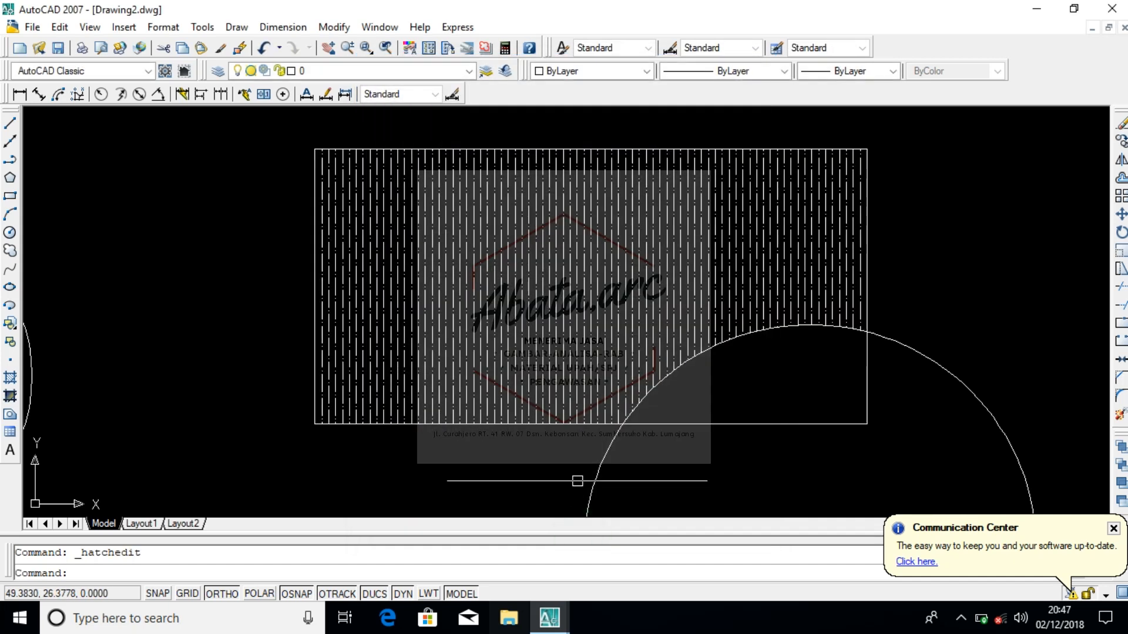
Step: Dismiss the low-battery notice
scroll(514, 505, "up", 3)
scroll(640, 370, "down", 3)
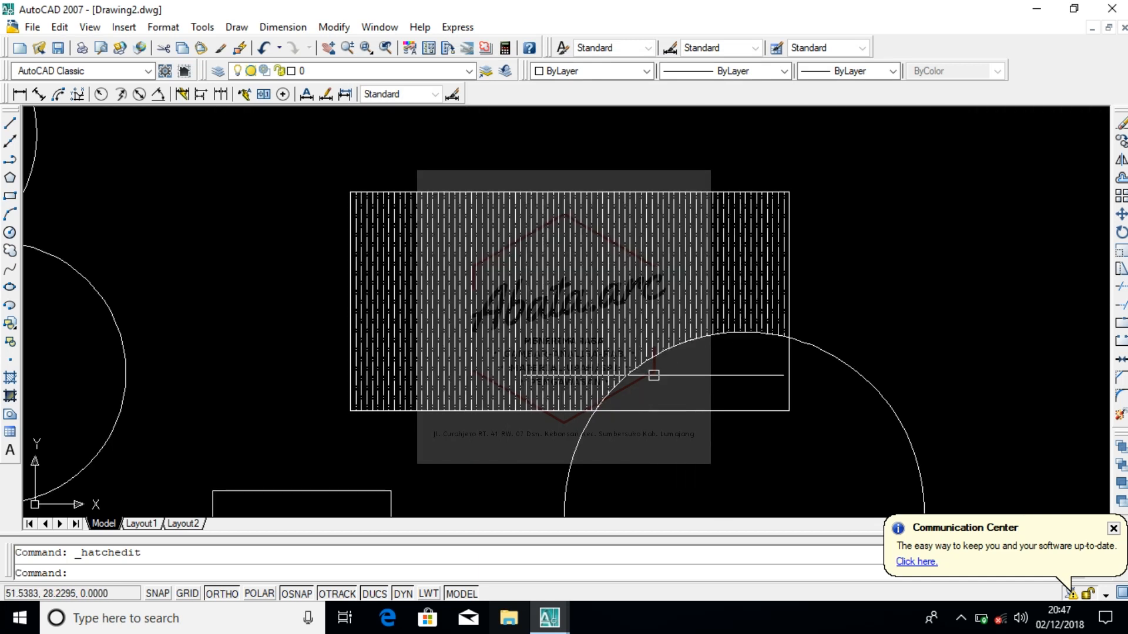
scroll(652, 375, "up", 2)
scroll(651, 326, "down", 3)
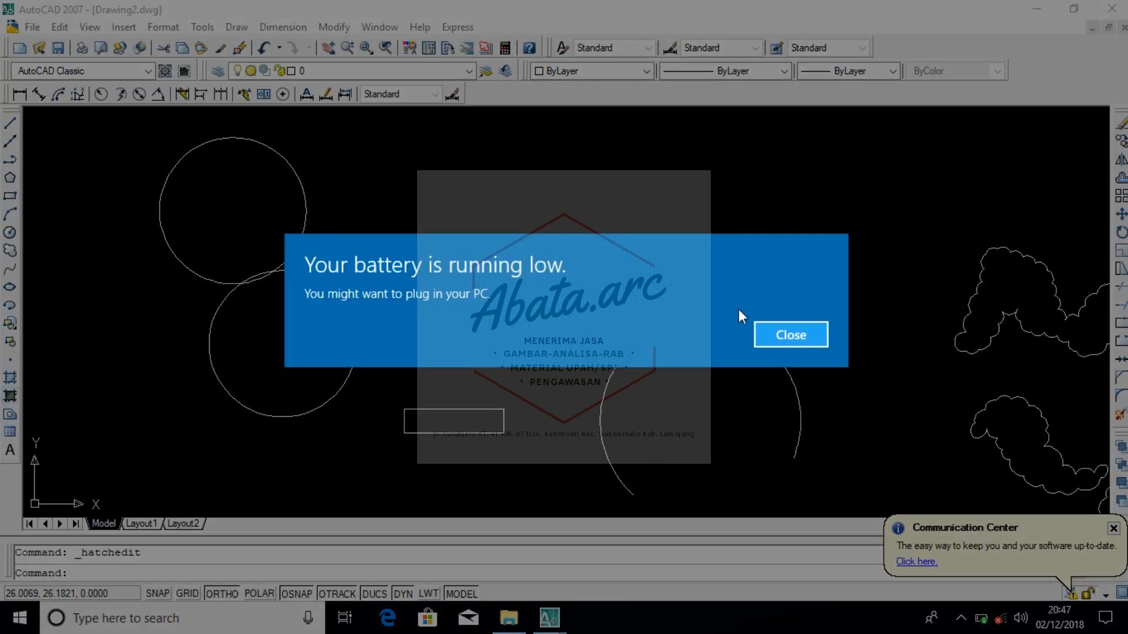
left_click(784, 335)
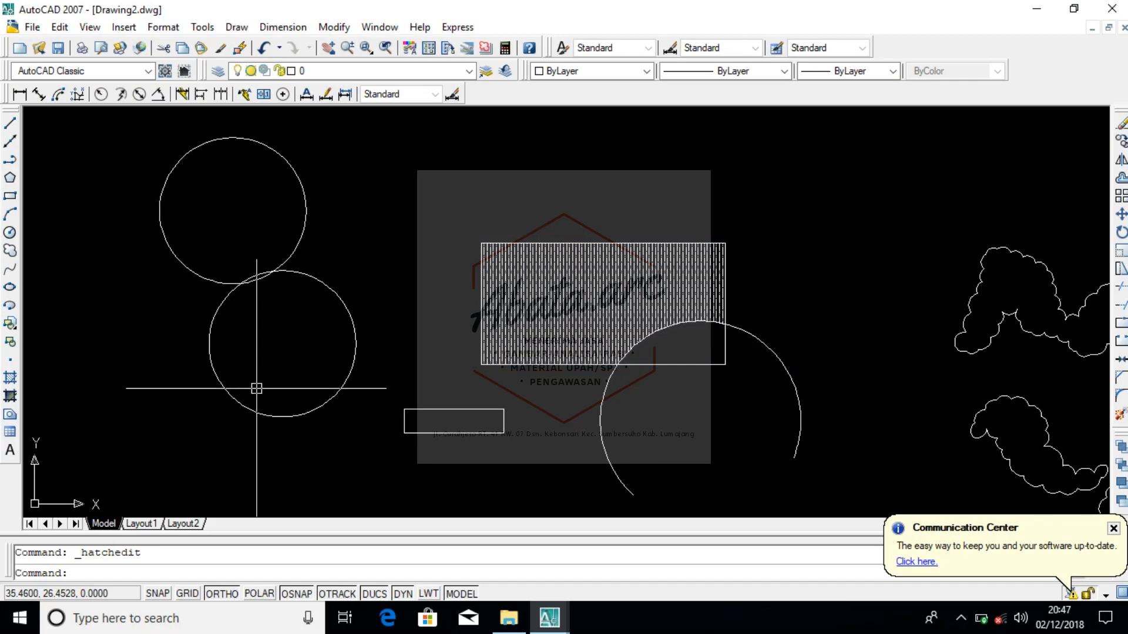
Step: Start a one-color gradient fill and set its true color to the teal green 62,193,136
left_click(11, 397)
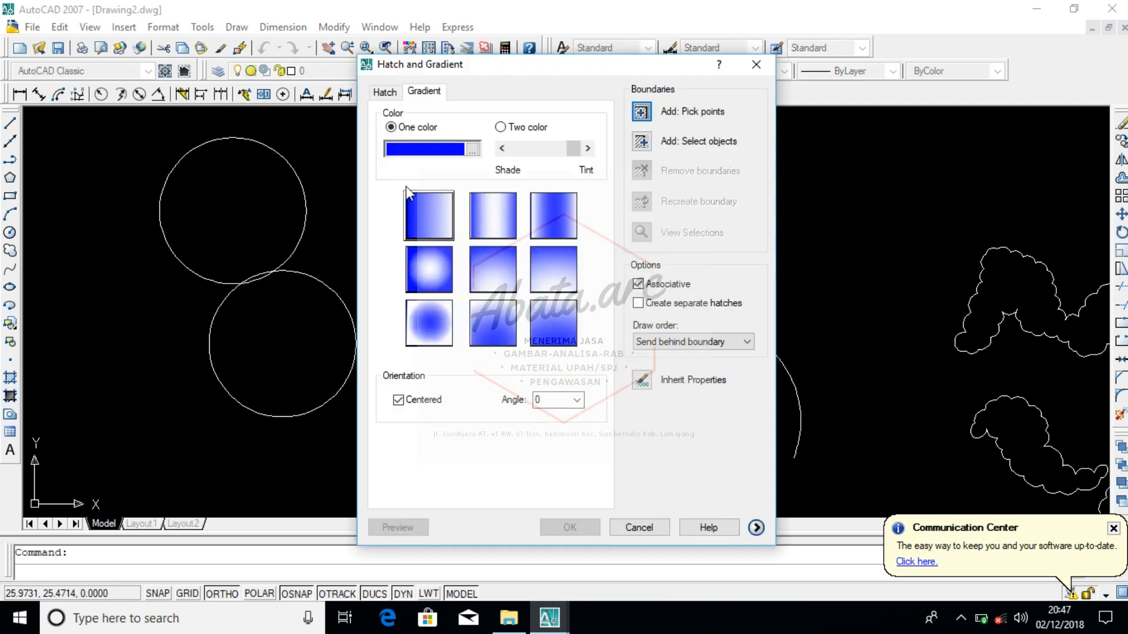
left_click(472, 153)
left_click_drag(471, 294, 477, 260)
left_click(540, 438)
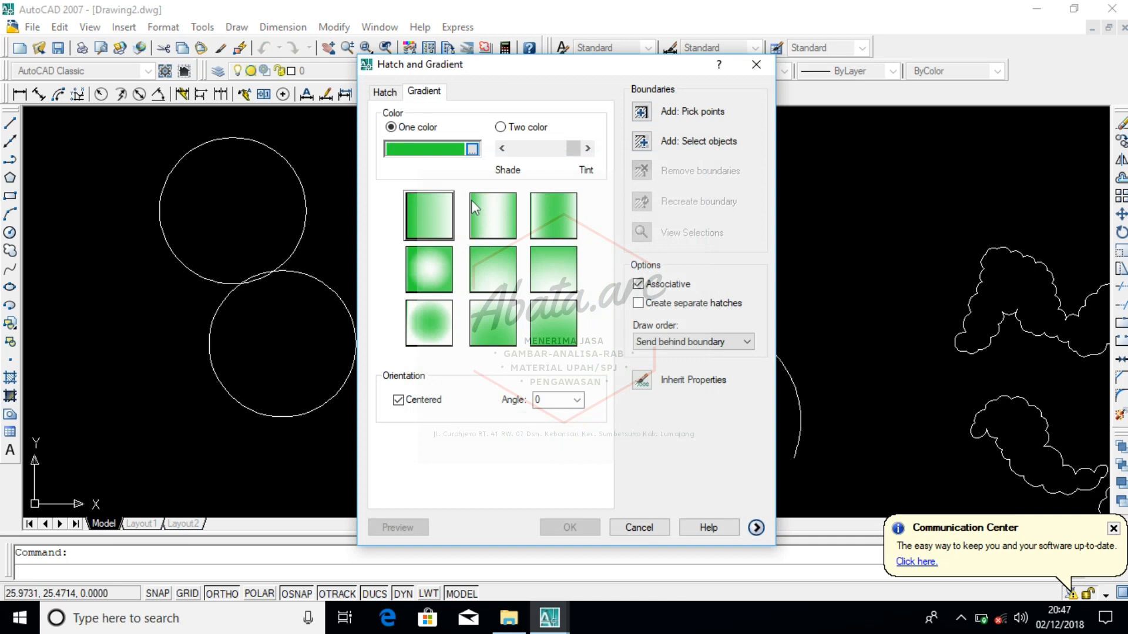
left_click(473, 150)
left_click(532, 276)
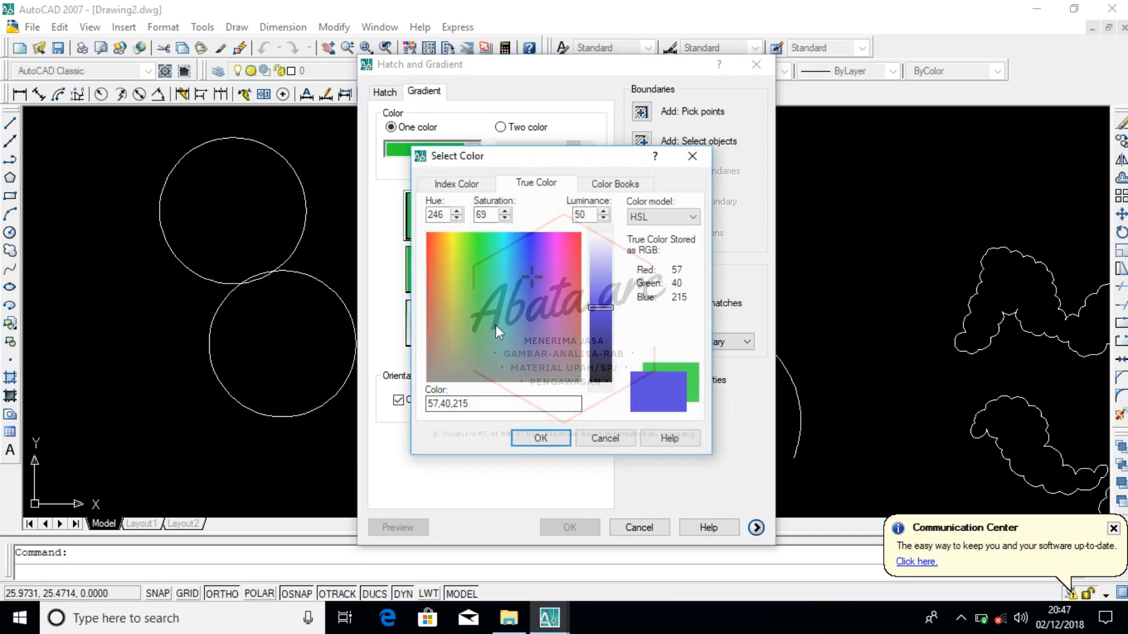
left_click(485, 347)
left_click(492, 304)
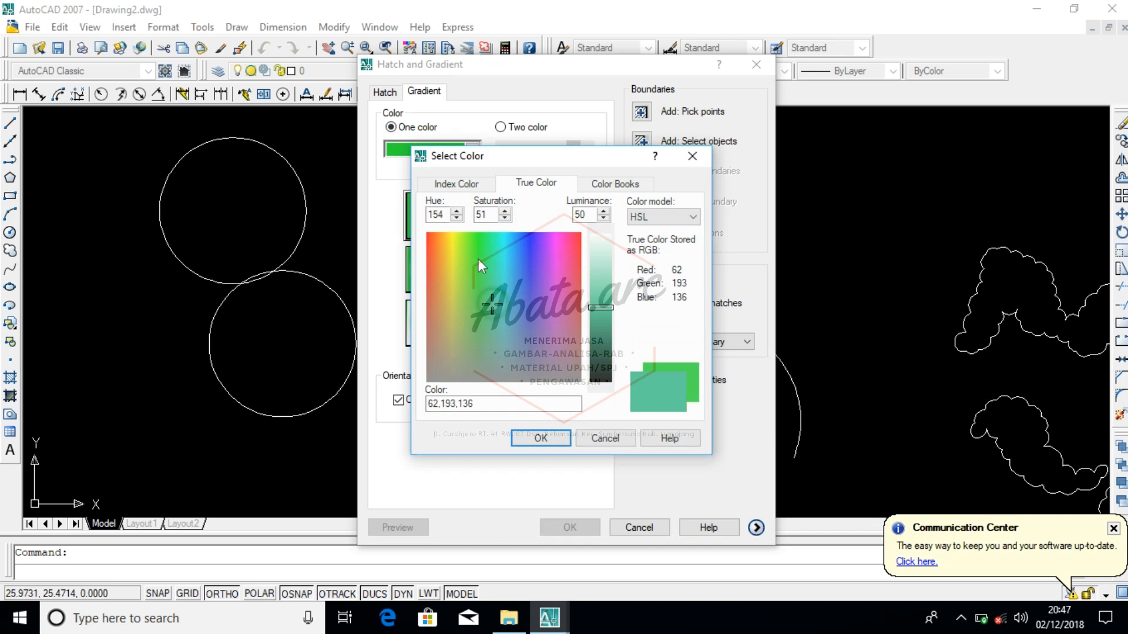
left_click(541, 437)
Step: Reduce the gradient's tint to about midway between Shade and Tint, and choose the middle pattern of the first row
left_click(568, 147)
left_click_drag(561, 149, 547, 149)
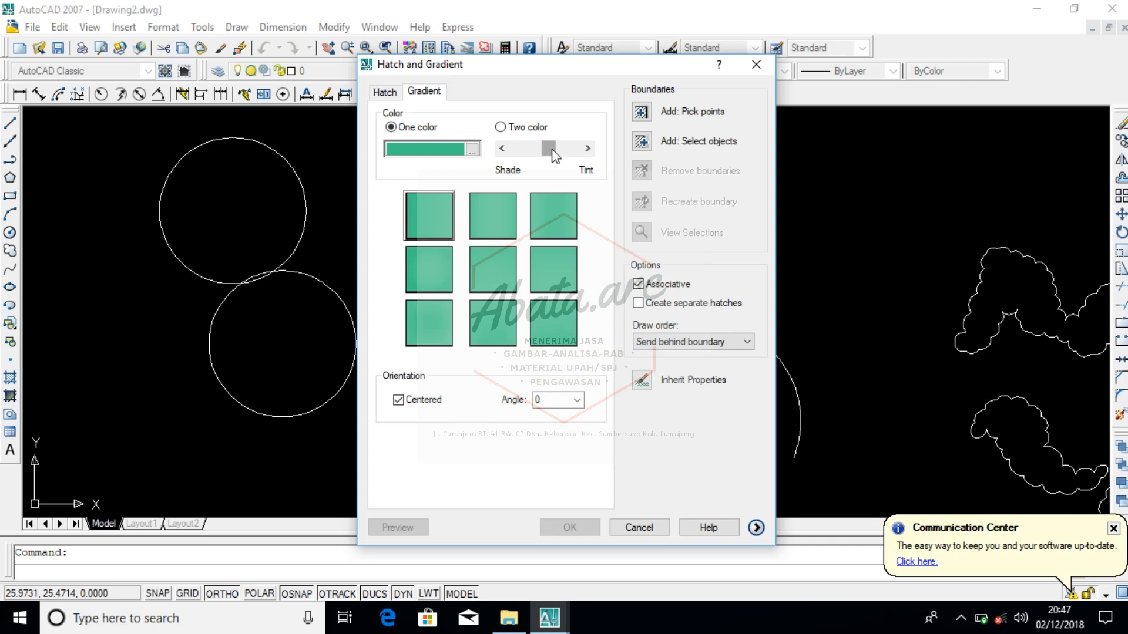
mouse_move(552, 154)
left_mouse_down()
mouse_move(503, 151)
mouse_move(547, 151)
left_mouse_up()
left_click(499, 209)
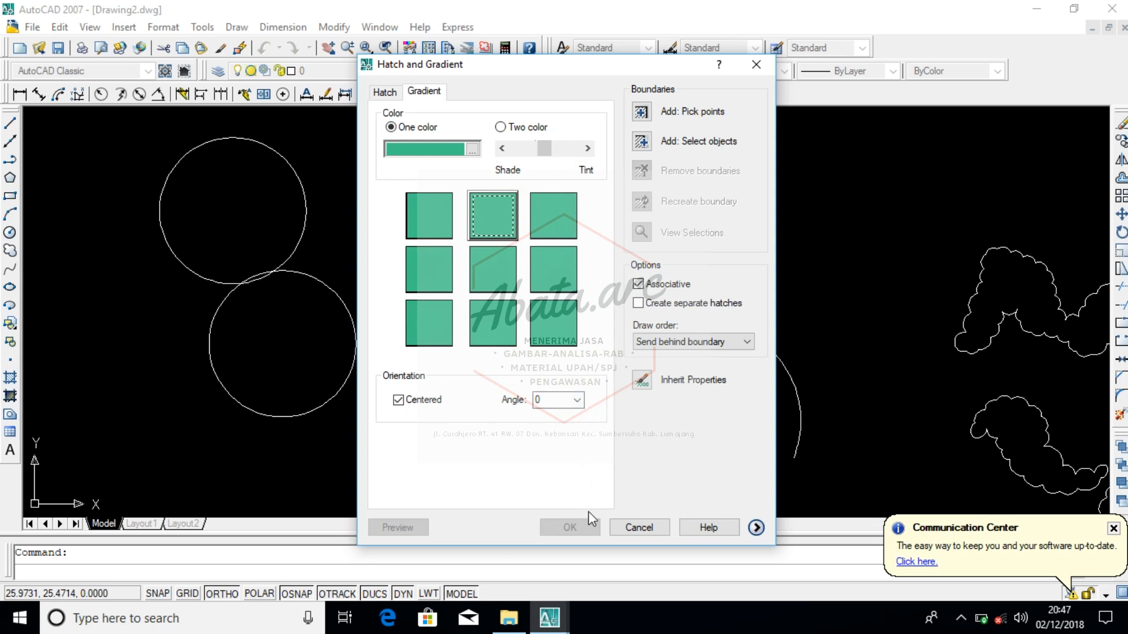
Step: Apply the gradient to the part of the large rectangle enclosed by the overlapping arc
left_click(641, 111)
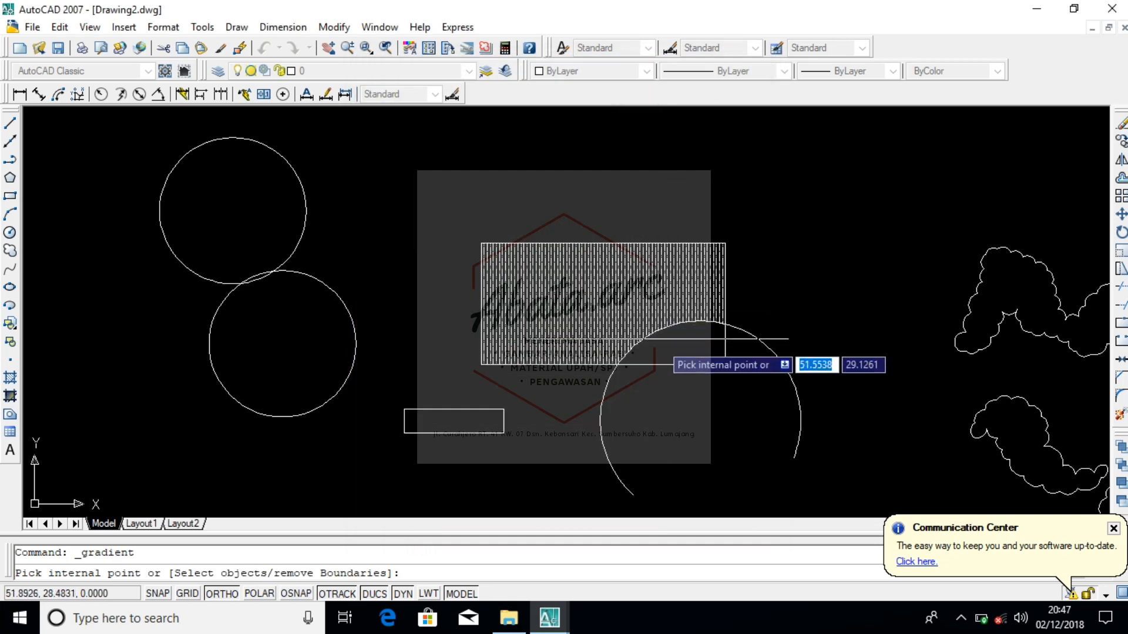
scroll(696, 346, "up", 3)
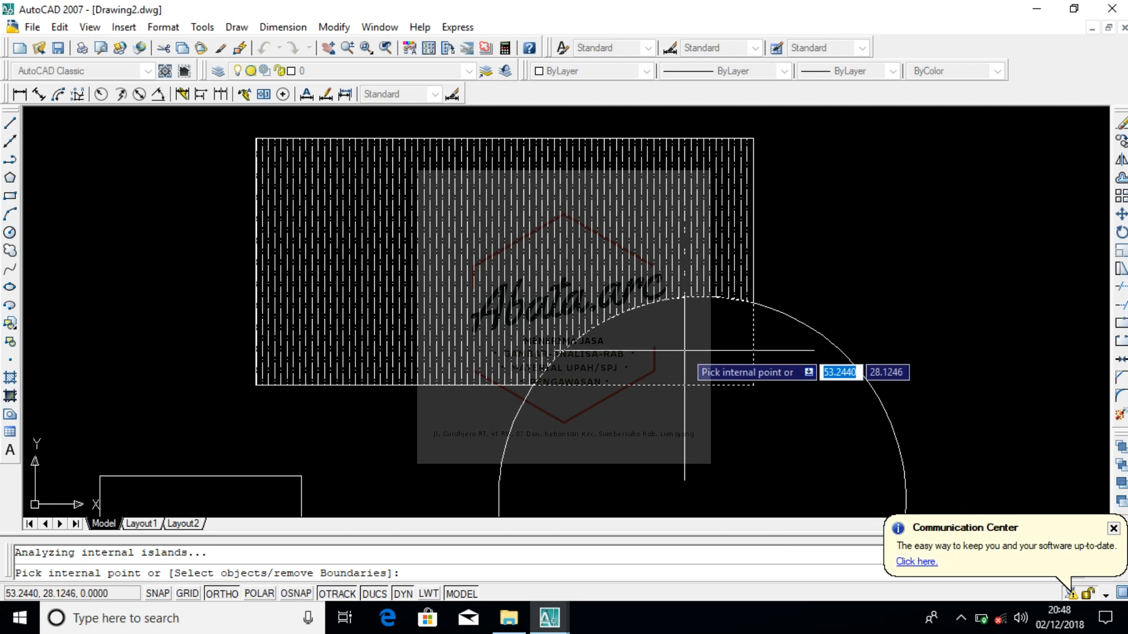
key("Return")
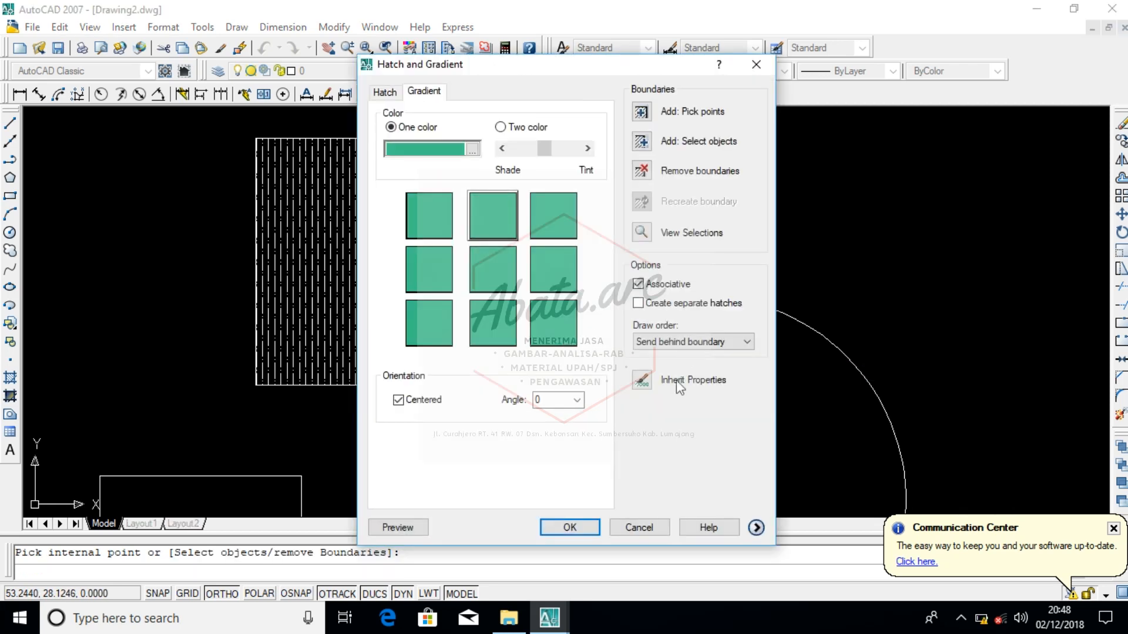
left_click(570, 528)
scroll(690, 347, "down", 3)
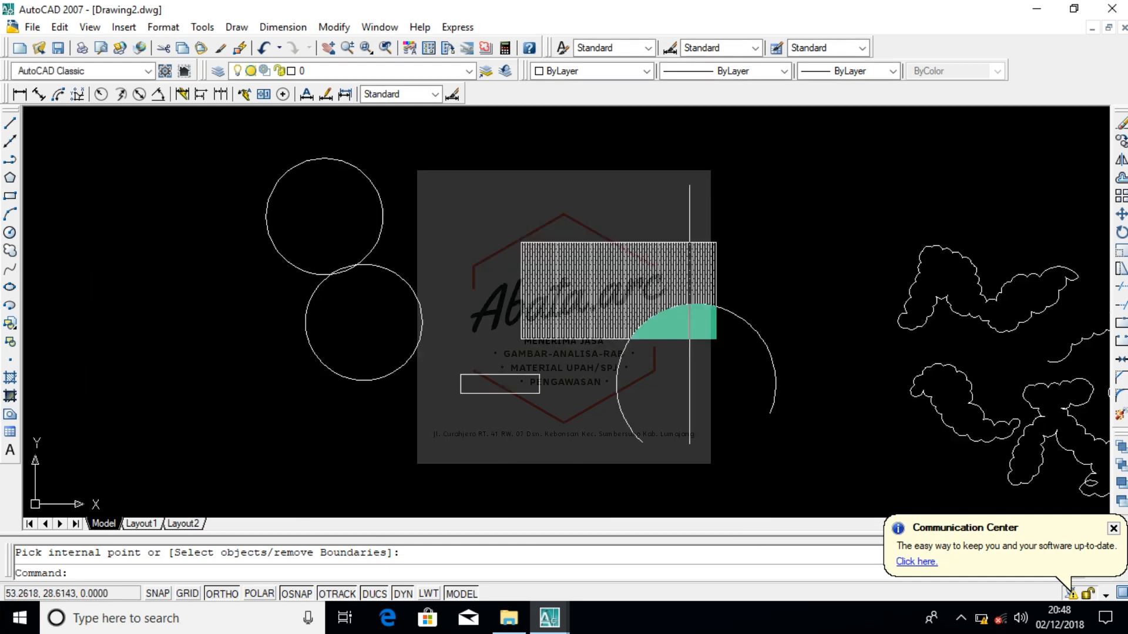
scroll(690, 346, "up", 2)
scroll(622, 376, "down", 1)
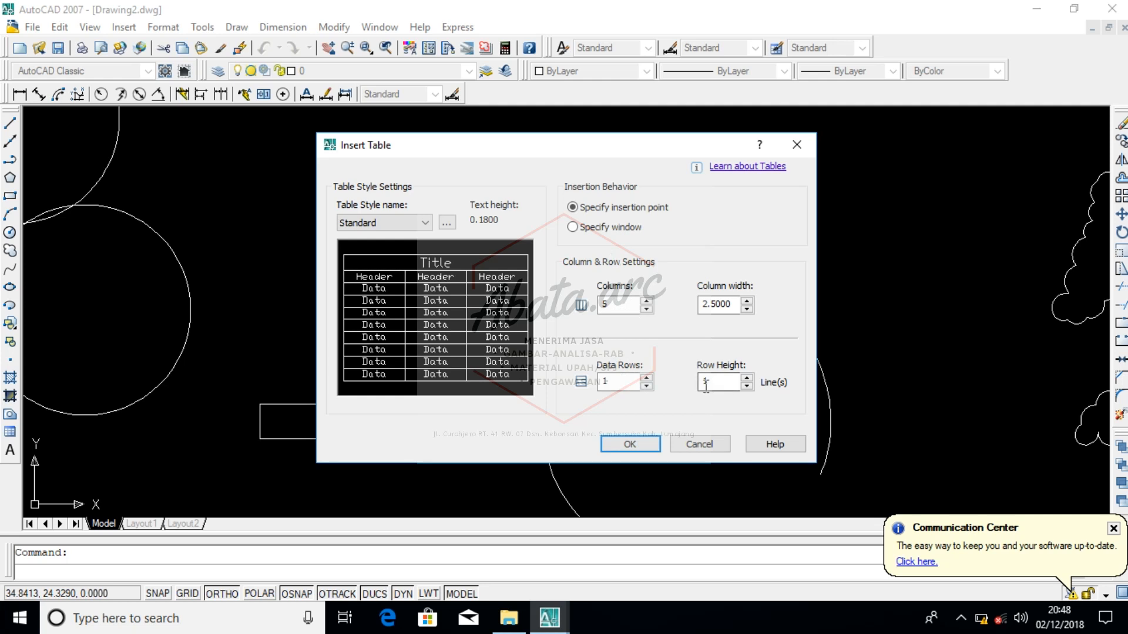
Step: Insert an empty Standard-style table with 5 columns, 1 data row and a column width of 2.5 above the hatched rectangle
left_click(449, 224)
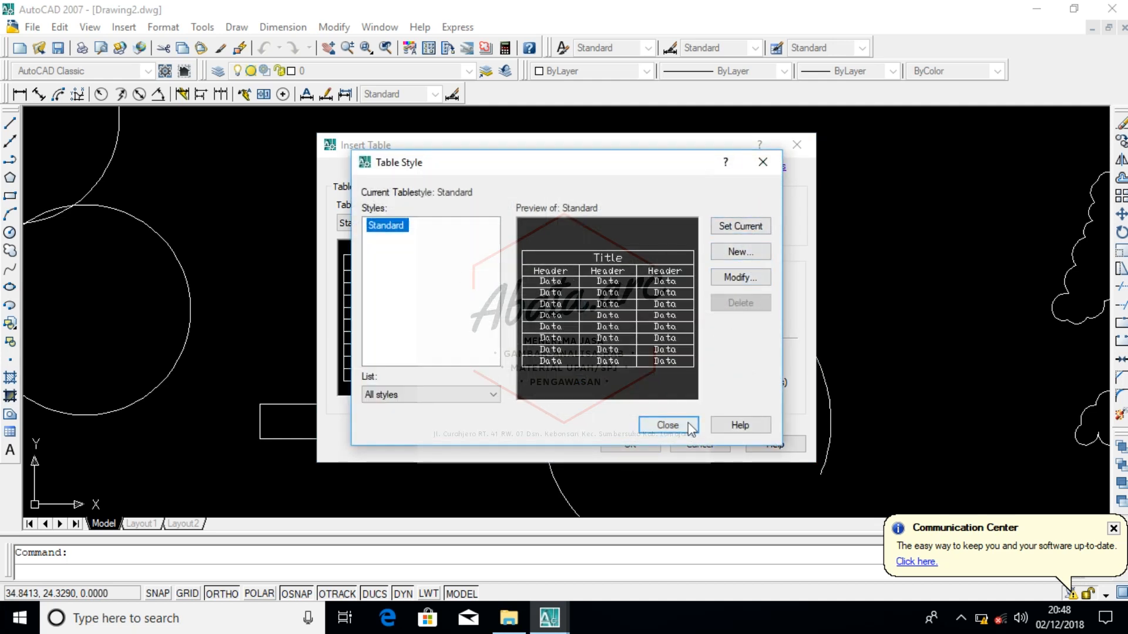
left_click(667, 424)
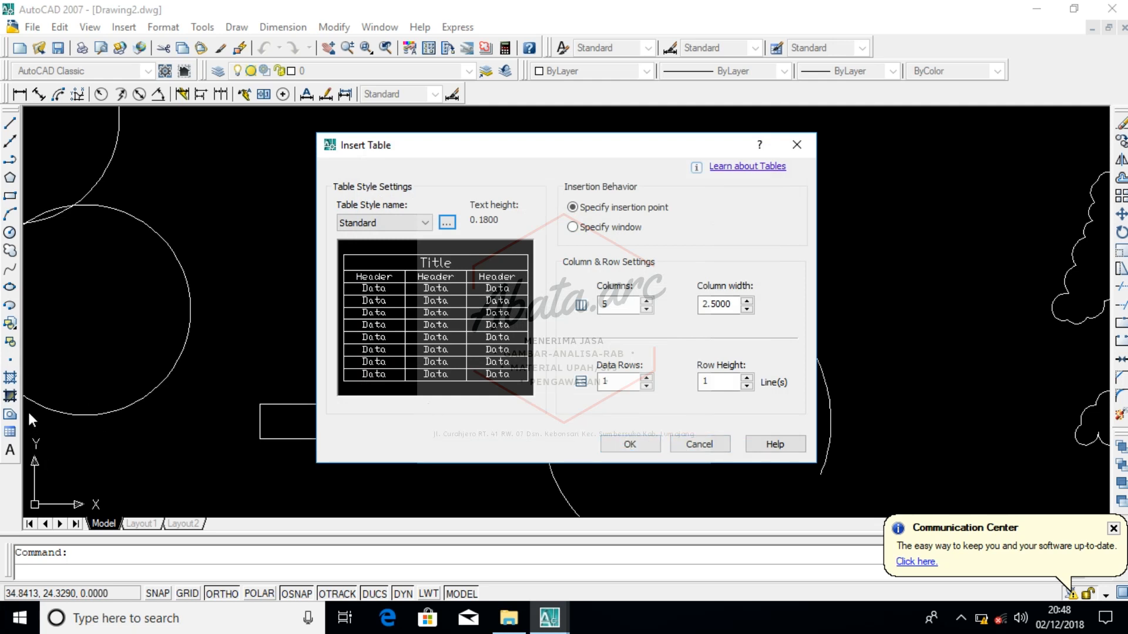
left_click(618, 449)
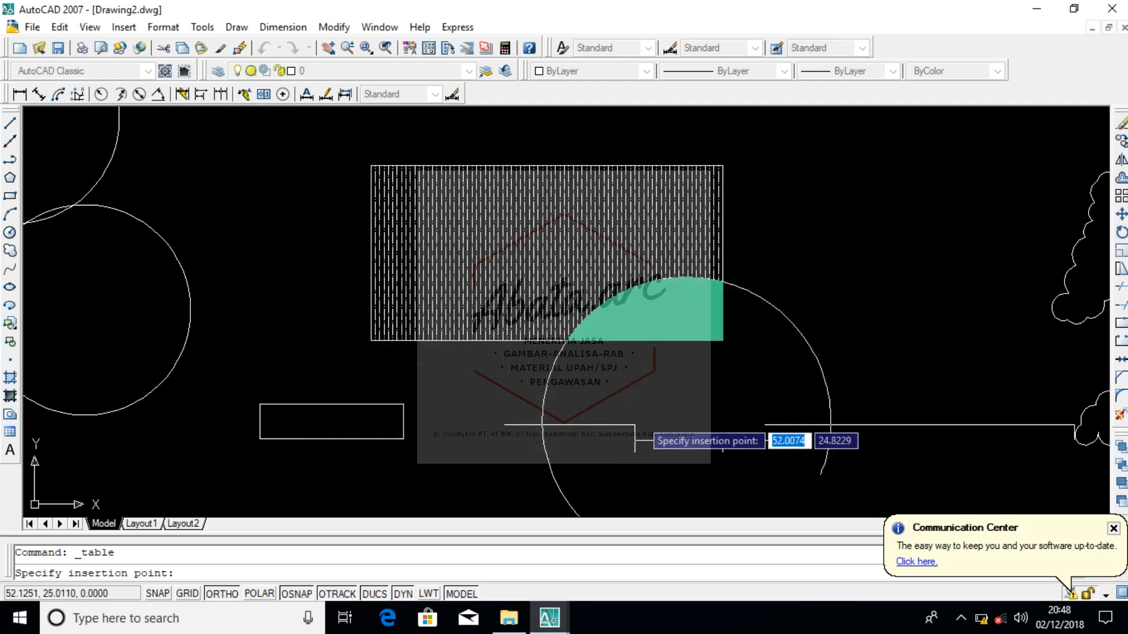
scroll(517, 327, "down", 3)
scroll(443, 221, "up", 3)
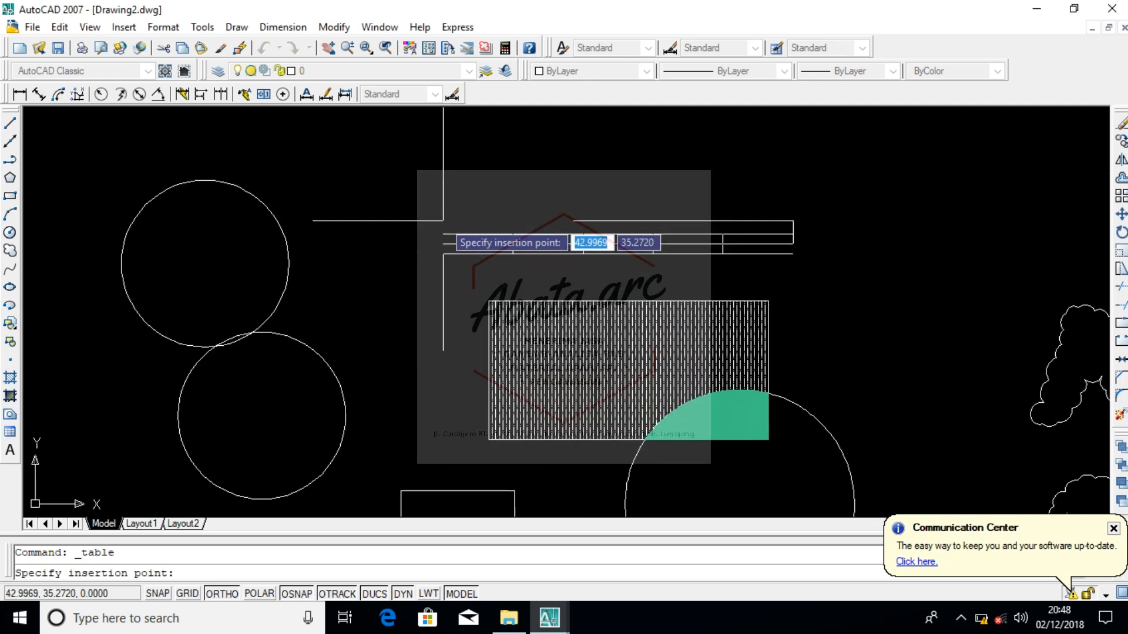
left_click(452, 185)
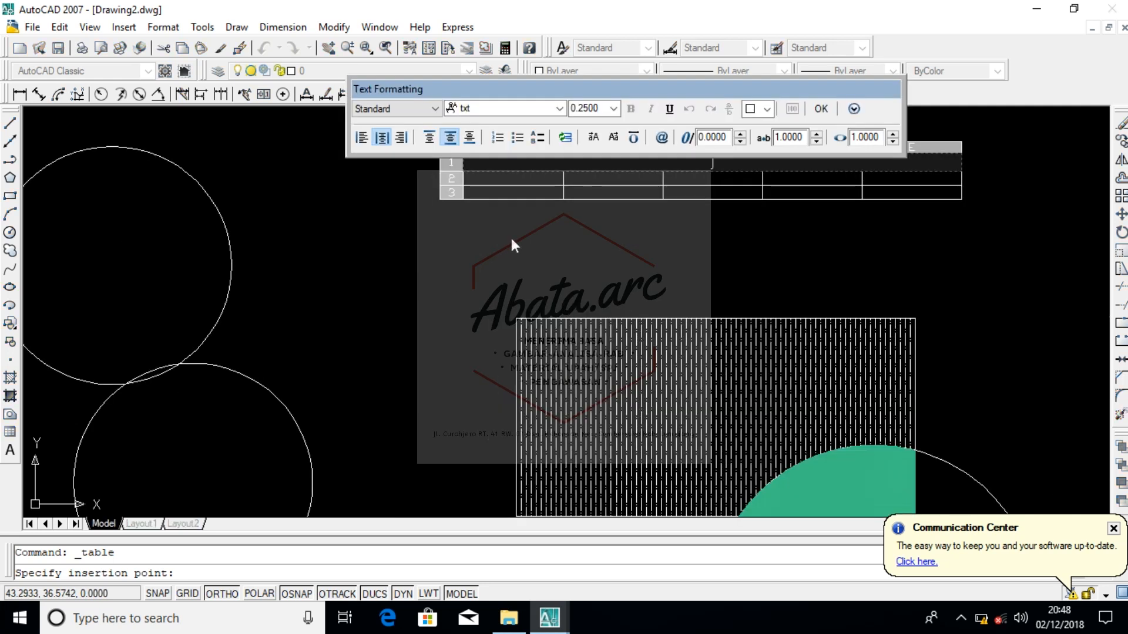
left_click(826, 110)
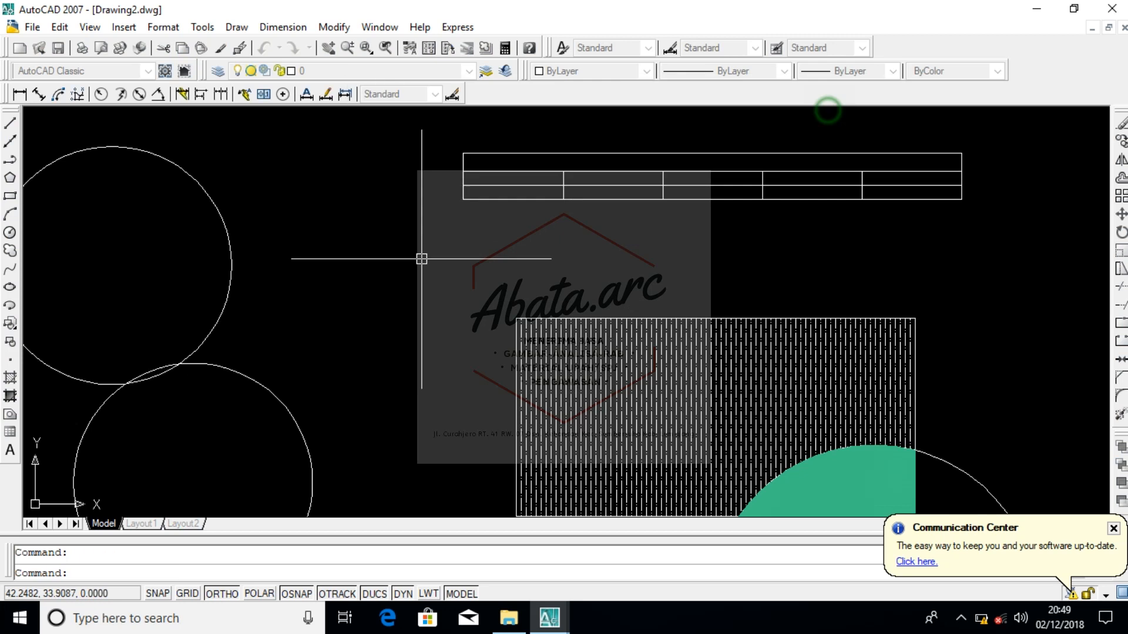
left_click(963, 227)
left_click(703, 140)
left_click(704, 141)
key("BackSpace")
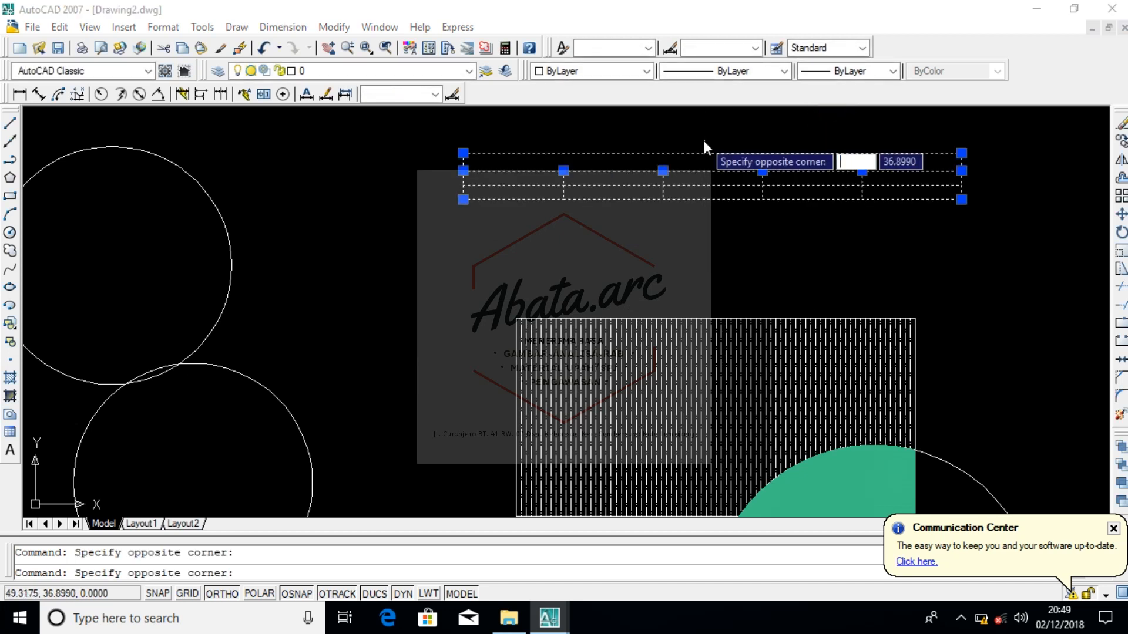
left_click(322, 315)
left_click(299, 334)
left_click(301, 338)
key("Escape")
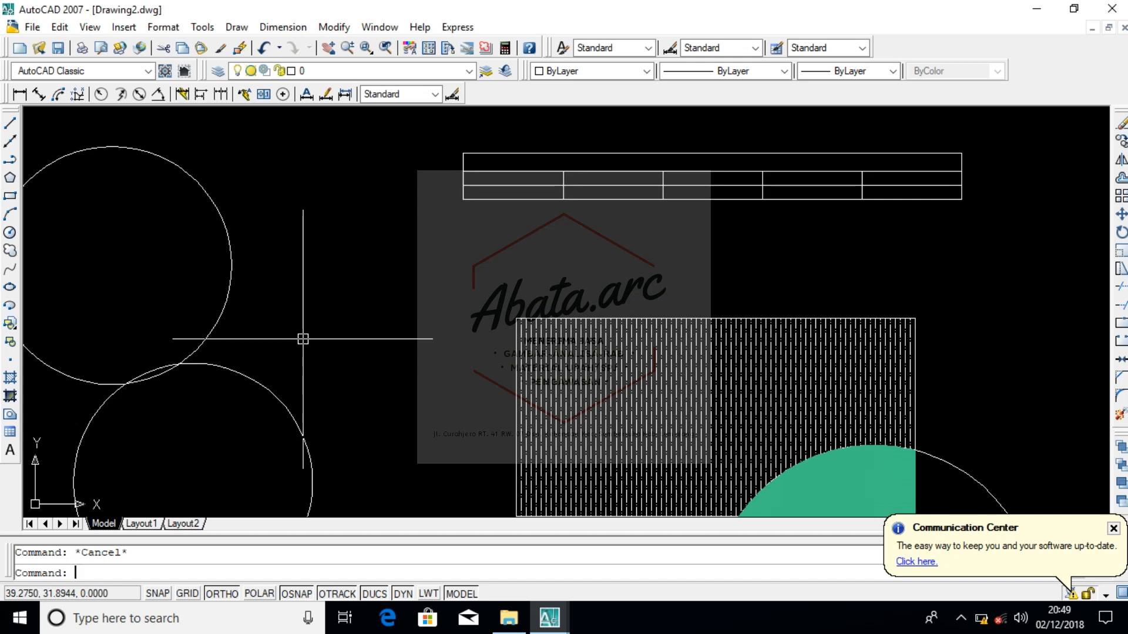
Step: Create a multiline text box above the table and enter the text abata
left_click(11, 451)
scroll(302, 396, "down", 5)
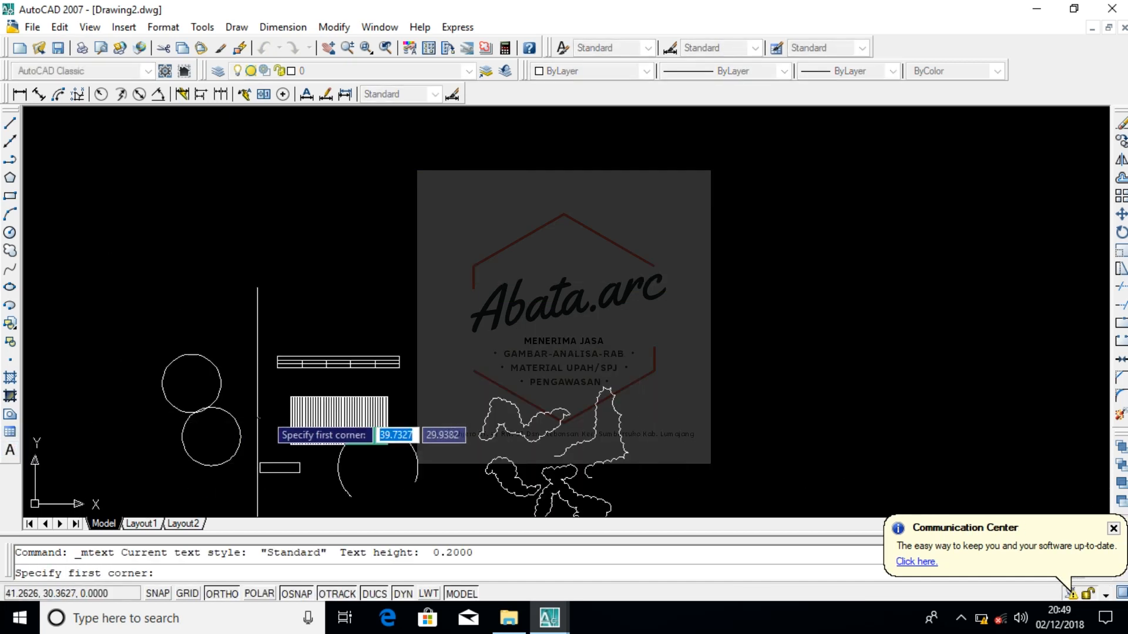
left_click(403, 255)
scroll(505, 278, "up", 3)
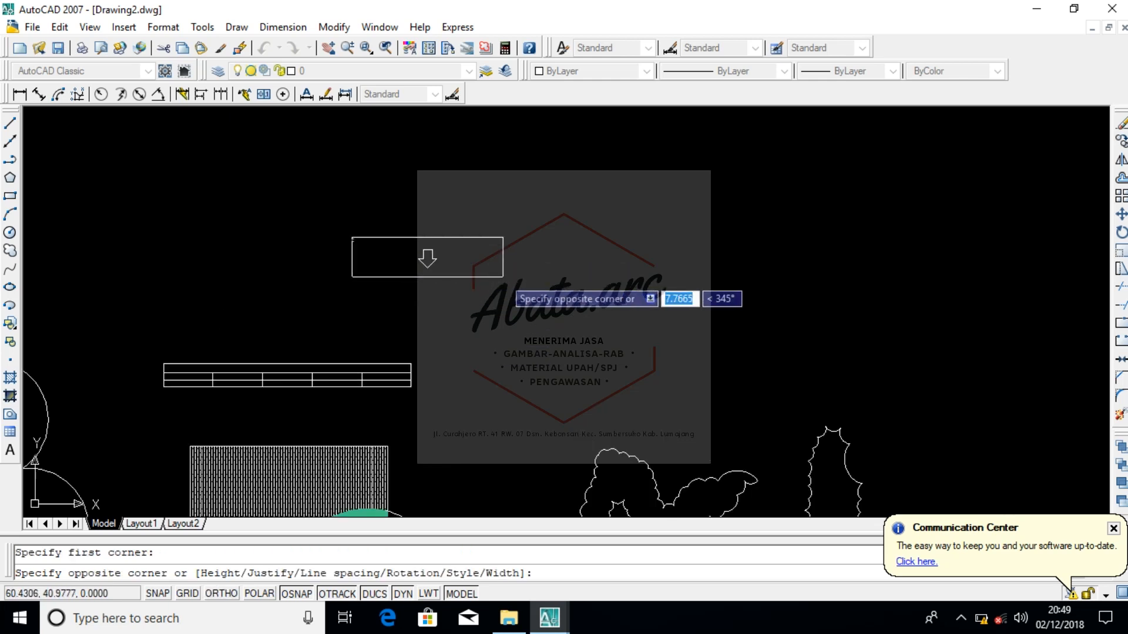
left_click(544, 276)
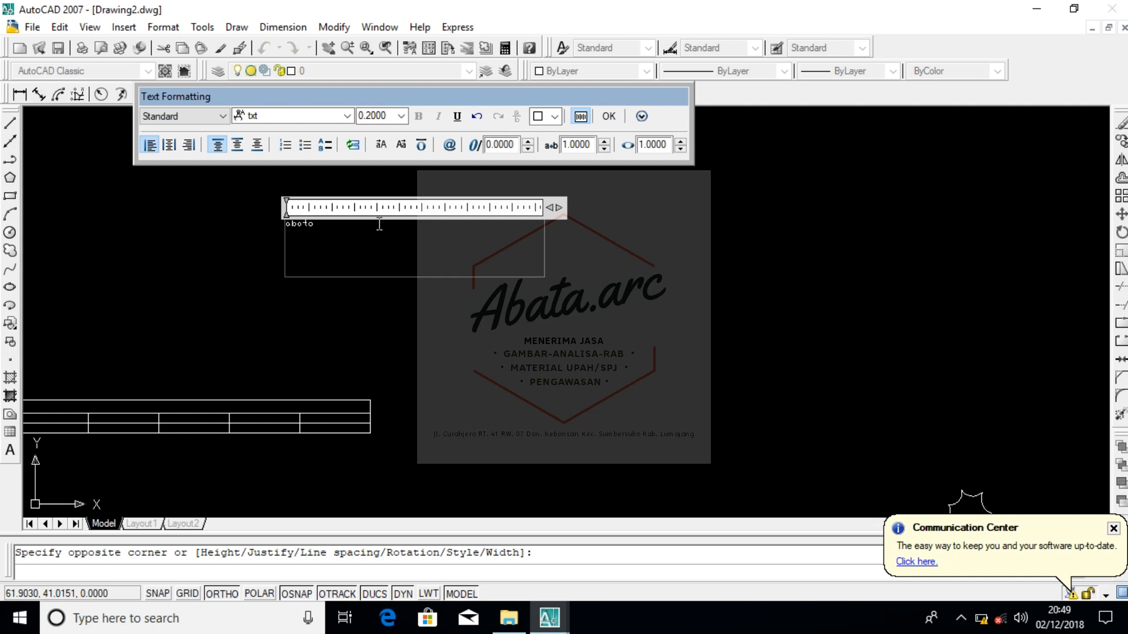
Step: Set the abata text's font to Viner Hand ITC and its height to 1
left_click_drag(330, 230, 234, 229)
left_click(310, 115)
left_click(306, 164)
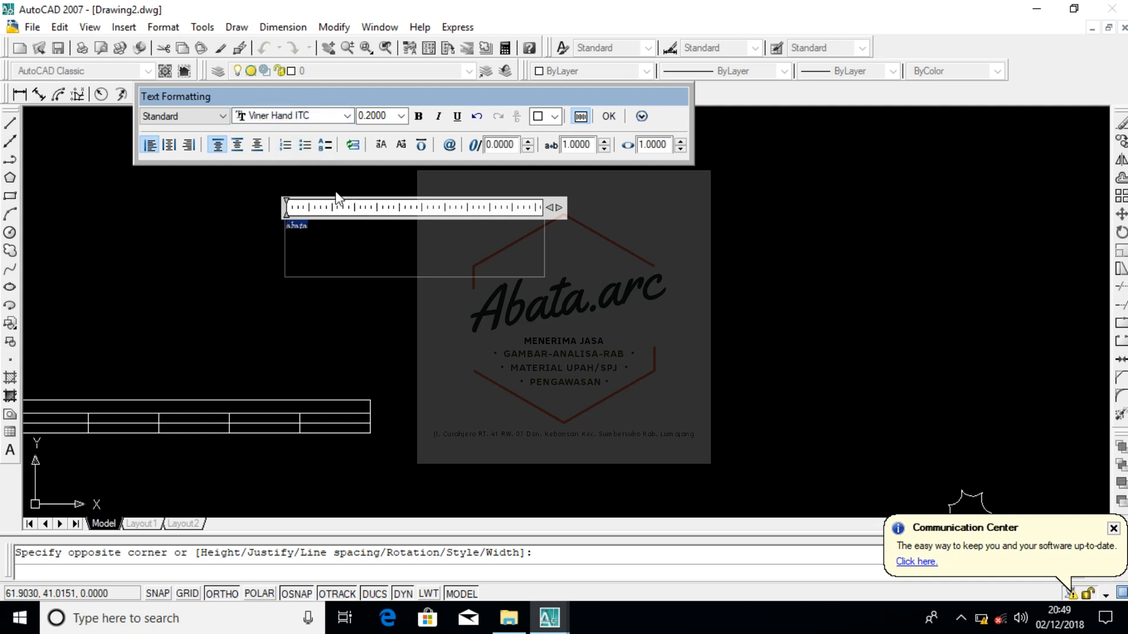
left_click(392, 117)
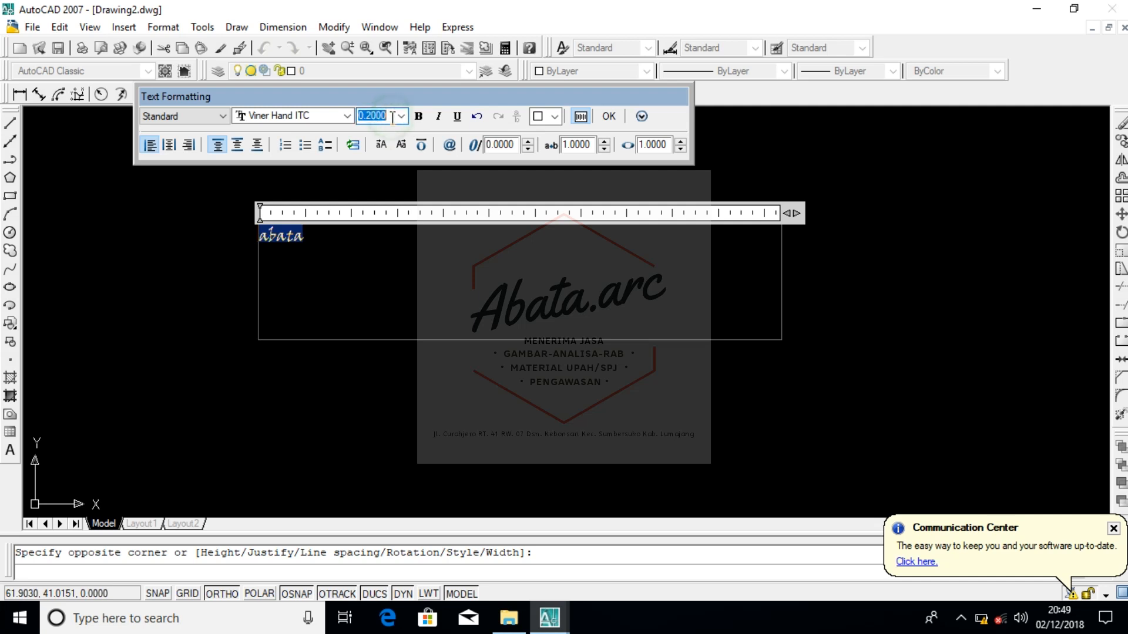
type("3")
key("Return")
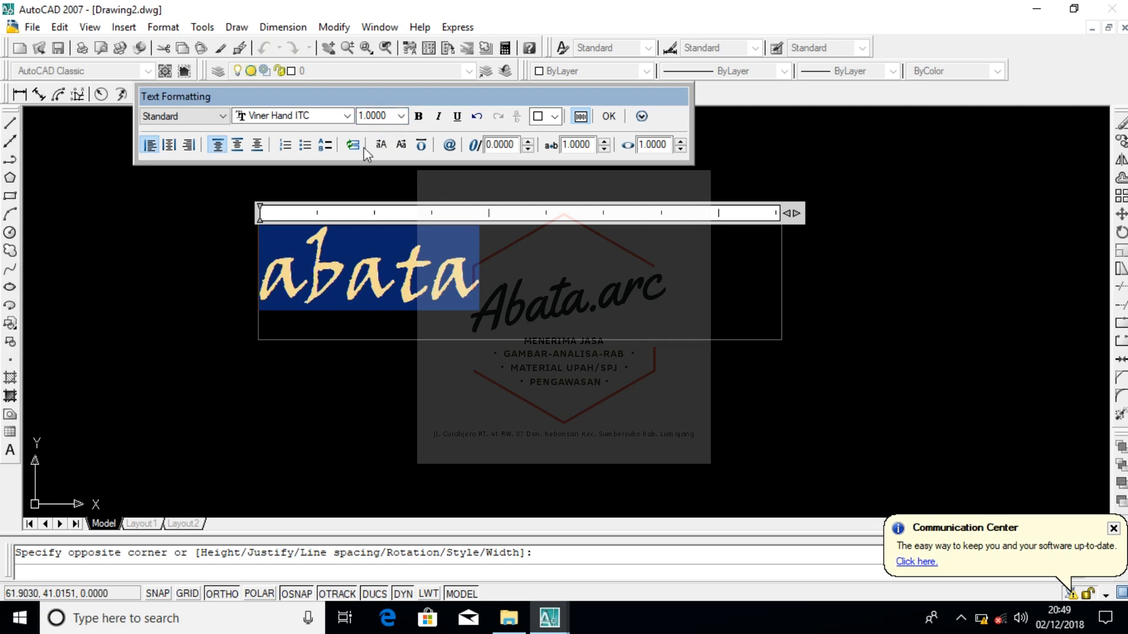
Step: Try the Webdings font on the abata text
left_click(348, 117)
left_click(323, 184)
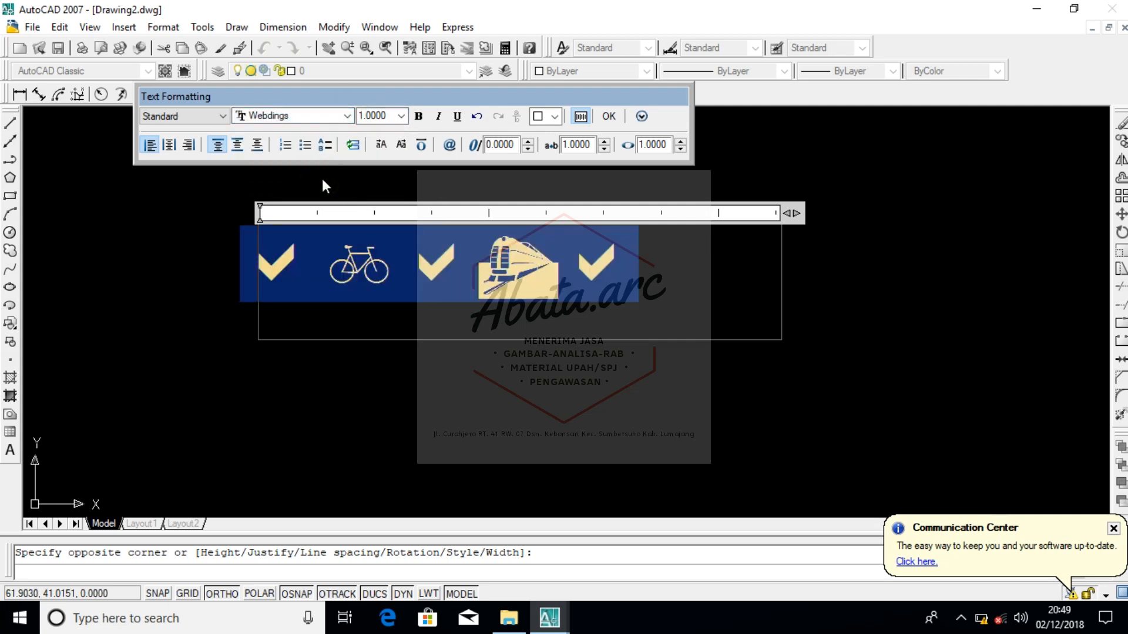
left_click(346, 116)
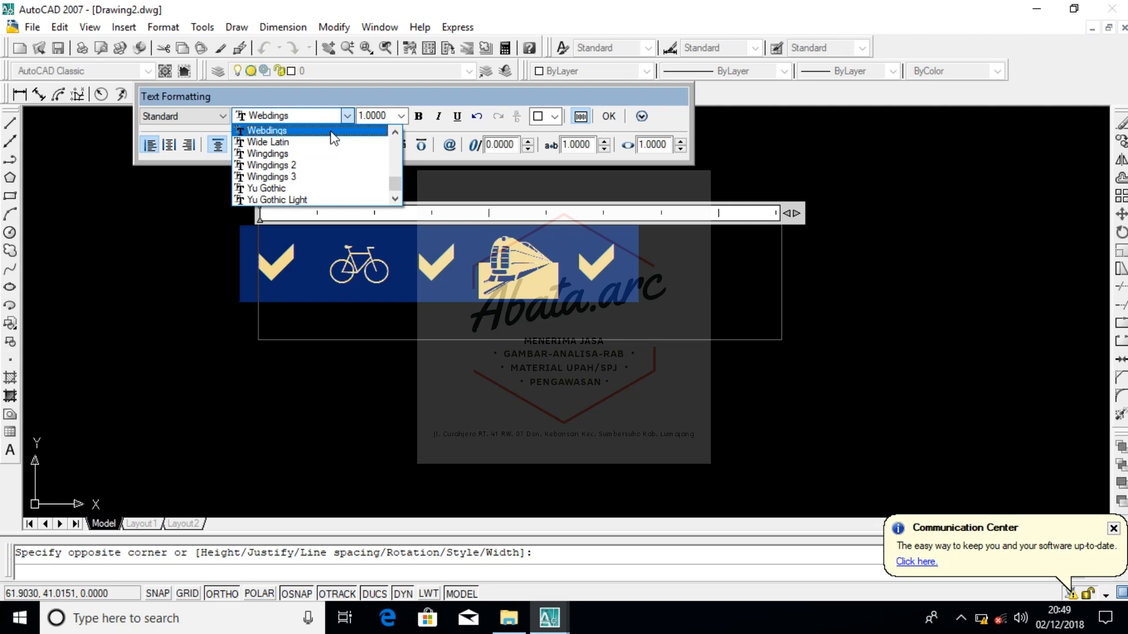
left_click(329, 131)
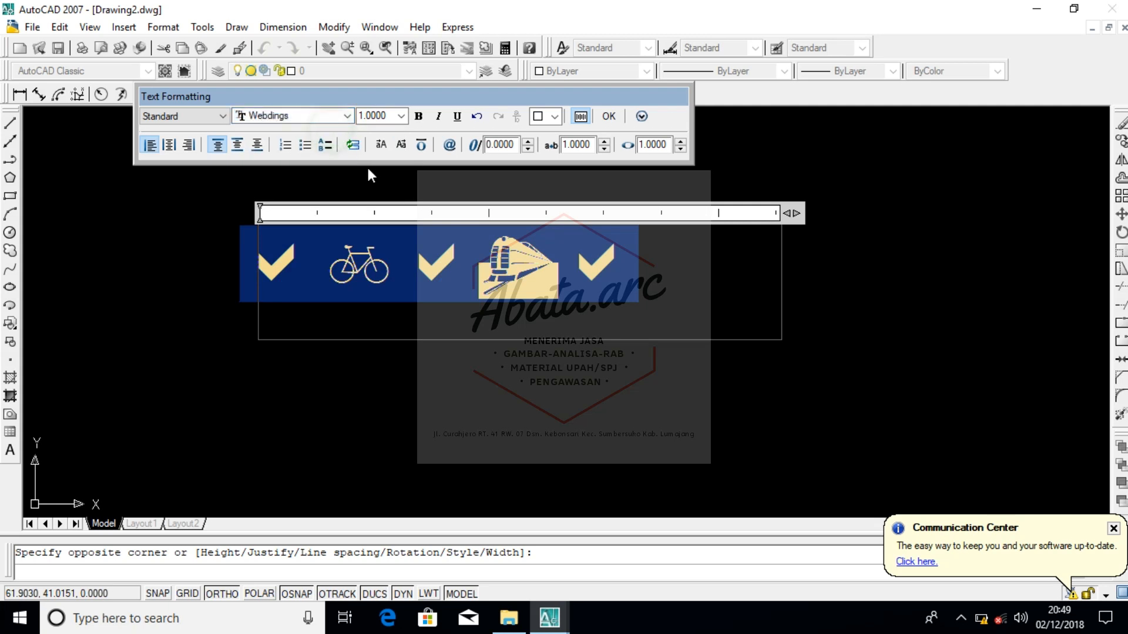
Step: Set the abata text's font to Yu Gothic and finish the multiline text
left_click(346, 116)
left_click(307, 188)
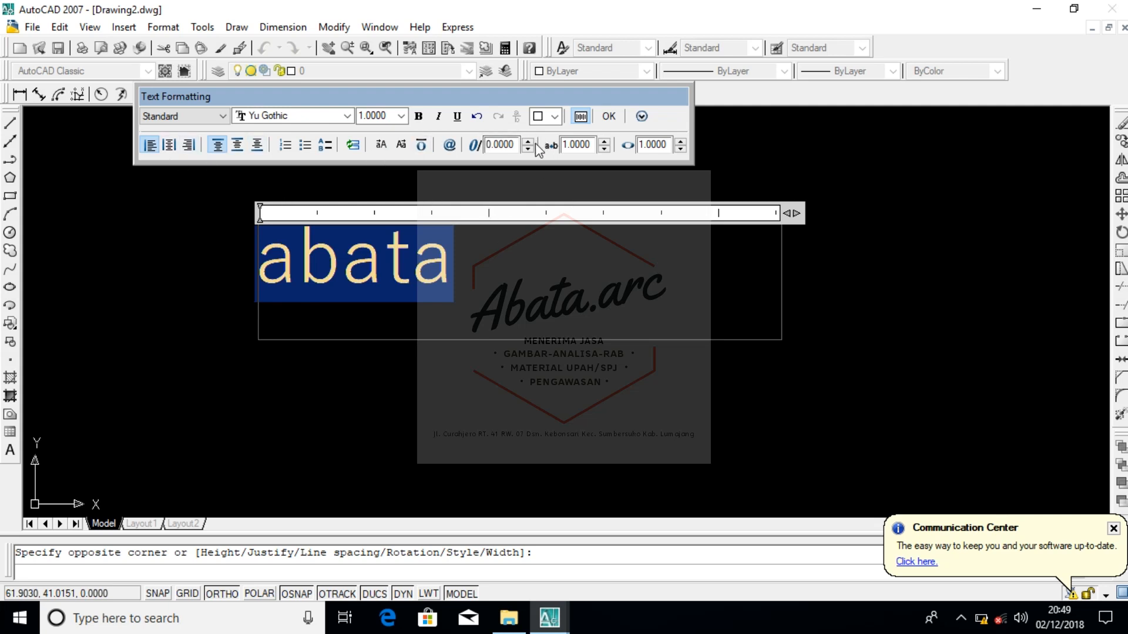
left_click(609, 115)
scroll(570, 176, "down", 5)
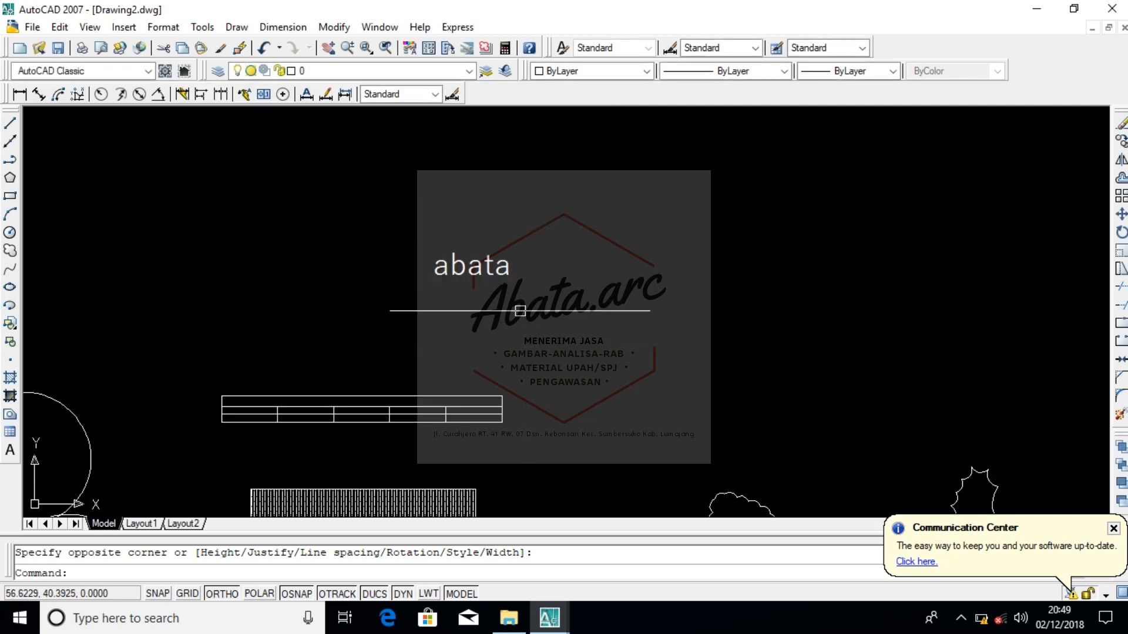
scroll(485, 355, "up", 3)
scroll(561, 295, "down", 4)
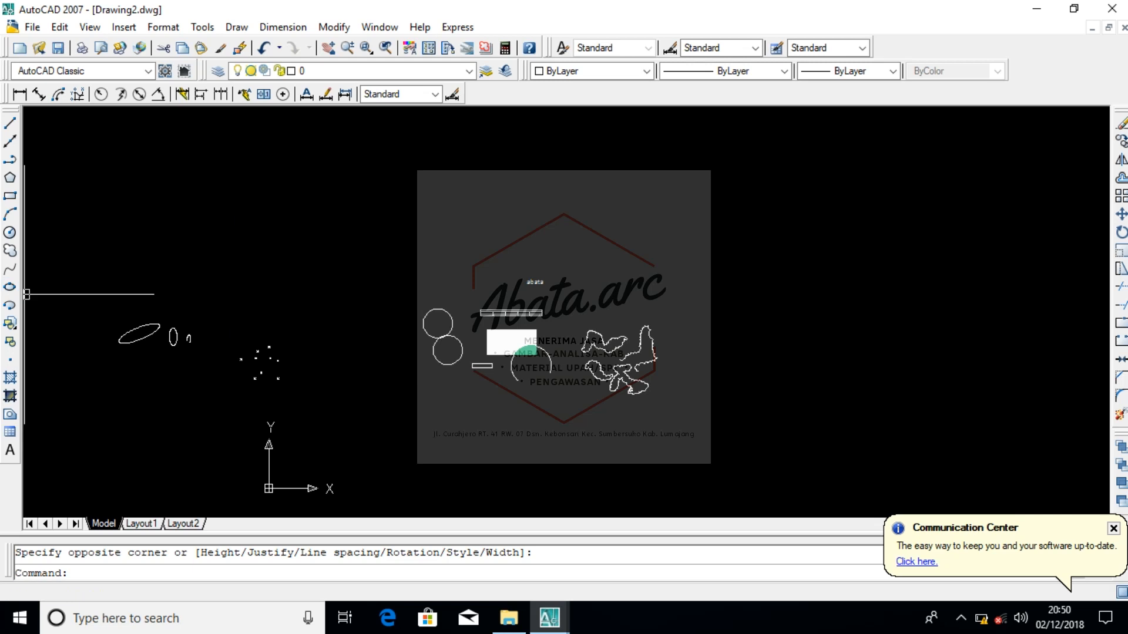
Step: Switch to Poskamling rabat beton.dwg and examine the Detail Rabat Beton section on the rabat beton layout
left_click(564, 624)
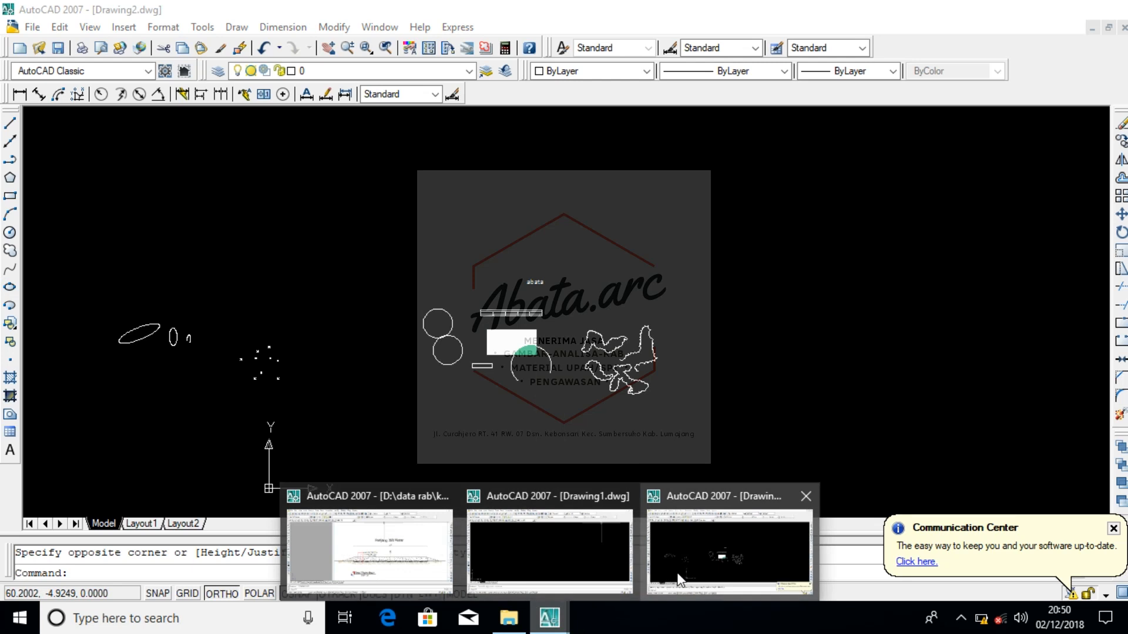
mouse_move(527, 583)
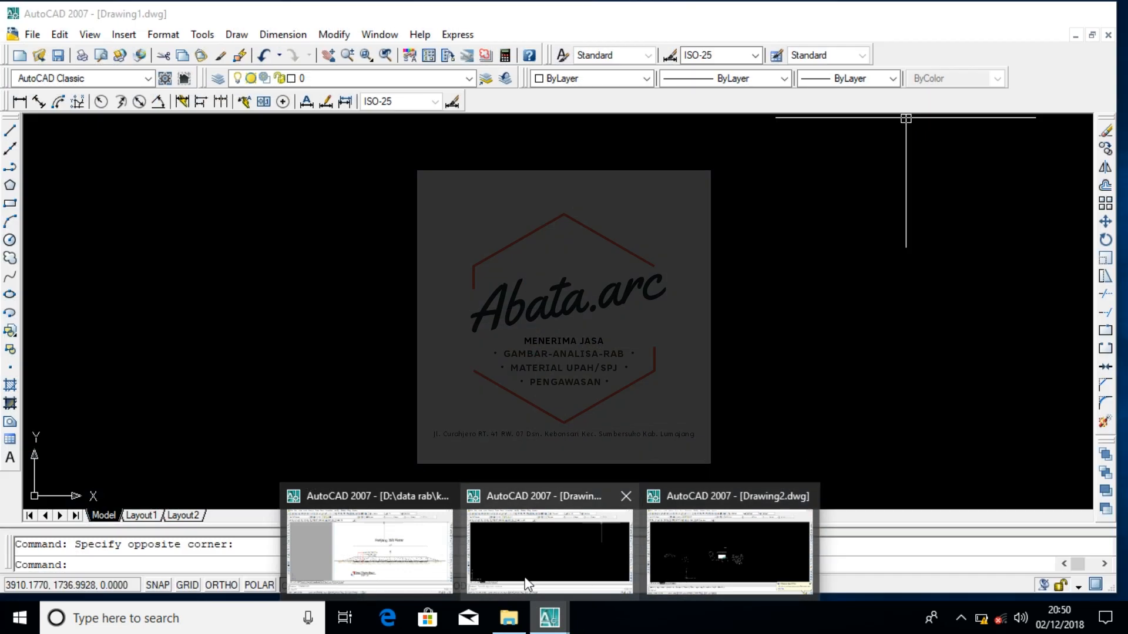
left_click(401, 568)
scroll(533, 423, "down", 2)
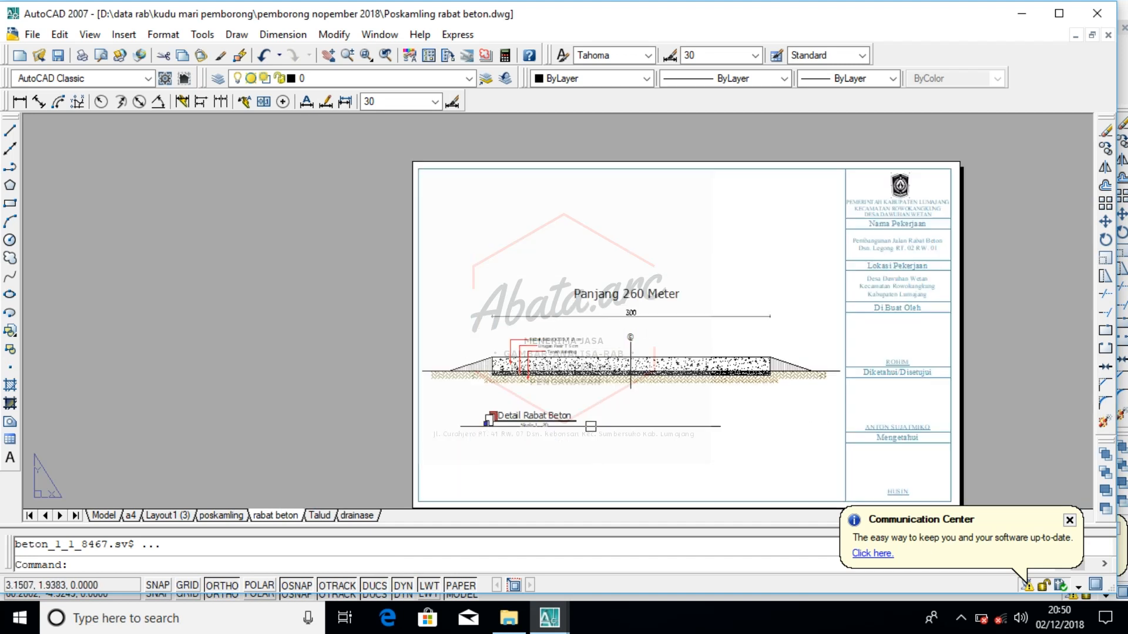
scroll(575, 423, "up", 4)
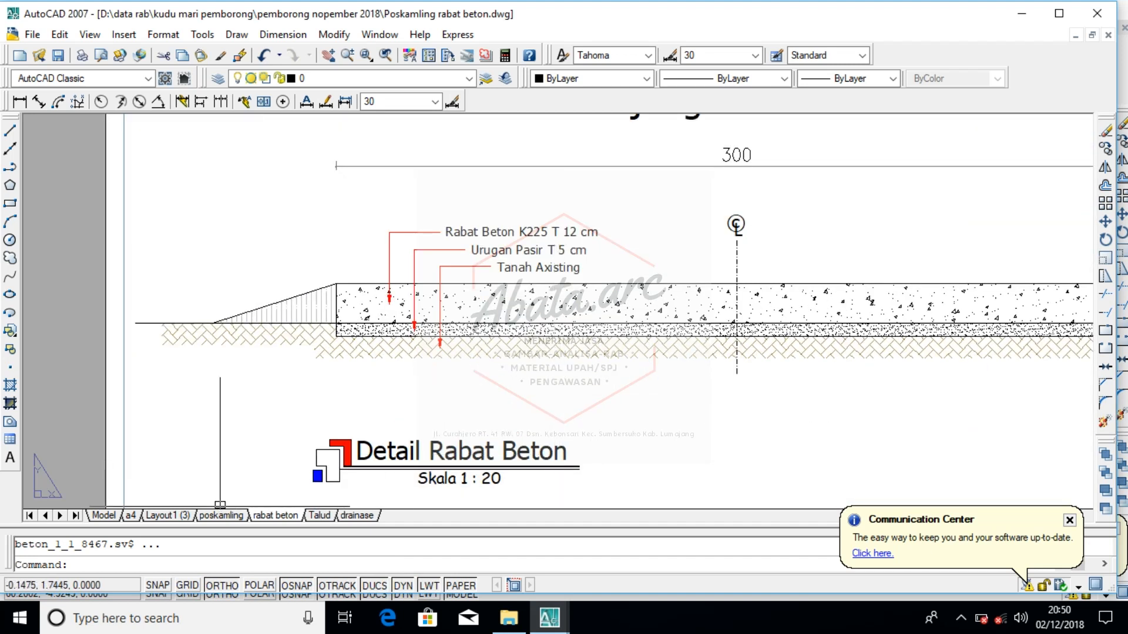
Step: Examine the drawing's contents in model space, and minimize the drawing windows to show the desktop
left_click(105, 513)
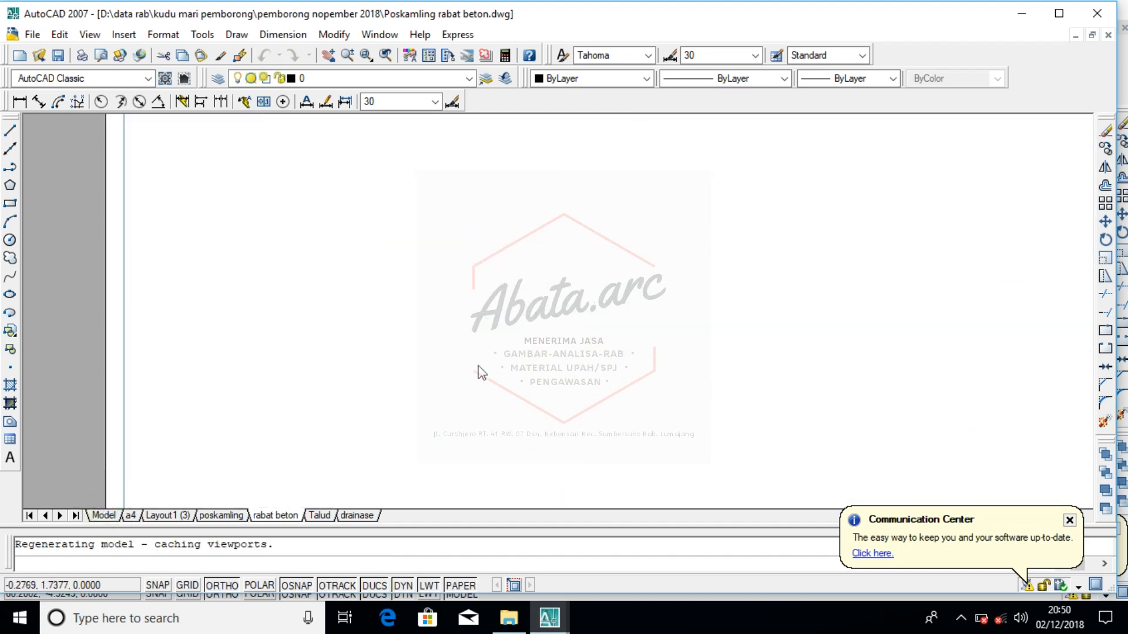
left_click(105, 516)
scroll(463, 361, "down", 4)
scroll(506, 367, "up", 3)
scroll(506, 370, "down", 2)
scroll(503, 369, "up", 3)
scroll(511, 360, "down", 2)
scroll(518, 348, "up", 1)
scroll(499, 352, "down", 3)
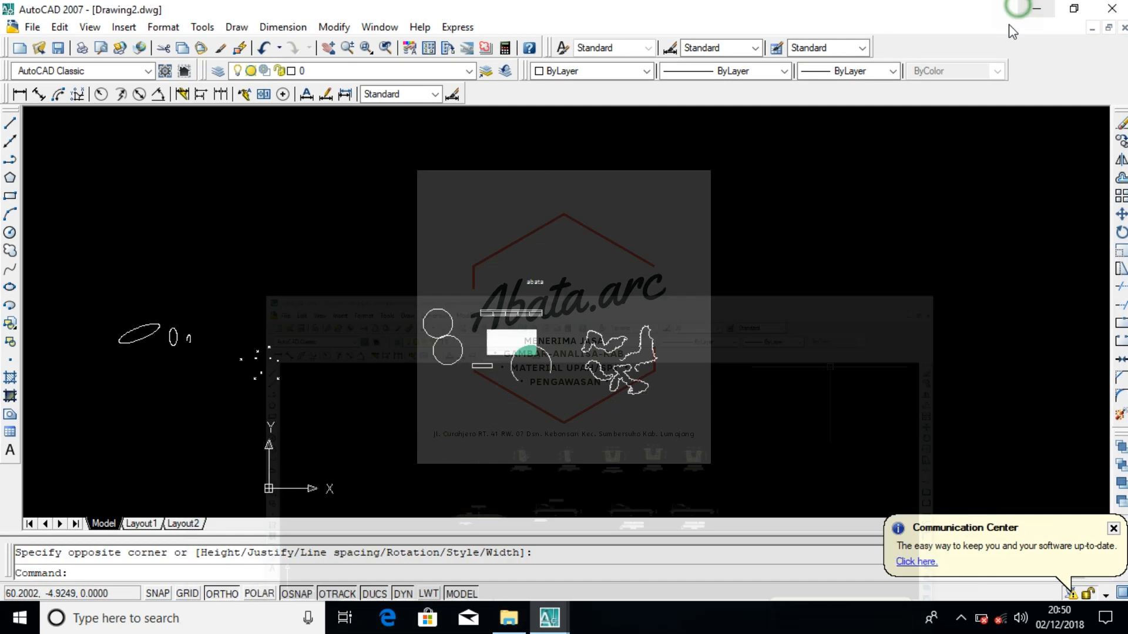
left_click(1032, 13)
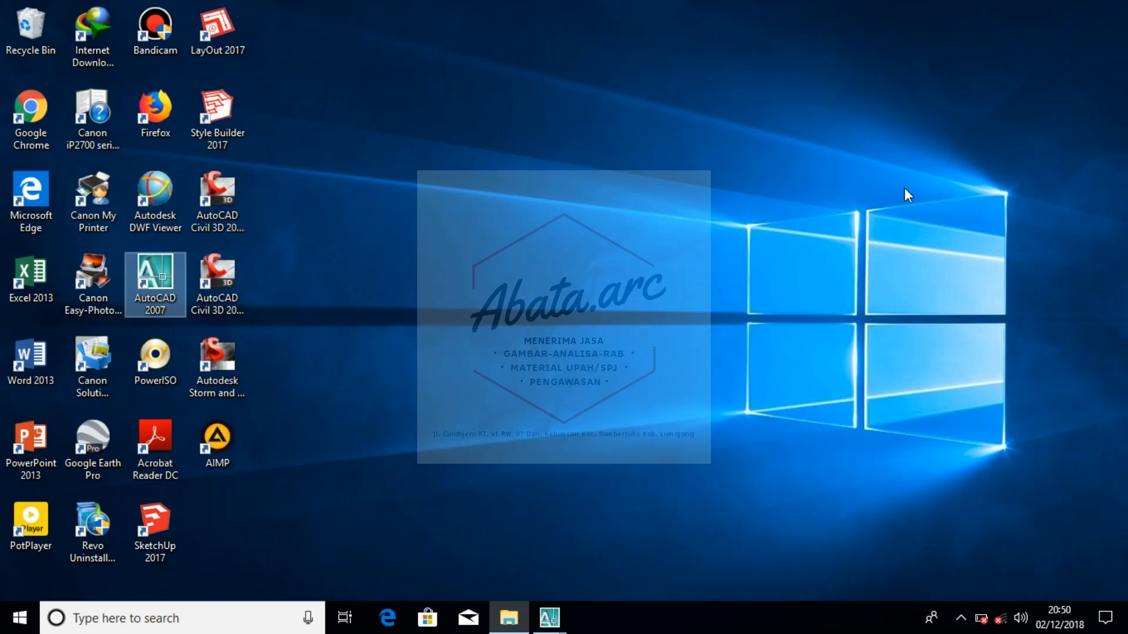